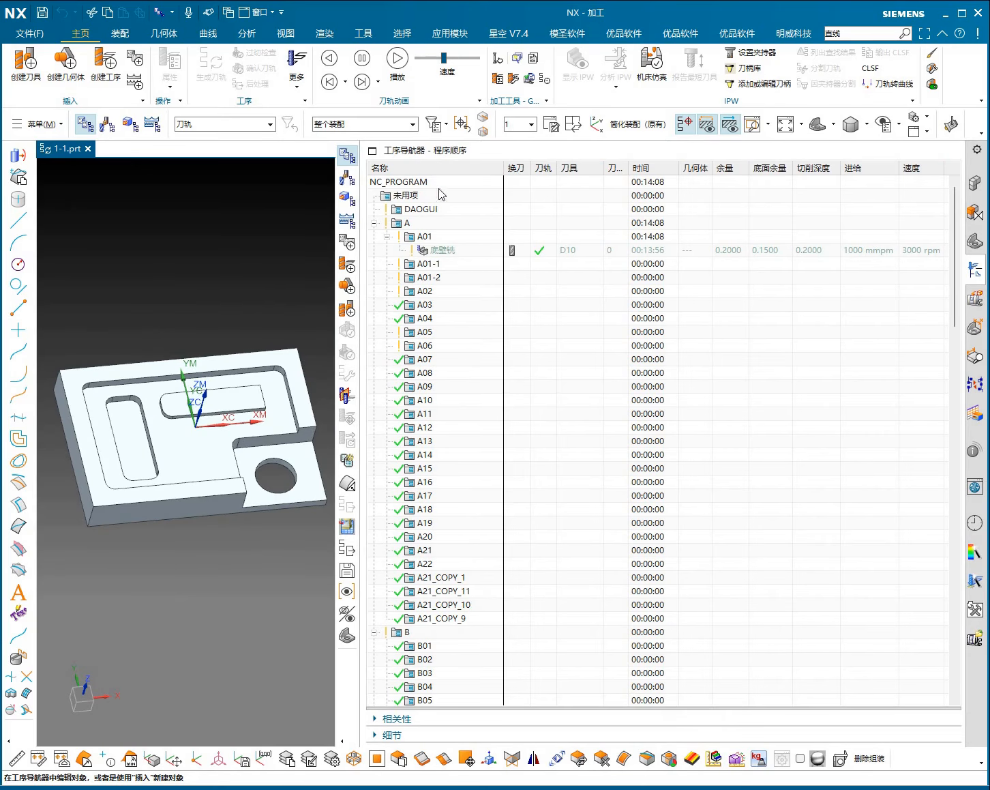
Step: Narrow the Operation Navigator to enlarge the graphics area, and switch it to the machine tool view
{"action": "left_click_drag", "start_coordinate": [373, 307], "coordinate": [690, 331]}
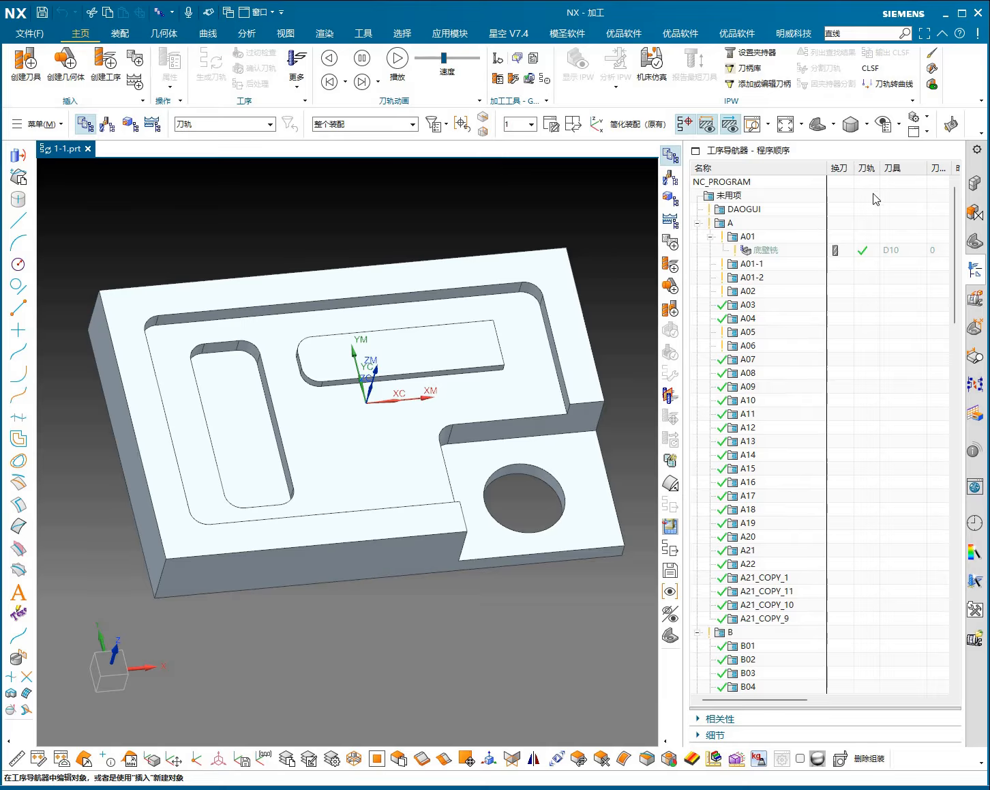
{"action": "mouse_move", "coordinate": [693, 291]}
{"action": "left_mouse_down"}
{"action": "mouse_move", "coordinate": [703, 291]}
{"action": "mouse_move", "coordinate": [685, 307]}
{"action": "left_mouse_up"}
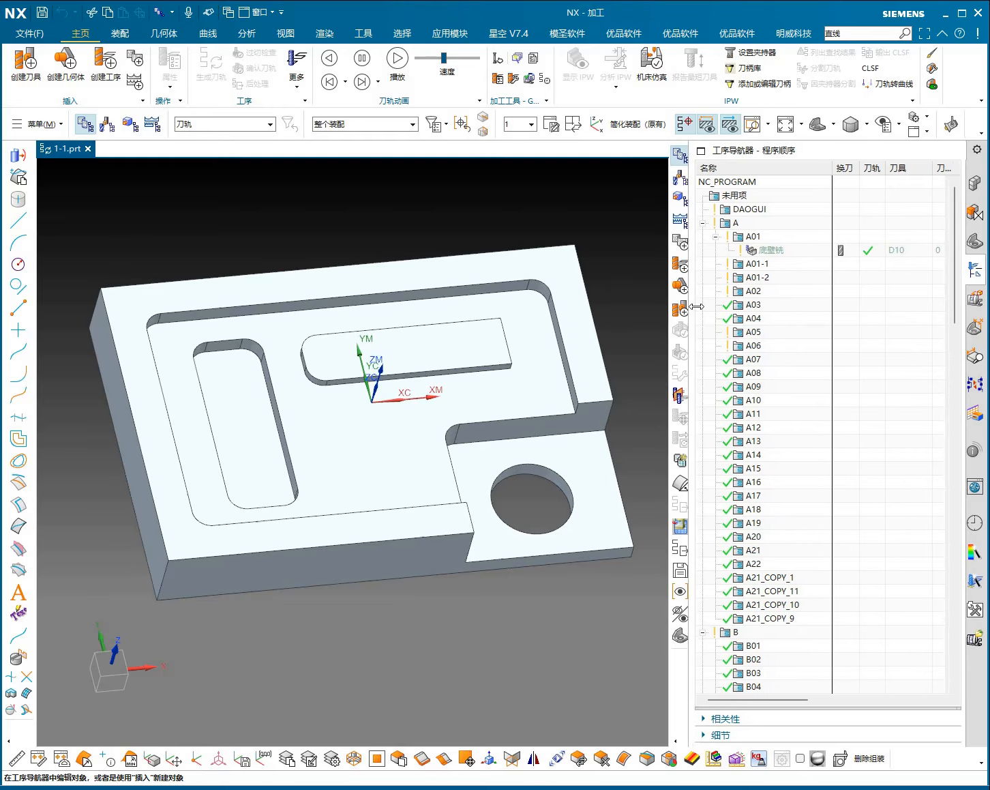
{"action": "left_click", "coordinate": [667, 178]}
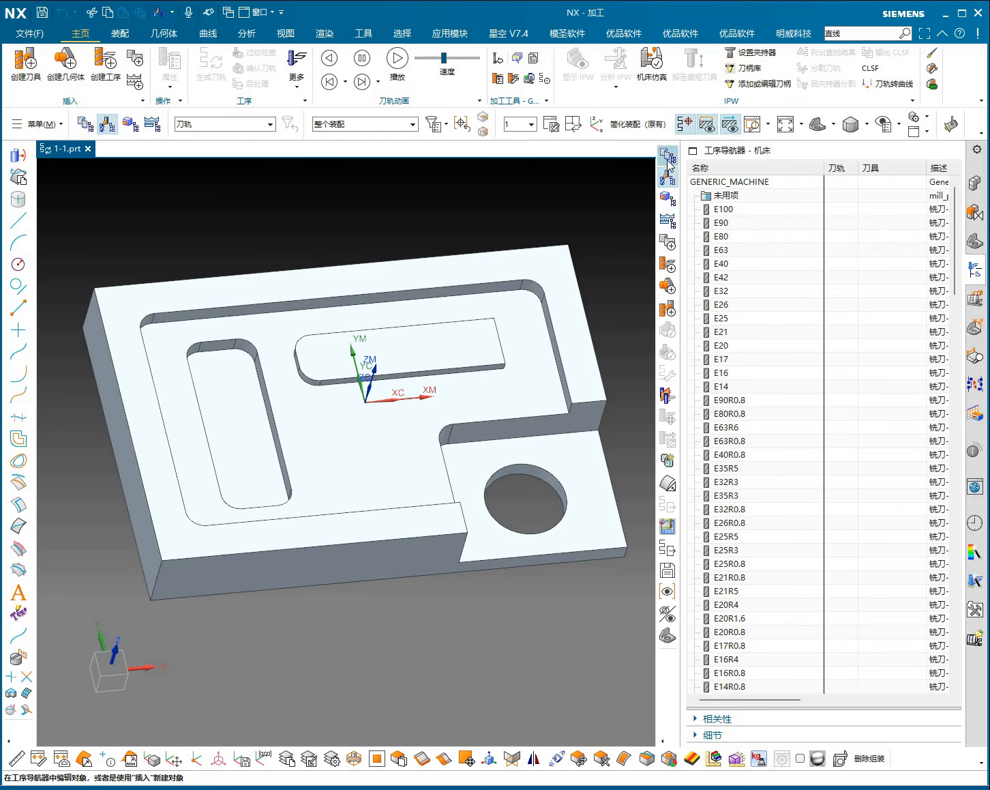
{"action": "left_click_drag", "start_coordinate": [689, 267], "coordinate": [675, 267]}
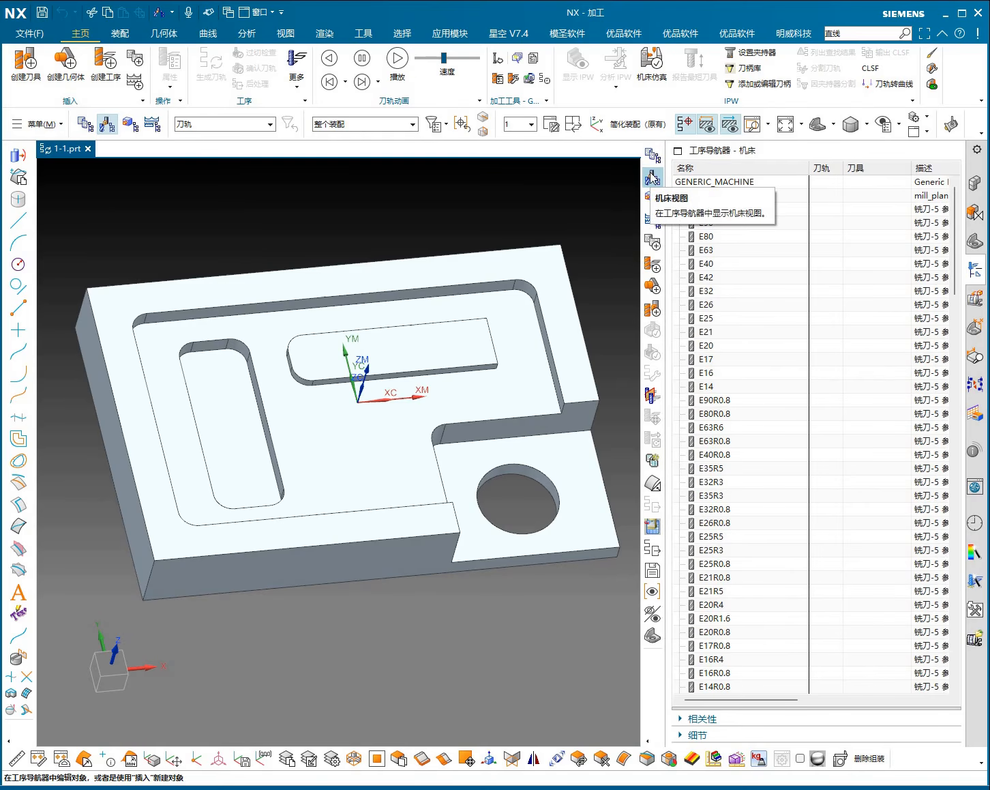
{"action": "mouse_move", "coordinate": [656, 219]}
{"action": "left_mouse_down"}
{"action": "mouse_move", "coordinate": [763, 228]}
{"action": "mouse_move", "coordinate": [776, 204]}
{"action": "mouse_move", "coordinate": [658, 190]}
{"action": "mouse_move", "coordinate": [685, 240]}
{"action": "left_mouse_up"}
{"action": "key", "text": "Escape"}
{"action": "scroll", "coordinate": [400, 258], "scroll_direction": "down", "scroll_amount": 4}
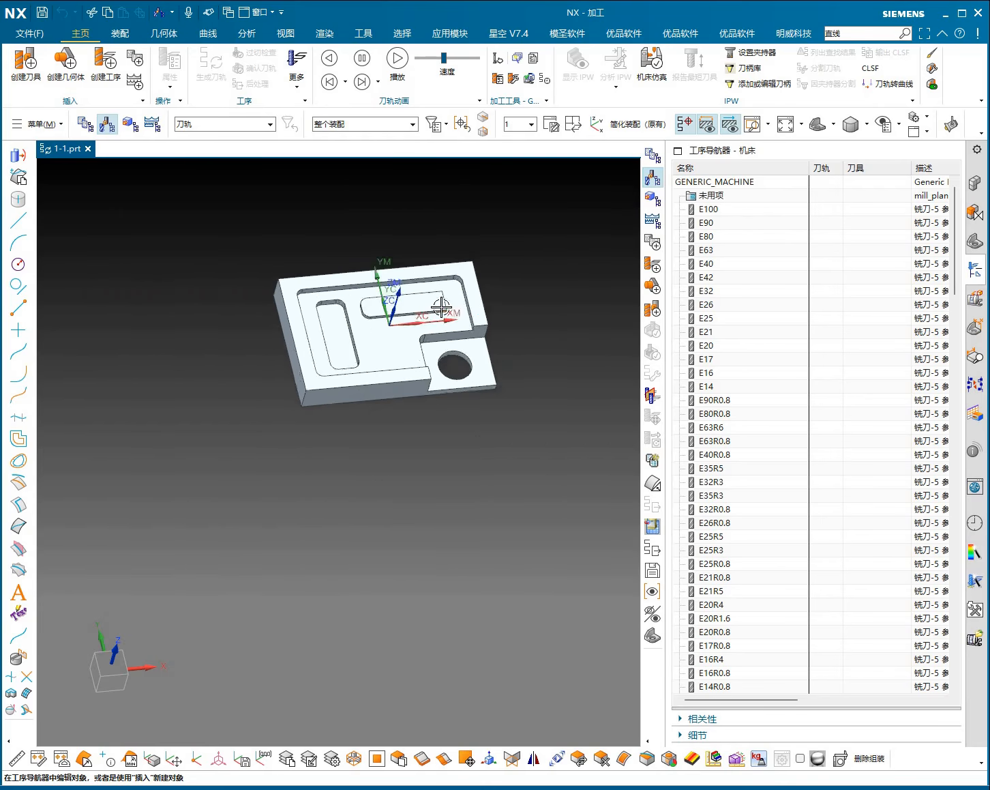
{"action": "middle_click_drag", "start_coordinate": [470, 358], "coordinate": [464, 432], "text": "shift"}
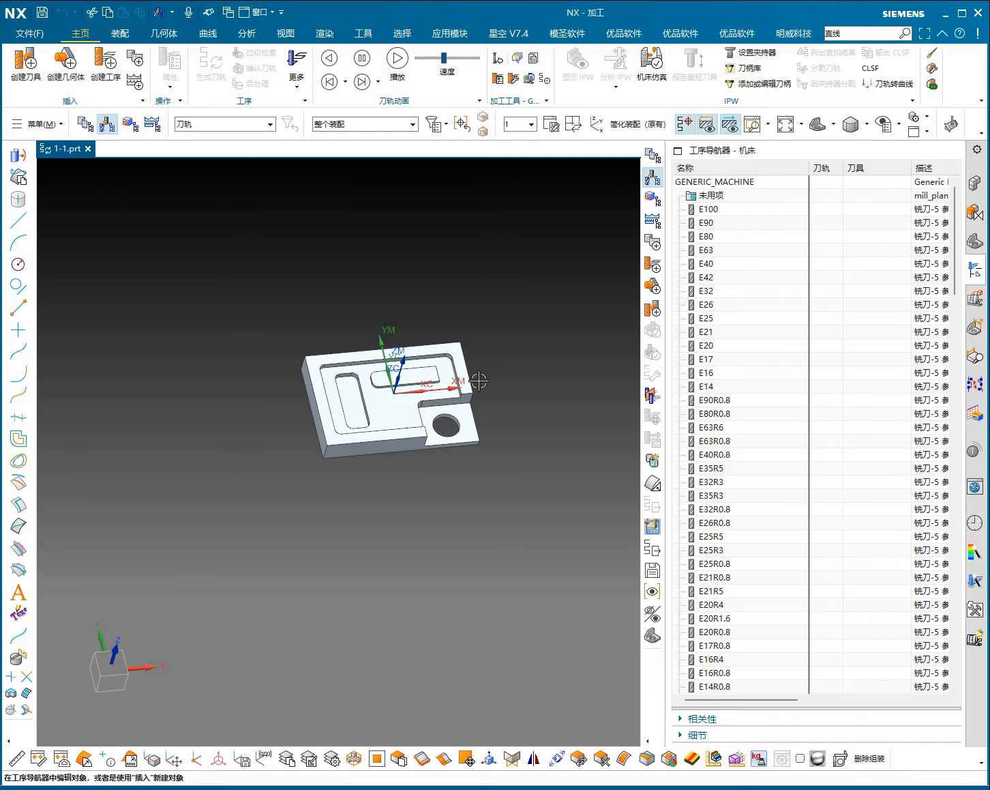
{"action": "scroll", "coordinate": [467, 393], "scroll_direction": "up", "scroll_amount": 4}
{"action": "mouse_move", "coordinate": [439, 396]}
{"action": "middle_mouse_down", "text": "shift"}
{"action": "mouse_move", "coordinate": [495, 404]}
{"action": "mouse_move", "coordinate": [488, 369]}
{"action": "mouse_move", "coordinate": [477, 411]}
{"action": "mouse_move", "coordinate": [491, 417]}
{"action": "mouse_move", "coordinate": [476, 415]}
{"action": "middle_mouse_up", "text": "shift"}
{"action": "scroll", "coordinate": [463, 401], "scroll_direction": "up", "scroll_amount": 1}
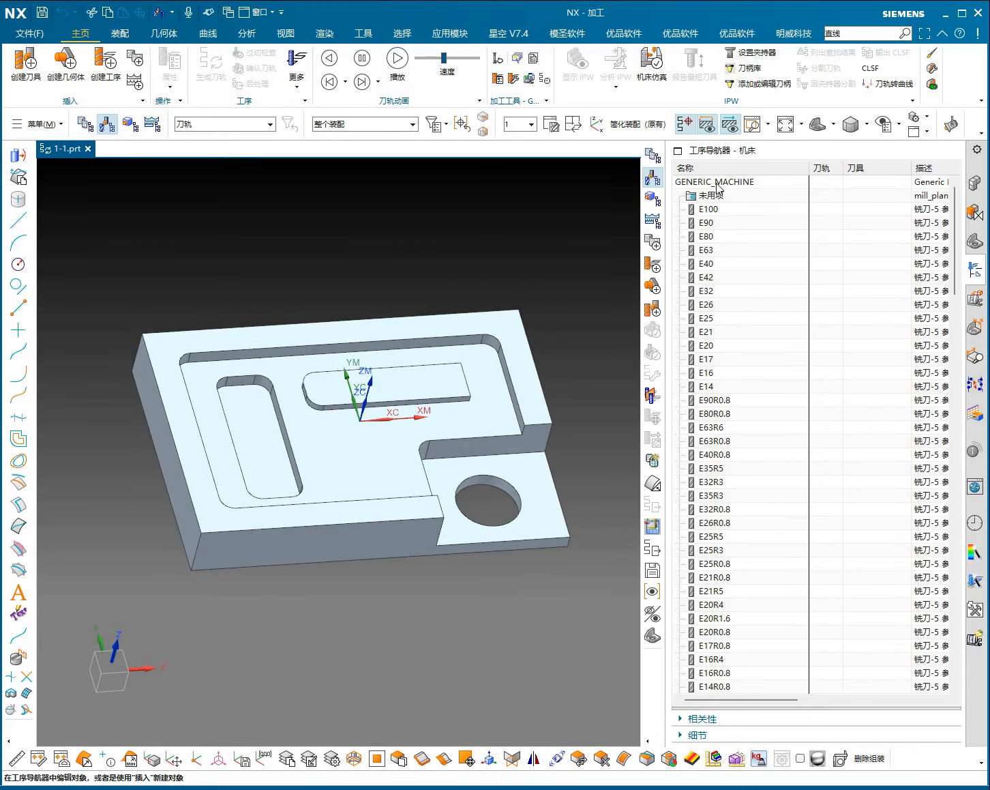
Step: Look through the MILL class of the machine library from the GENERIC_MACHINE settings, and leave without choosing a machine
{"action": "right_click", "coordinate": [717, 189]}
{"action": "left_click", "coordinate": [728, 193]}
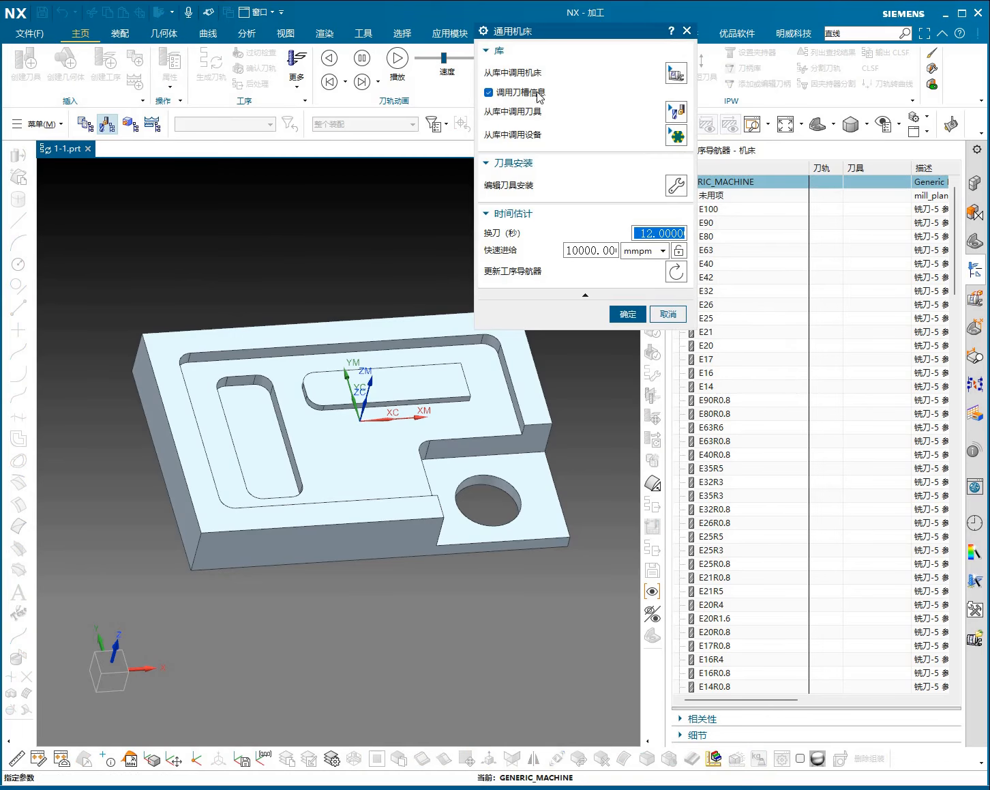
{"action": "left_click", "coordinate": [676, 73]}
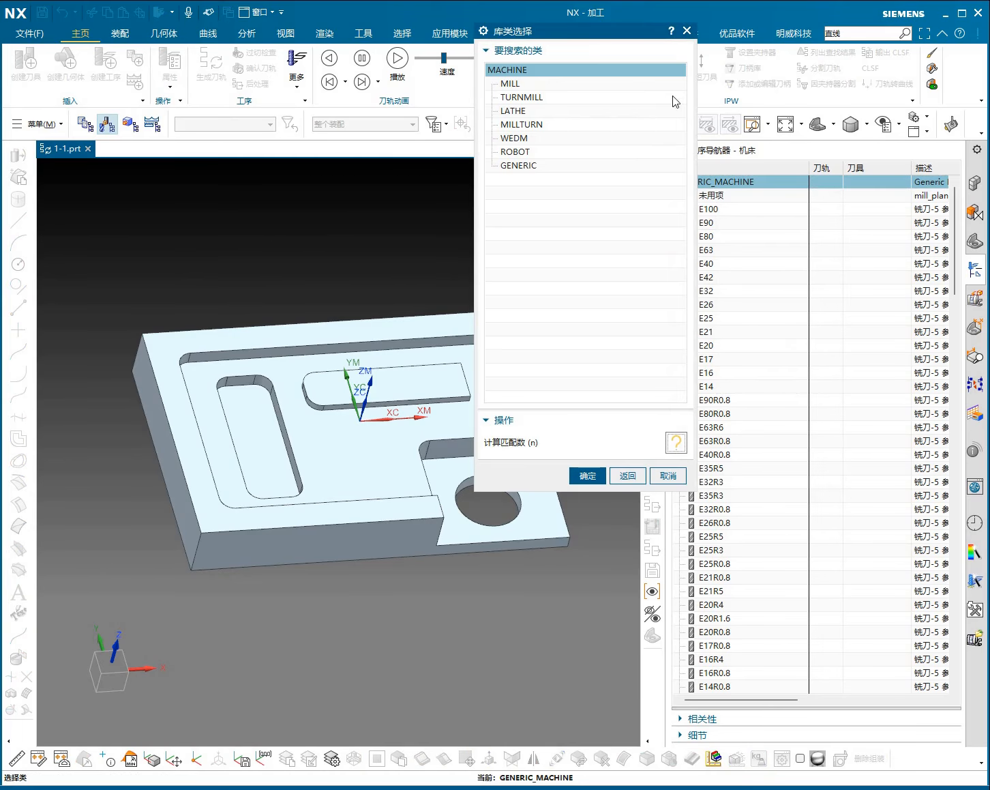
{"action": "double_click", "coordinate": [520, 90]}
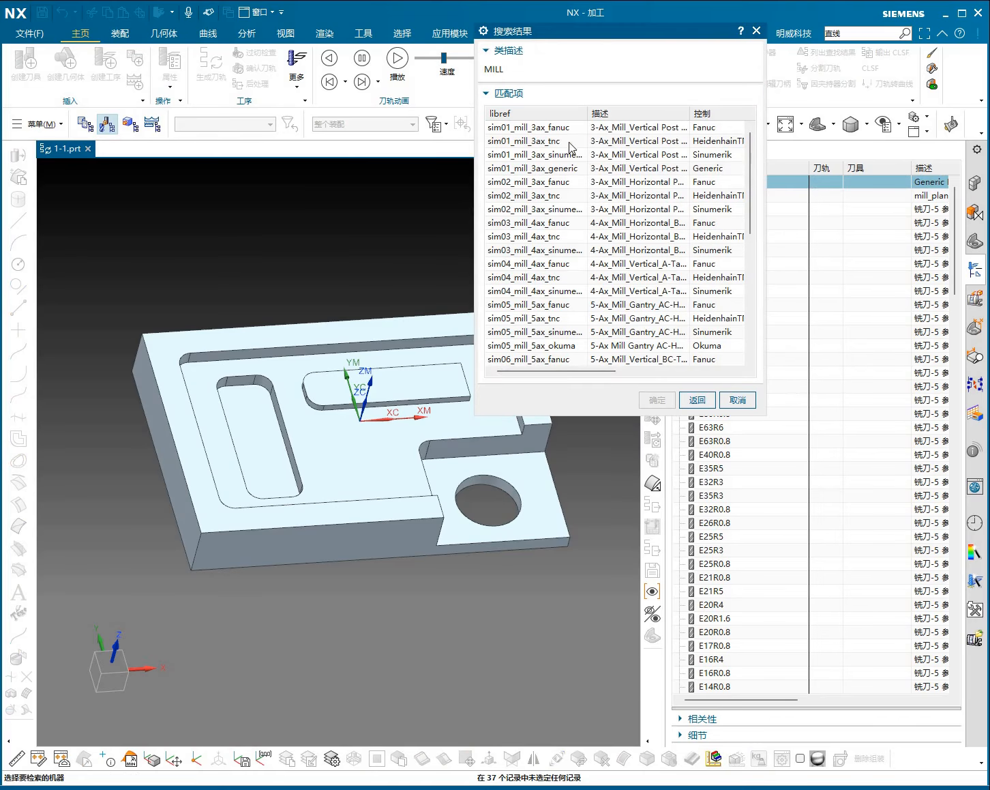
{"action": "left_click", "coordinate": [738, 400]}
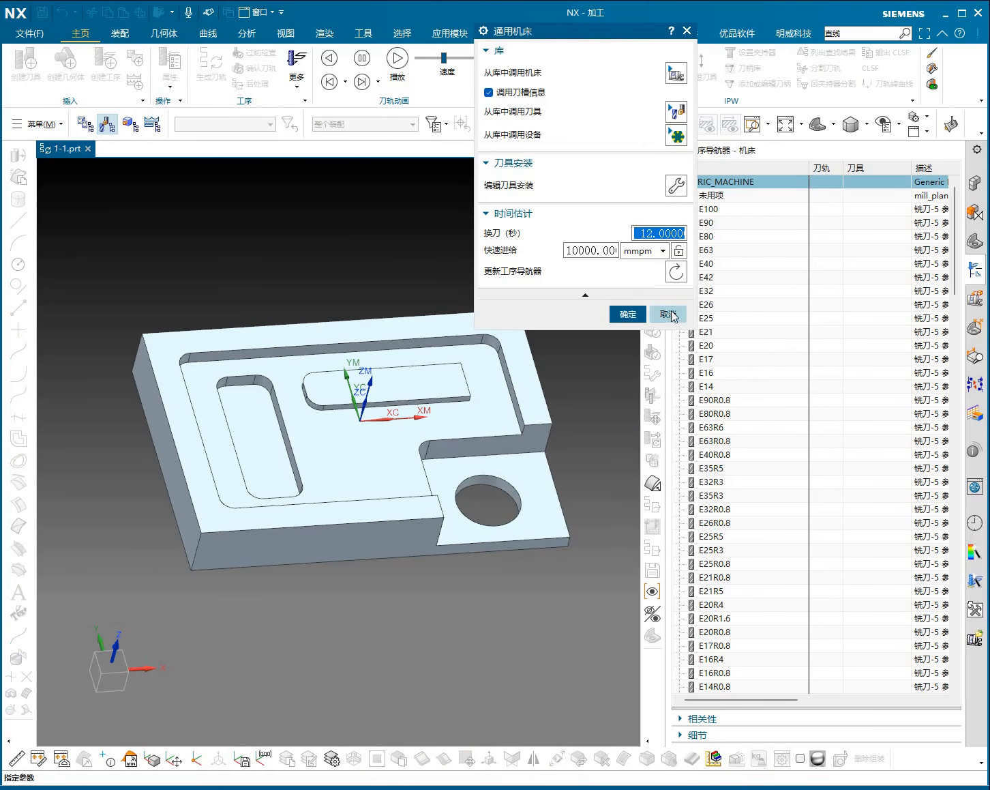
{"action": "left_click", "coordinate": [668, 315]}
Step: Select tool E100 and look through the full list of milling tools stored under GENERIC_MACHINE
{"action": "left_click", "coordinate": [715, 211]}
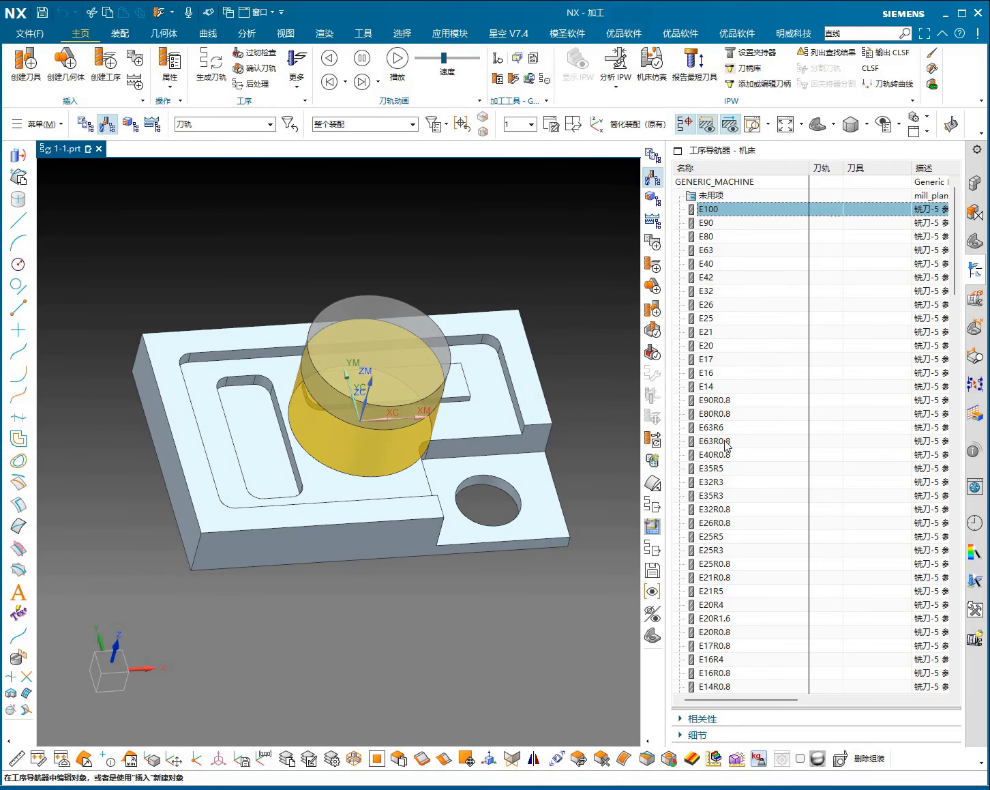
{"action": "scroll", "coordinate": [777, 395], "scroll_direction": "down", "scroll_amount": 15}
{"action": "left_click_drag", "start_coordinate": [958, 378], "coordinate": [946, 218]}
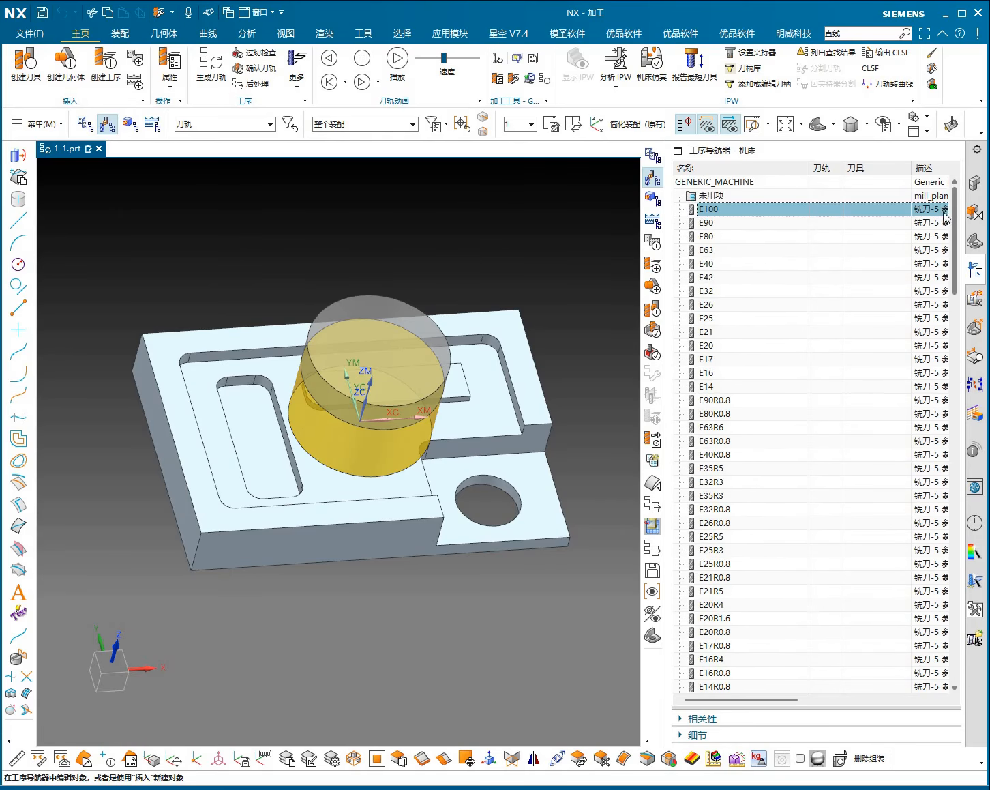
{"action": "scroll", "coordinate": [746, 459], "scroll_direction": "down", "scroll_amount": 10}
{"action": "scroll", "coordinate": [755, 448], "scroll_direction": "down", "scroll_amount": 15}
{"action": "left_click_drag", "start_coordinate": [955, 560], "coordinate": [954, 254]}
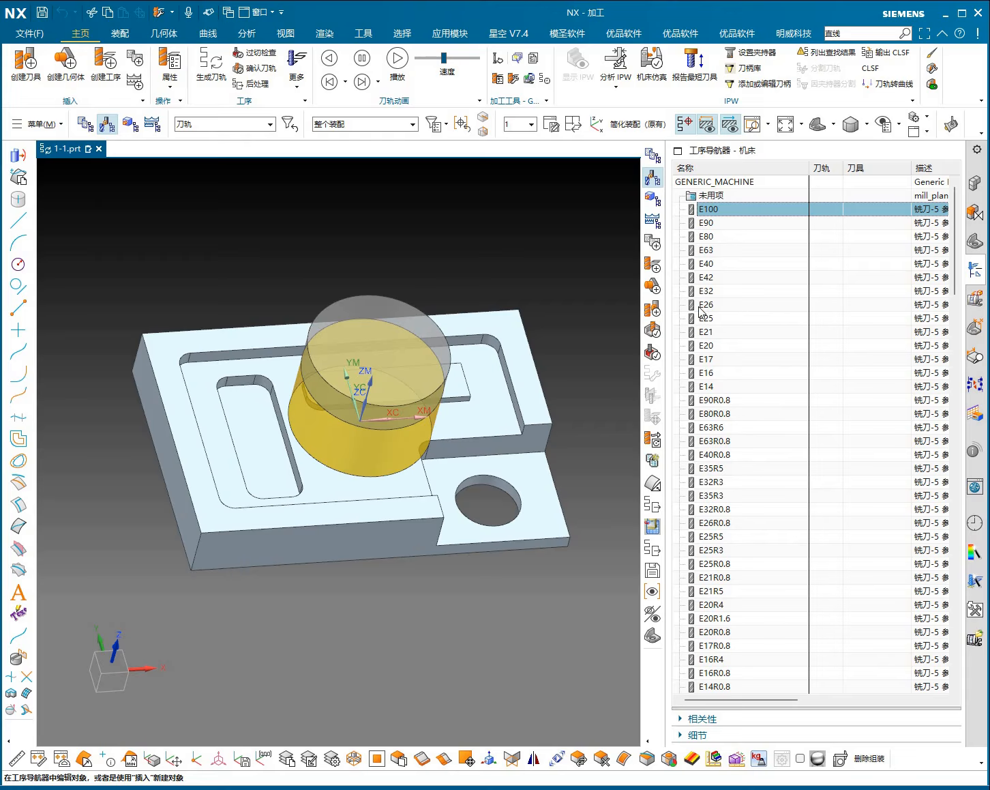
{"action": "scroll", "coordinate": [764, 478], "scroll_direction": "down", "scroll_amount": 15}
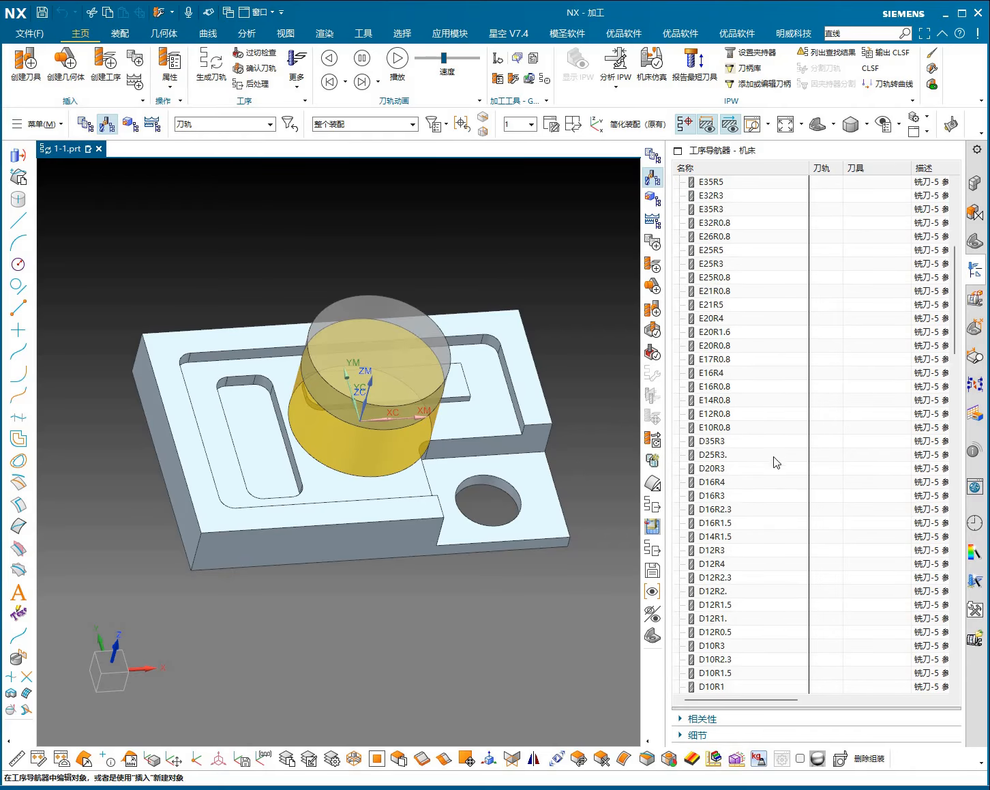
{"action": "scroll", "coordinate": [756, 399], "scroll_direction": "up", "scroll_amount": 15}
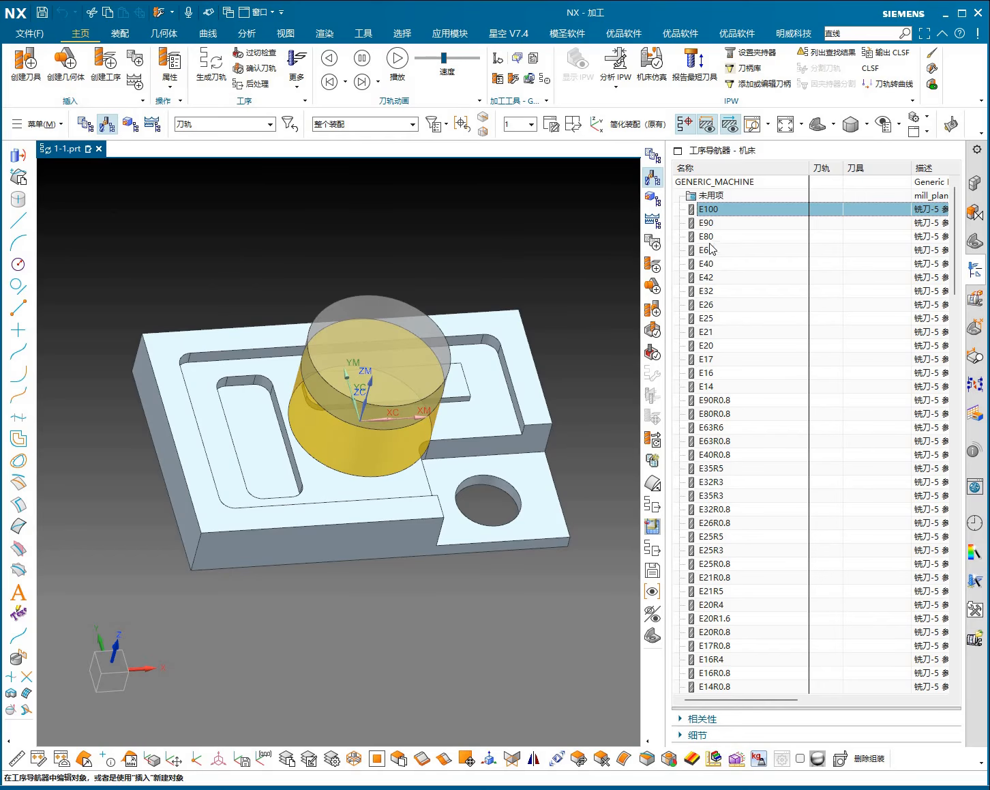
Step: Preview tools of different sizes on the part, including E90, E16, E80R0.8, E63R0.8, E25 and E100
{"action": "middle_click_drag", "start_coordinate": [548, 292], "coordinate": [543, 350]}
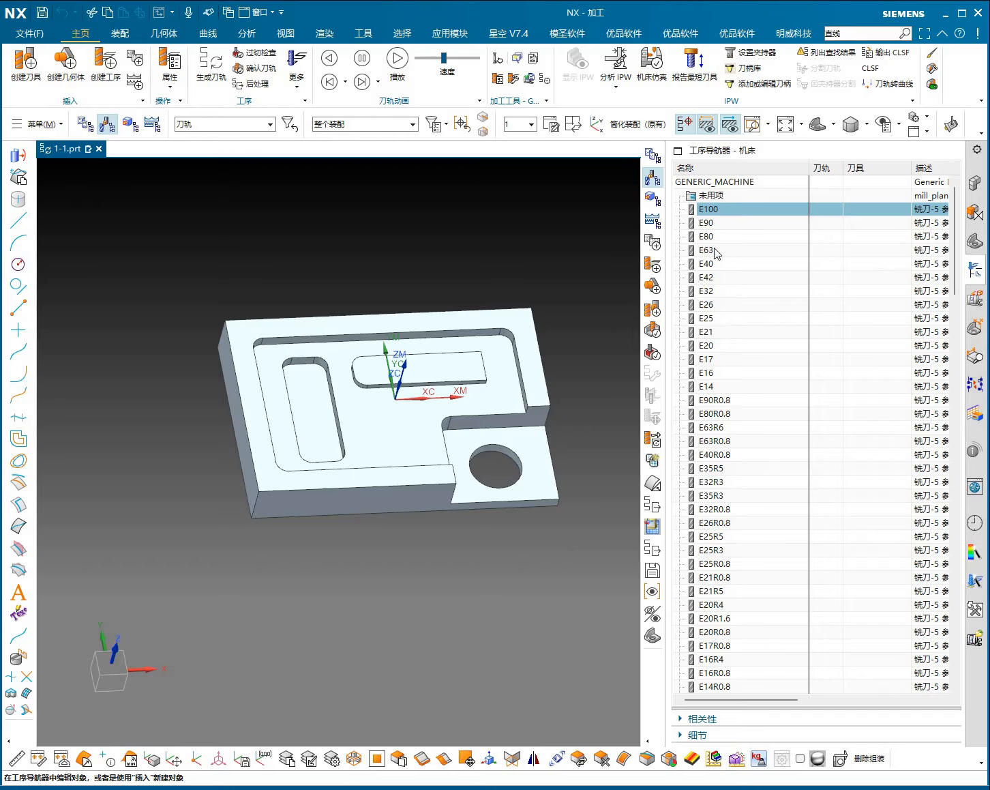
{"action": "left_click", "coordinate": [721, 223]}
{"action": "left_click", "coordinate": [712, 373]}
{"action": "left_click", "coordinate": [710, 413]}
{"action": "left_click", "coordinate": [714, 441]}
{"action": "left_click", "coordinate": [718, 322]}
{"action": "left_click", "coordinate": [709, 222]}
{"action": "left_click", "coordinate": [713, 210]}
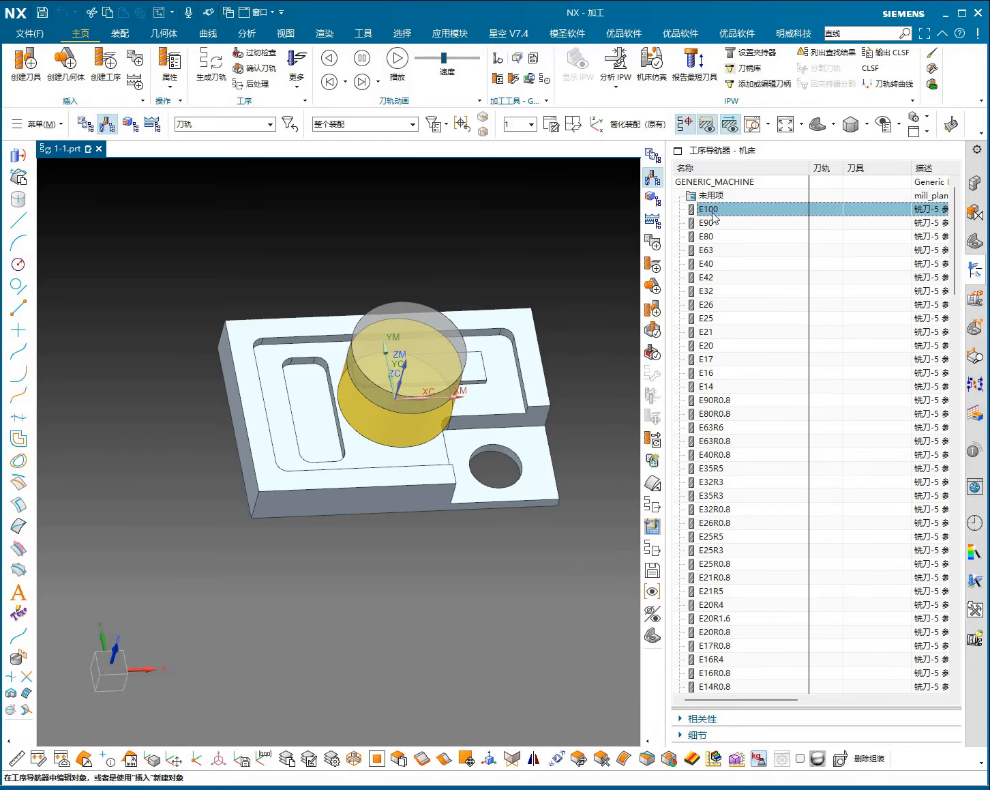
{"action": "scroll", "coordinate": [526, 290], "scroll_direction": "up", "scroll_amount": 1}
{"action": "middle_click_drag", "start_coordinate": [525, 291], "coordinate": [502, 277], "text": "shift"}
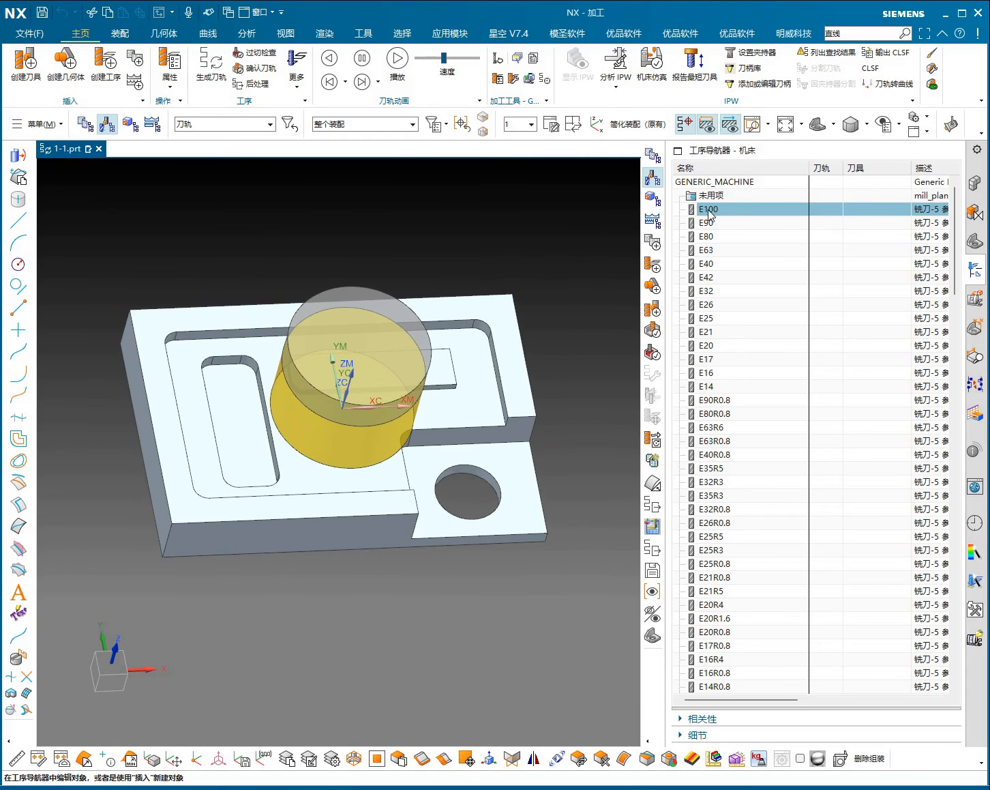
Step: Examine the E100 tool preview against the part from the top, front and angled views
{"action": "key", "text": "F8"}
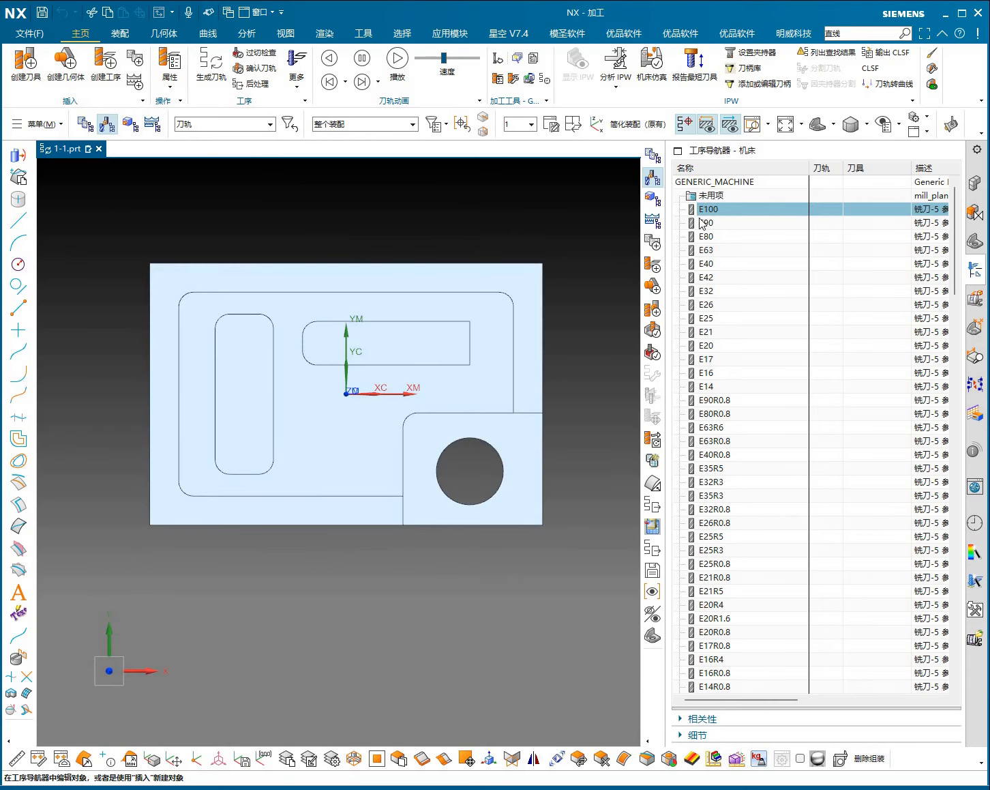
{"action": "left_click", "coordinate": [705, 222]}
{"action": "left_click", "coordinate": [712, 211]}
{"action": "left_click", "coordinate": [711, 197]}
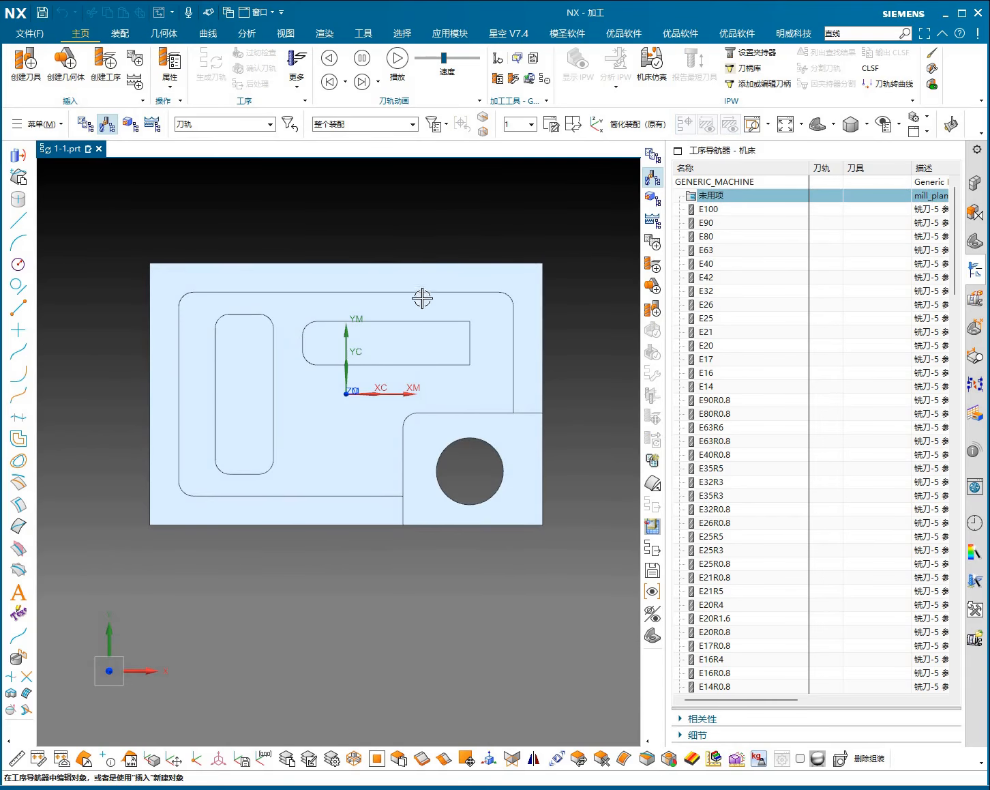
{"action": "middle_click_drag", "start_coordinate": [422, 298], "coordinate": [457, 253]}
{"action": "right_click_drag", "start_coordinate": [456, 240], "coordinate": [483, 244]}
{"action": "left_click", "coordinate": [717, 213]}
{"action": "middle_click_drag", "start_coordinate": [412, 231], "coordinate": [337, 222]}
{"action": "key", "text": "F8"}
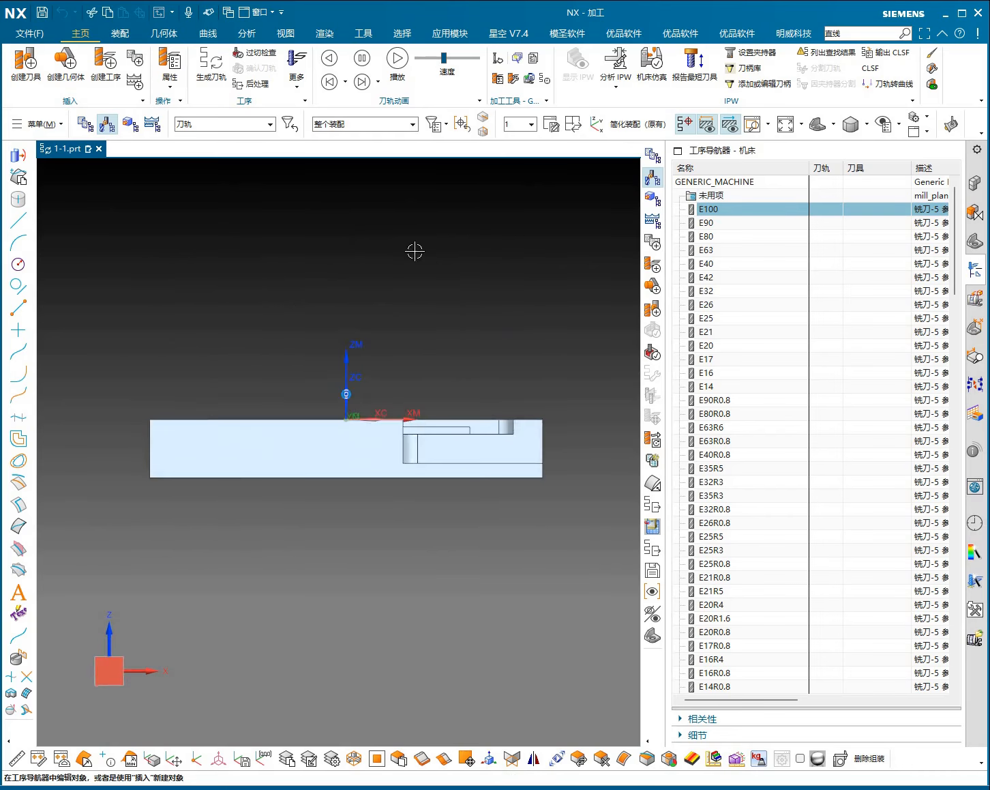
{"action": "middle_click_drag", "start_coordinate": [415, 251], "coordinate": [469, 344]}
{"action": "key", "text": "F8"}
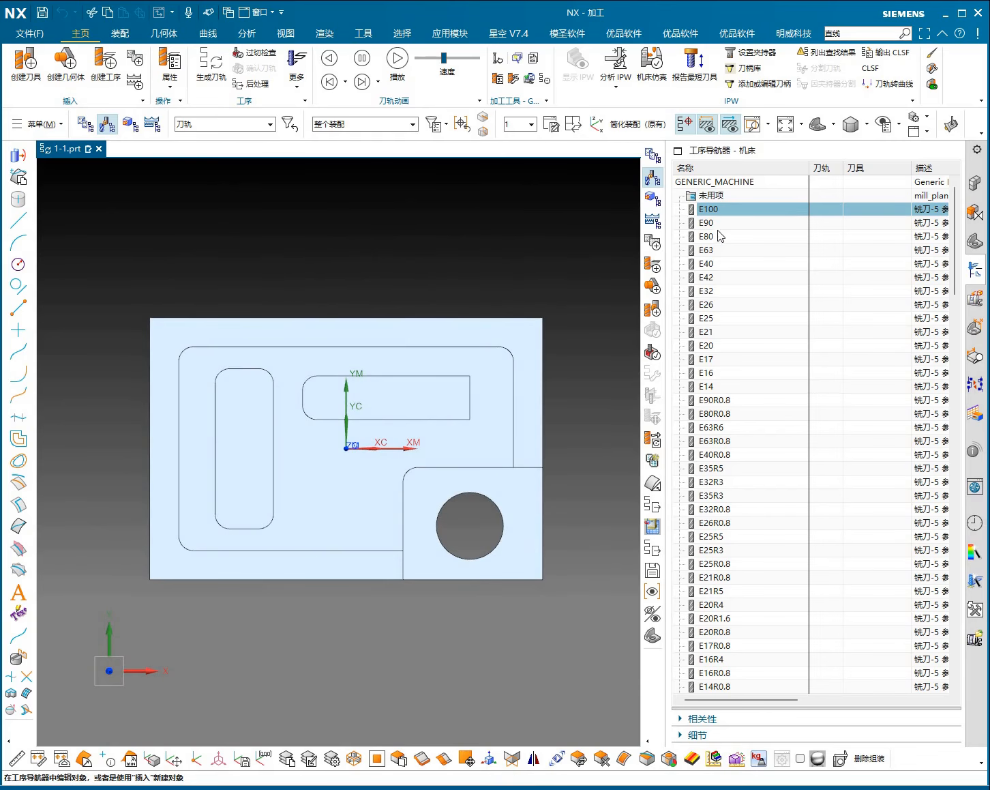
{"action": "left_click", "coordinate": [713, 210]}
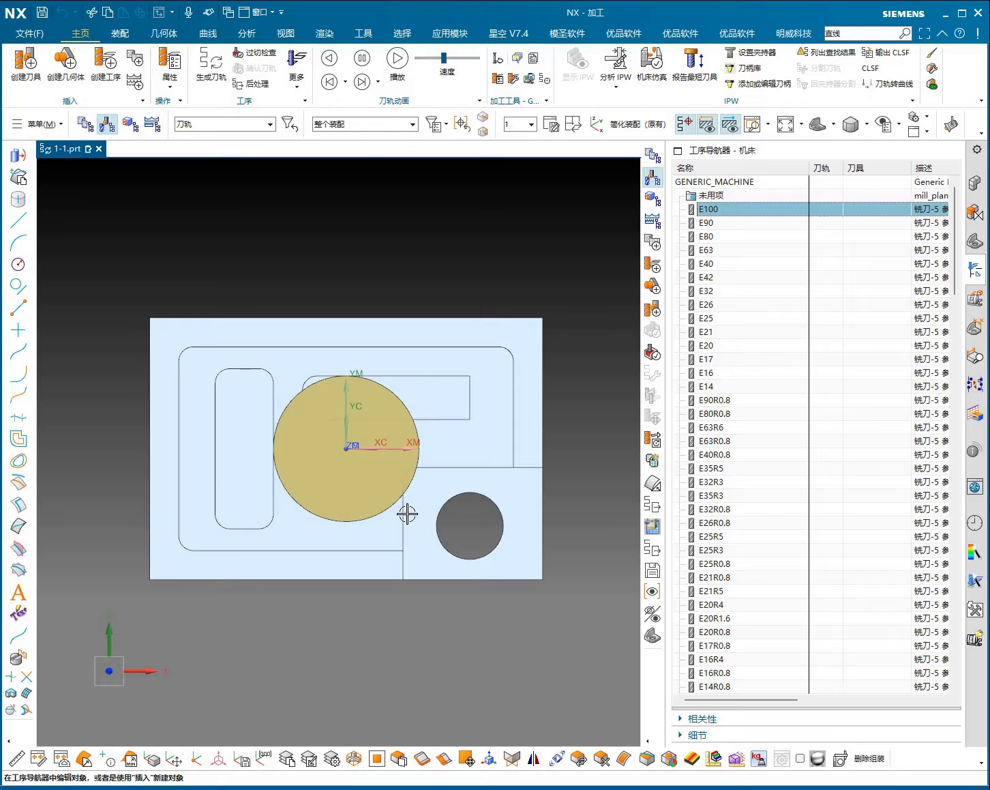
{"action": "middle_click_drag", "start_coordinate": [411, 415], "coordinate": [528, 352]}
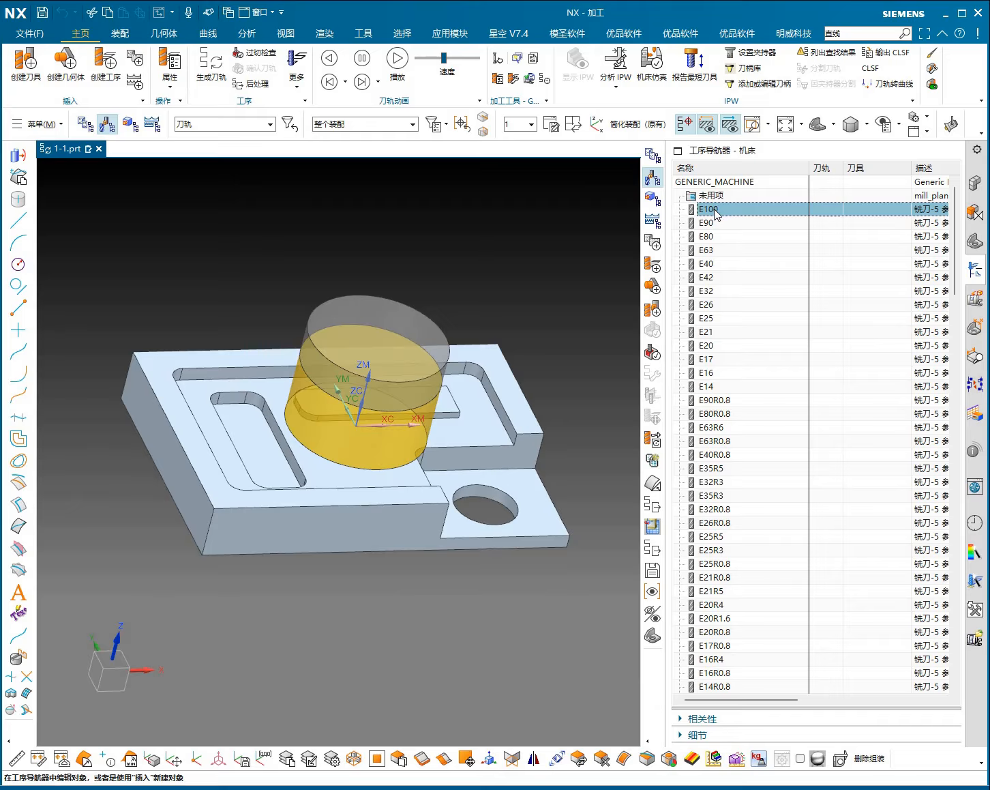
Step: Open the milling tool parameters of E100
{"action": "right_click", "coordinate": [717, 214]}
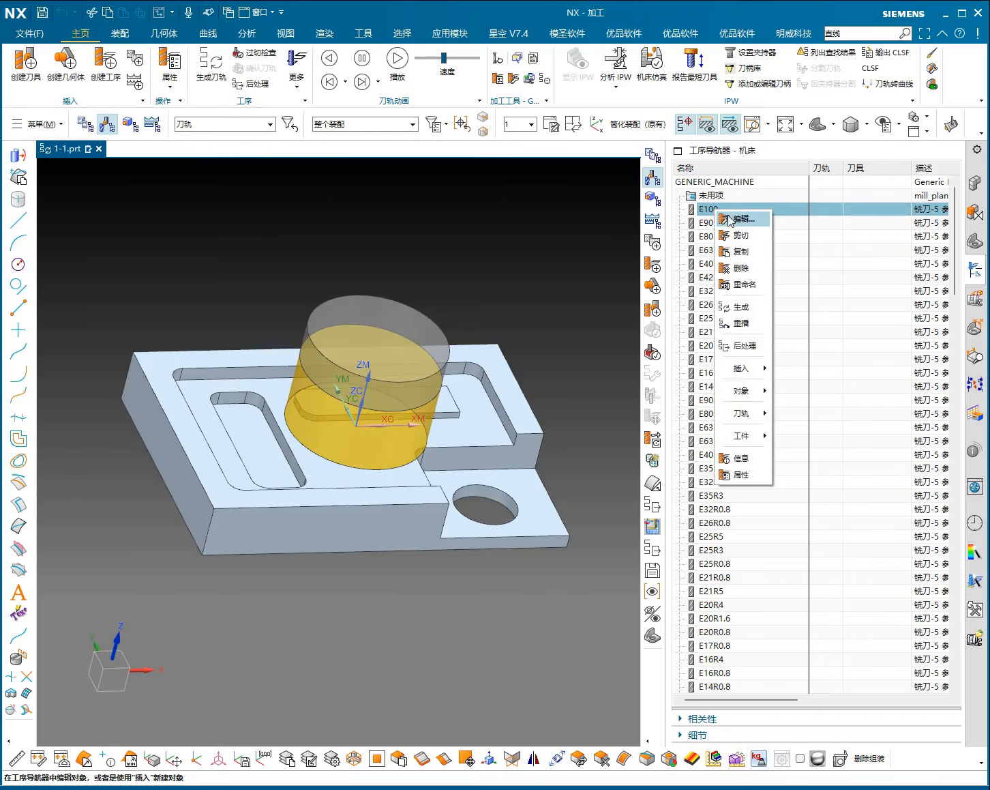
{"action": "left_click", "coordinate": [718, 213]}
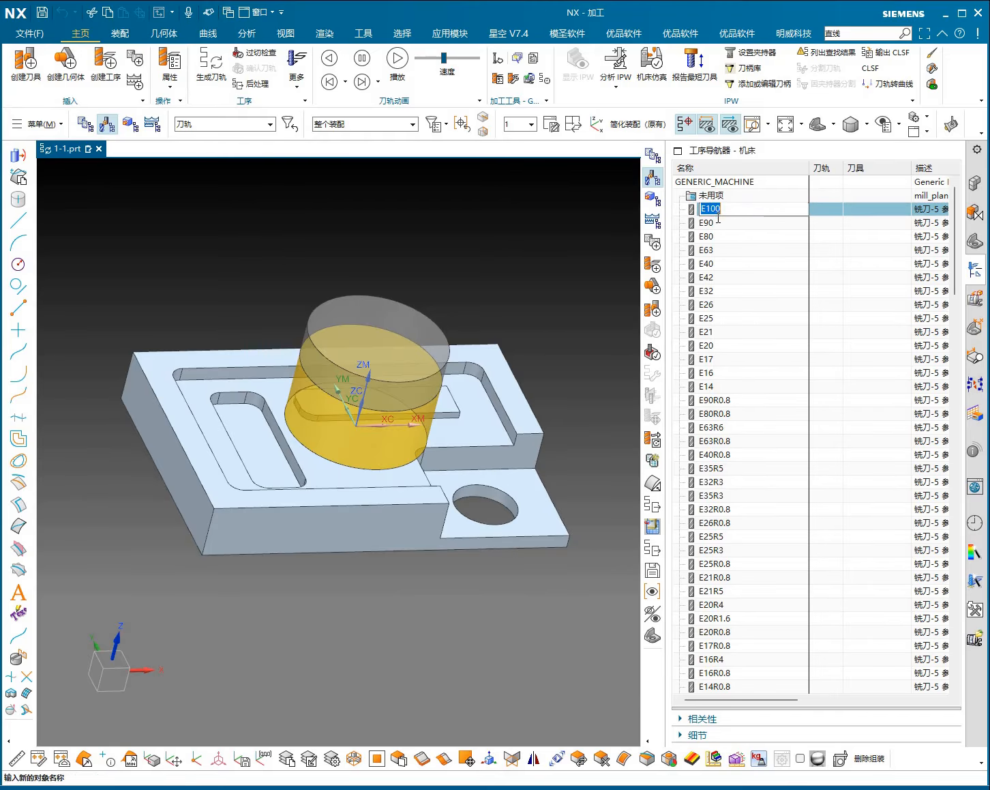
{"action": "middle_click_drag", "start_coordinate": [457, 314], "coordinate": [378, 315]}
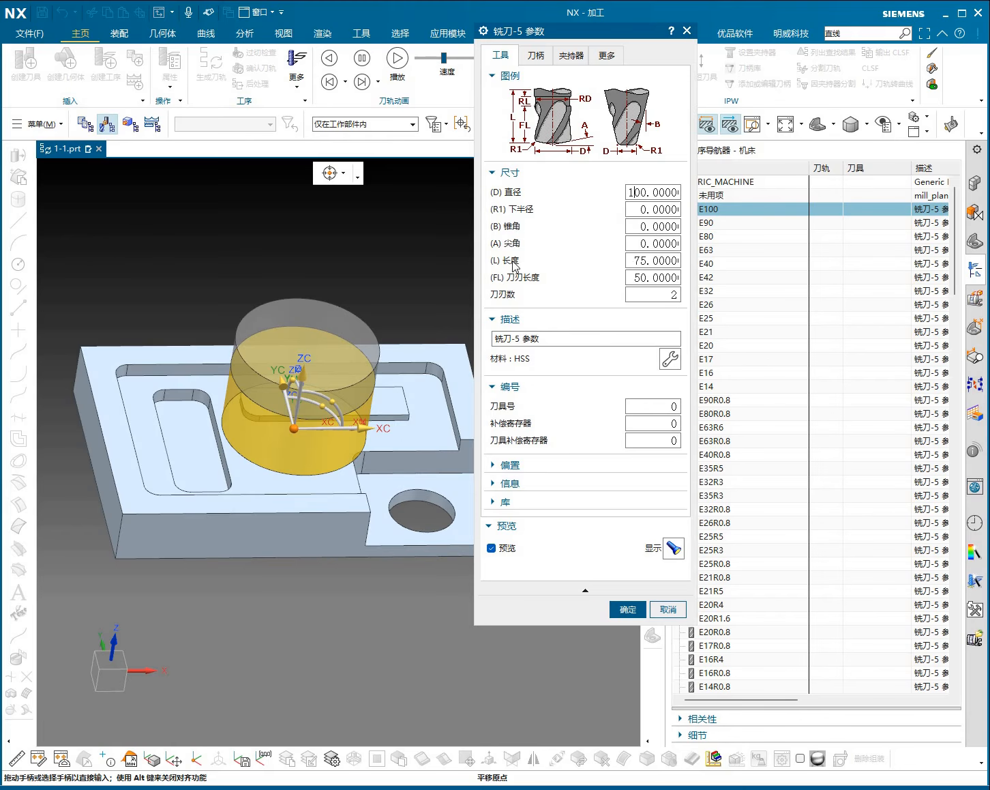
Step: Examine the E100 tool preview on the part from the front and at an angle, relating it to the diameter parameter
{"action": "key", "text": "ctrl+alt+f"}
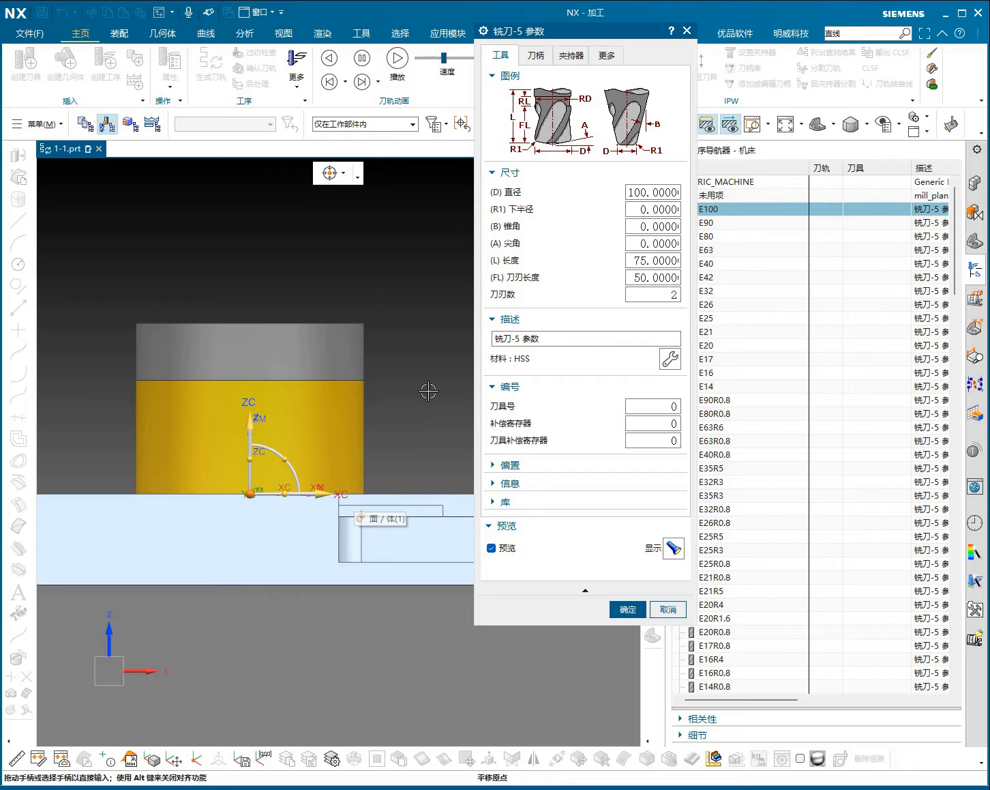
{"action": "scroll", "coordinate": [423, 351], "scroll_direction": "down", "scroll_amount": 3}
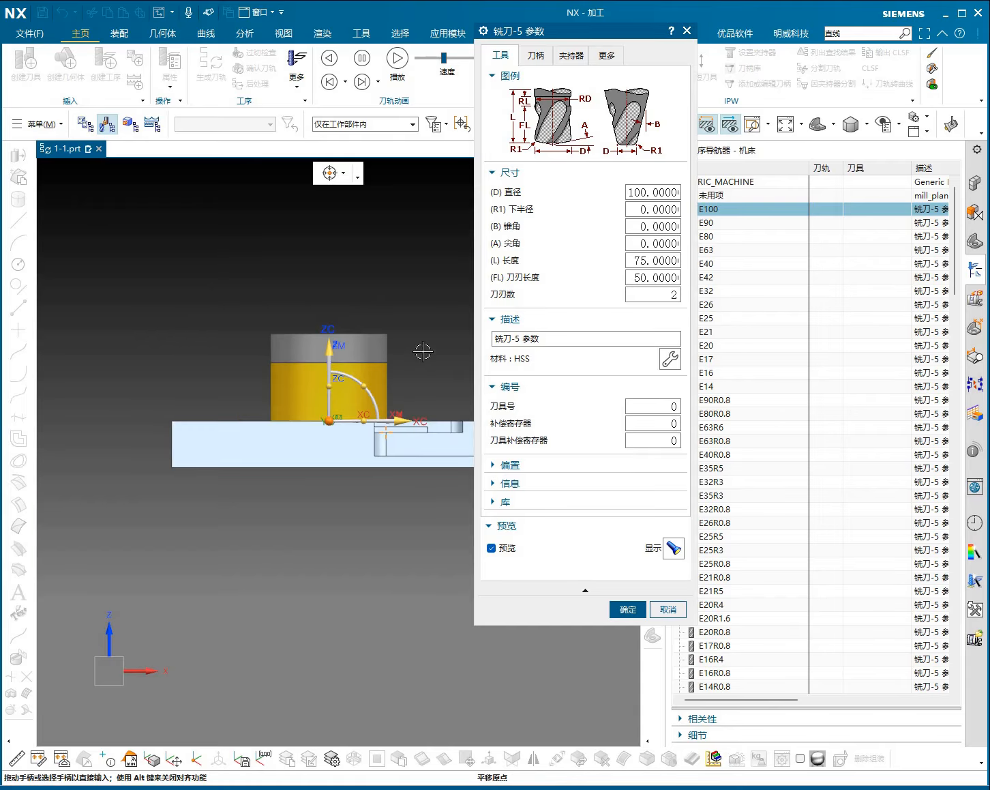
{"action": "middle_click_drag", "start_coordinate": [423, 351], "coordinate": [386, 398]}
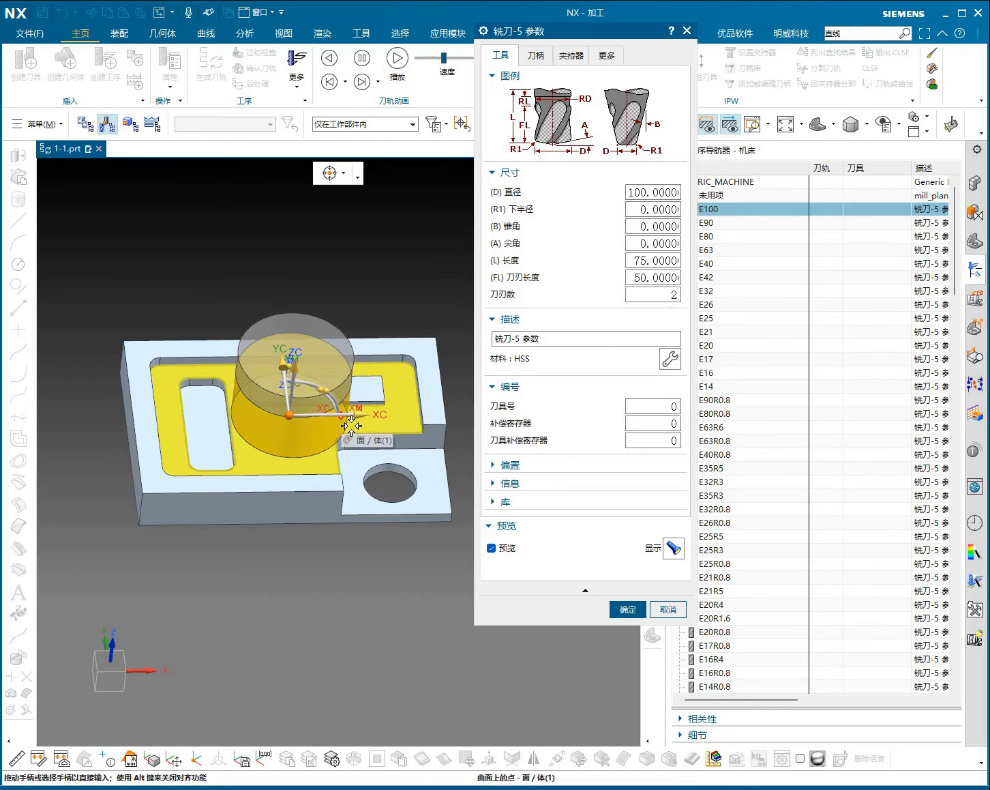
{"action": "scroll", "coordinate": [383, 414], "scroll_direction": "up", "scroll_amount": 3}
{"action": "scroll", "coordinate": [368, 412], "scroll_direction": "down", "scroll_amount": 2}
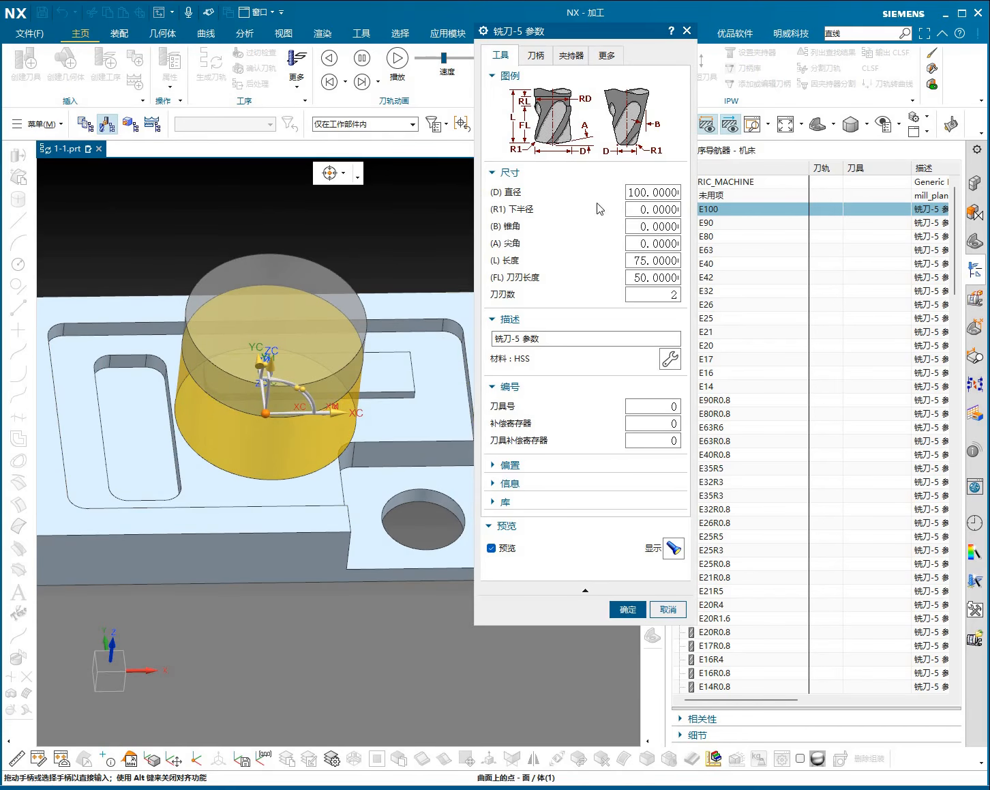
{"action": "scroll", "coordinate": [430, 264], "scroll_direction": "down", "scroll_amount": 3}
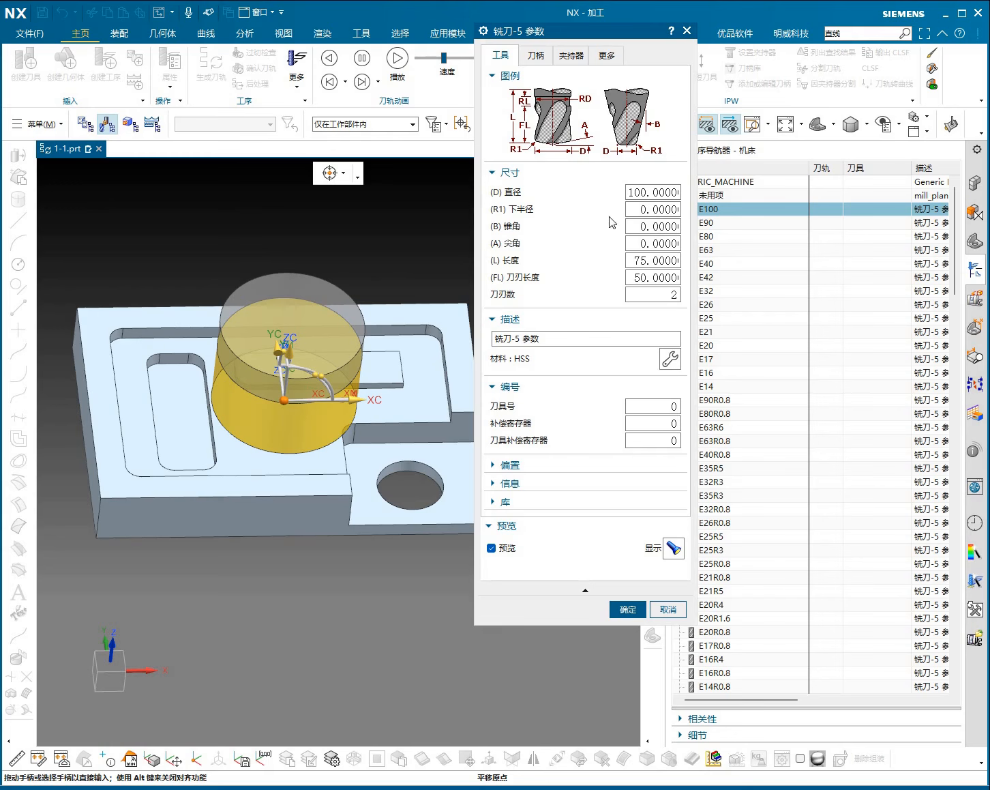
Step: Check E100's lower radius, length and flute length against the tool preview in angled and front views
{"action": "left_click", "coordinate": [665, 216]}
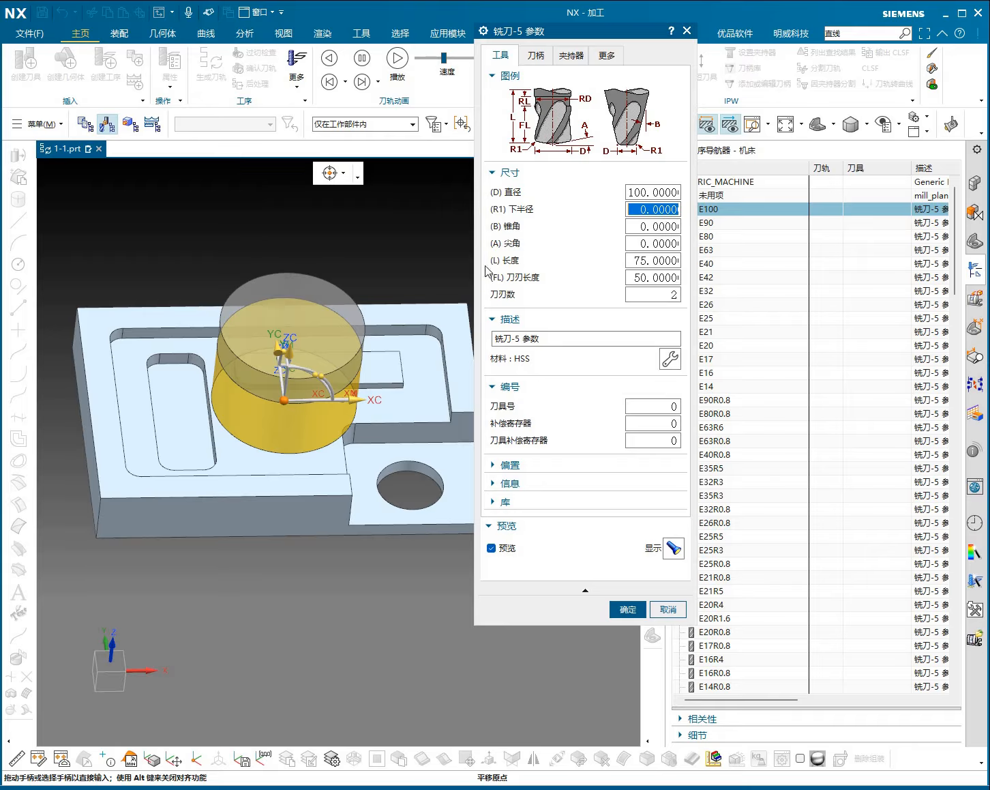
{"action": "middle_click_drag", "start_coordinate": [387, 267], "coordinate": [394, 258]}
{"action": "middle_click_drag", "start_coordinate": [388, 256], "coordinate": [414, 272]}
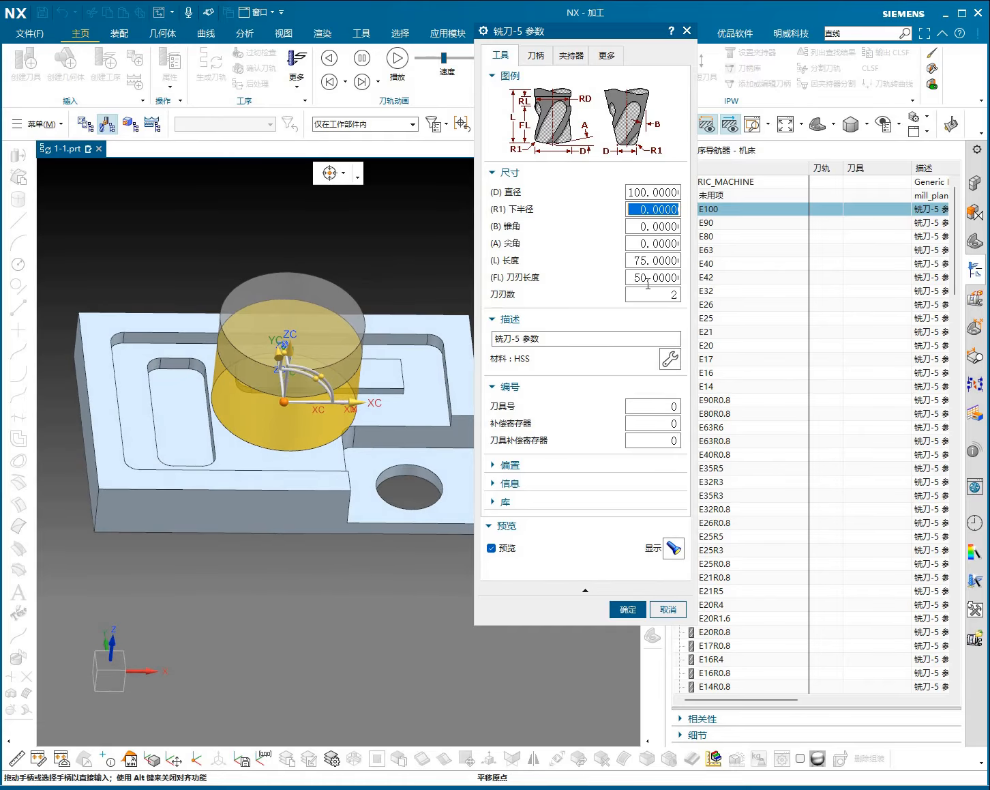
{"action": "middle_click_drag", "start_coordinate": [390, 390], "coordinate": [384, 333]}
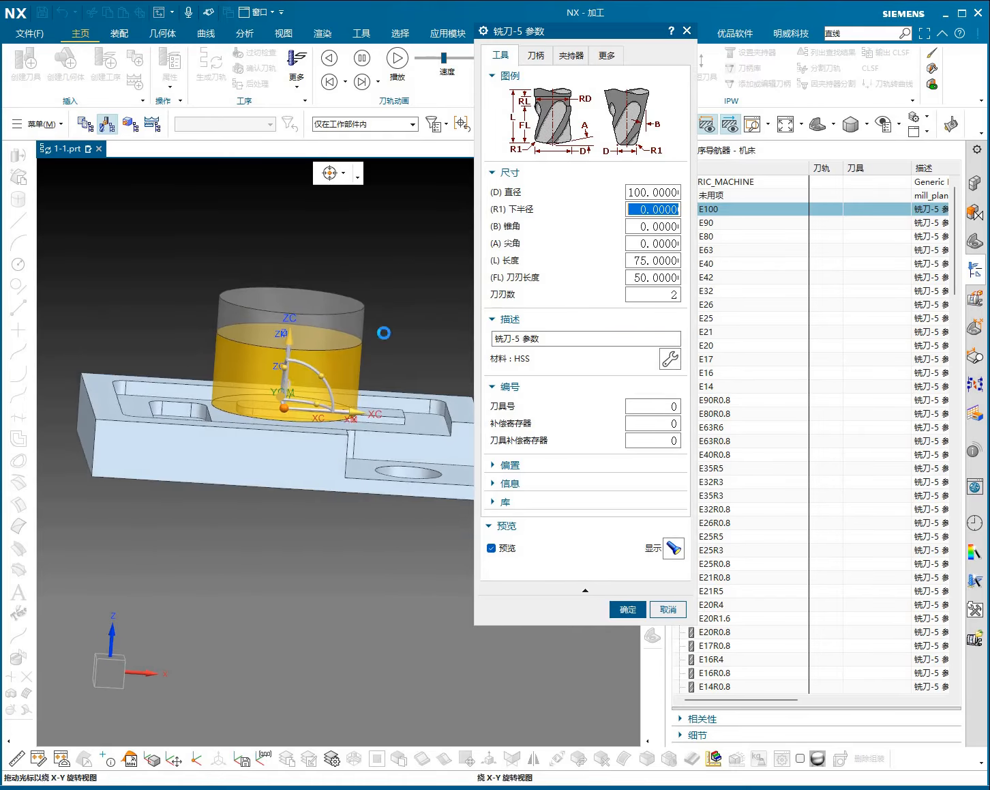
{"action": "key", "text": "F8"}
{"action": "scroll", "coordinate": [370, 409], "scroll_direction": "down", "scroll_amount": 2}
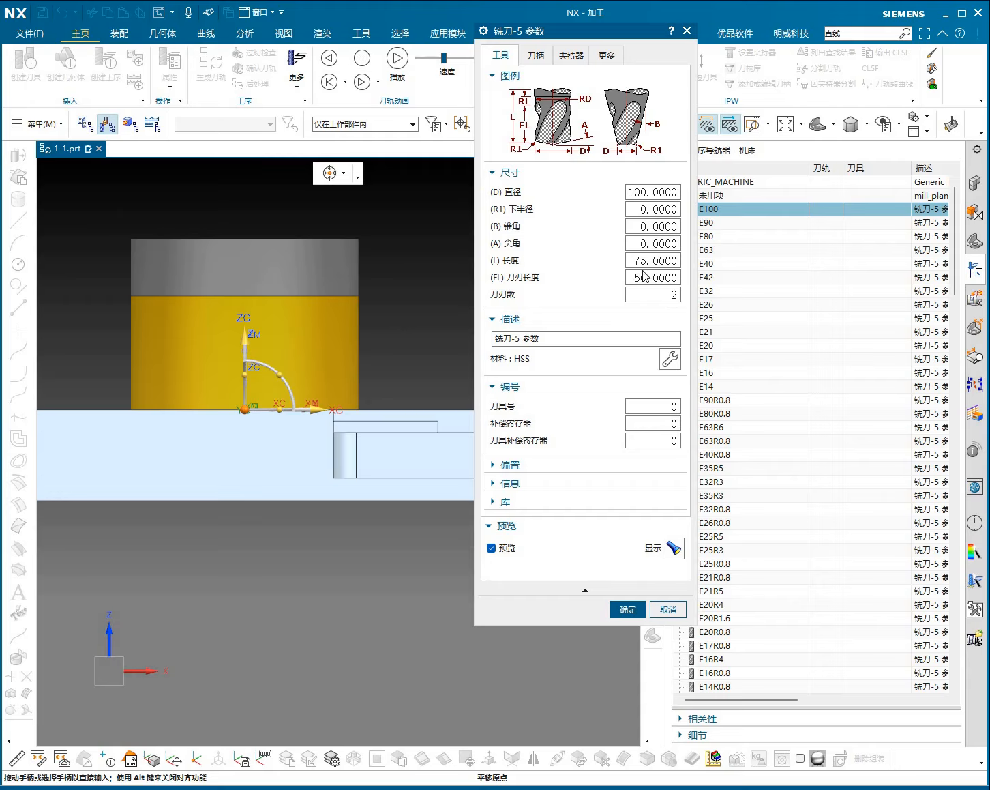
{"action": "middle_click_drag", "start_coordinate": [403, 333], "coordinate": [291, 444]}
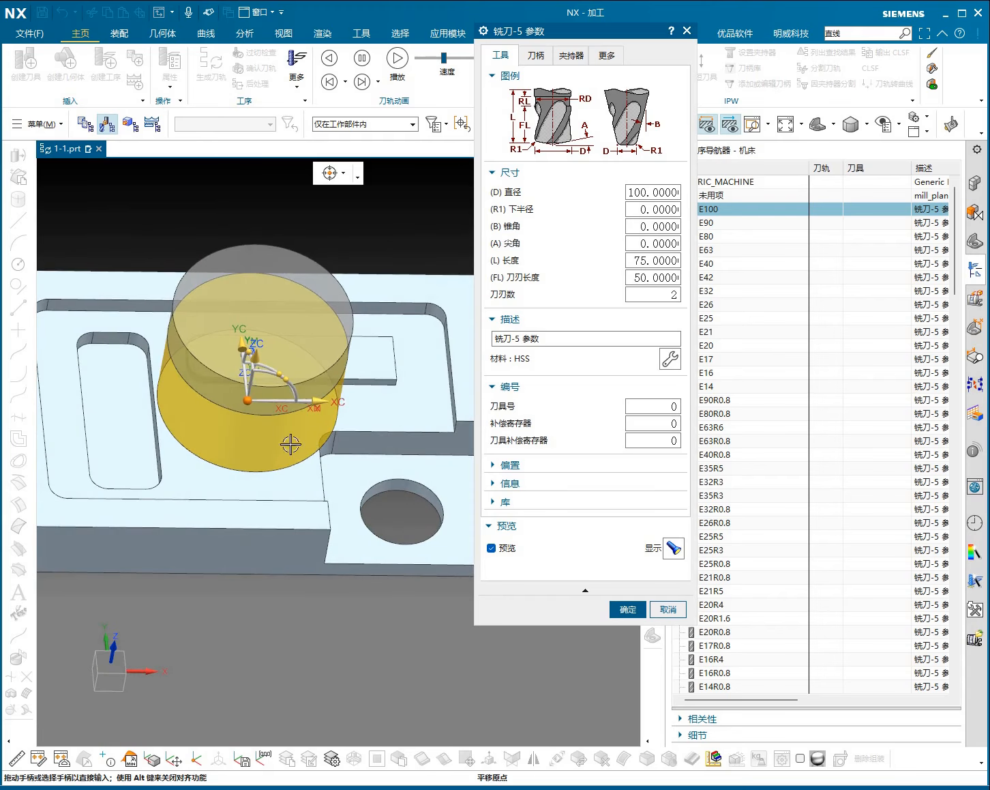
Step: Inspect the E100 preview against the part from above and at an angle, then close its parameters without saving
{"action": "scroll", "coordinate": [280, 369], "scroll_direction": "down", "scroll_amount": 6}
{"action": "key", "text": "F8"}
{"action": "scroll", "coordinate": [302, 347], "scroll_direction": "up", "scroll_amount": 6}
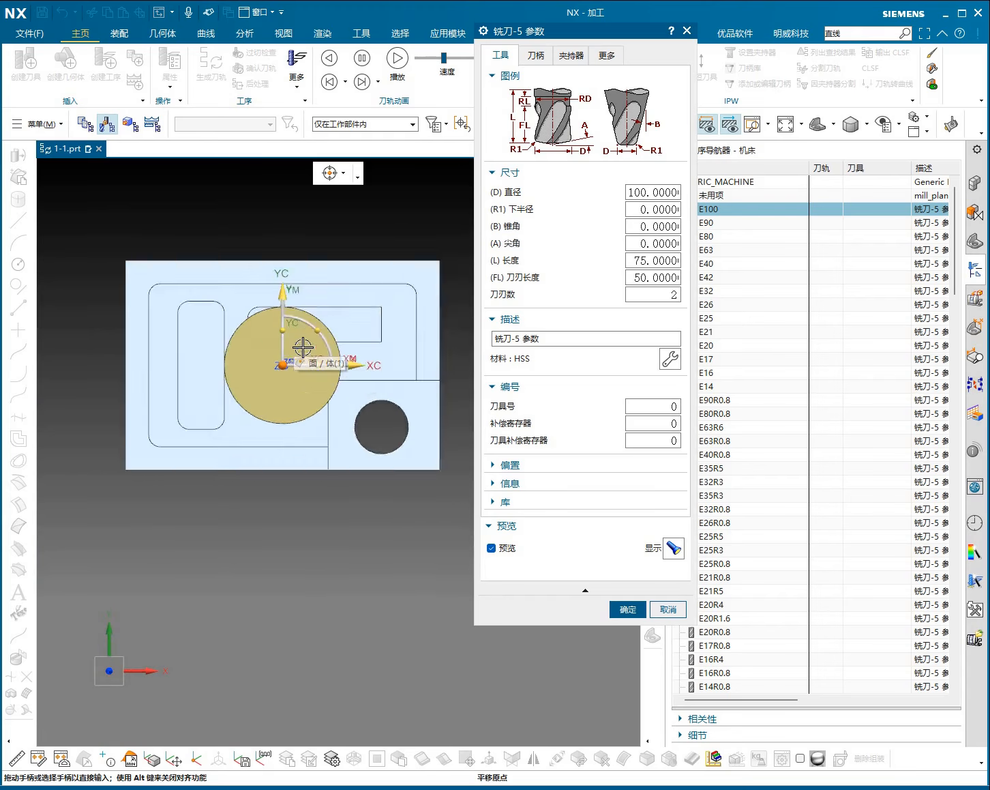
{"action": "scroll", "coordinate": [297, 402], "scroll_direction": "down", "scroll_amount": 4}
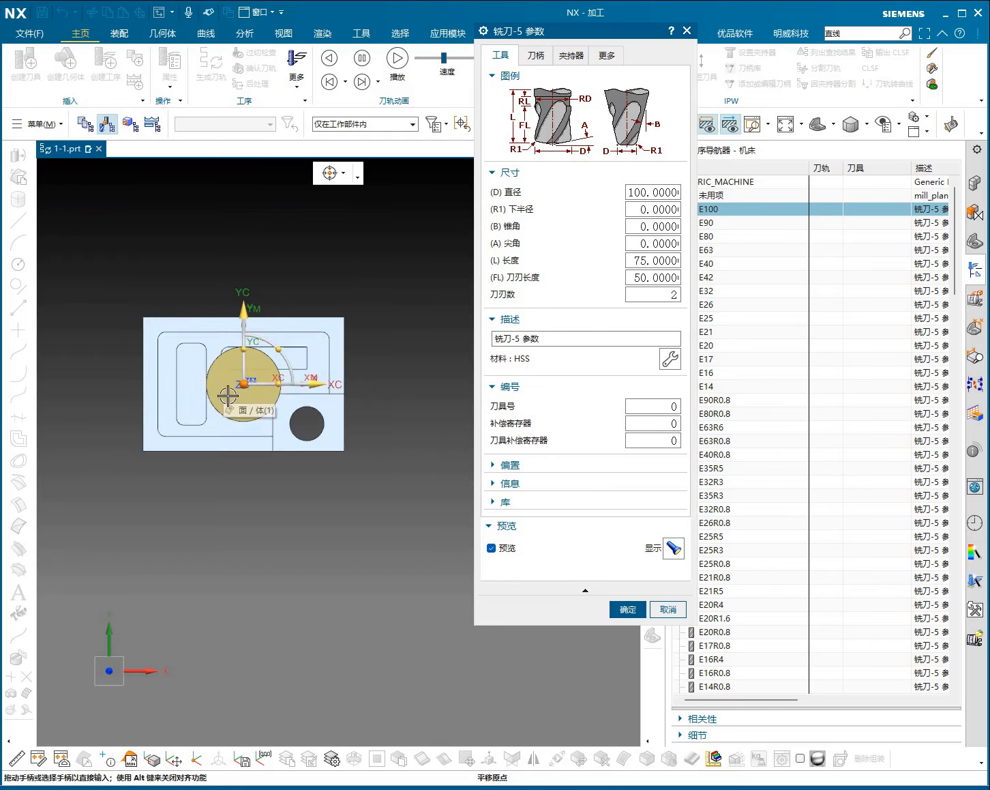
{"action": "middle_click_drag", "start_coordinate": [294, 409], "coordinate": [256, 262]}
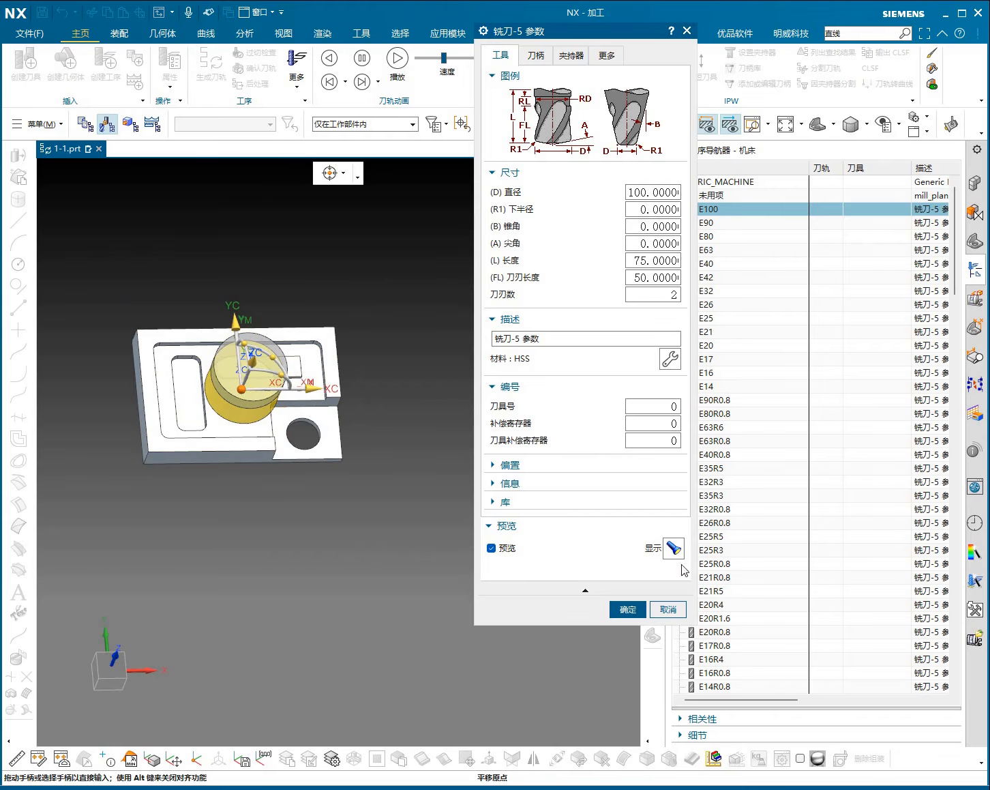
{"action": "left_click", "coordinate": [668, 609]}
Step: Reopen the E100 tool parameters and move the tool preview off its origin, viewing the part from above
{"action": "double_click", "coordinate": [740, 210]}
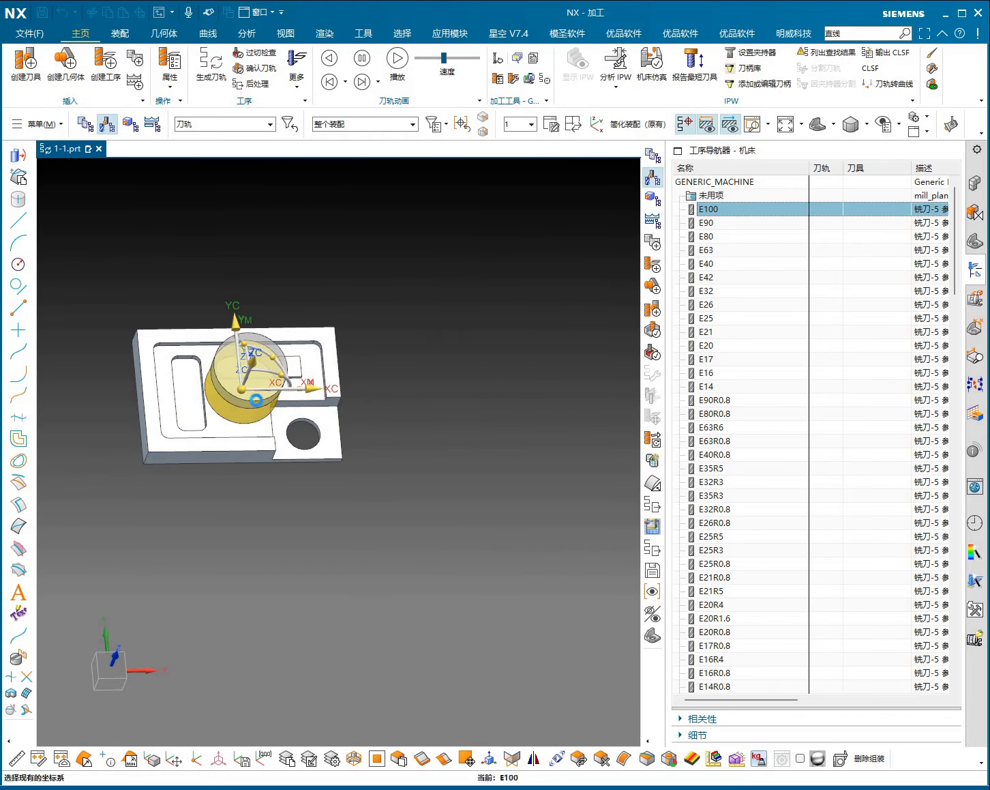
{"action": "scroll", "coordinate": [245, 398], "scroll_direction": "up", "scroll_amount": 2}
{"action": "scroll", "coordinate": [246, 421], "scroll_direction": "down", "scroll_amount": 2}
{"action": "scroll", "coordinate": [327, 390], "scroll_direction": "up", "scroll_amount": 2}
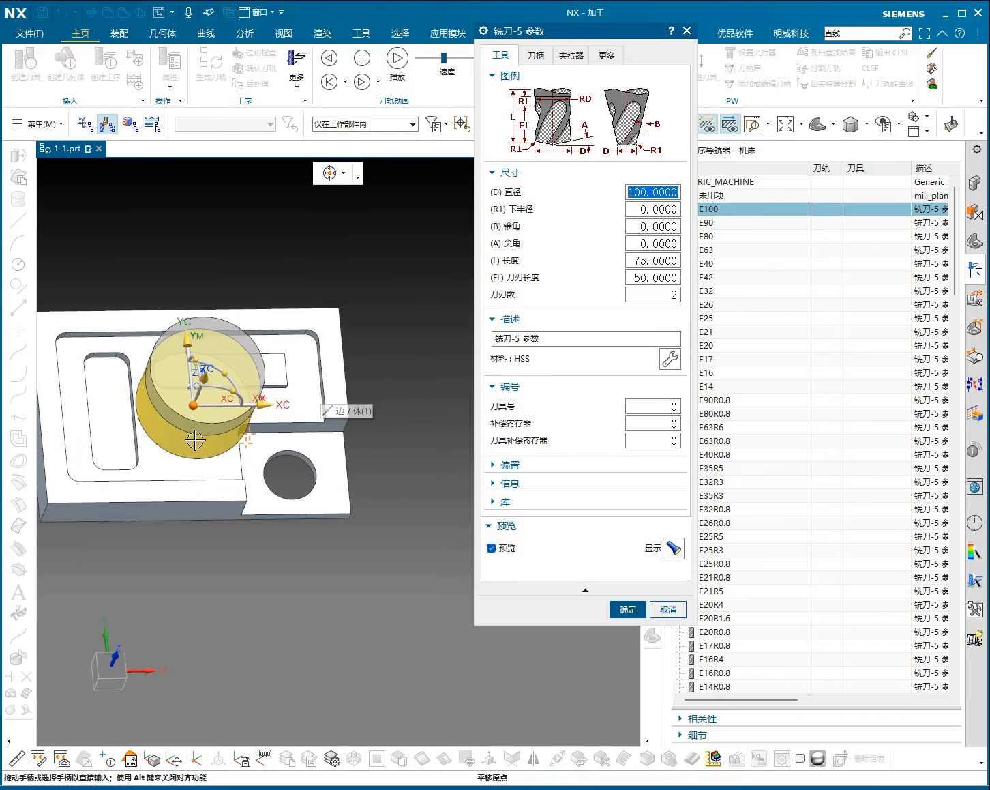
{"action": "left_click_drag", "start_coordinate": [205, 413], "coordinate": [427, 302]}
{"action": "scroll", "coordinate": [371, 411], "scroll_direction": "down", "scroll_amount": 5}
{"action": "left_click", "coordinate": [108, 669]}
{"action": "scroll", "coordinate": [425, 450], "scroll_direction": "up", "scroll_amount": 4}
Step: Move the E100 preview through several positions around the part's outer edges to simulate the cutter travelling around it
{"action": "left_click", "coordinate": [414, 440]}
{"action": "left_click", "coordinate": [332, 508]}
{"action": "left_click", "coordinate": [356, 349]}
{"action": "left_click", "coordinate": [233, 250]}
{"action": "left_click", "coordinate": [122, 264]}
{"action": "left_click", "coordinate": [376, 338]}
{"action": "left_click", "coordinate": [354, 487]}
{"action": "left_click", "coordinate": [318, 319]}
{"action": "left_click", "coordinate": [229, 275]}
{"action": "scroll", "coordinate": [271, 489], "scroll_direction": "up", "scroll_amount": 4}
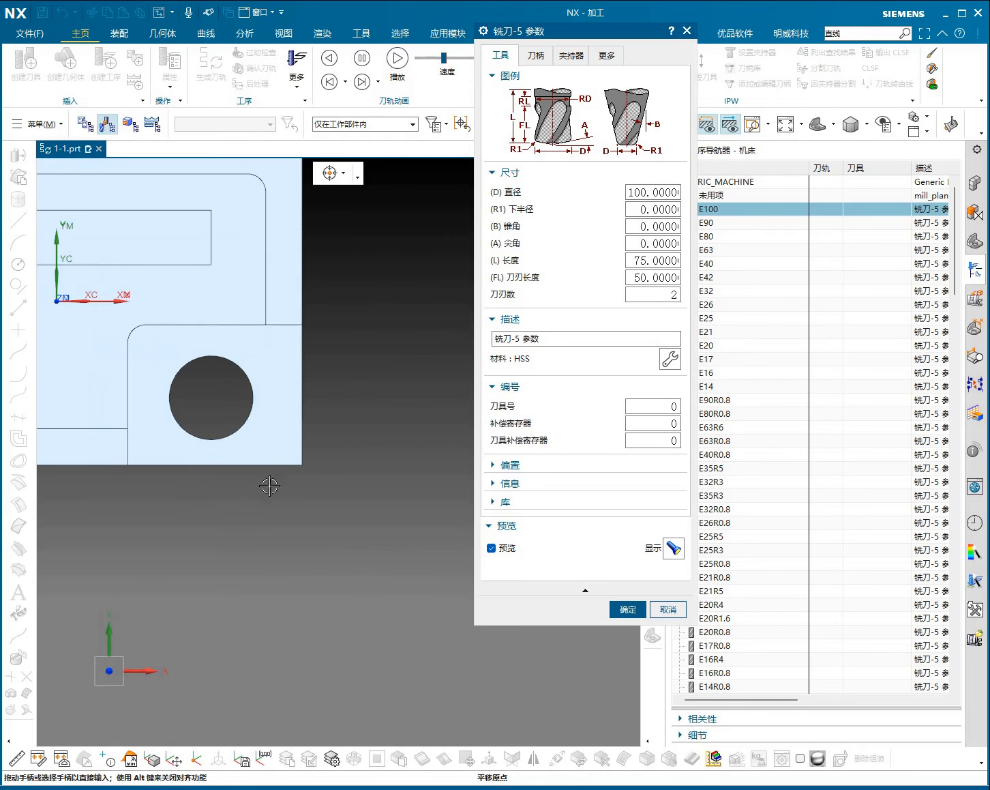
Step: Place the E100 preview at the part's corner beside the round hole and shift it over the stepped notch
{"action": "left_click", "coordinate": [310, 472]}
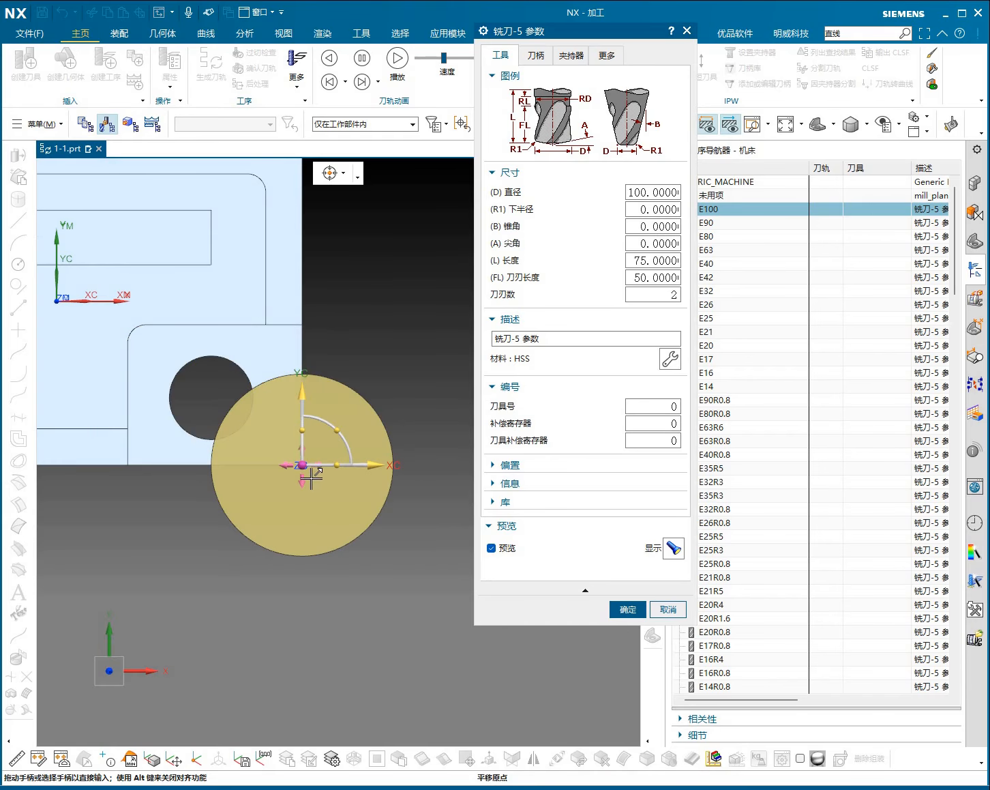
{"action": "left_click", "coordinate": [254, 421]}
{"action": "left_click_drag", "start_coordinate": [254, 422], "coordinate": [319, 425]}
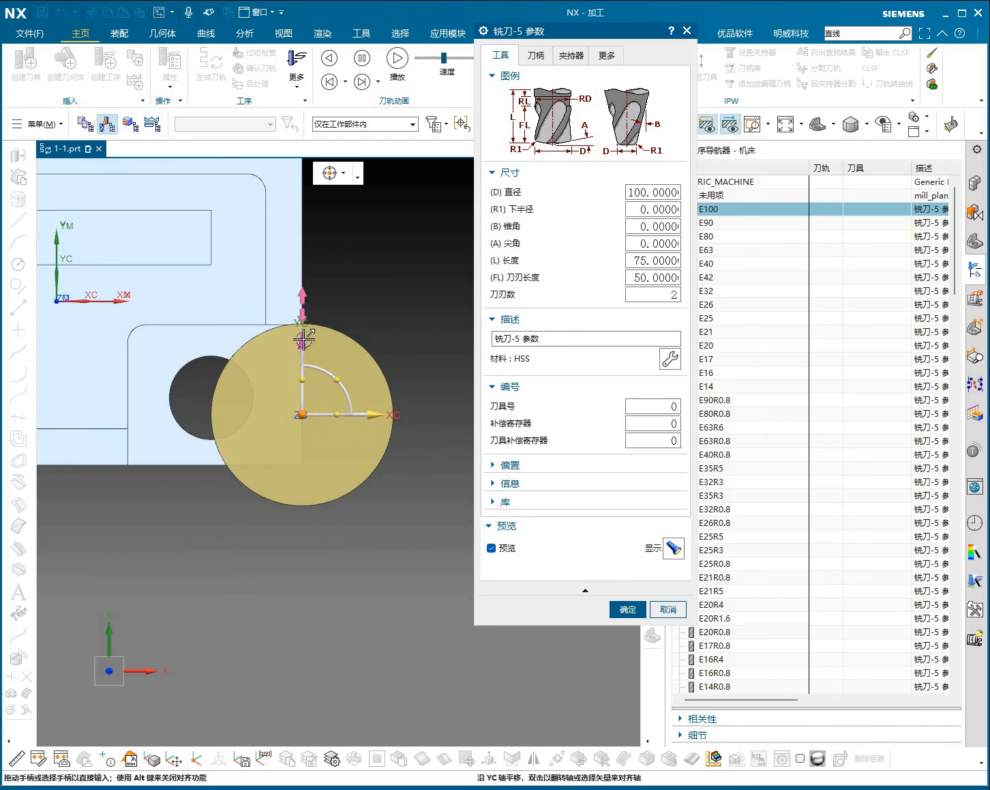
{"action": "middle_click_drag", "start_coordinate": [290, 346], "coordinate": [276, 328]}
{"action": "scroll", "coordinate": [278, 328], "scroll_direction": "up", "scroll_amount": 1}
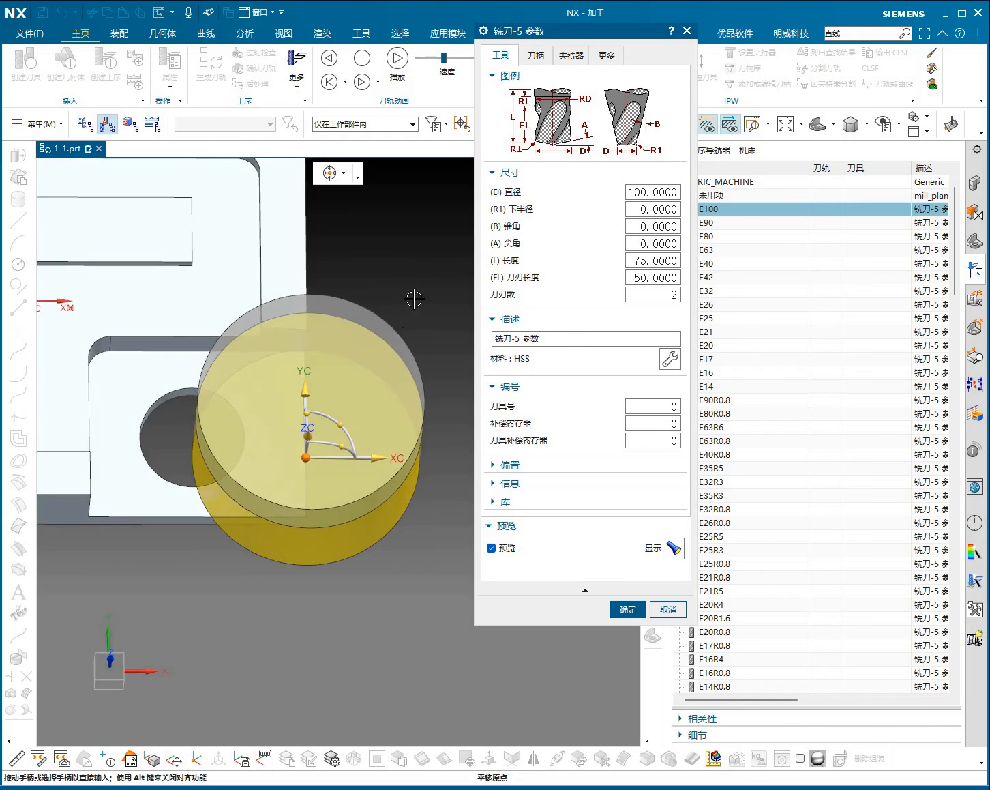
{"action": "middle_click_drag", "start_coordinate": [340, 328], "coordinate": [321, 348]}
{"action": "key", "text": "F8"}
{"action": "left_click_drag", "start_coordinate": [319, 456], "coordinate": [215, 451]}
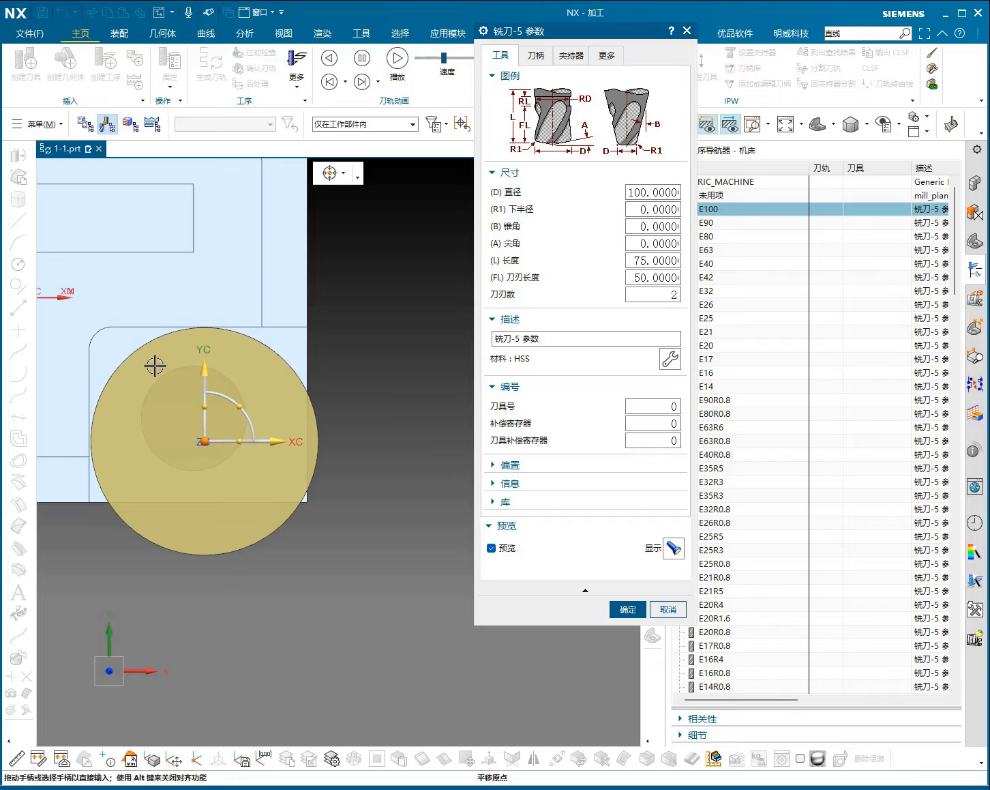
Step: Shift the E100 preview across the notch's walls and back inside them to compare the cutter with the notch
{"action": "scroll", "coordinate": [454, 356], "scroll_direction": "down", "scroll_amount": 5}
{"action": "scroll", "coordinate": [351, 351], "scroll_direction": "up", "scroll_amount": 5}
{"action": "scroll", "coordinate": [249, 383], "scroll_direction": "down", "scroll_amount": 4}
{"action": "scroll", "coordinate": [302, 386], "scroll_direction": "up", "scroll_amount": 4}
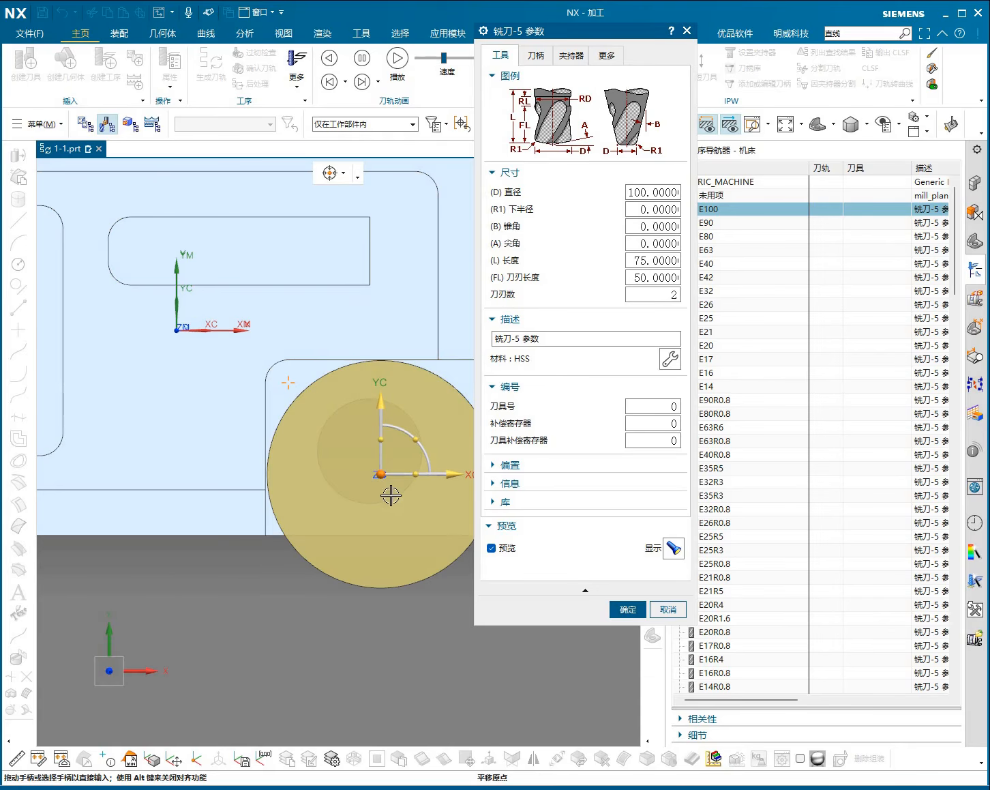
{"action": "left_click_drag", "start_coordinate": [391, 485], "coordinate": [365, 454]}
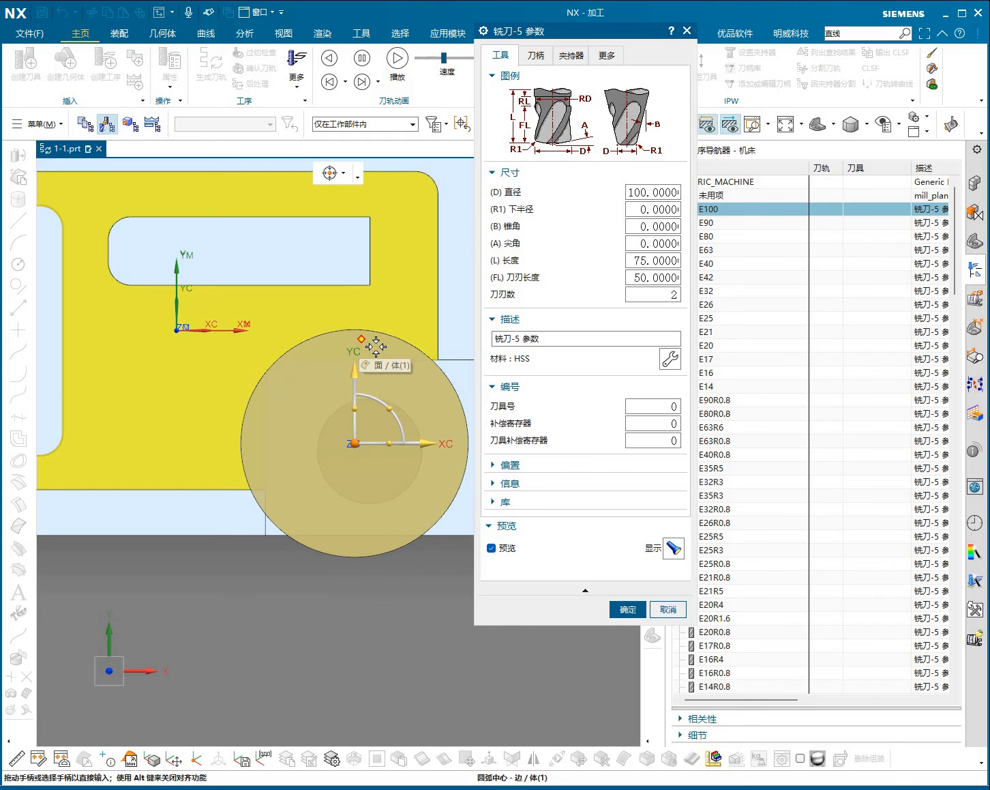
{"action": "scroll", "coordinate": [300, 457], "scroll_direction": "down", "scroll_amount": 3}
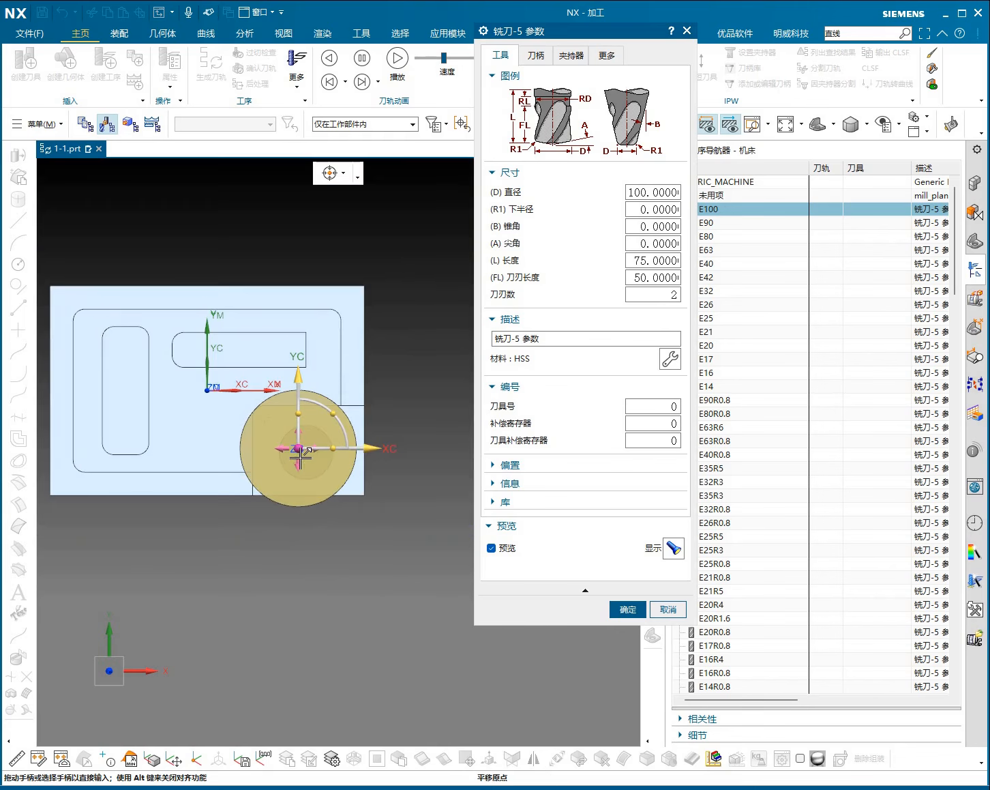
{"action": "mouse_move", "coordinate": [308, 461]}
{"action": "left_mouse_down"}
{"action": "mouse_move", "coordinate": [317, 374]}
{"action": "mouse_move", "coordinate": [146, 375]}
{"action": "mouse_move", "coordinate": [146, 423]}
{"action": "mouse_move", "coordinate": [287, 420]}
{"action": "mouse_move", "coordinate": [297, 359]}
{"action": "mouse_move", "coordinate": [351, 327]}
{"action": "mouse_move", "coordinate": [374, 292]}
{"action": "mouse_move", "coordinate": [367, 356]}
{"action": "mouse_move", "coordinate": [169, 460]}
{"action": "mouse_move", "coordinate": [293, 372]}
{"action": "mouse_move", "coordinate": [317, 427]}
{"action": "mouse_move", "coordinate": [314, 387]}
{"action": "mouse_move", "coordinate": [336, 455]}
{"action": "mouse_move", "coordinate": [334, 424]}
{"action": "mouse_move", "coordinate": [322, 476]}
{"action": "left_mouse_up"}
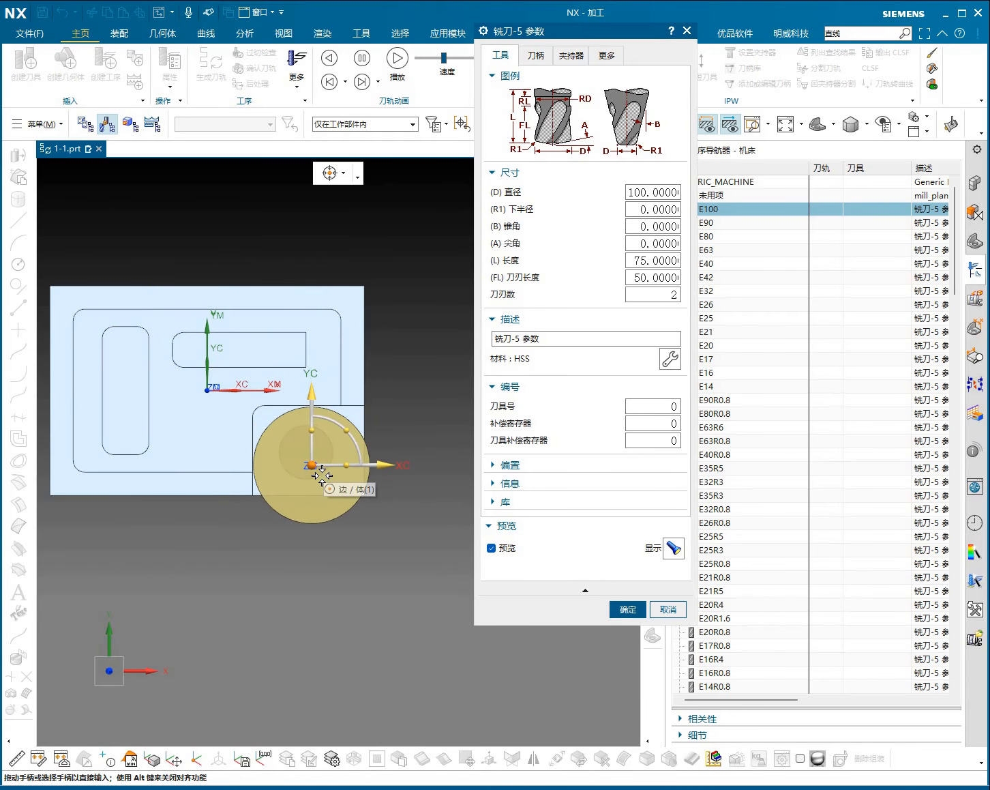
Step: Move the E100 preview from the notch over the pocket and front edge to the part's opposite front corner
{"action": "scroll", "coordinate": [402, 427], "scroll_direction": "down", "scroll_amount": 2}
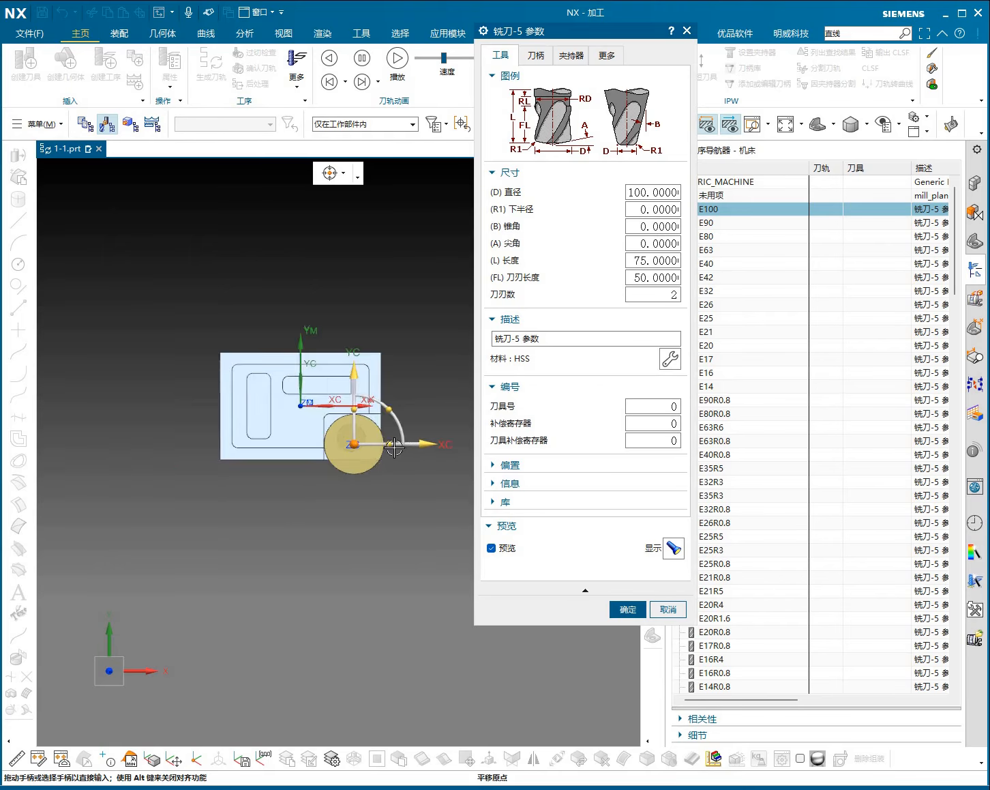
{"action": "scroll", "coordinate": [414, 442], "scroll_direction": "up", "scroll_amount": 3}
{"action": "middle_click_drag", "start_coordinate": [415, 442], "coordinate": [365, 400]}
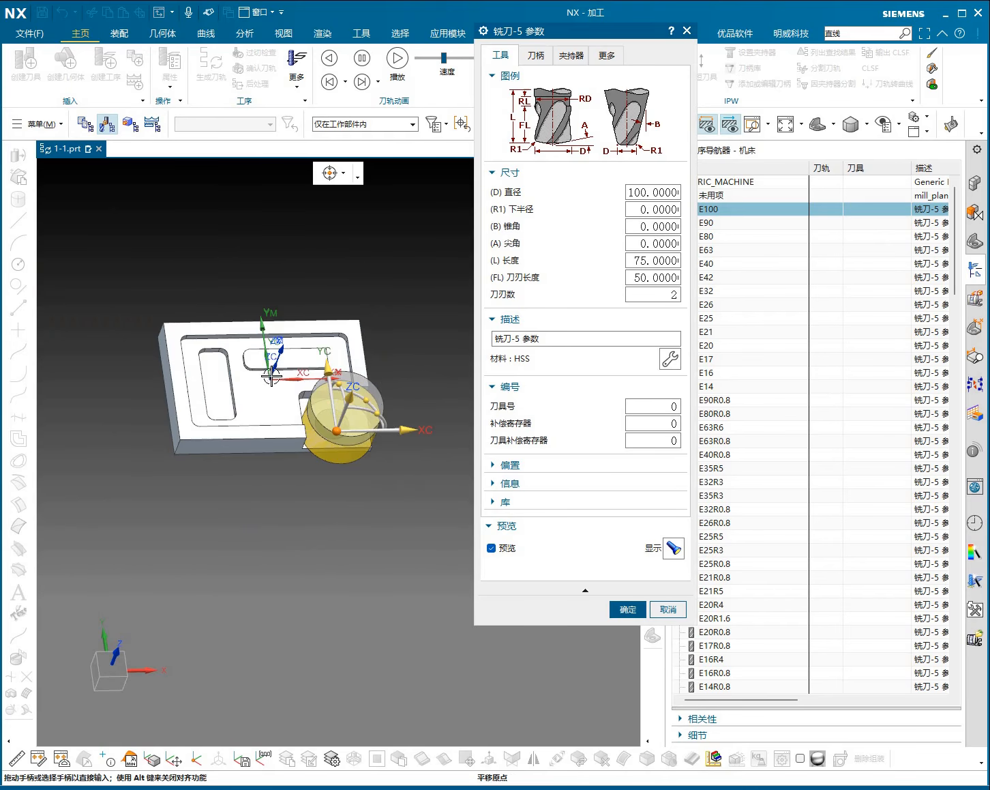
{"action": "left_click", "coordinate": [259, 359]}
{"action": "scroll", "coordinate": [259, 383], "scroll_direction": "up", "scroll_amount": 3}
{"action": "left_click", "coordinate": [258, 456]}
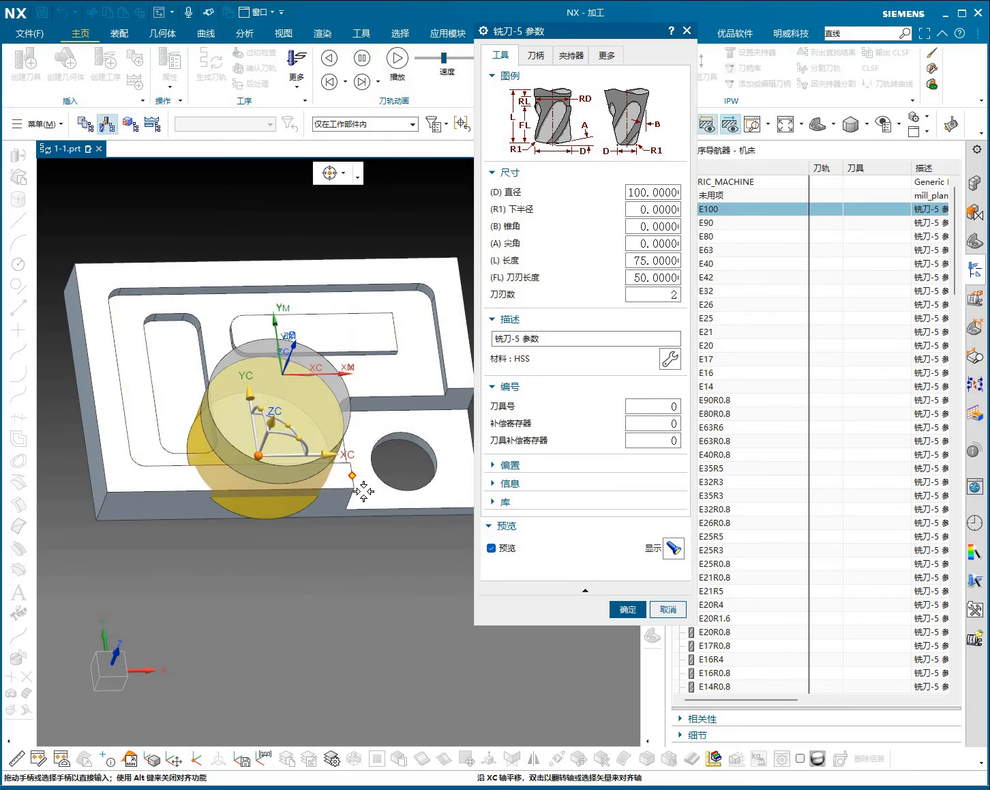
{"action": "left_click", "coordinate": [353, 488]}
{"action": "left_click", "coordinate": [108, 492]}
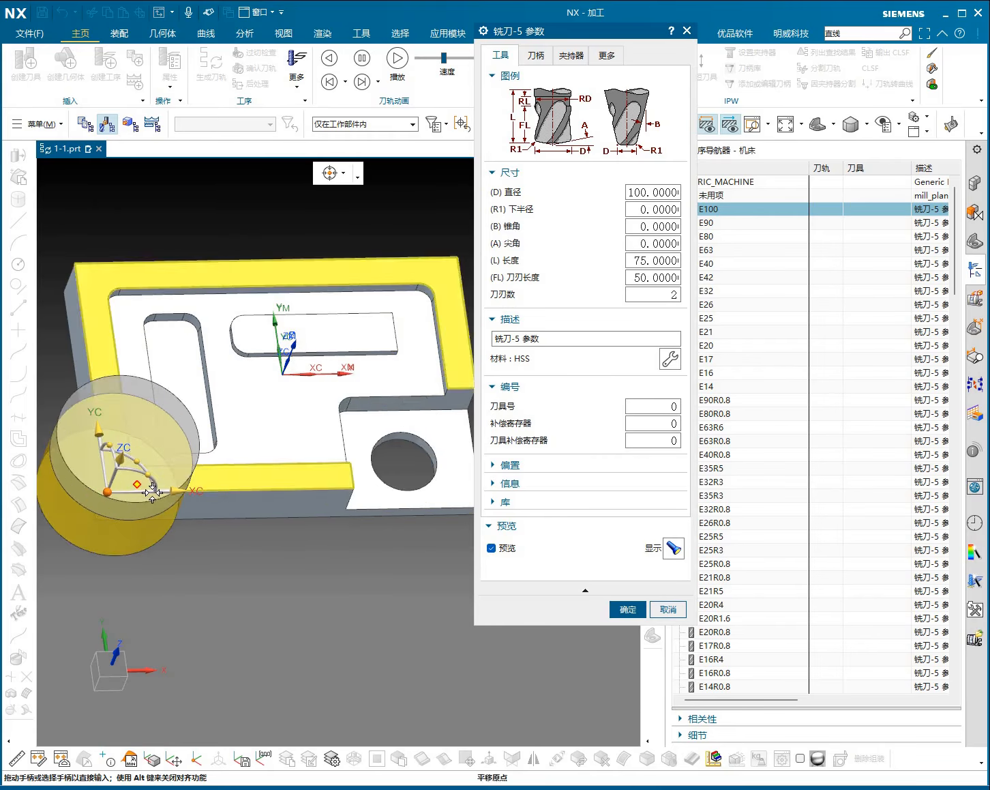
Step: Inspect the repositioned E100 preview from above and at an angle, then accept the tool parameters
{"action": "scroll", "coordinate": [157, 487], "scroll_direction": "down", "scroll_amount": 4}
{"action": "key", "text": "F8"}
{"action": "scroll", "coordinate": [273, 460], "scroll_direction": "up", "scroll_amount": 2}
{"action": "middle_click_drag", "start_coordinate": [259, 464], "coordinate": [349, 464], "text": "shift"}
{"action": "middle_click_drag", "start_coordinate": [349, 465], "coordinate": [362, 399]}
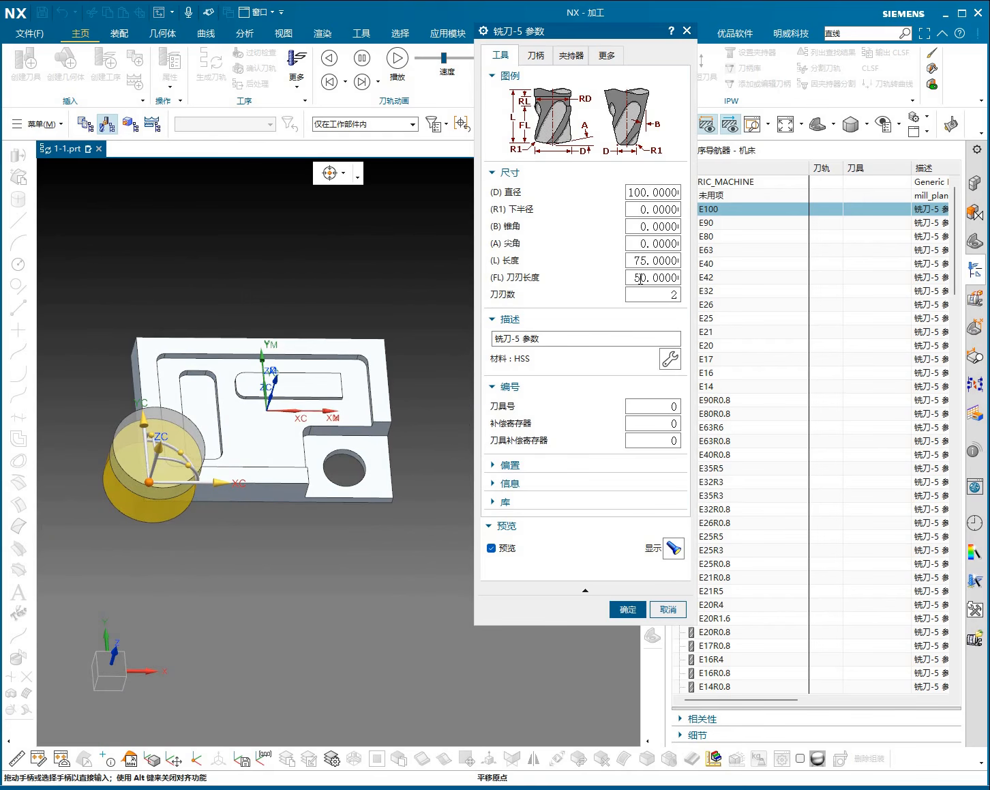
{"action": "left_click", "coordinate": [626, 606]}
{"action": "middle_click_drag", "start_coordinate": [439, 394], "coordinate": [529, 376], "text": "shift"}
{"action": "scroll", "coordinate": [511, 408], "scroll_direction": "up", "scroll_amount": 2}
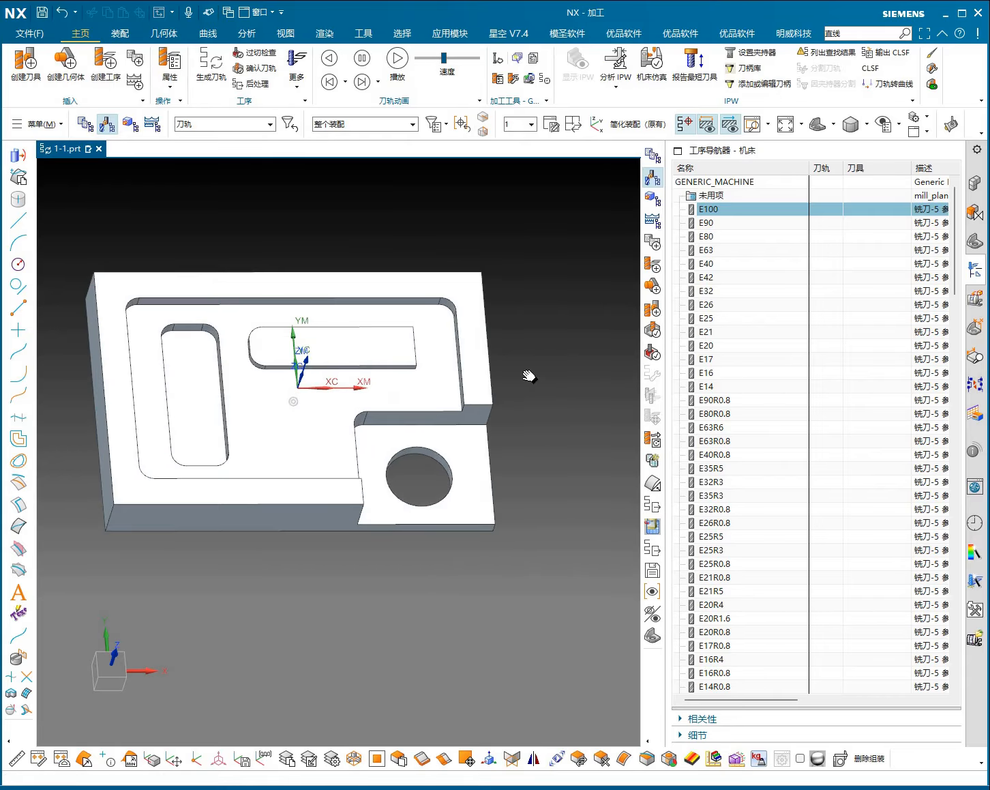
Step: Preview the flat end mills E90, E80, E63, E40, E32, E26, E20 and E14 on the part
{"action": "left_click", "coordinate": [713, 223]}
{"action": "left_click", "coordinate": [707, 236]}
{"action": "left_click", "coordinate": [712, 250]}
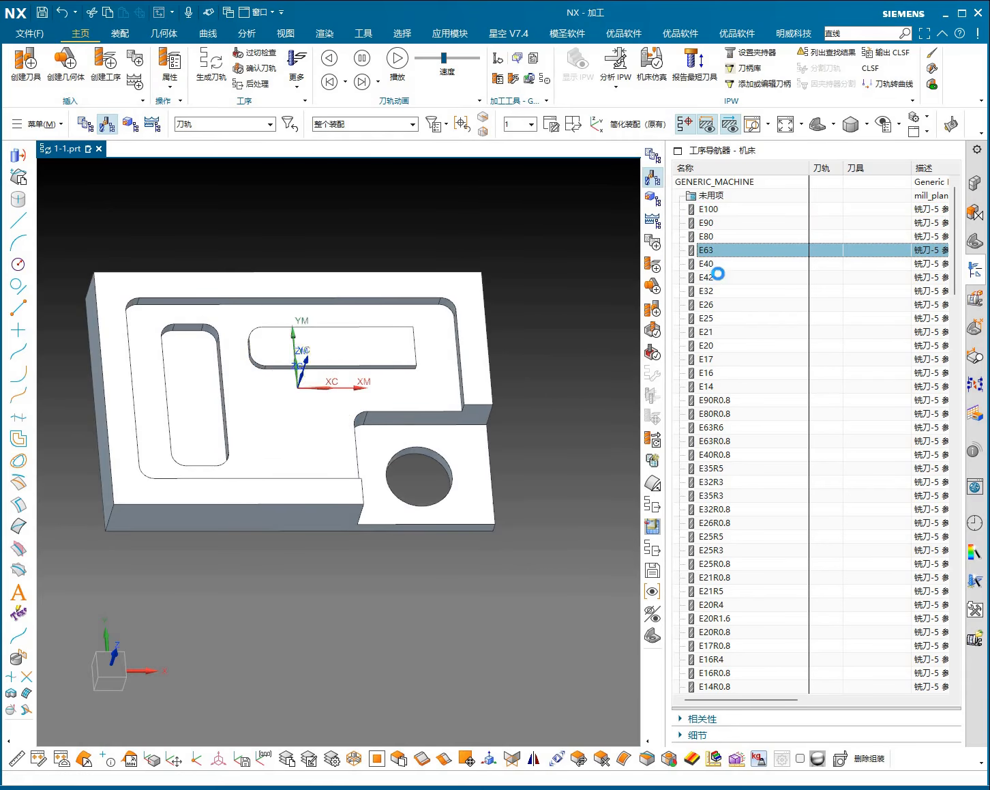
{"action": "left_click", "coordinate": [713, 265]}
{"action": "left_click", "coordinate": [713, 291]}
{"action": "left_click", "coordinate": [712, 304]}
{"action": "left_click", "coordinate": [712, 345]}
{"action": "left_click", "coordinate": [707, 389]}
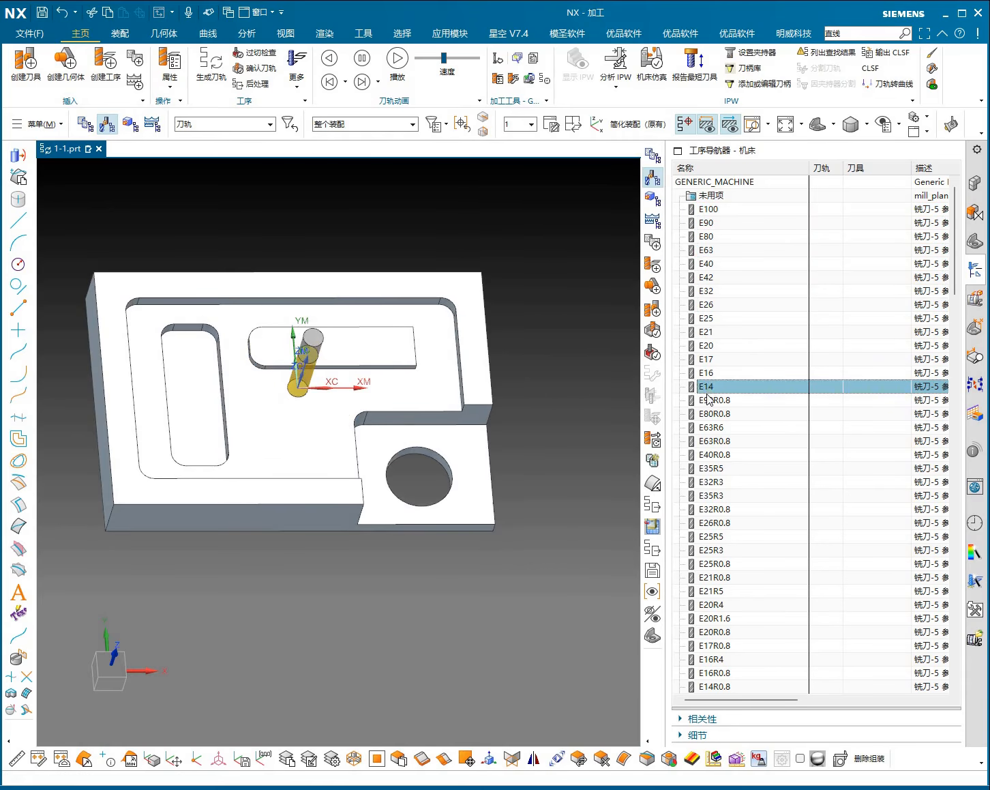
Step: Compare the previews of the smaller tools E17, E20, E25 and E21 on the part
{"action": "left_click", "coordinate": [707, 358]}
{"action": "left_click", "coordinate": [707, 345]}
{"action": "left_click", "coordinate": [715, 319]}
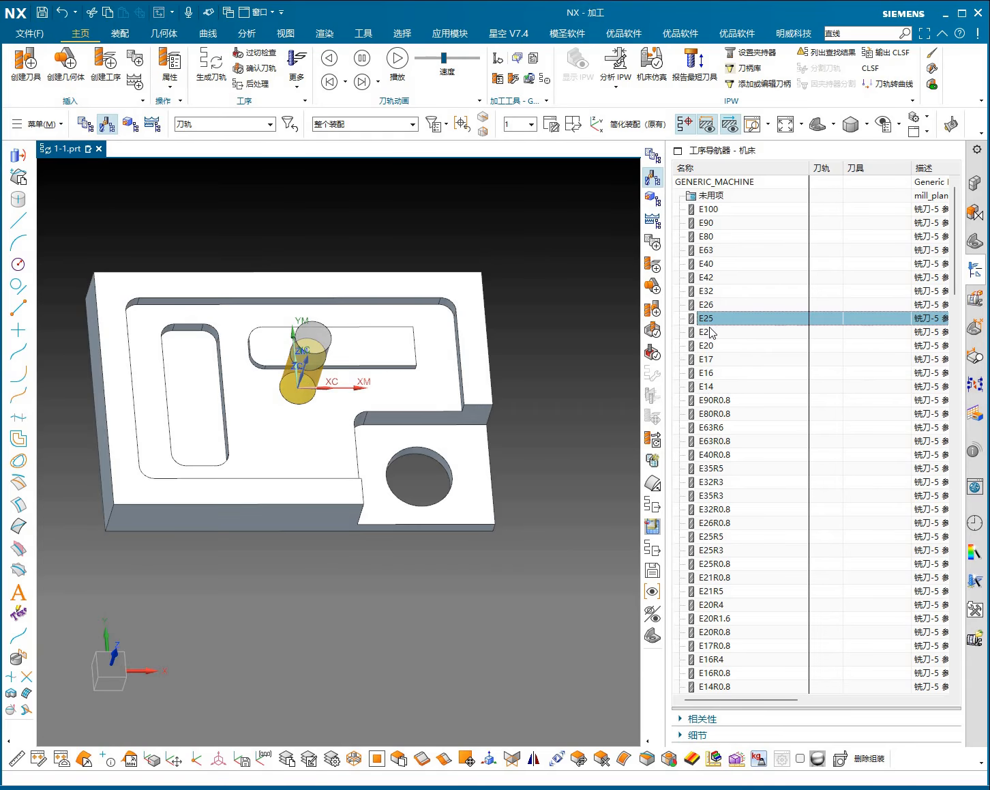
{"action": "left_click", "coordinate": [721, 333]}
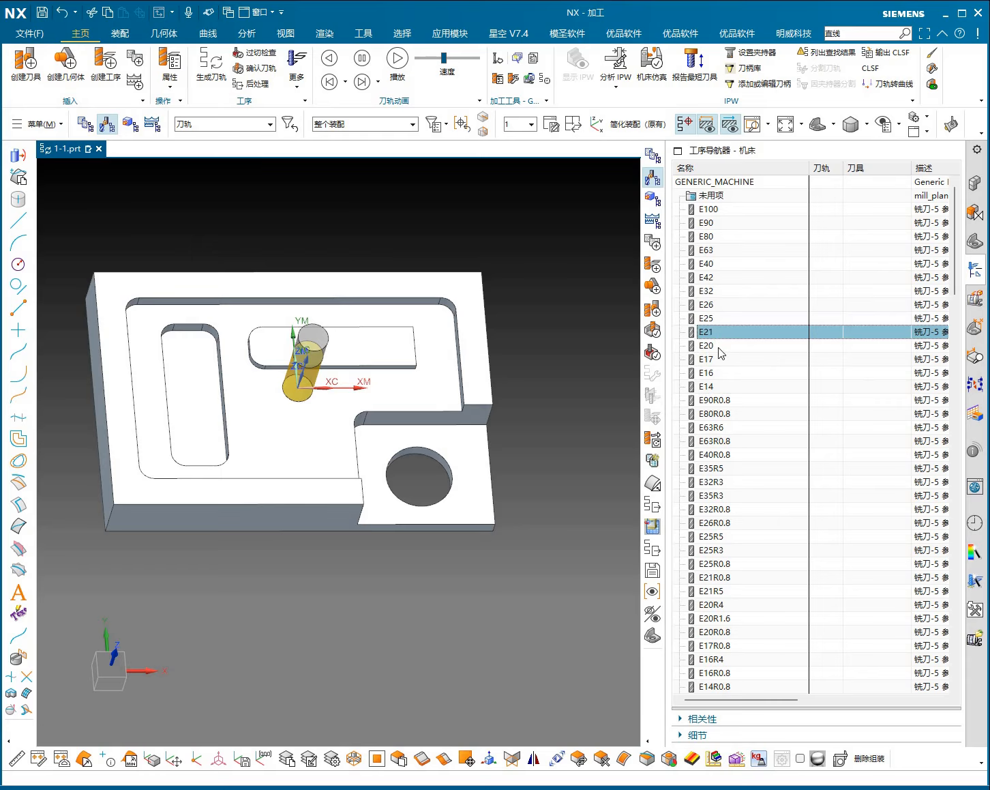
{"action": "left_click", "coordinate": [718, 347]}
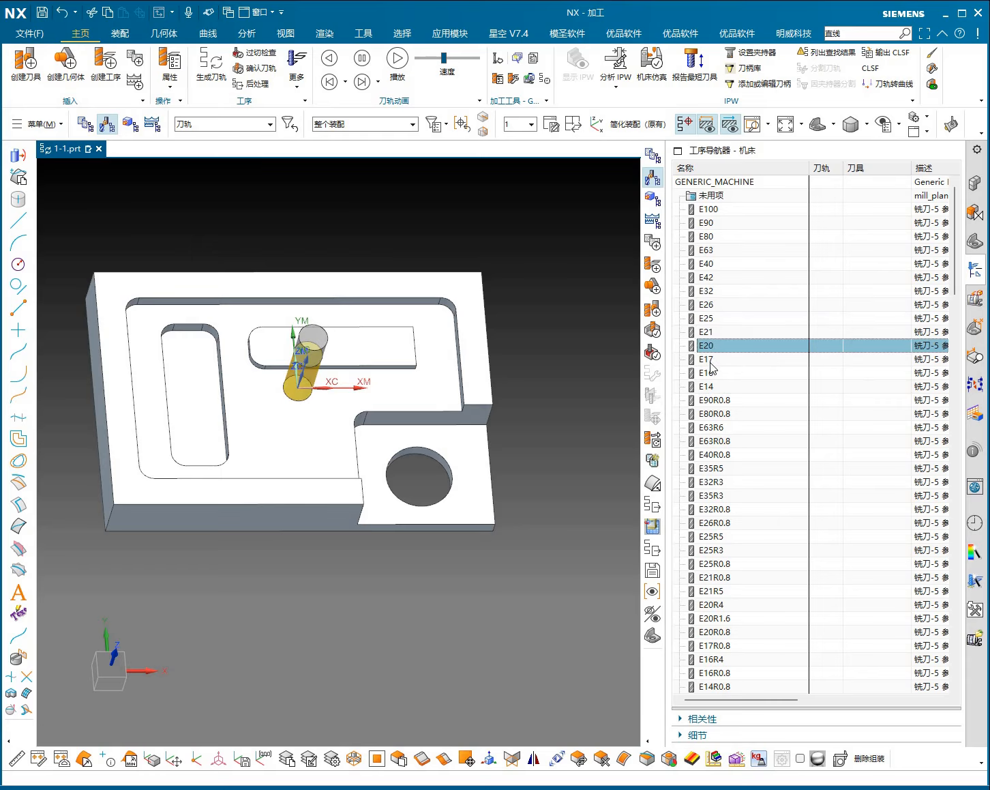
Step: Preview the flat end mills E17 and E16 on the part and examine the E16 preview up close
{"action": "left_click", "coordinate": [710, 363]}
{"action": "left_click", "coordinate": [722, 377]}
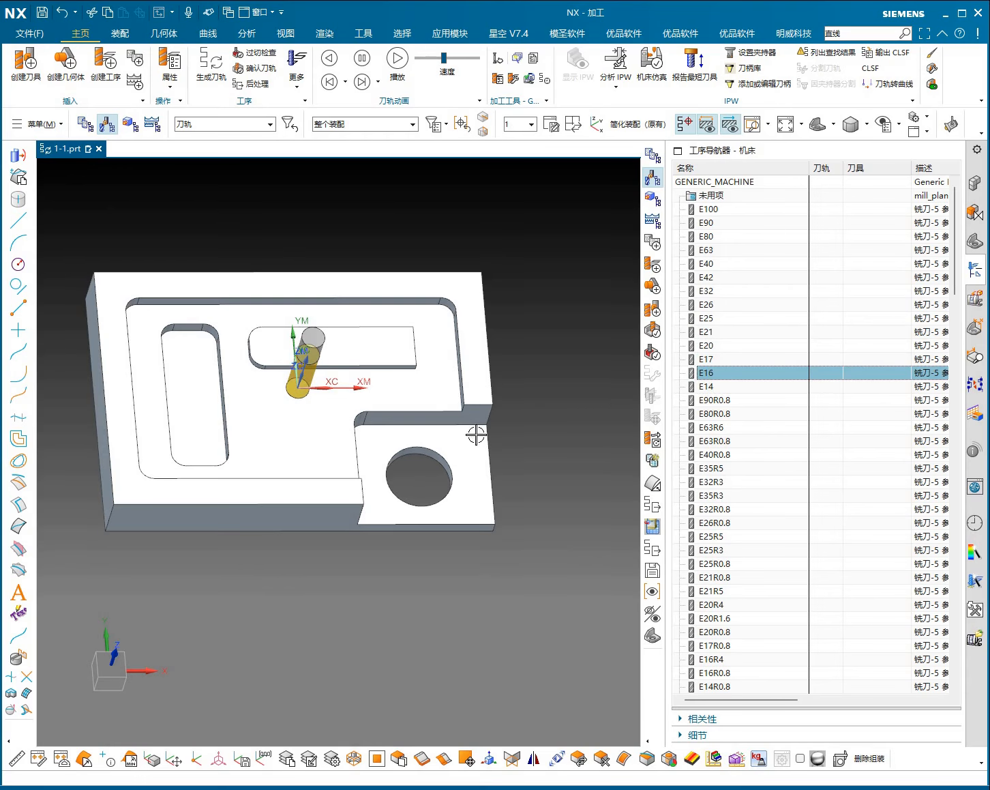
{"action": "scroll", "coordinate": [338, 431], "scroll_direction": "up", "scroll_amount": 2}
{"action": "scroll", "coordinate": [375, 421], "scroll_direction": "down", "scroll_amount": 2}
{"action": "middle_click_drag", "start_coordinate": [389, 411], "coordinate": [431, 433], "text": "shift"}
{"action": "scroll", "coordinate": [390, 400], "scroll_direction": "up", "scroll_amount": 1}
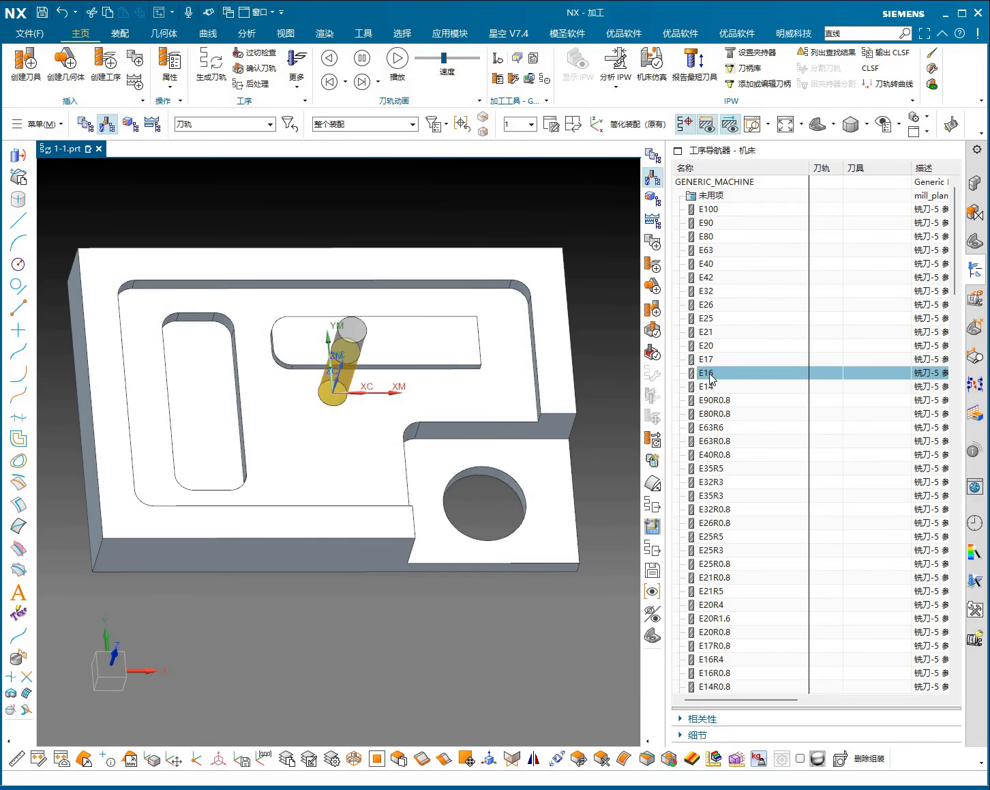
Step: Duplicate milling tool E16 with copy and paste
{"action": "right_click", "coordinate": [712, 377]}
{"action": "left_click", "coordinate": [714, 378]}
{"action": "right_click", "coordinate": [716, 378]}
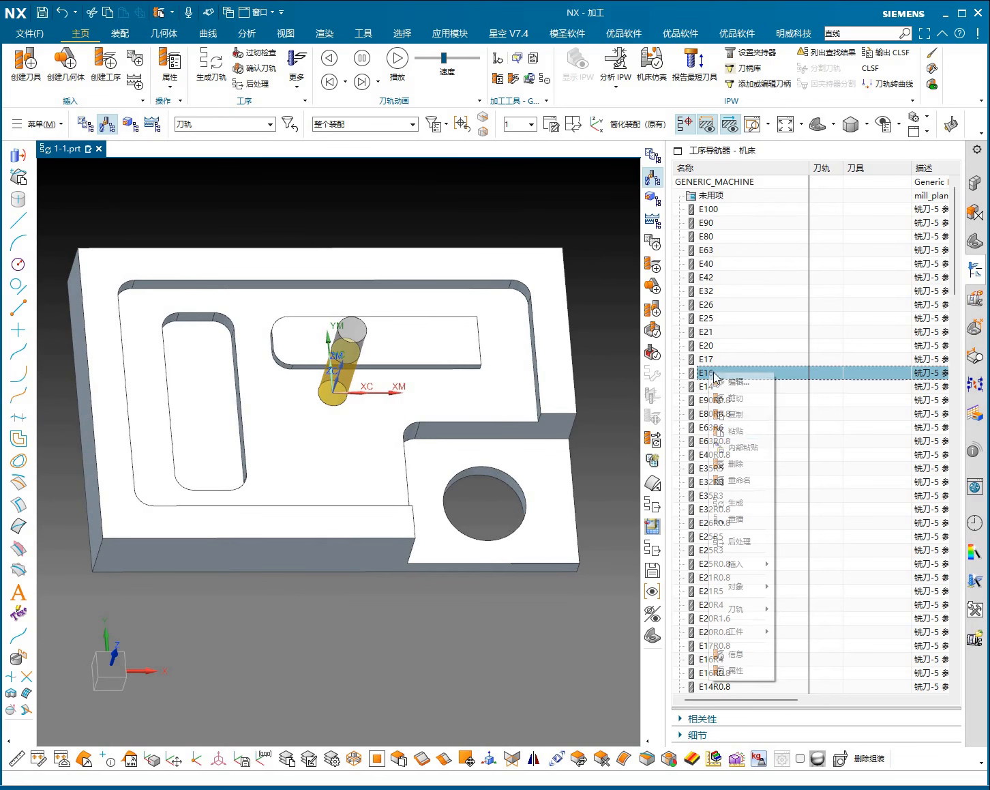
{"action": "left_click", "coordinate": [737, 431]}
Step: Compare the preview of E16 with that of its copy by switching between the two tools
{"action": "left_click", "coordinate": [706, 388]}
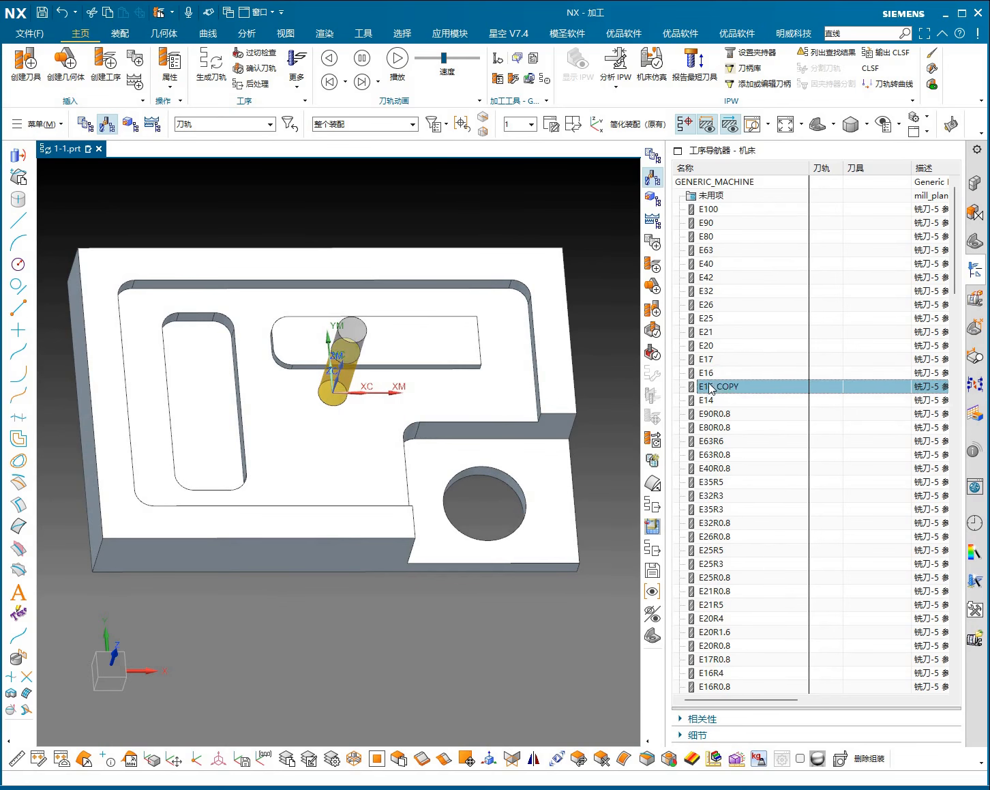
{"action": "left_click", "coordinate": [708, 375]}
{"action": "left_click", "coordinate": [711, 387]}
{"action": "left_click", "coordinate": [709, 376]}
{"action": "left_click", "coordinate": [711, 389]}
{"action": "left_click", "coordinate": [709, 376]}
{"action": "left_click", "coordinate": [712, 388]}
{"action": "left_click", "coordinate": [712, 372]}
{"action": "left_click", "coordinate": [712, 388]}
{"action": "left_click", "coordinate": [712, 374]}
{"action": "left_click", "coordinate": [712, 389]}
Step: Try to rename the copied E16 tool
{"action": "right_click", "coordinate": [713, 388]}
{"action": "left_click", "coordinate": [700, 387]}
{"action": "left_click", "coordinate": [737, 388]}
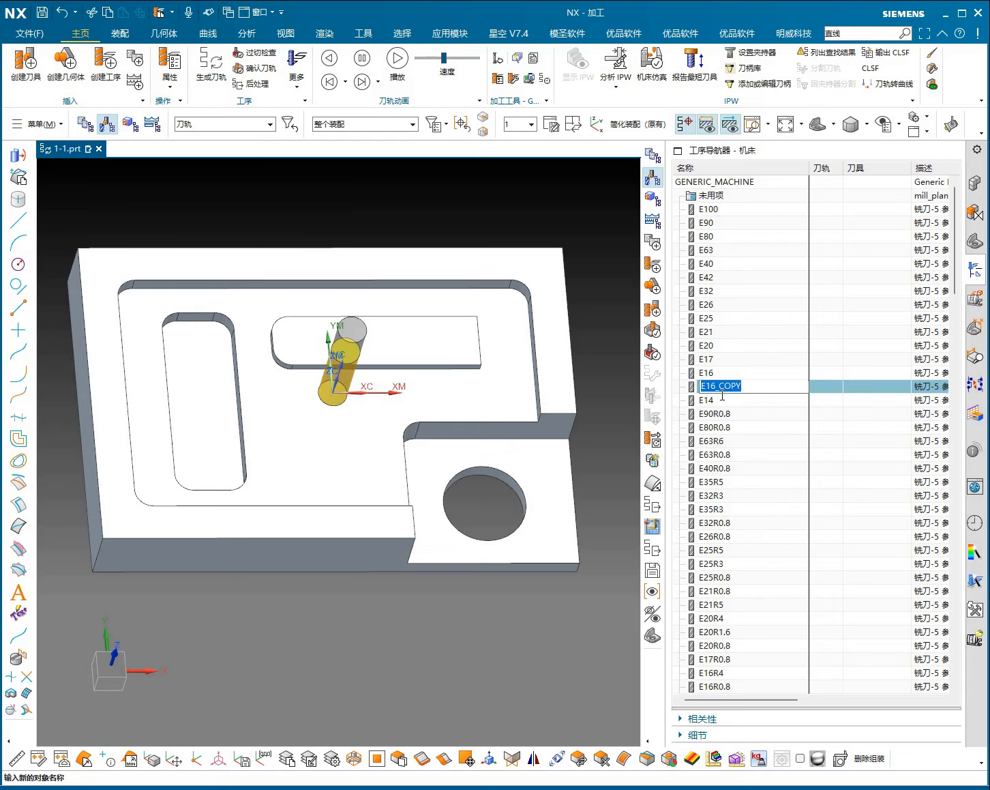
{"action": "left_click_drag", "start_coordinate": [710, 393], "coordinate": [755, 393]}
{"action": "key", "text": "Return"}
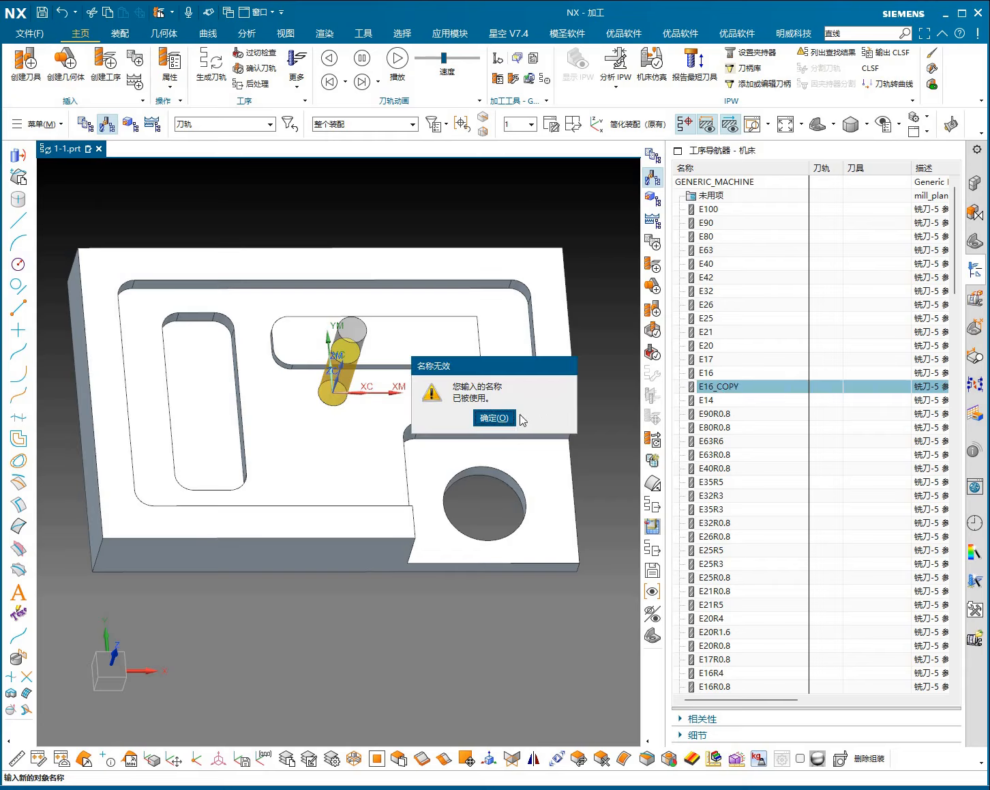
{"action": "left_click", "coordinate": [494, 418]}
Step: Rename the copied E16 tool as E15
{"action": "left_click", "coordinate": [714, 370]}
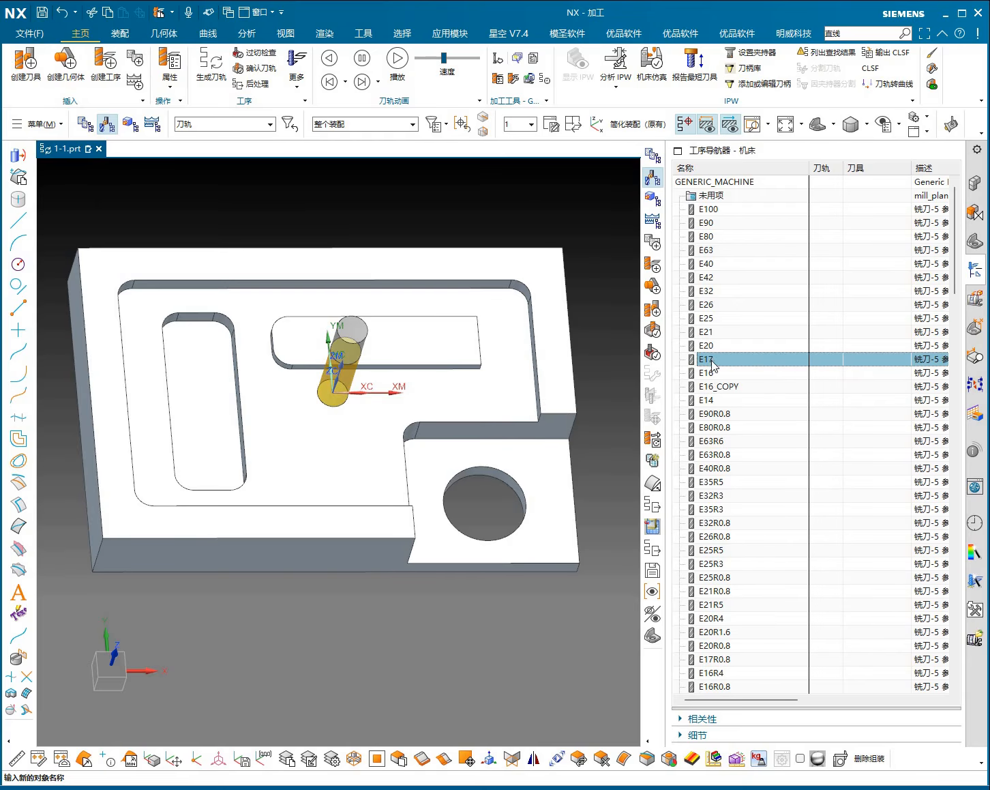
{"action": "right_click", "coordinate": [718, 390]}
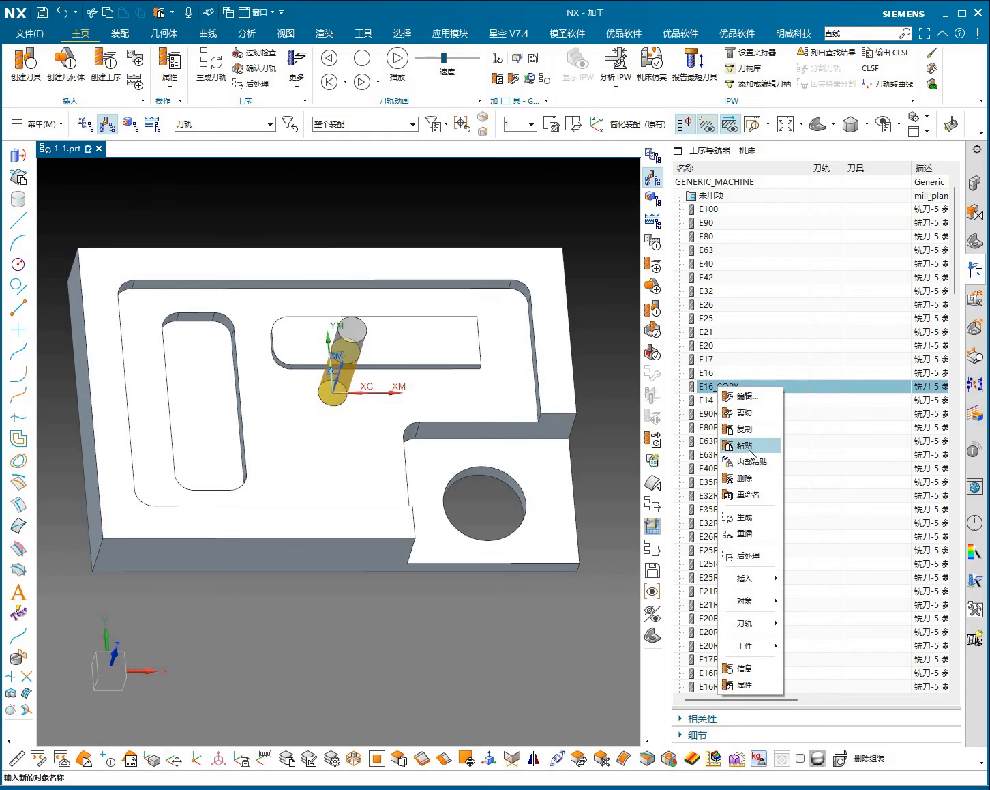
{"action": "left_click", "coordinate": [750, 494]}
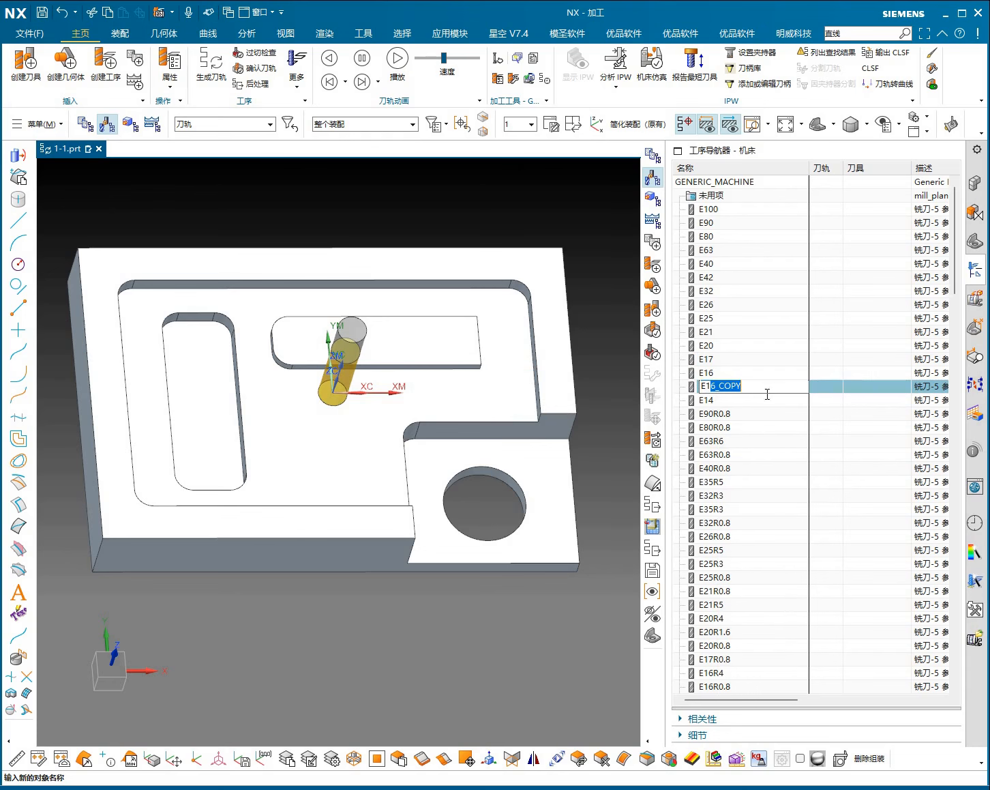
{"action": "type", "text": "5"}
{"action": "key", "text": "Return"}
Step: Compare the previews of E16 and the renamed tool E15 on the part
{"action": "left_click", "coordinate": [711, 374]}
{"action": "left_click", "coordinate": [711, 384]}
{"action": "left_click", "coordinate": [711, 373]}
{"action": "left_click", "coordinate": [711, 387]}
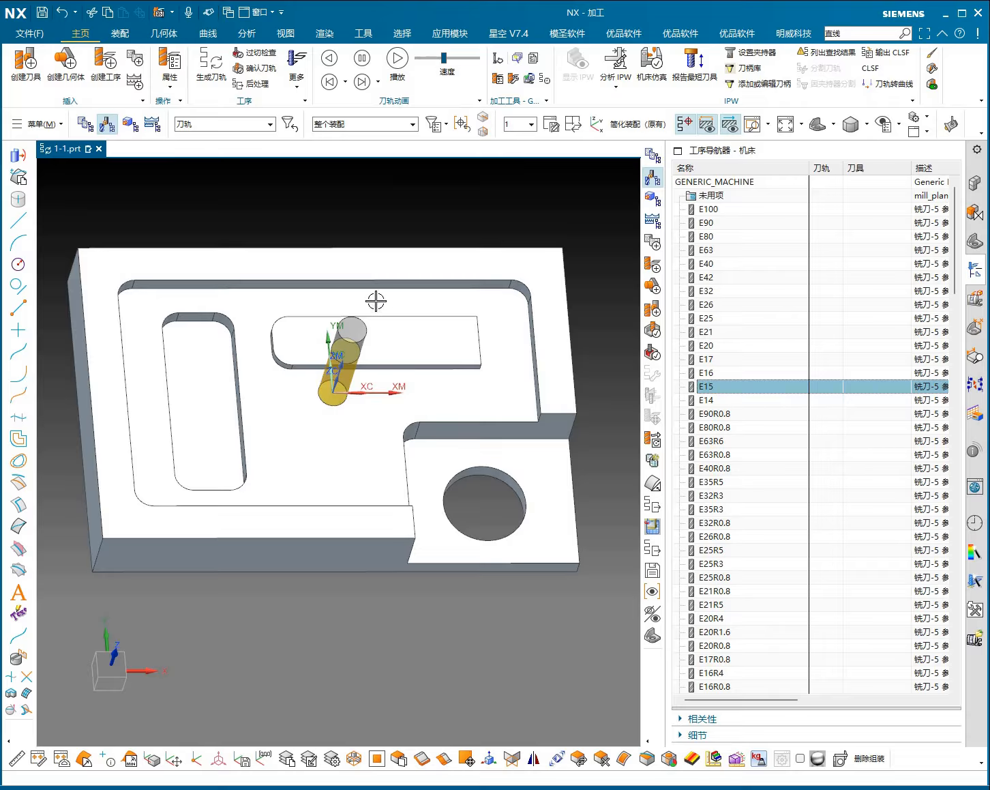
Step: Set the diameter of tool E15 to 15 and accept the tool parameters
{"action": "double_click", "coordinate": [706, 386]}
{"action": "left_click_drag", "start_coordinate": [609, 31], "coordinate": [678, 43]}
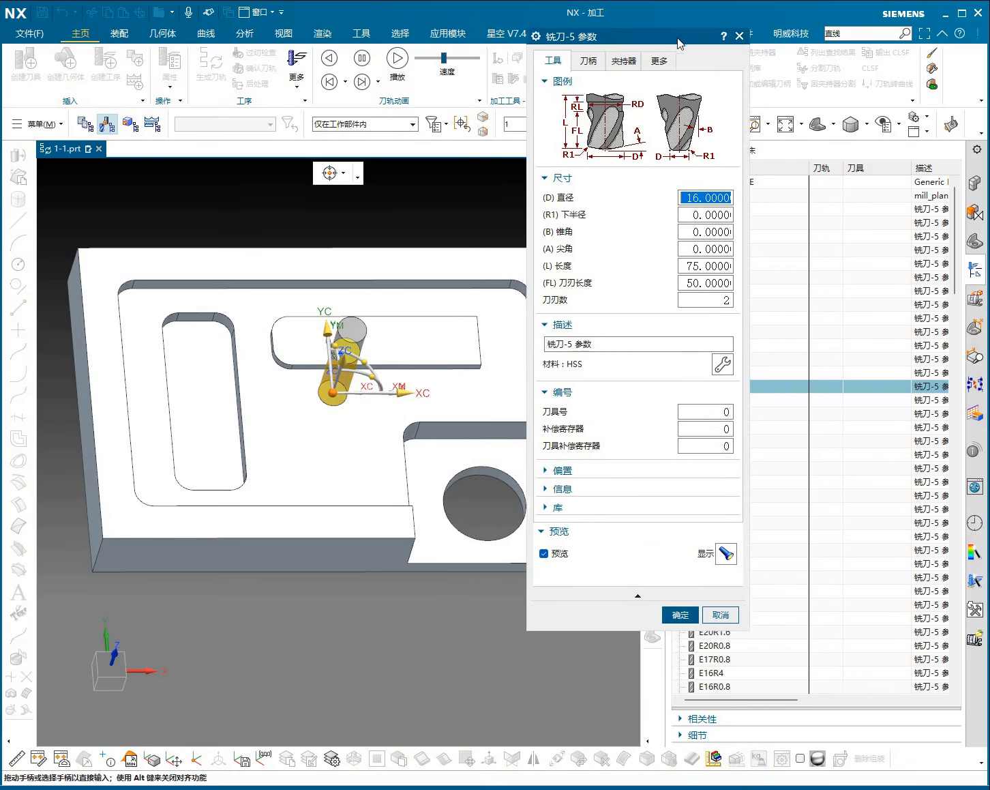
{"action": "left_click_drag", "start_coordinate": [718, 212], "coordinate": [723, 210]}
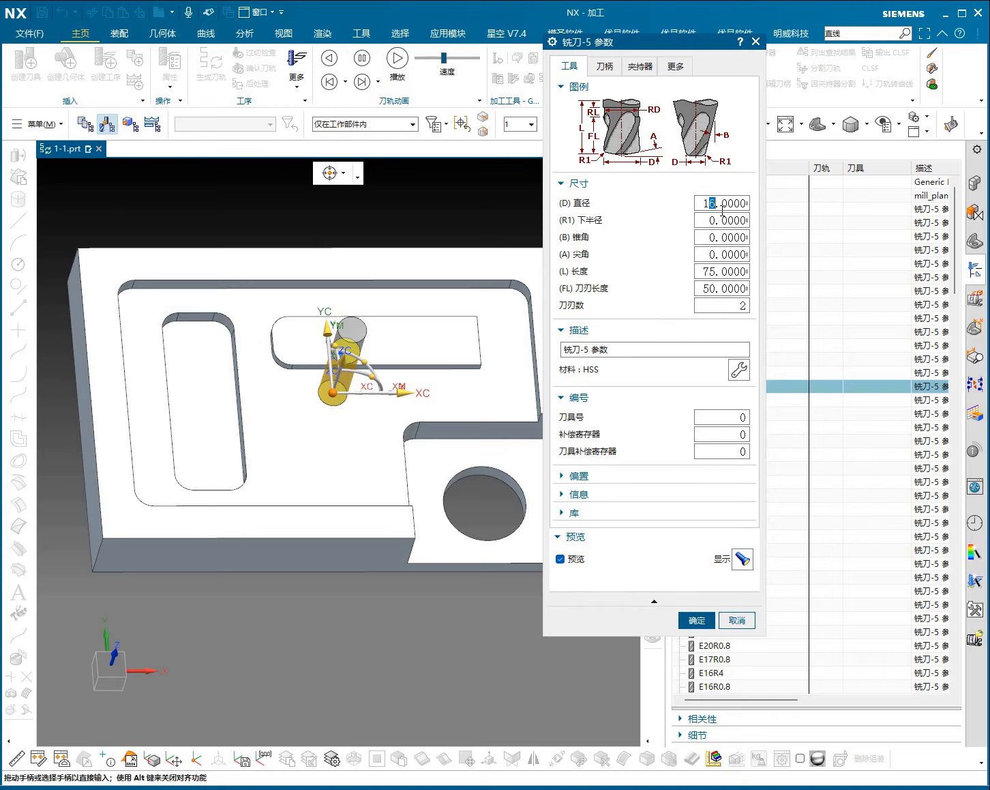
{"action": "key", "text": "Return"}
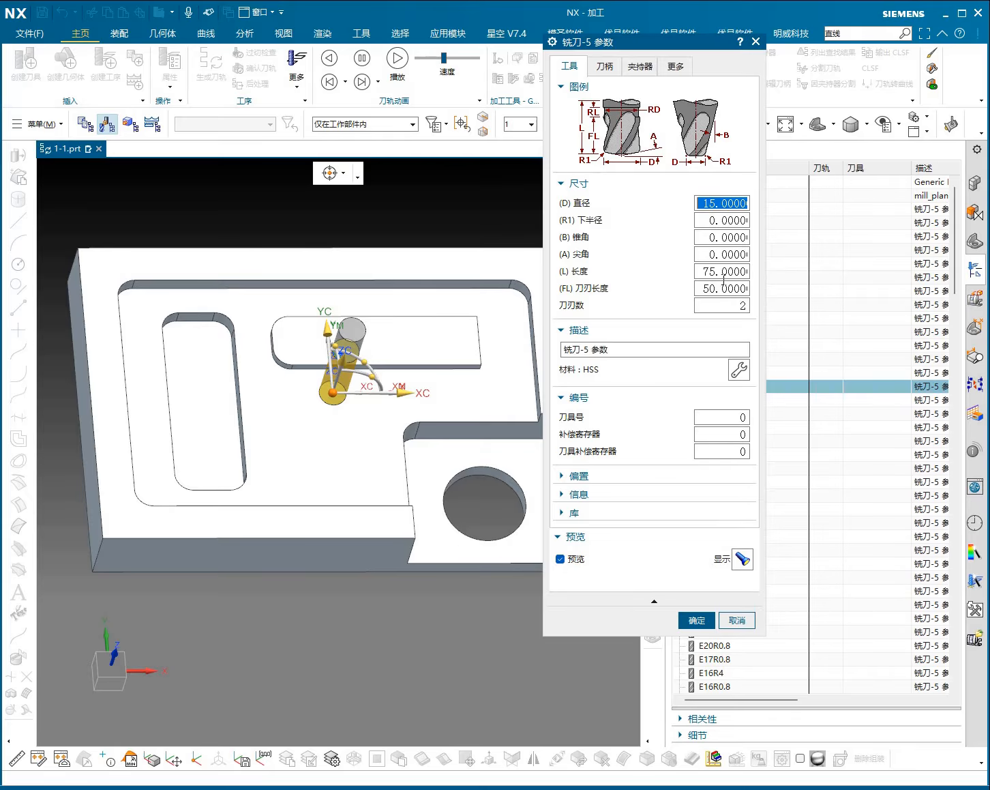
{"action": "left_click", "coordinate": [694, 622]}
Step: Reopen the parameters of tool E15 to check its diameter, and close them
{"action": "left_click", "coordinate": [706, 386]}
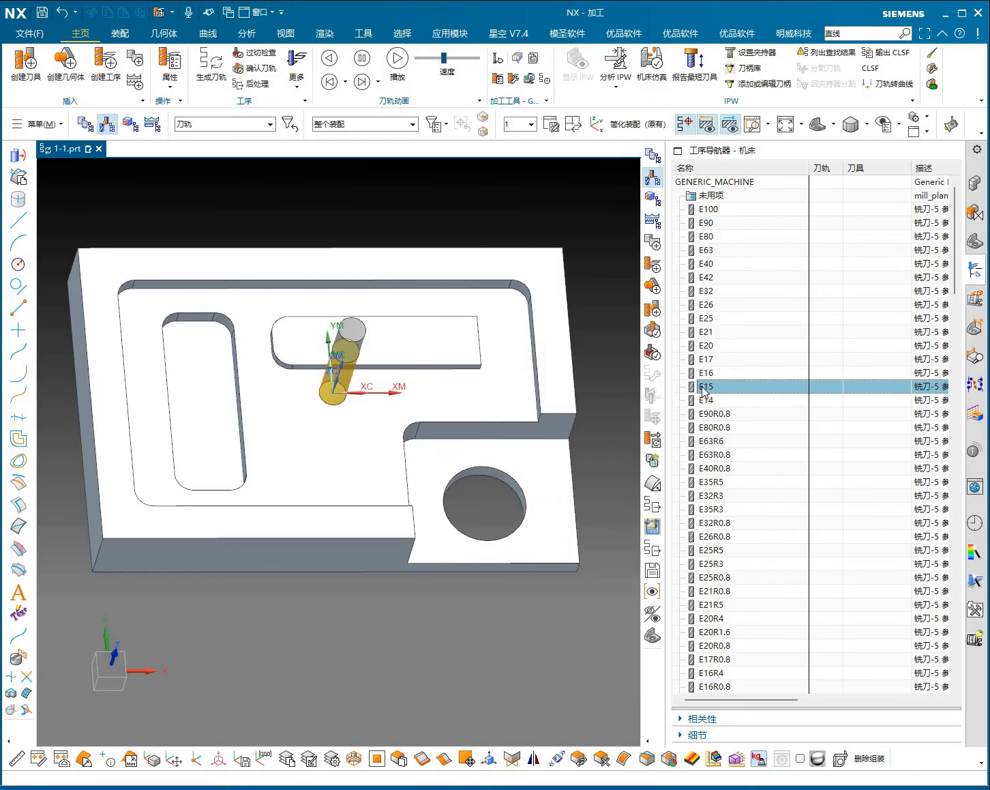
{"action": "double_click", "coordinate": [713, 389]}
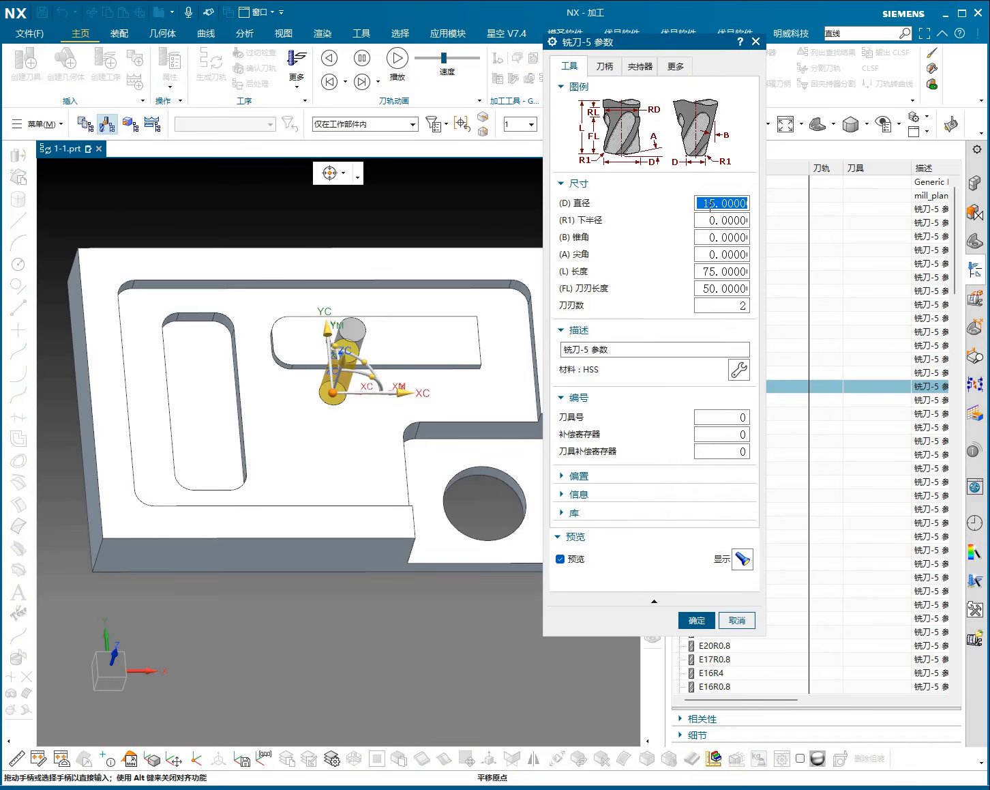
{"action": "left_click", "coordinate": [697, 620]}
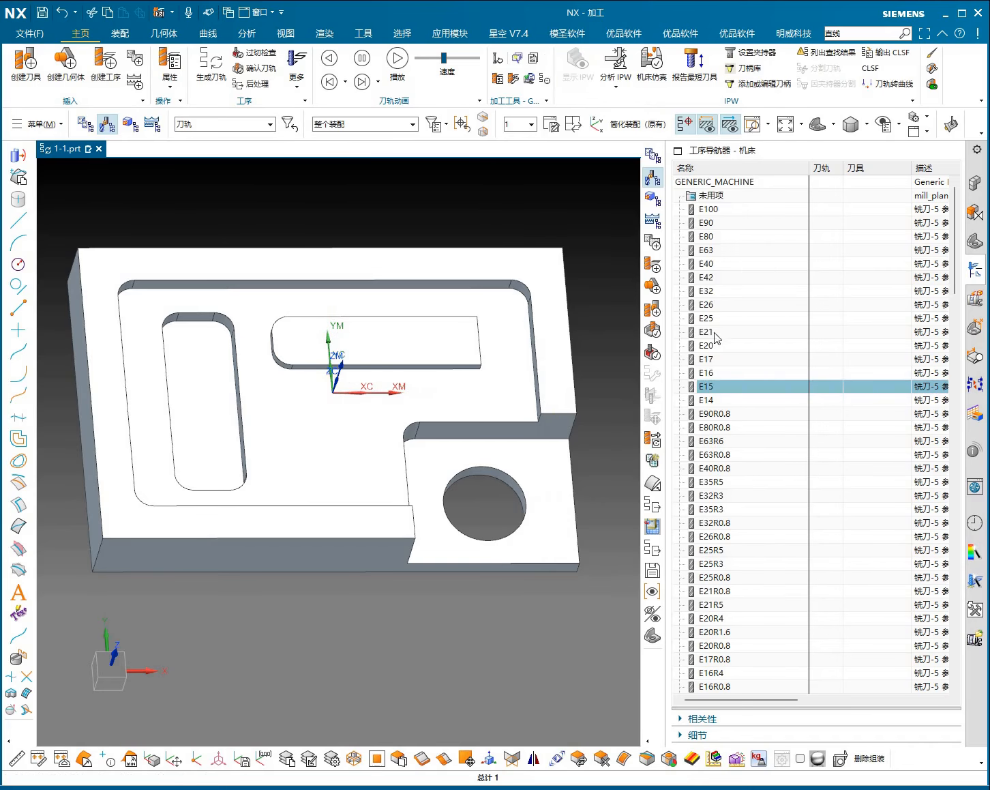
Step: Preview the flat mill E90 and the corner-radius mill E90R0.8, and examine the rounded bottom edge of E90R0.8 up close
{"action": "scroll", "coordinate": [723, 314], "scroll_direction": "down", "scroll_amount": 3}
{"action": "left_click", "coordinate": [732, 293]}
{"action": "scroll", "coordinate": [724, 298], "scroll_direction": "up", "scroll_amount": 3}
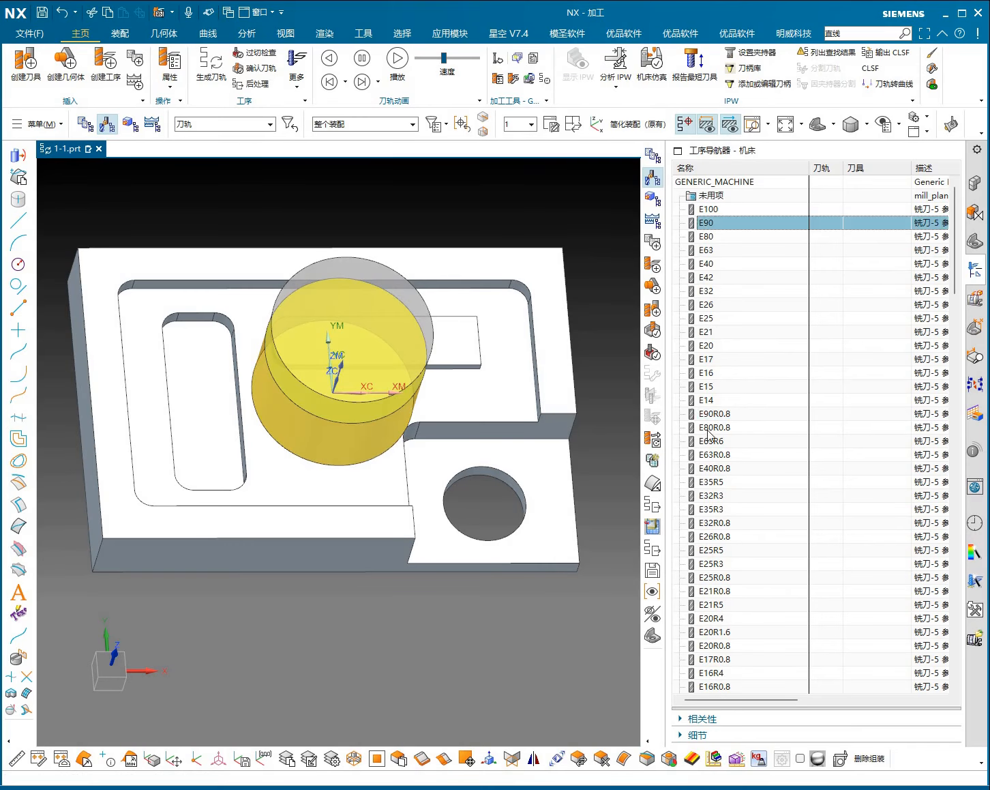
{"action": "scroll", "coordinate": [250, 427], "scroll_direction": "up", "scroll_amount": 5}
{"action": "middle_click_drag", "start_coordinate": [297, 401], "coordinate": [262, 382]}
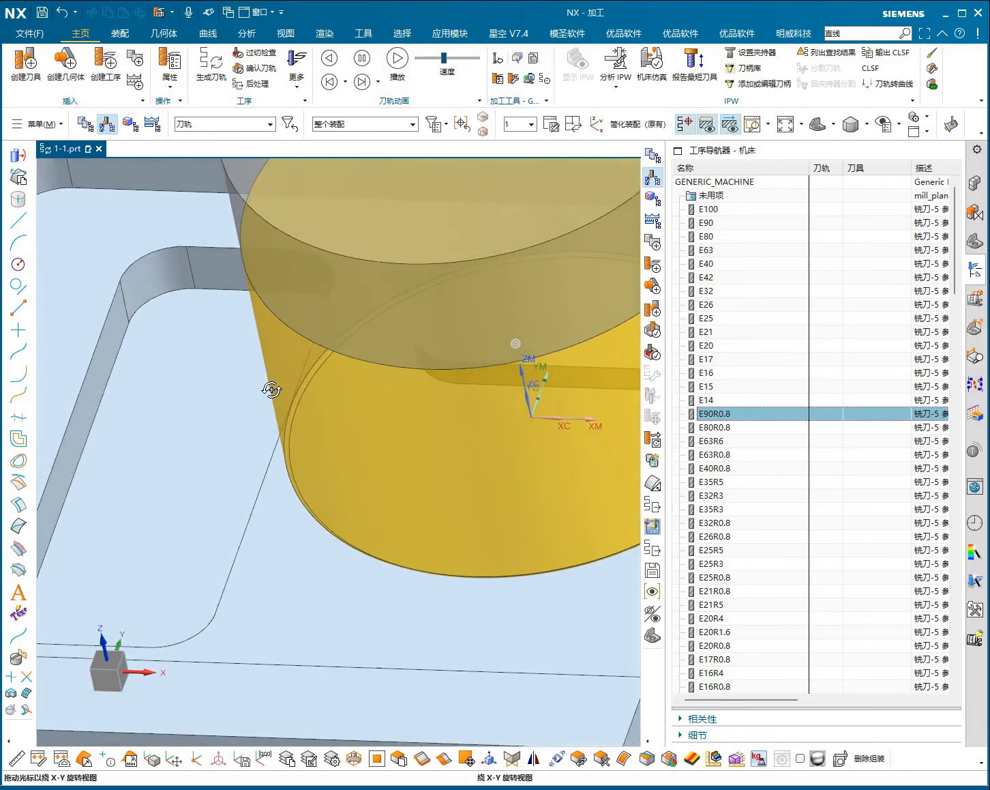
{"action": "scroll", "coordinate": [290, 387], "scroll_direction": "up", "scroll_amount": 3}
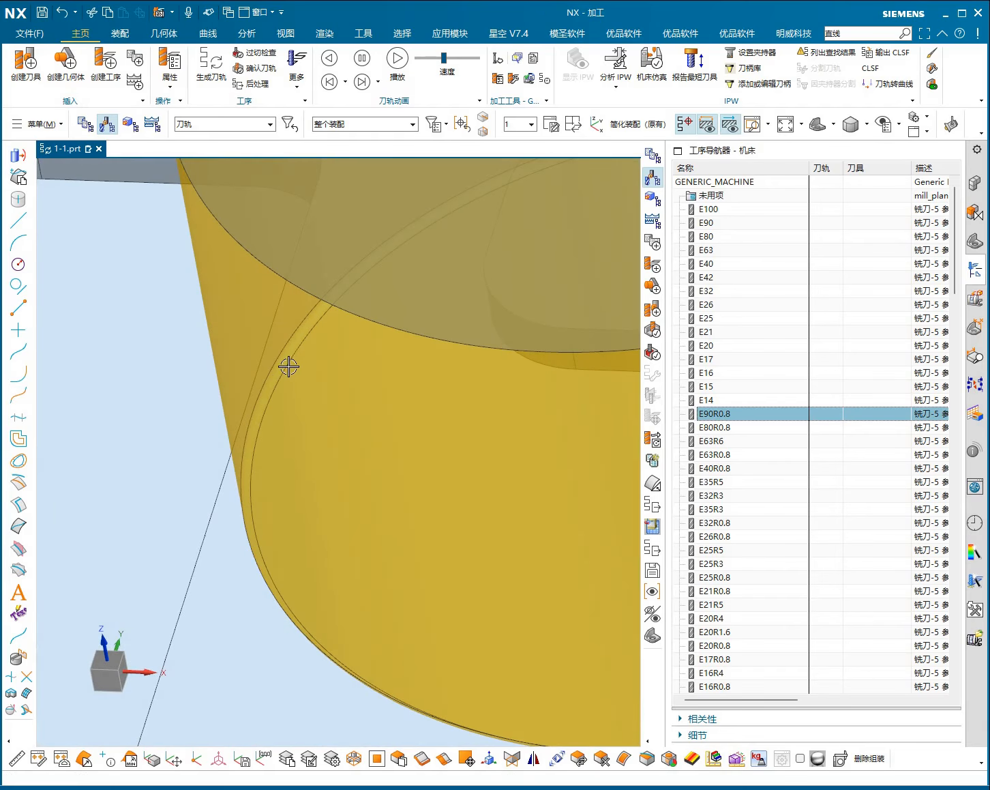
{"action": "scroll", "coordinate": [298, 375], "scroll_direction": "down", "scroll_amount": 2}
{"action": "scroll", "coordinate": [295, 382], "scroll_direction": "down", "scroll_amount": 4}
{"action": "mouse_move", "coordinate": [390, 420]}
{"action": "middle_mouse_down"}
{"action": "mouse_move", "coordinate": [386, 402]}
{"action": "mouse_move", "coordinate": [380, 428]}
{"action": "middle_mouse_up"}
{"action": "scroll", "coordinate": [420, 447], "scroll_direction": "up", "scroll_amount": 3}
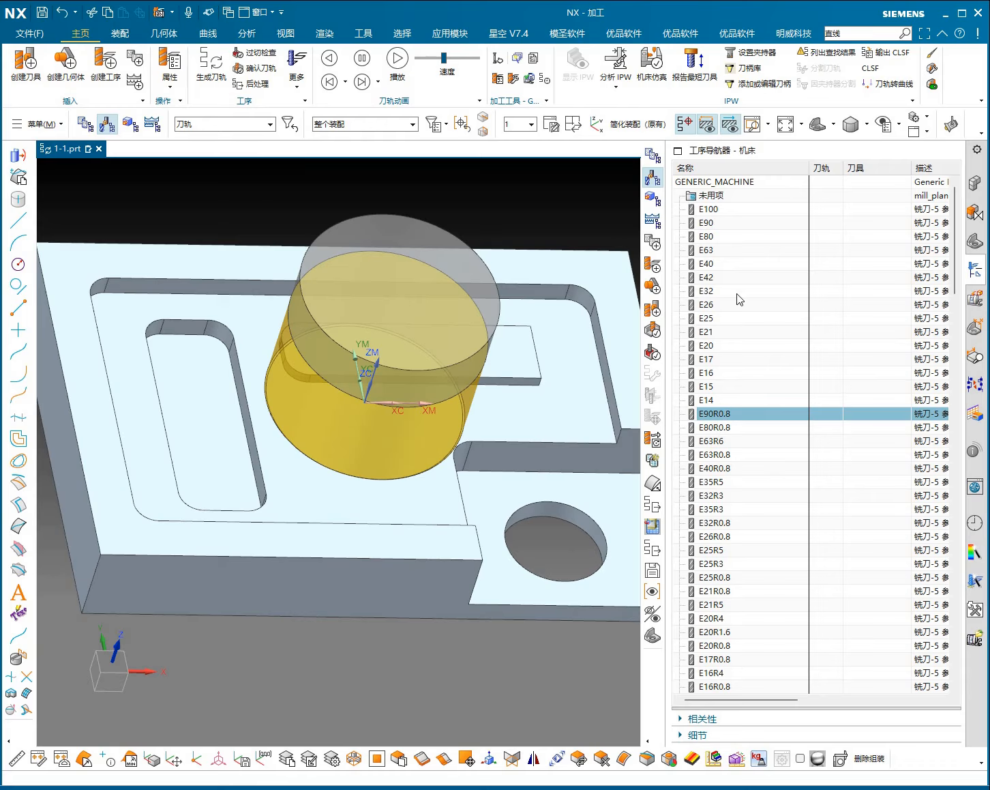
Step: Preview the flat mills E20 and E26 and the corner-radius mills E63R6 and E63R0.8 on the part
{"action": "left_click", "coordinate": [708, 346]}
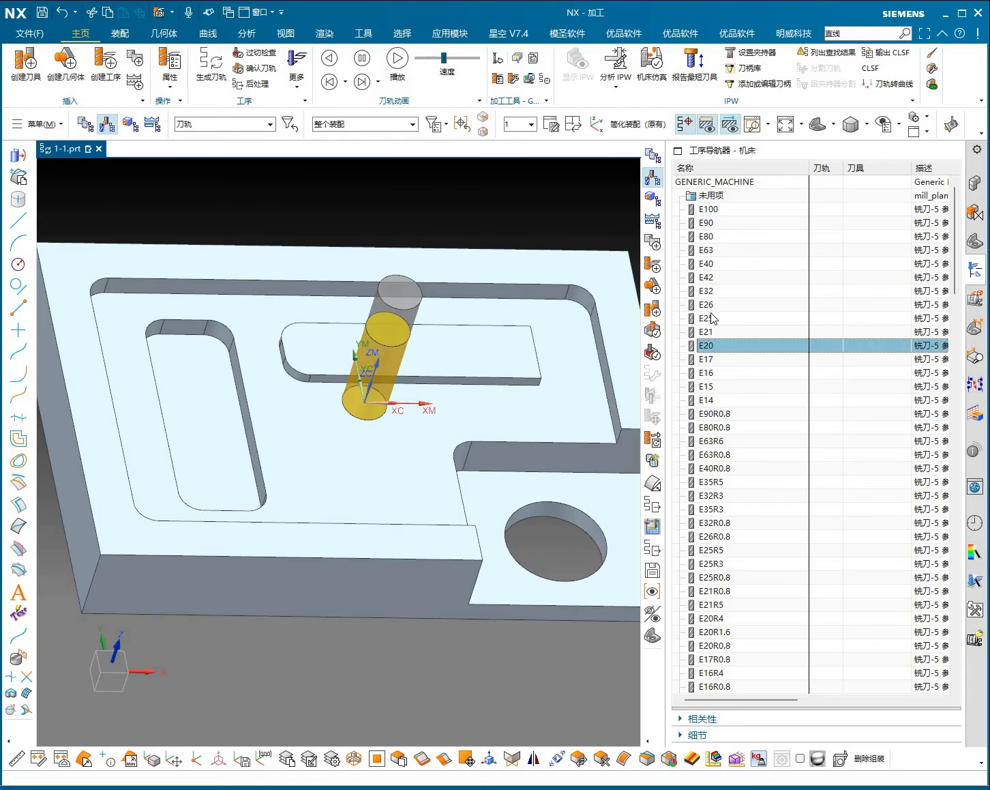
{"action": "left_click", "coordinate": [712, 308]}
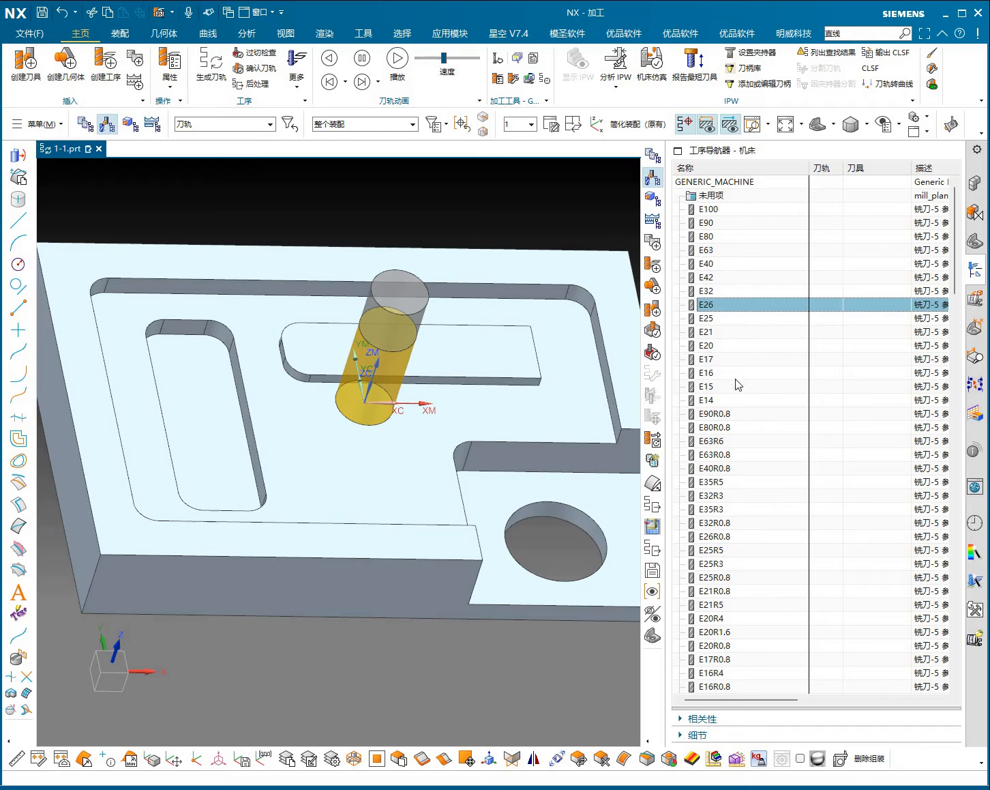
{"action": "scroll", "coordinate": [741, 344], "scroll_direction": "down", "scroll_amount": 3}
{"action": "left_click", "coordinate": [709, 319]}
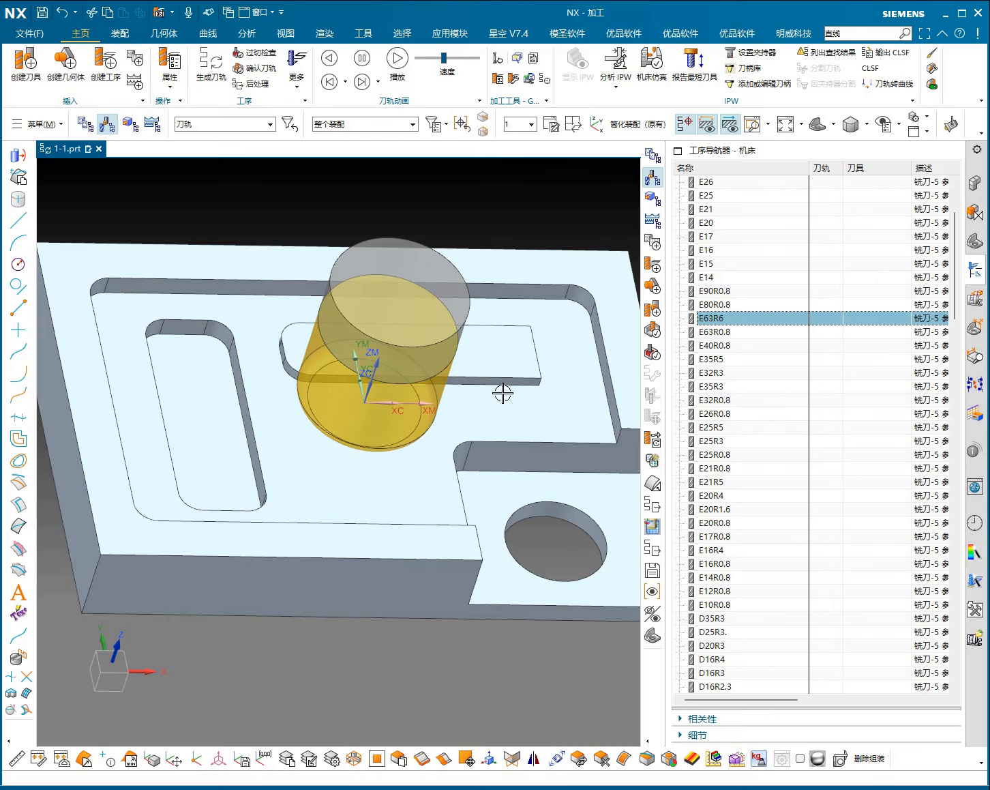
{"action": "left_click", "coordinate": [718, 331]}
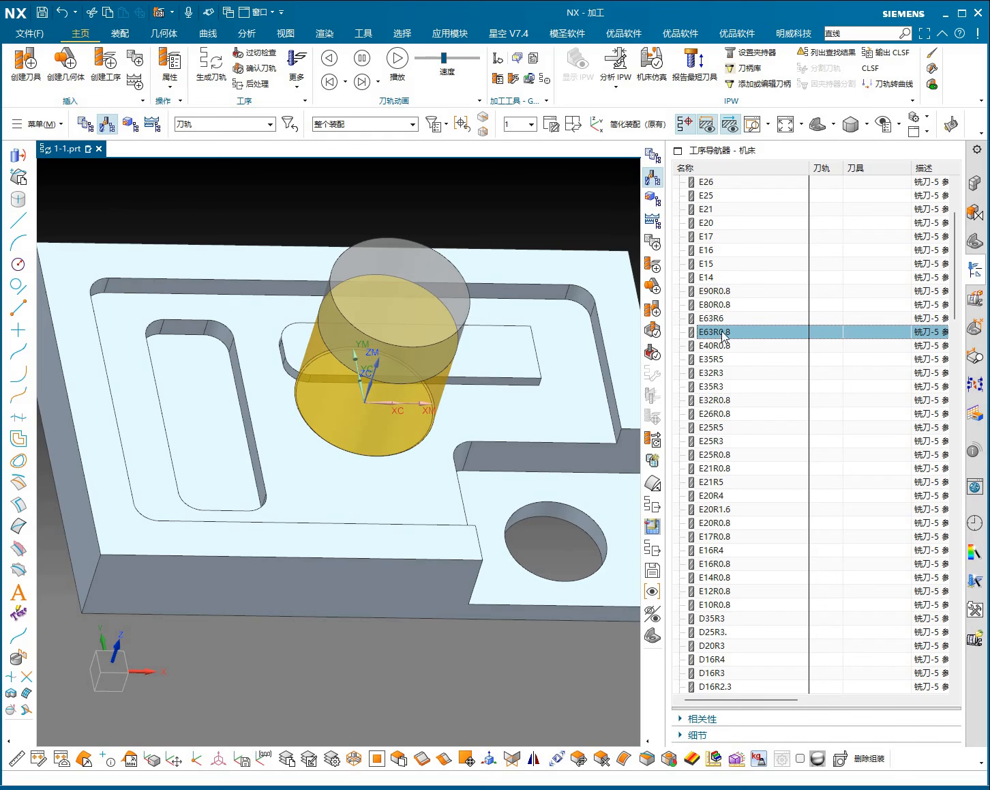
Step: Preview the corner-radius mills from E40R0.8 through E25R0.8 one by one, plus E20R1.6, E20R0.8 and E21R0.8
{"action": "key", "text": "Down"}
{"action": "key", "text": "Down"}
{"action": "key", "text": "Down"}
{"action": "key", "text": "Down"}
{"action": "key", "text": "Down"}
{"action": "key", "text": "Down"}
{"action": "key", "text": "Down"}
{"action": "key", "text": "Down"}
{"action": "key", "text": "Down"}
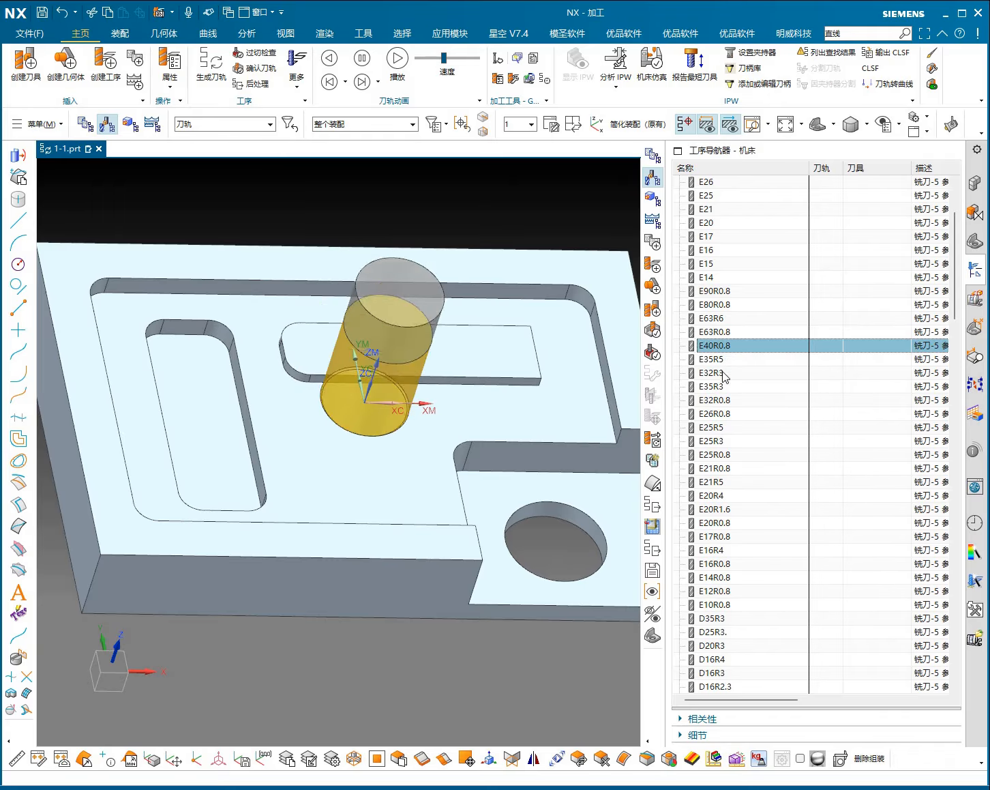
{"action": "scroll", "coordinate": [720, 375], "scroll_direction": "down", "scroll_amount": 4}
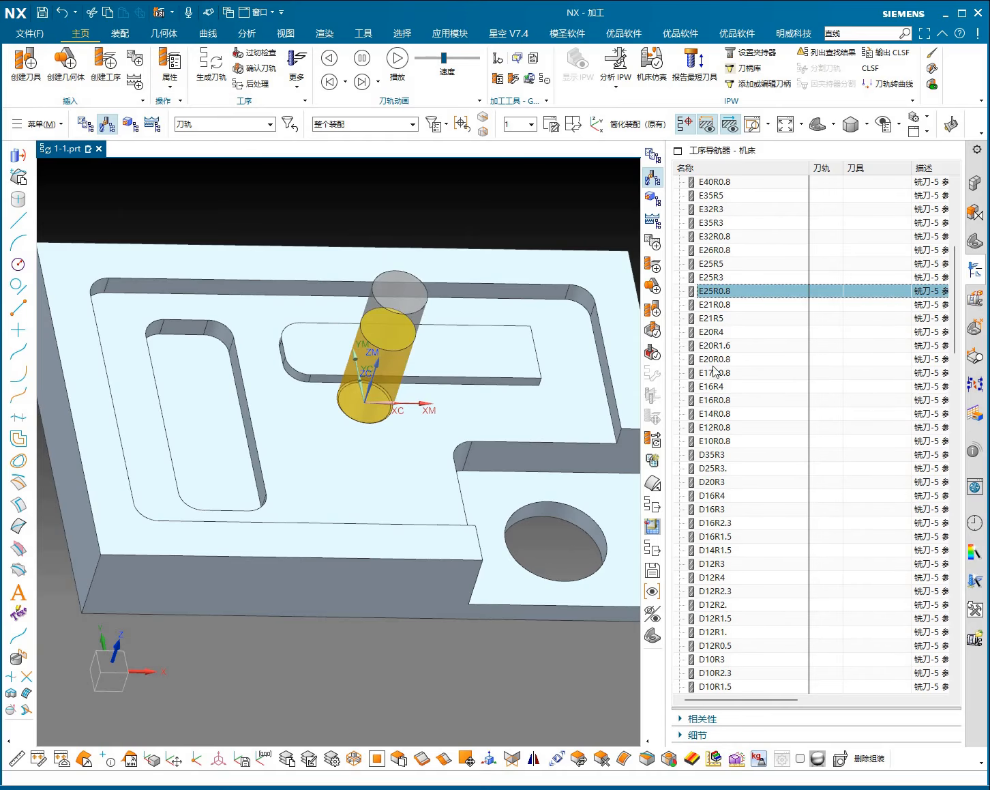
{"action": "left_click", "coordinate": [715, 350]}
{"action": "left_click", "coordinate": [719, 359]}
{"action": "left_click", "coordinate": [714, 301]}
Step: Duplicate the corner-radius mill E25R5 with copy and paste
{"action": "scroll", "coordinate": [727, 328], "scroll_direction": "up", "scroll_amount": 2}
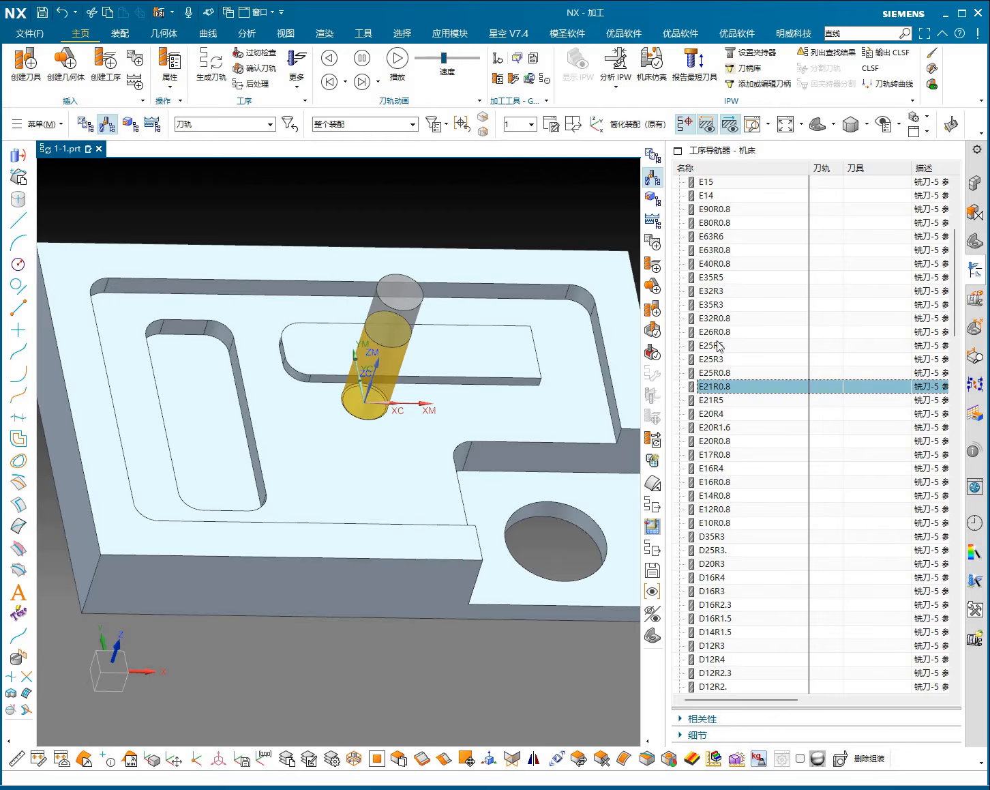
{"action": "left_click", "coordinate": [716, 347]}
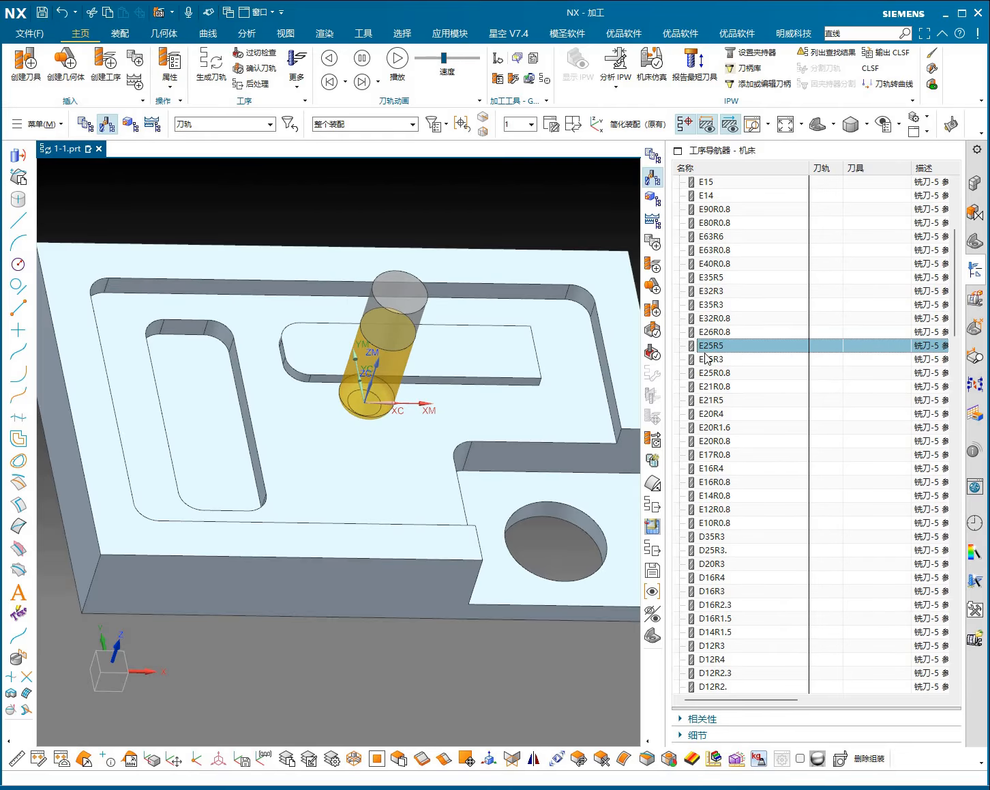
{"action": "right_click", "coordinate": [713, 347]}
{"action": "left_click", "coordinate": [744, 388]}
{"action": "right_click", "coordinate": [721, 349]}
{"action": "left_click", "coordinate": [757, 403]}
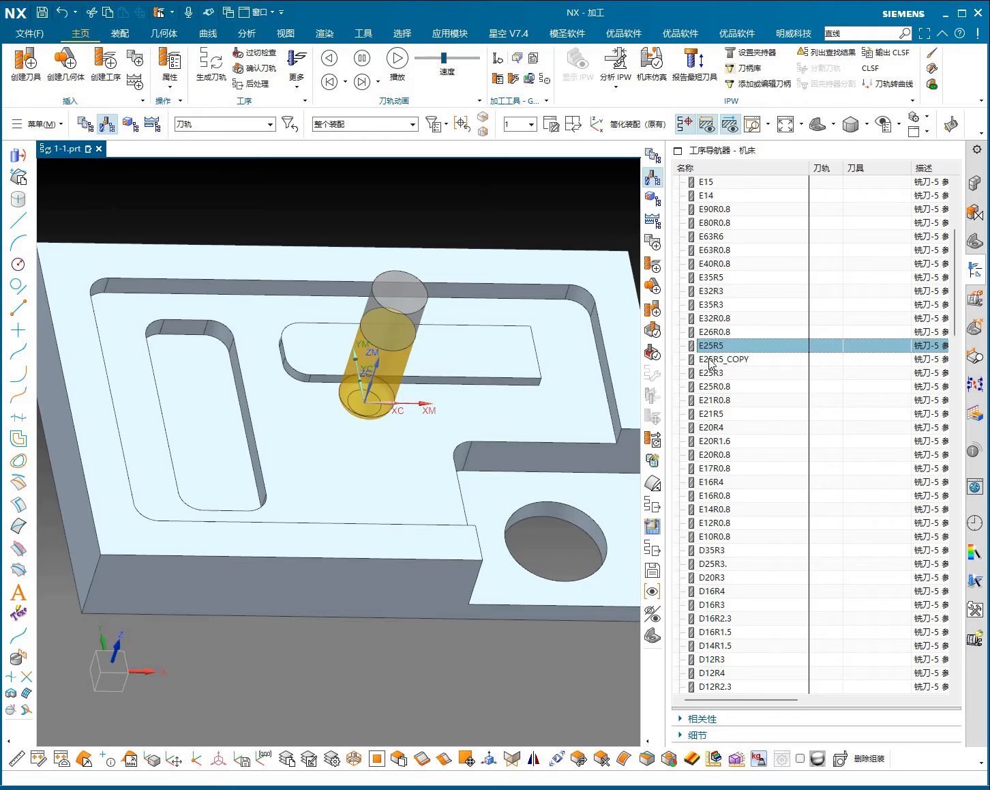
Step: Rename the copied E25R5 tool as E26R5
{"action": "left_click", "coordinate": [706, 360]}
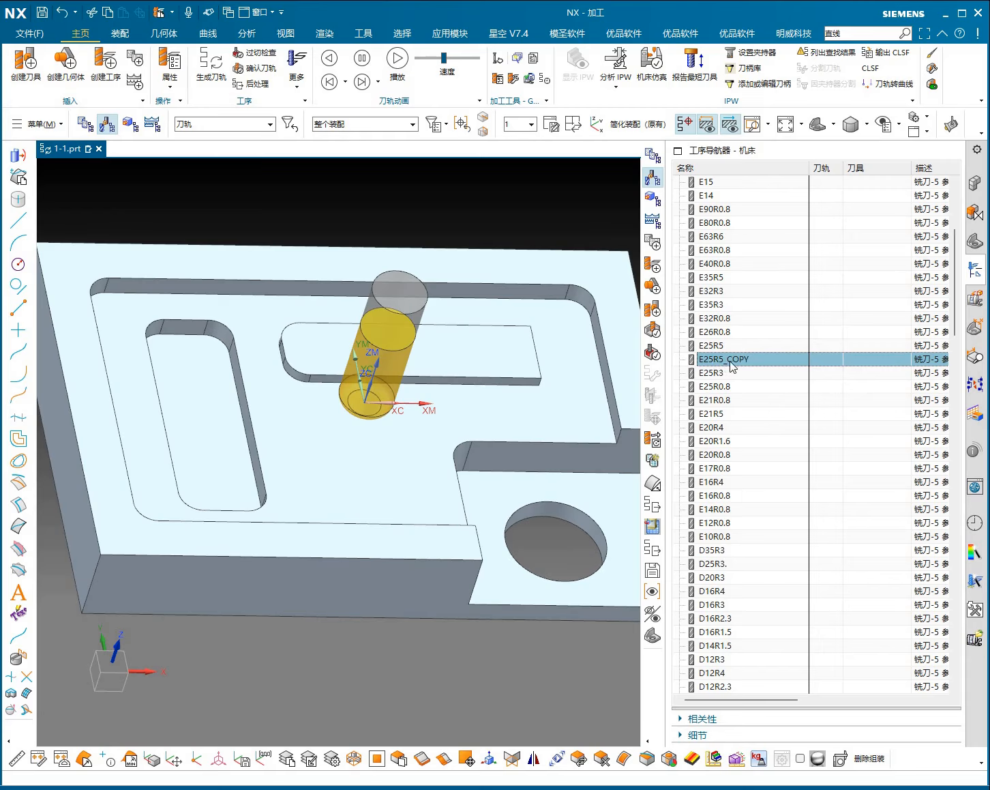
{"action": "right_click", "coordinate": [710, 364]}
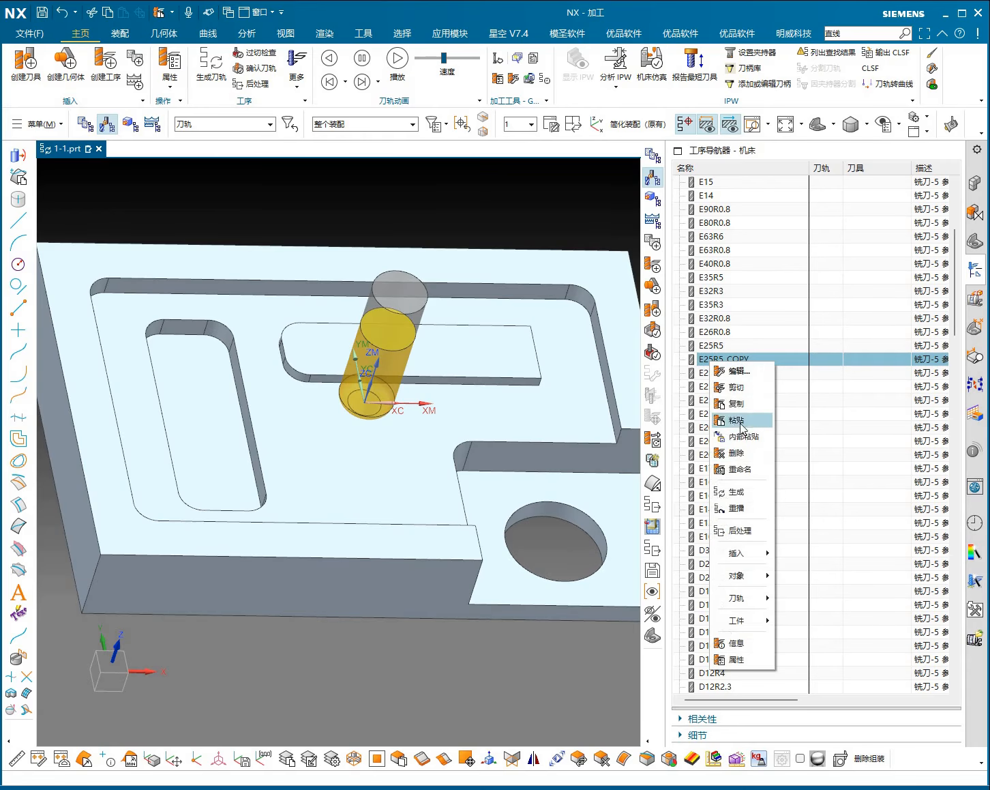
{"action": "left_click", "coordinate": [740, 469]}
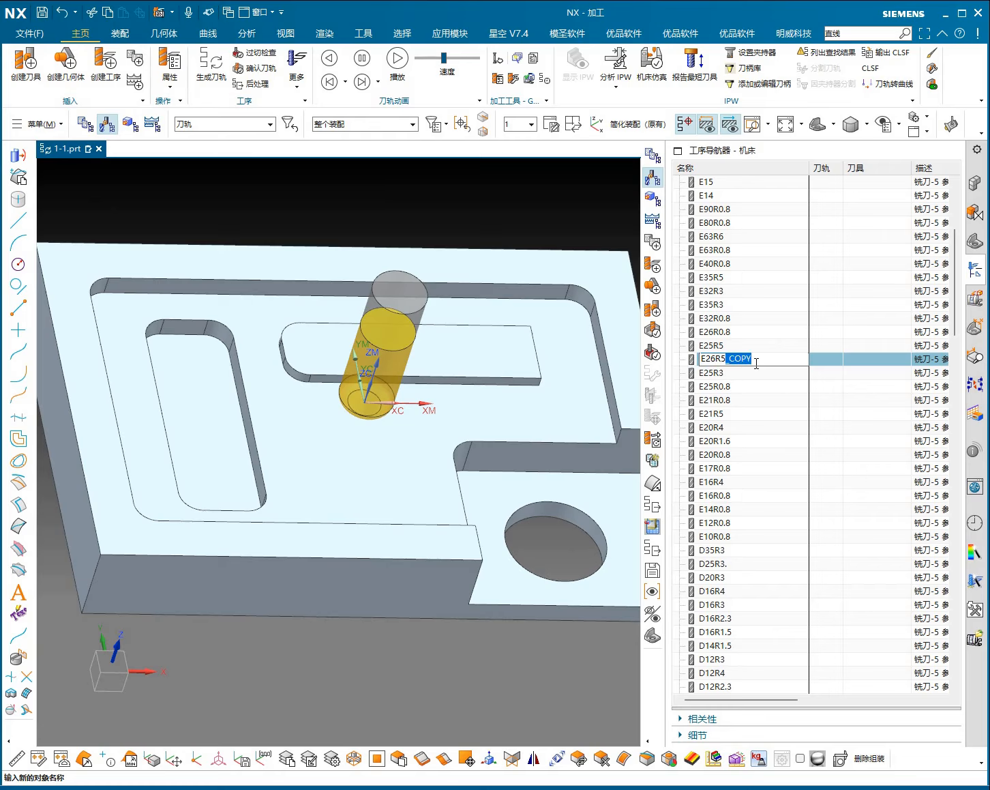
{"action": "key", "text": "Return"}
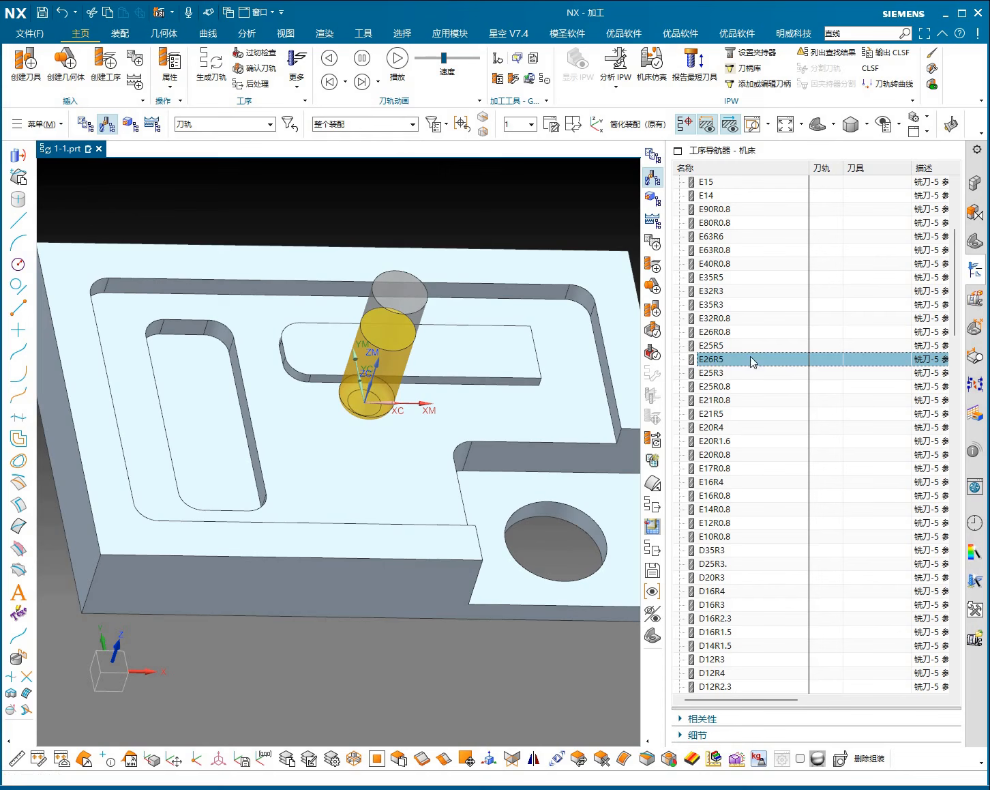
Step: Set the E26R5 tool's diameter to 26 mm
{"action": "left_click", "coordinate": [713, 365]}
{"action": "double_click", "coordinate": [716, 363]}
{"action": "left_click_drag", "start_coordinate": [707, 203], "coordinate": [715, 203]}
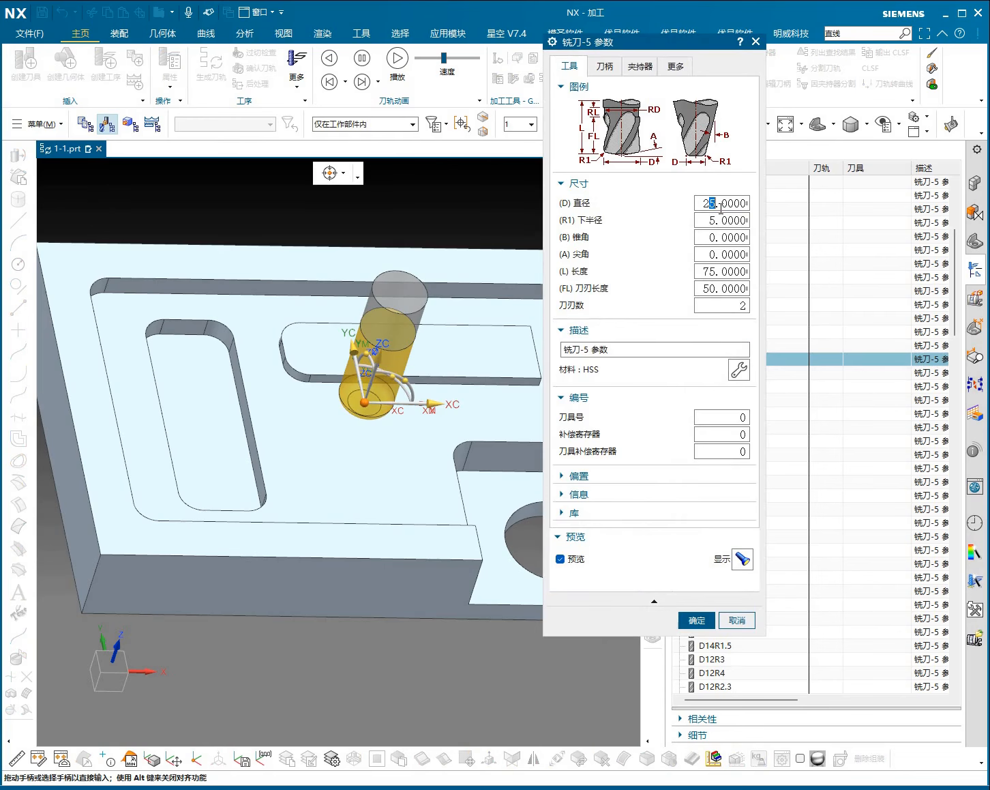
{"action": "type", "text": "6"}
{"action": "left_click", "coordinate": [714, 221]}
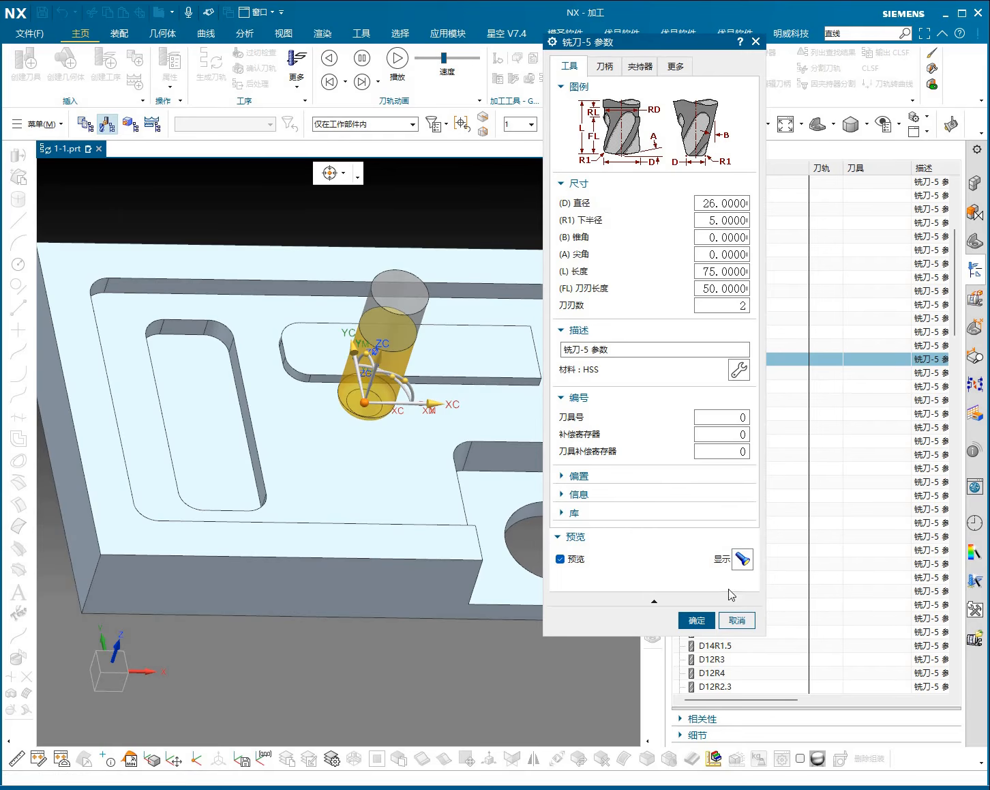
{"action": "left_click", "coordinate": [696, 619]}
Step: Compare lower radius values of 4, 5, 1 and 2 mm on the E26R5 tool and keep 4 mm
{"action": "left_click", "coordinate": [717, 360]}
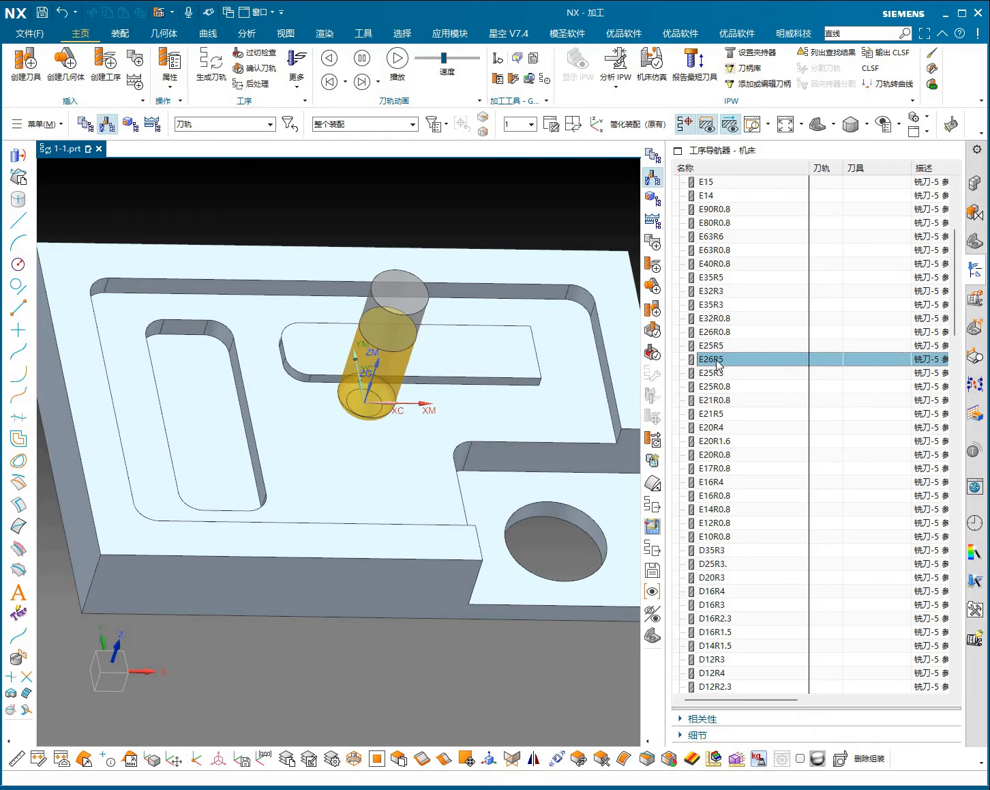
{"action": "double_click", "coordinate": [721, 362]}
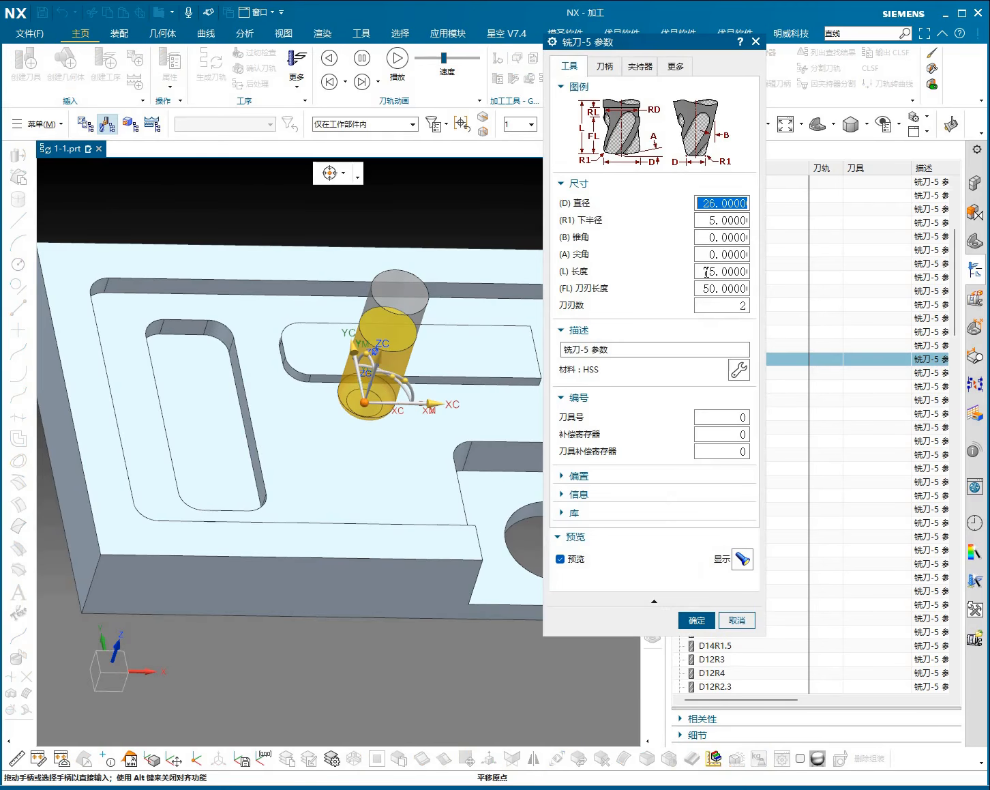
{"action": "double_click", "coordinate": [713, 221]}
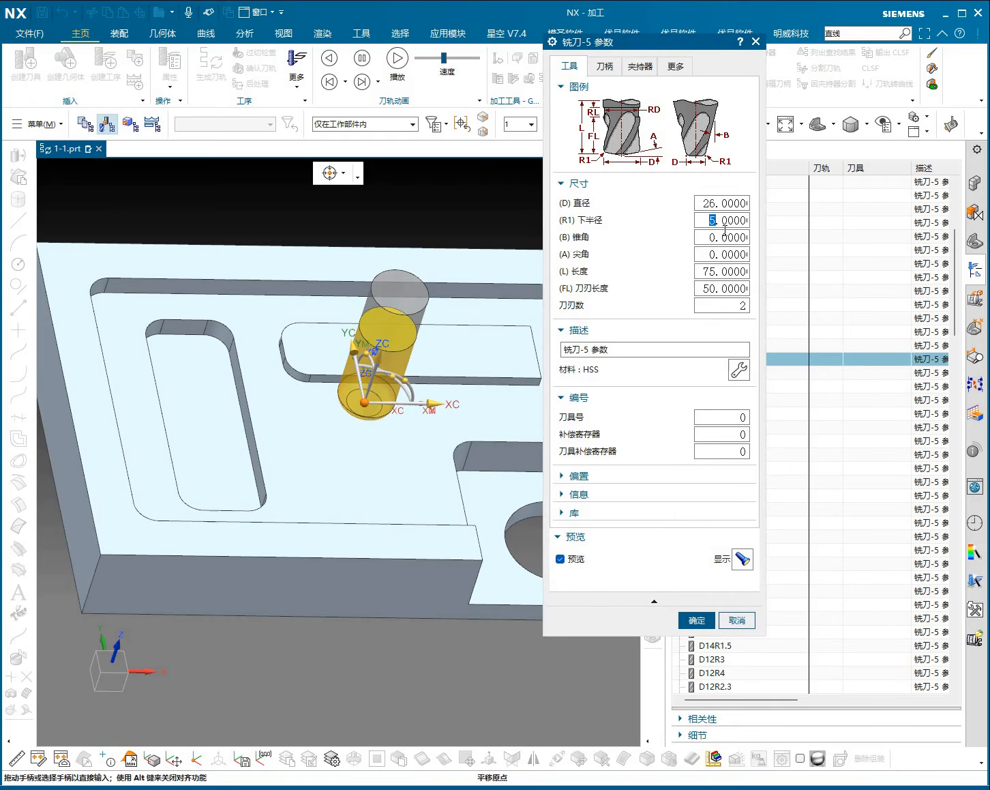
{"action": "type", "text": "4"}
{"action": "key", "text": "Return"}
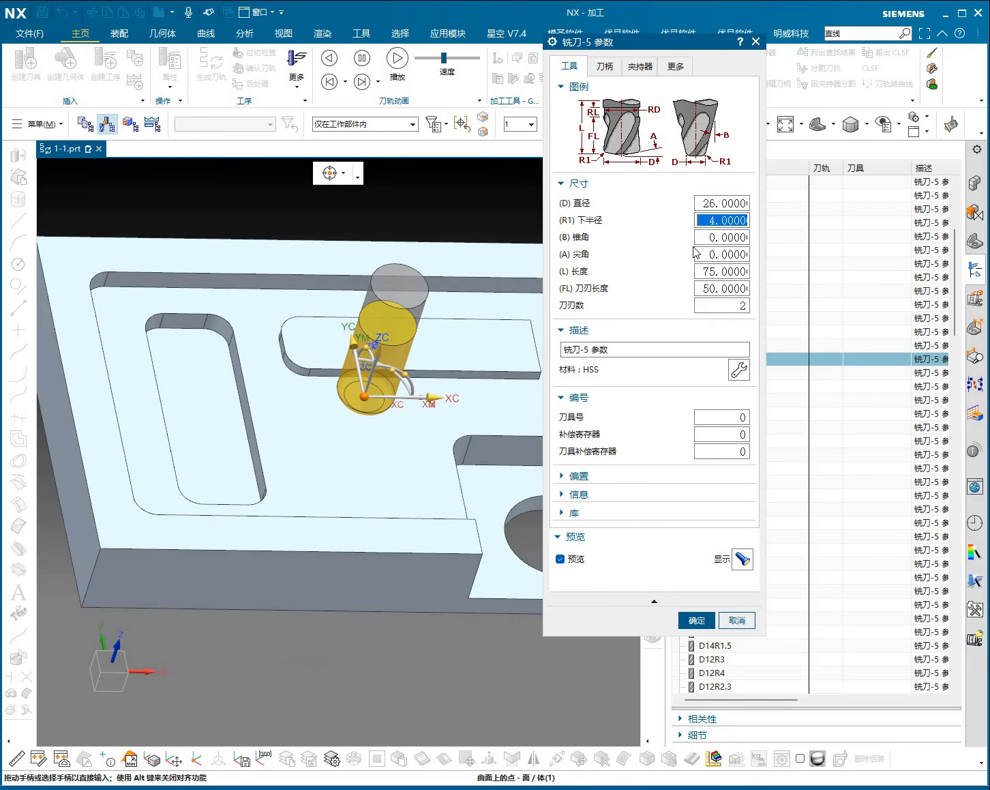
{"action": "type", "text": "5"}
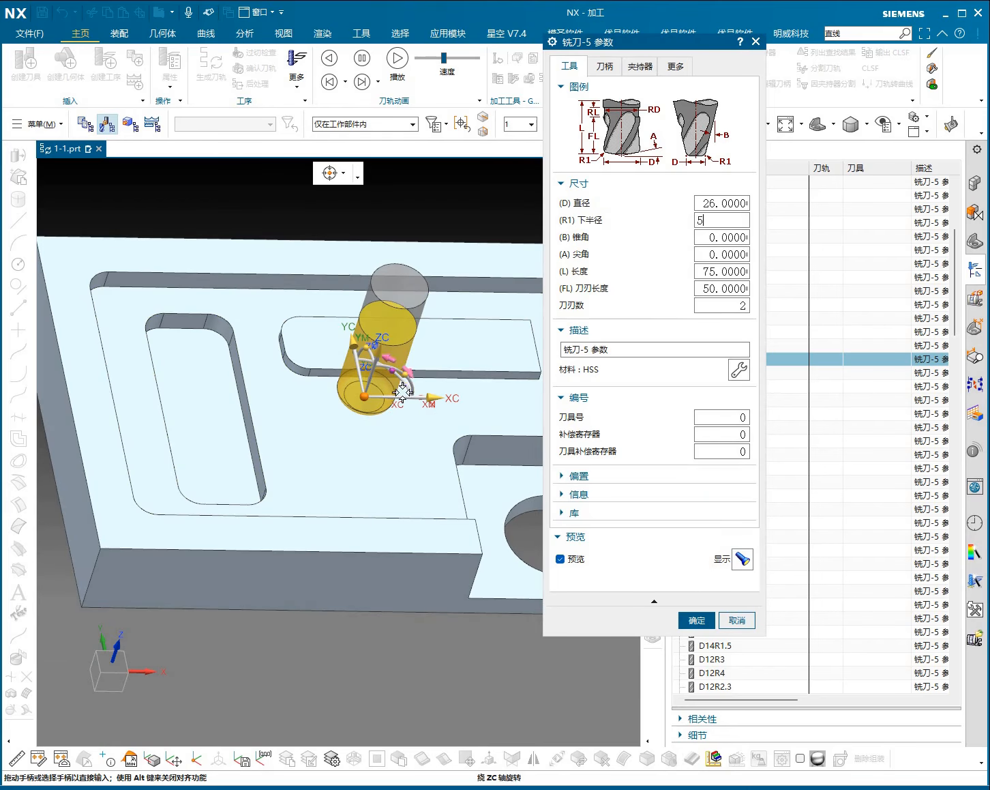
{"action": "type", "text": "1"}
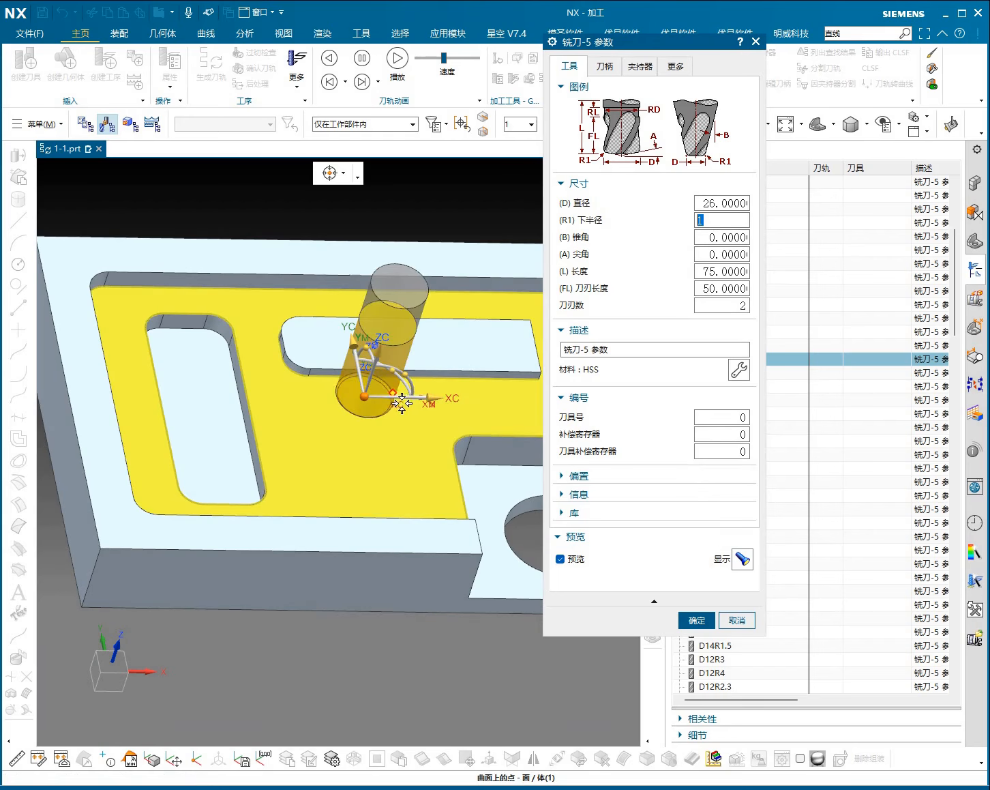
{"action": "scroll", "coordinate": [400, 395], "scroll_direction": "up", "scroll_amount": 2}
{"action": "type", "text": "2"}
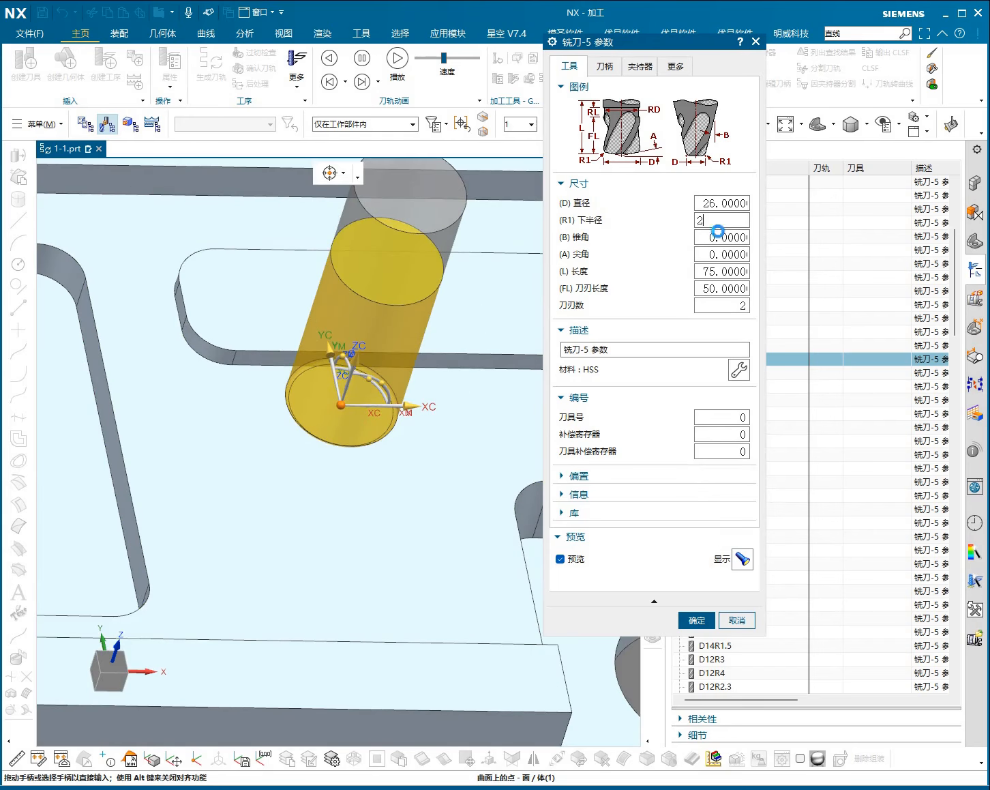
{"action": "type", "text": "5"}
{"action": "type", "text": "4"}
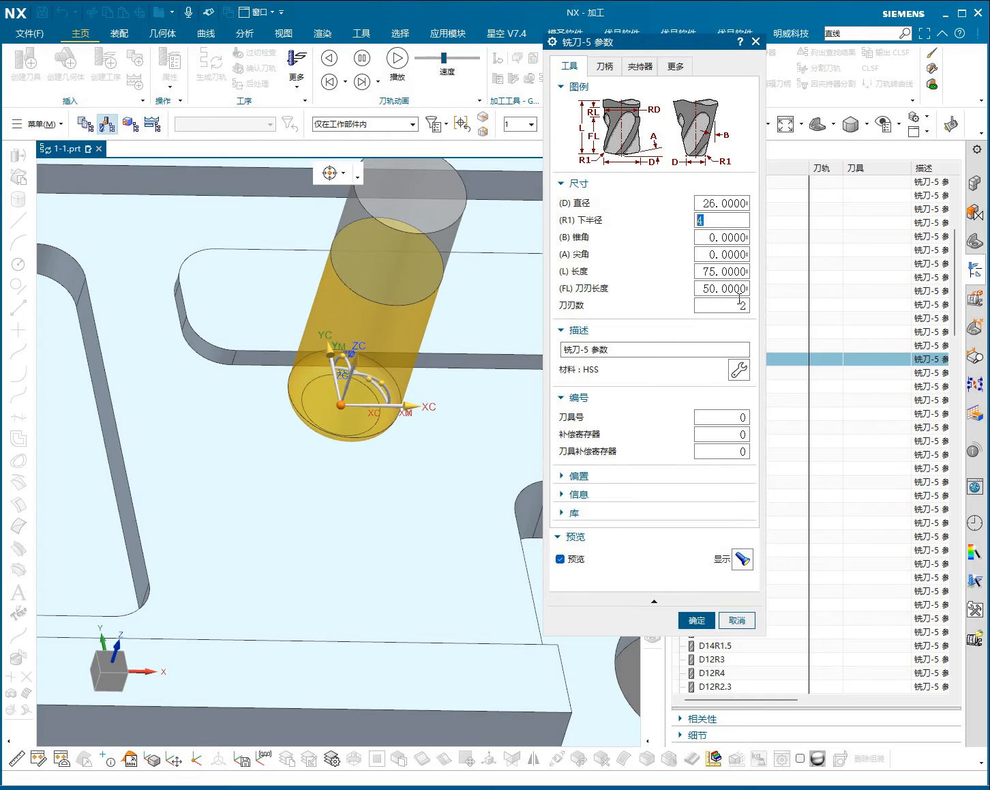
{"action": "left_click", "coordinate": [697, 619]}
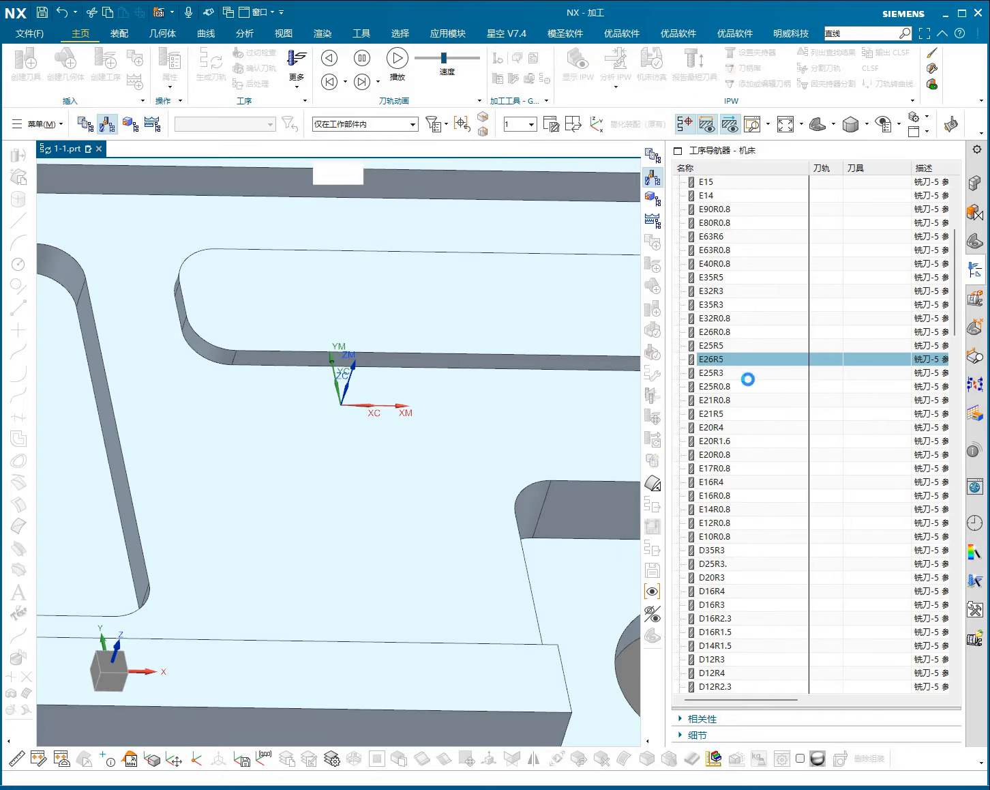
Step: Rename the E26R5 tool as E26R4 and recheck its parameters
{"action": "right_click", "coordinate": [717, 357]}
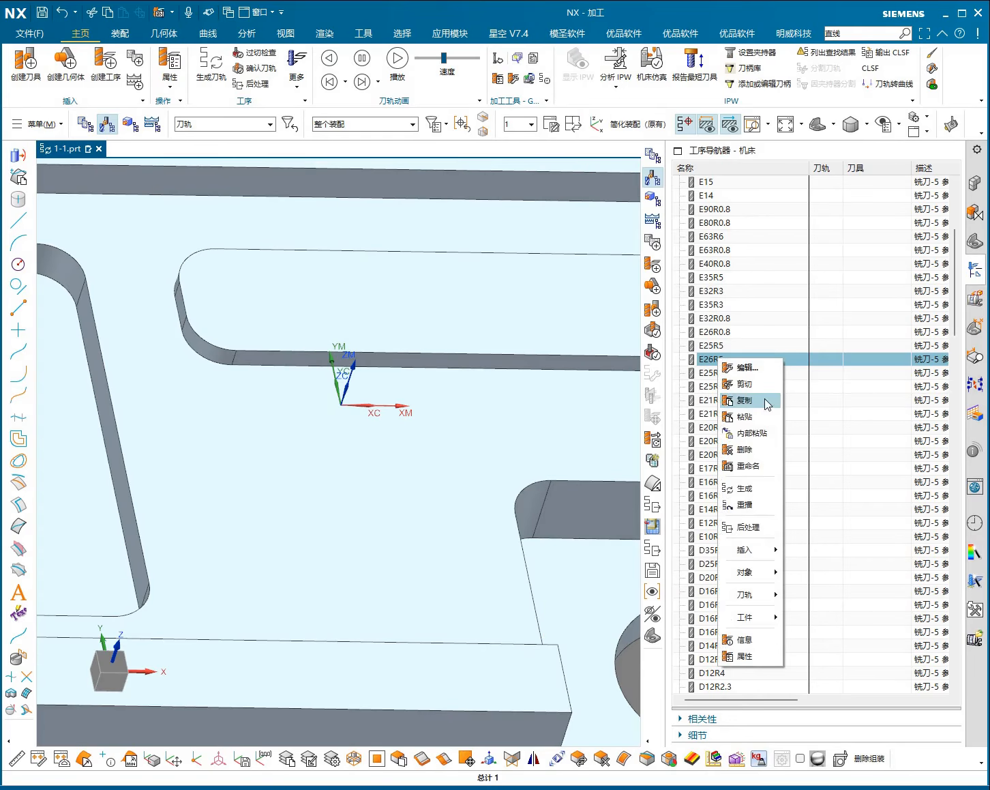
{"action": "left_click", "coordinate": [748, 466]}
{"action": "type", "text": "E26R4"}
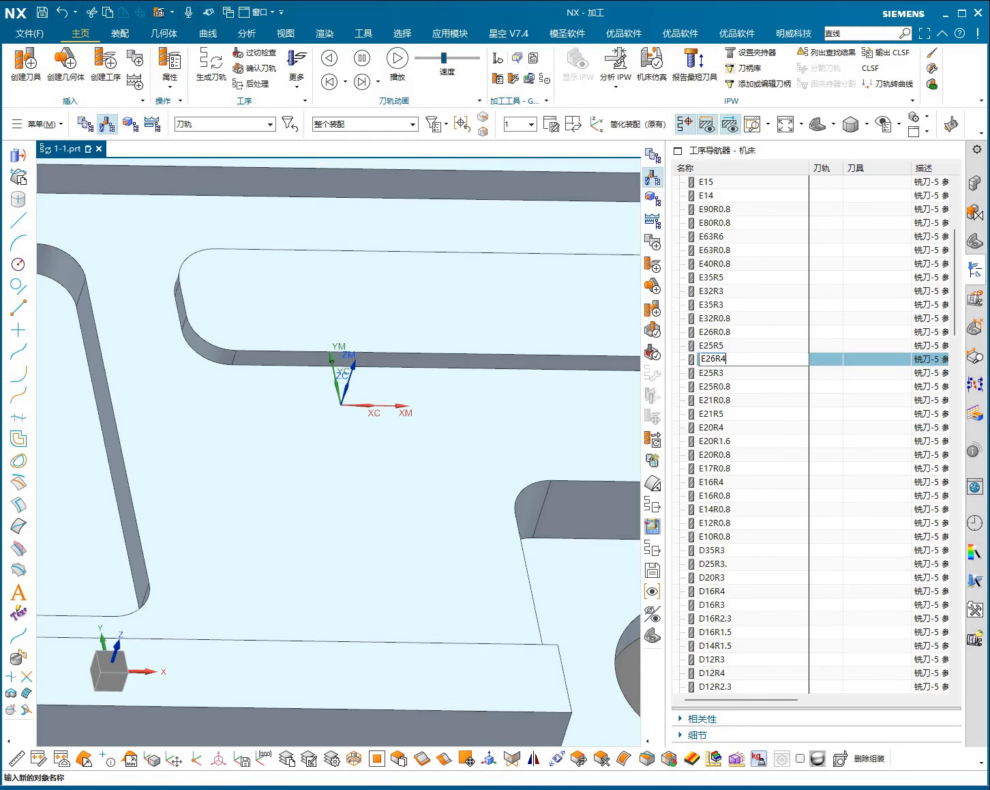
{"action": "key", "text": "Return"}
{"action": "double_click", "coordinate": [726, 359]}
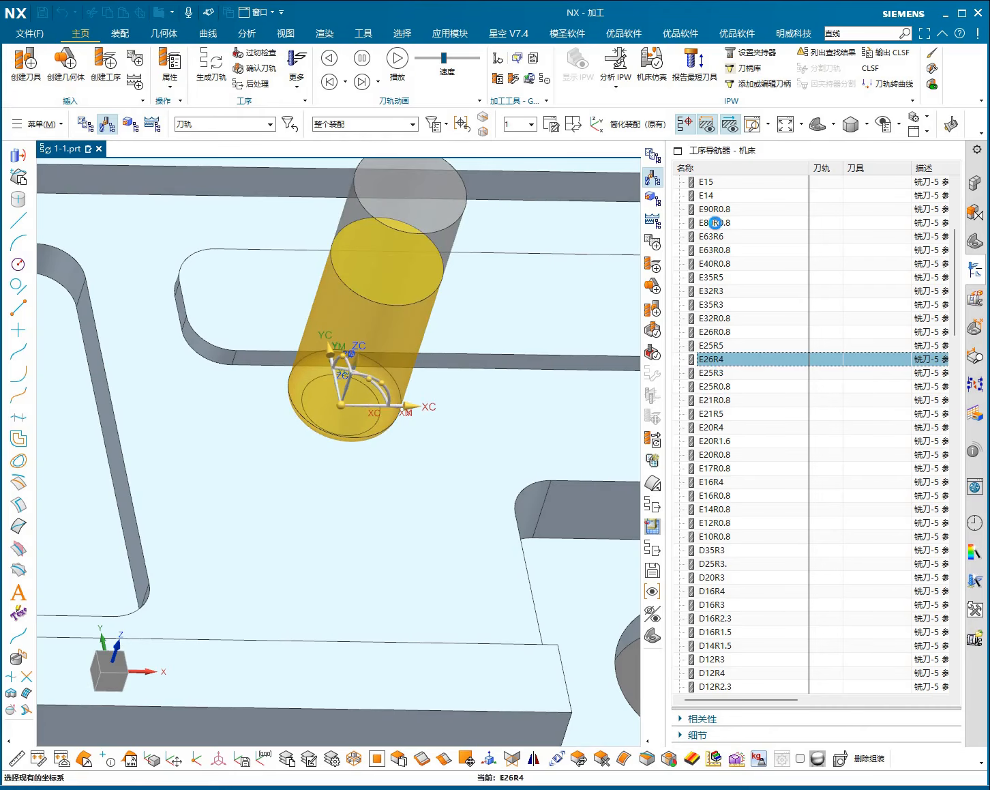
{"action": "left_click", "coordinate": [725, 620]}
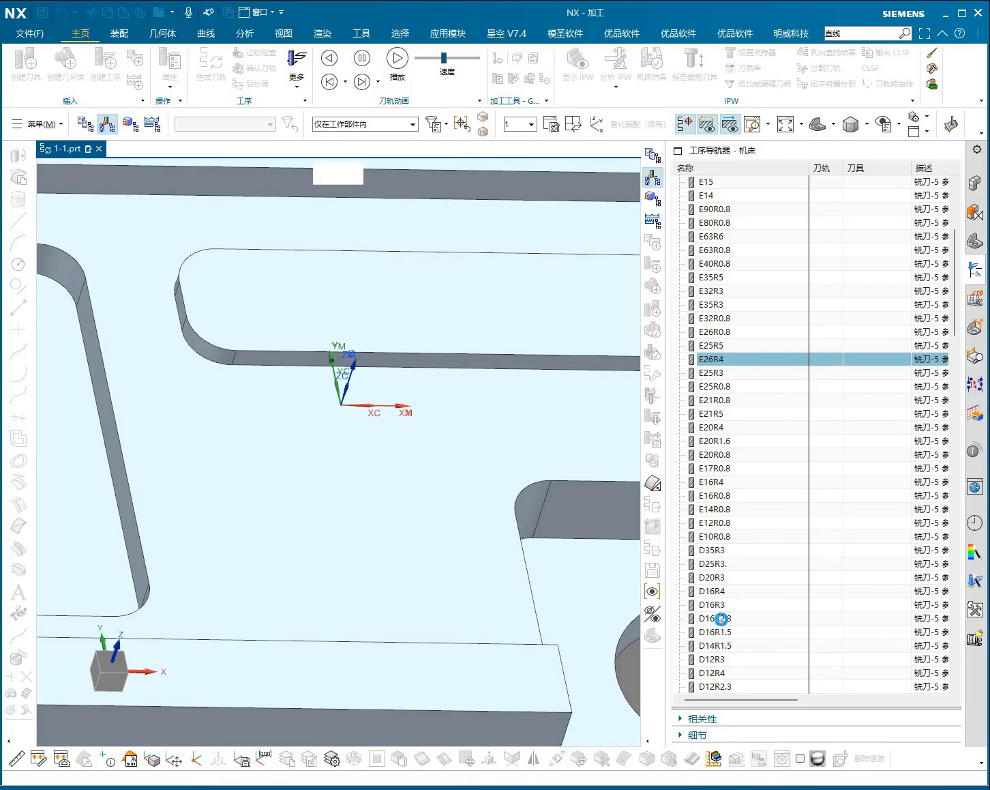
Step: Preview the corner-radius mills E25R3, E21R0.8, E20R4, E20R0.8, E20R1.6, E16R4 and E10R0.8 on the part
{"action": "scroll", "coordinate": [746, 350], "scroll_direction": "down", "scroll_amount": 1}
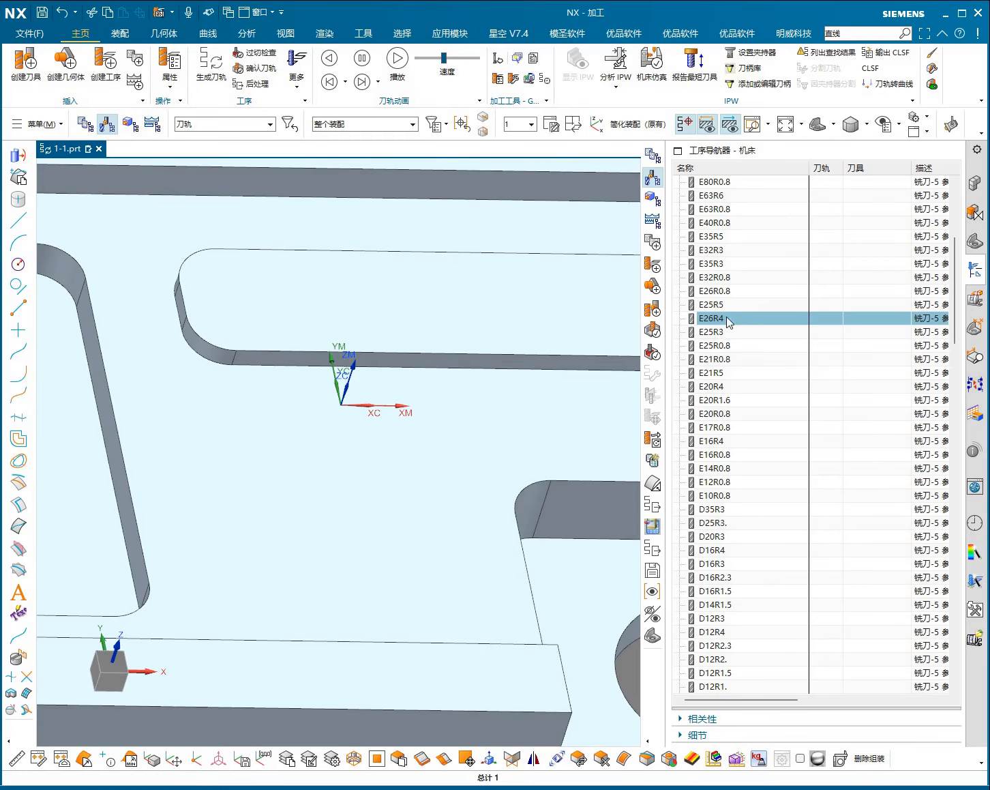
{"action": "left_click", "coordinate": [718, 332]}
{"action": "scroll", "coordinate": [488, 404], "scroll_direction": "down", "scroll_amount": 5}
{"action": "mouse_move", "coordinate": [525, 431]}
{"action": "middle_mouse_down"}
{"action": "mouse_move", "coordinate": [524, 401]}
{"action": "mouse_move", "coordinate": [524, 416]}
{"action": "mouse_move", "coordinate": [535, 412]}
{"action": "middle_mouse_up"}
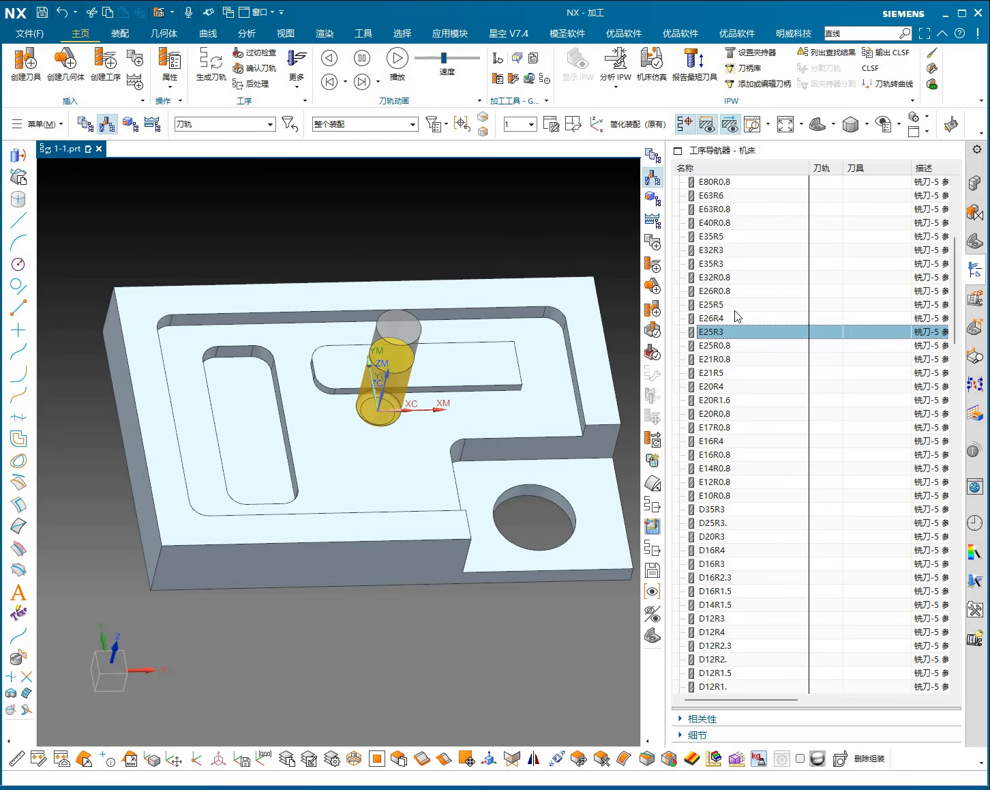
{"action": "left_click", "coordinate": [709, 360]}
{"action": "left_click", "coordinate": [719, 388]}
{"action": "left_click", "coordinate": [720, 413]}
{"action": "left_click", "coordinate": [723, 401]}
{"action": "left_click", "coordinate": [730, 440]}
{"action": "left_click", "coordinate": [715, 496]}
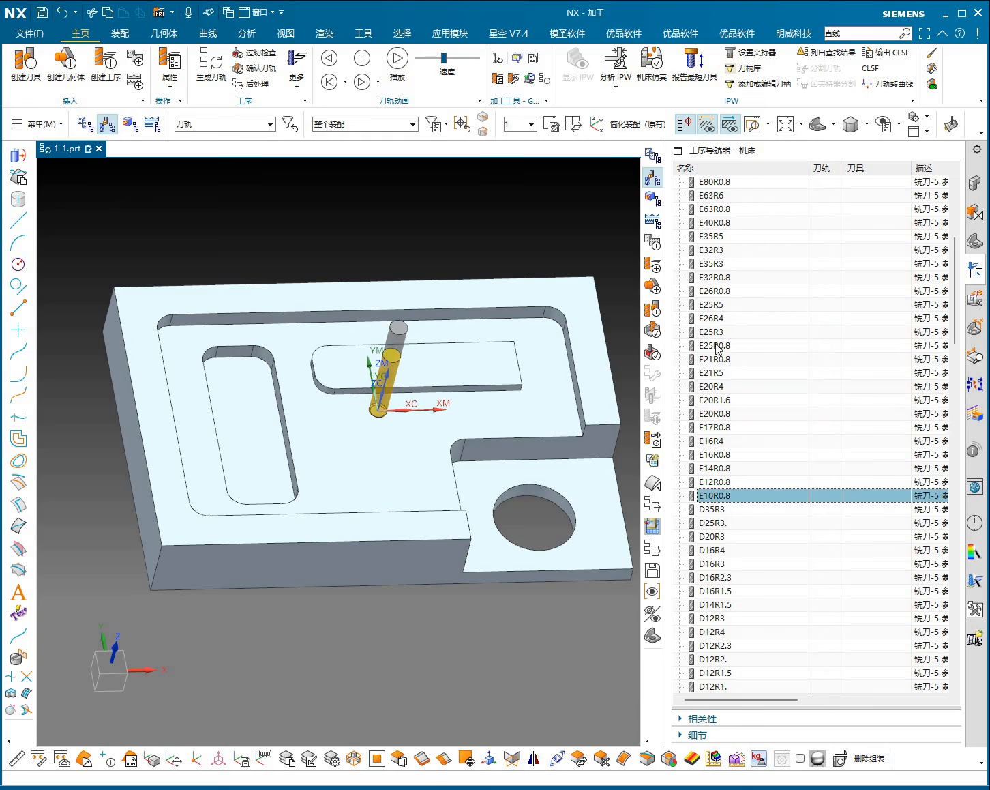
Step: Preview the D-series corner-radius mills D35R3, D25R3., D16R4, D12R3 and D12R2. on the part
{"action": "scroll", "coordinate": [716, 198], "scroll_direction": "up", "scroll_amount": 5}
{"action": "scroll", "coordinate": [721, 225], "scroll_direction": "down", "scroll_amount": 10}
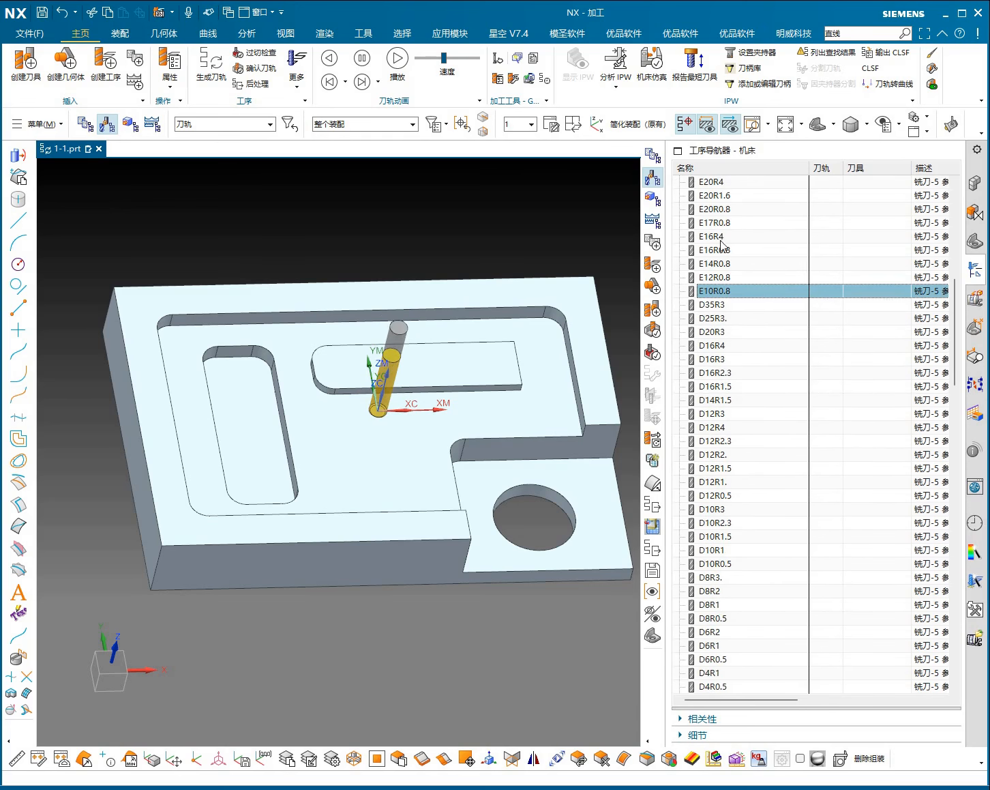
{"action": "left_click", "coordinate": [715, 304]}
{"action": "left_click", "coordinate": [711, 319]}
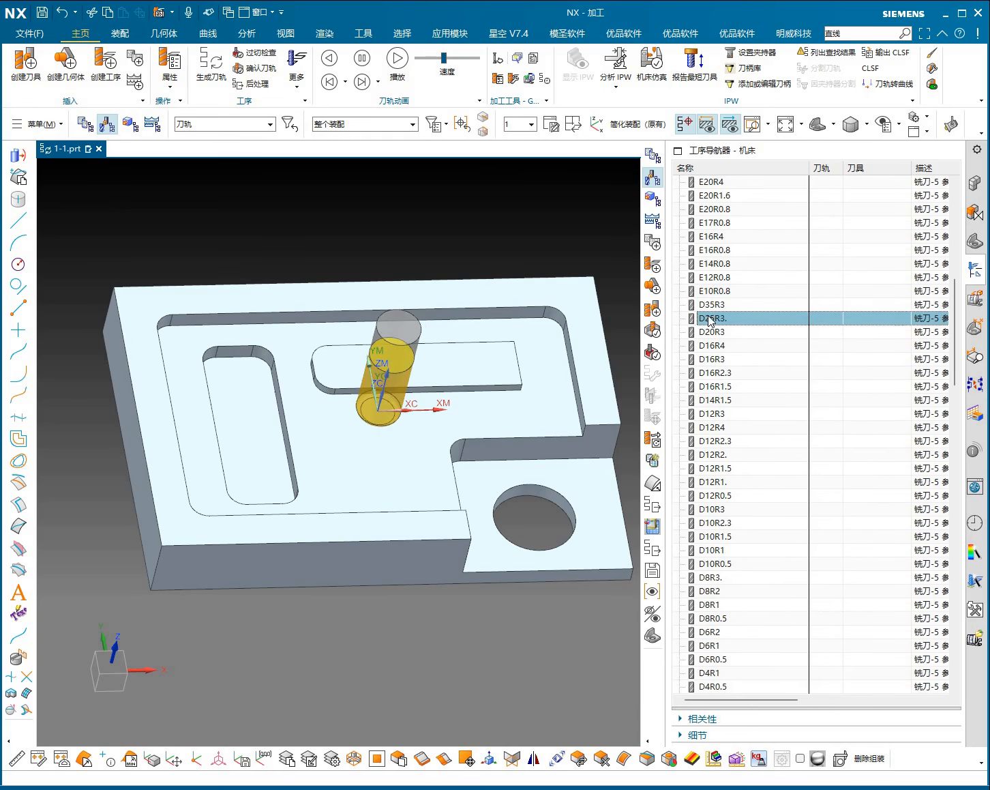
{"action": "left_click", "coordinate": [713, 307]}
{"action": "left_click", "coordinate": [717, 347]}
{"action": "left_click", "coordinate": [716, 413]}
{"action": "left_click", "coordinate": [720, 455]}
{"action": "left_click", "coordinate": [718, 347]}
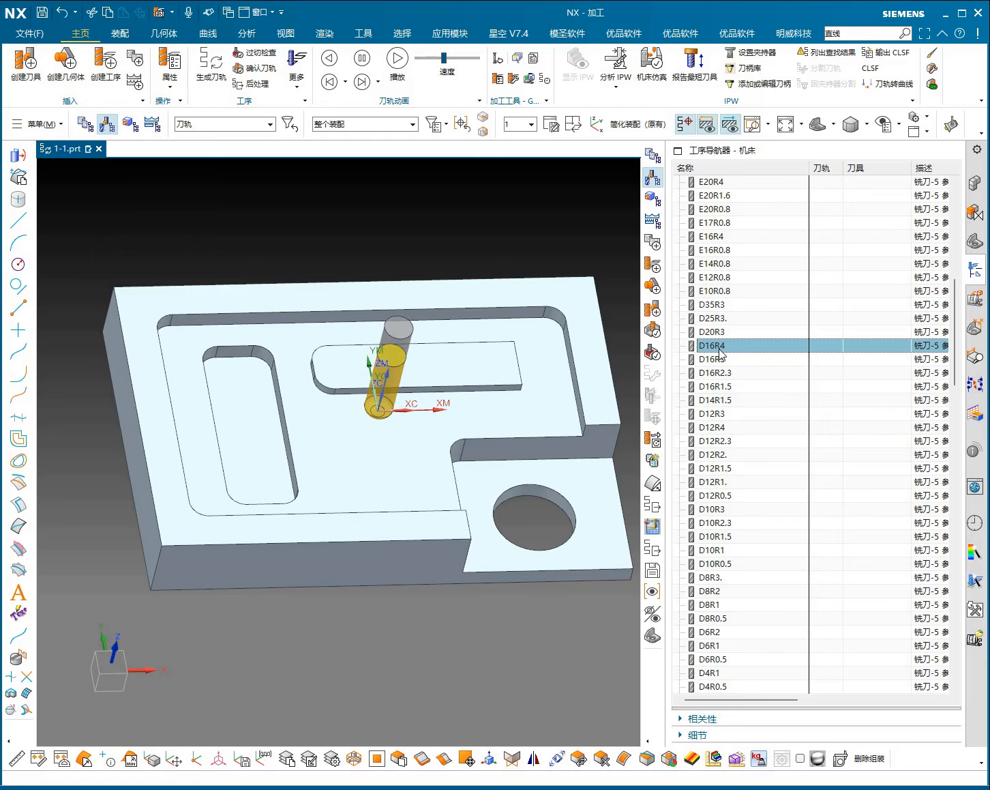
{"action": "left_click", "coordinate": [711, 312]}
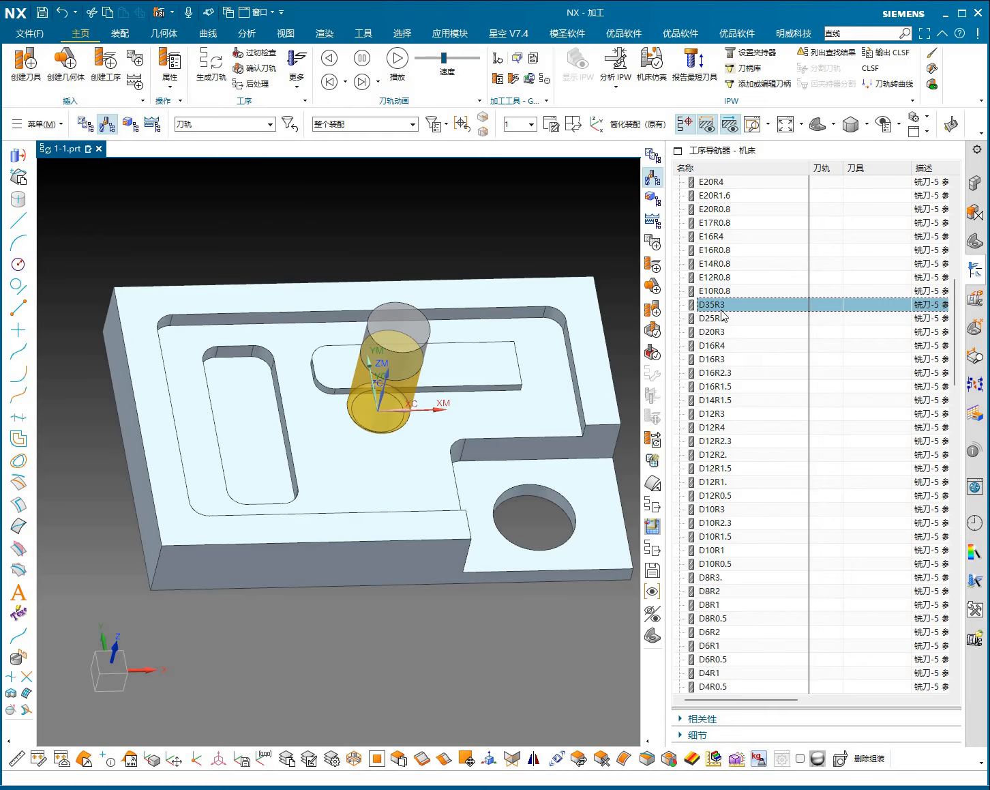
Step: Preview the smaller mills D14R1.5, D12R2., D12R0.5 and D10R3 on the part
{"action": "scroll", "coordinate": [741, 366], "scroll_direction": "down", "scroll_amount": 3}
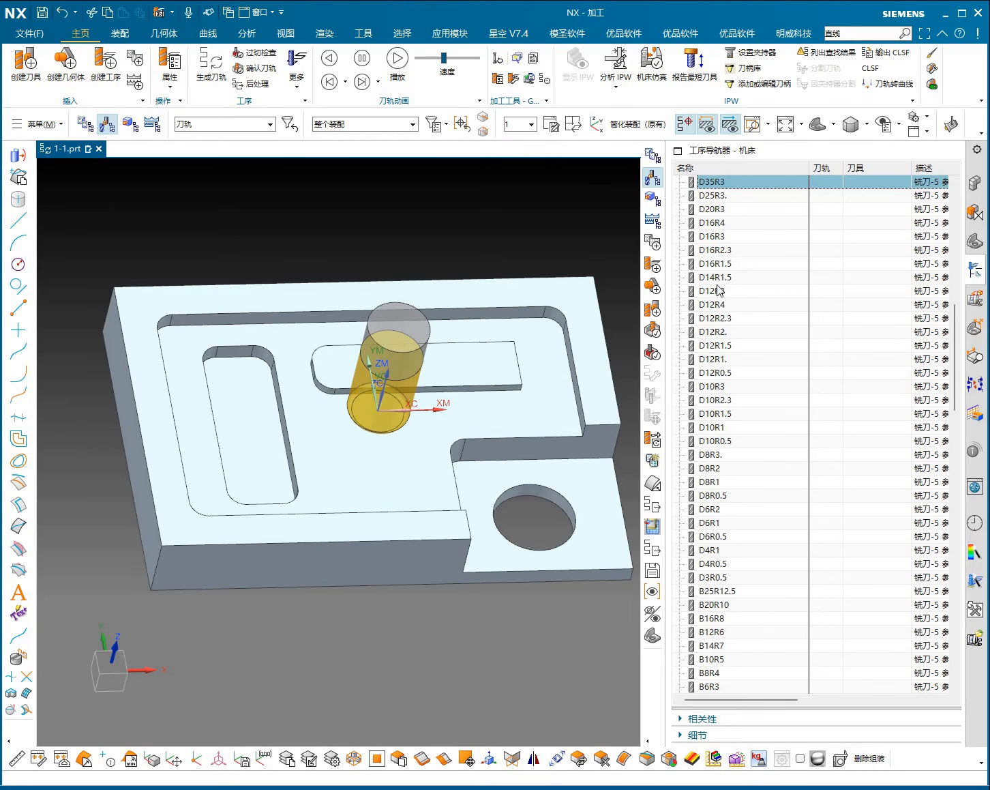
{"action": "left_click", "coordinate": [713, 280]}
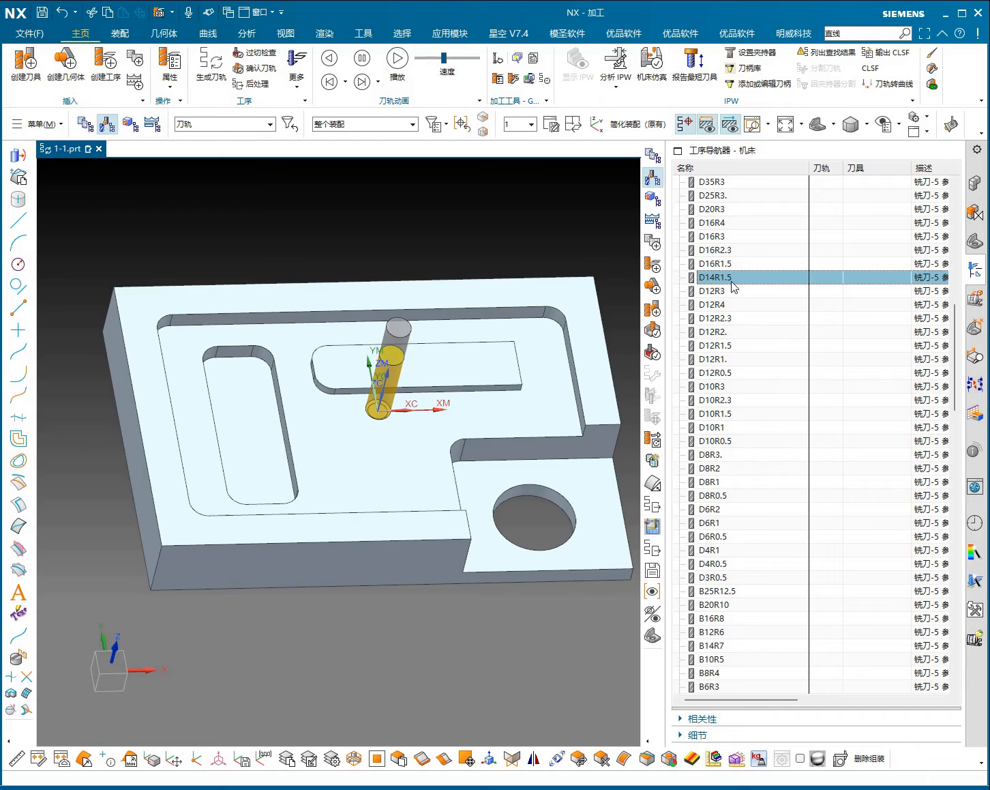
{"action": "left_click", "coordinate": [719, 334]}
{"action": "scroll", "coordinate": [728, 412], "scroll_direction": "up", "scroll_amount": 2}
{"action": "scroll", "coordinate": [726, 389], "scroll_direction": "up", "scroll_amount": 3}
{"action": "scroll", "coordinate": [721, 341], "scroll_direction": "down", "scroll_amount": 5}
{"action": "left_click", "coordinate": [724, 373]}
{"action": "scroll", "coordinate": [726, 267], "scroll_direction": "up", "scroll_amount": 6}
{"action": "scroll", "coordinate": [727, 263], "scroll_direction": "down", "scroll_amount": 7}
{"action": "left_click", "coordinate": [721, 347]}
Step: Duplicate the corner-radius mill D12R0.5 with copy and paste
{"action": "left_click", "coordinate": [720, 333]}
{"action": "right_click", "coordinate": [720, 330]}
{"action": "left_click", "coordinate": [755, 371]}
{"action": "right_click", "coordinate": [724, 332]}
{"action": "left_click", "coordinate": [764, 389]}
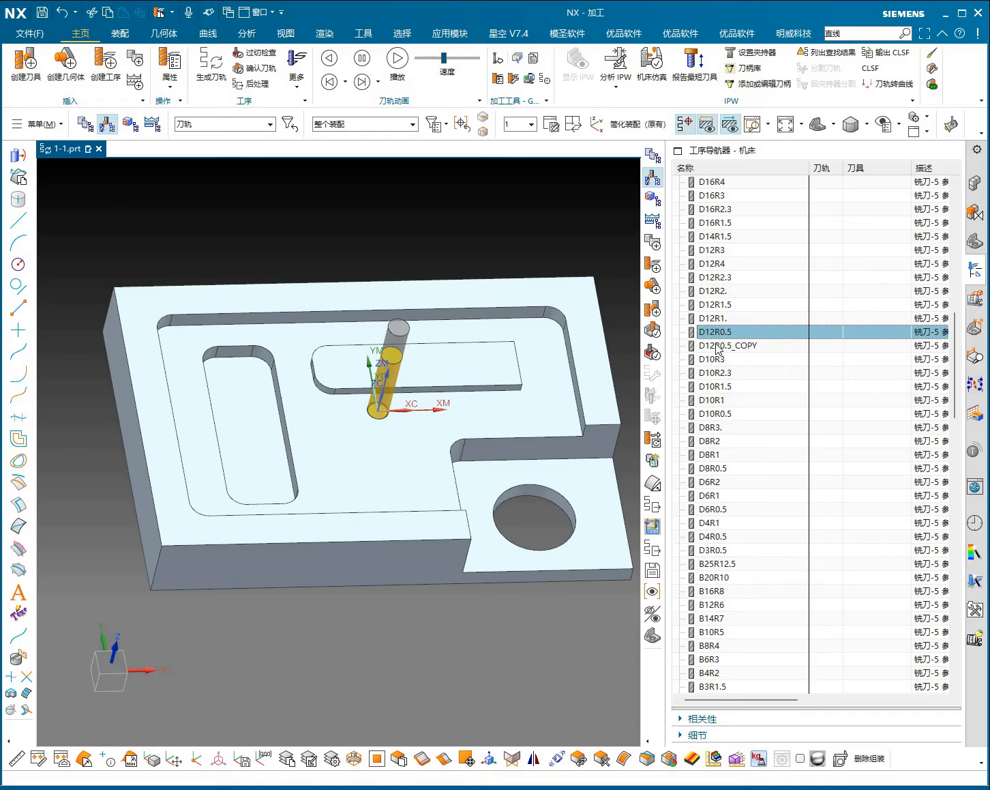
Step: Rename the copied D12R0.5 tool as D12R1.6
{"action": "left_click", "coordinate": [721, 345]}
{"action": "right_click", "coordinate": [721, 345]}
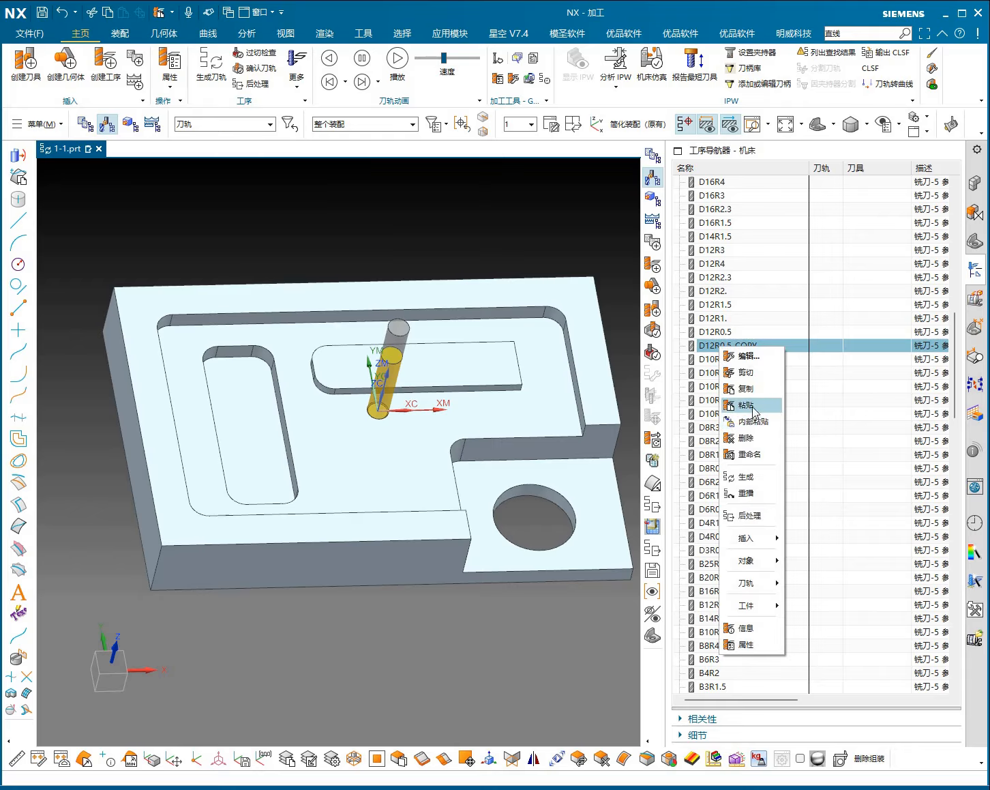
{"action": "left_click", "coordinate": [750, 454]}
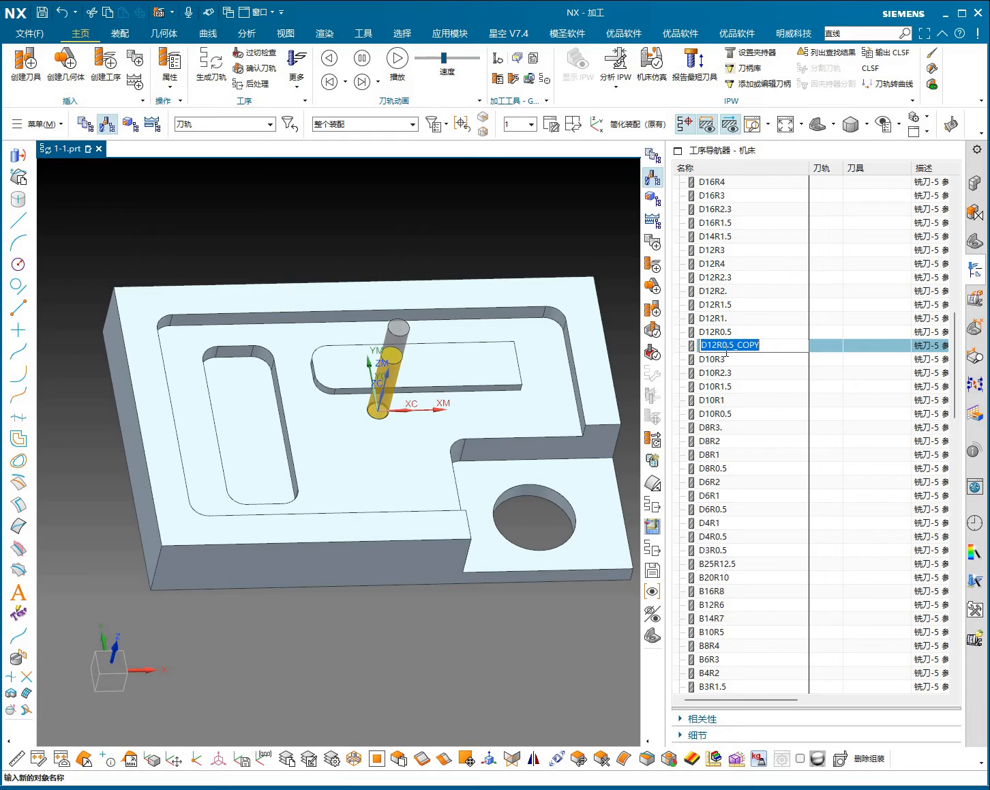
{"action": "left_click_drag", "start_coordinate": [722, 346], "coordinate": [773, 354]}
{"action": "type", "text": "1.6"}
{"action": "key", "text": "Return"}
Step: Set the D12R1.6 tool's lower radius to 1.6 mm and inspect its tip in the preview
{"action": "left_click", "coordinate": [717, 332]}
{"action": "left_click", "coordinate": [710, 346]}
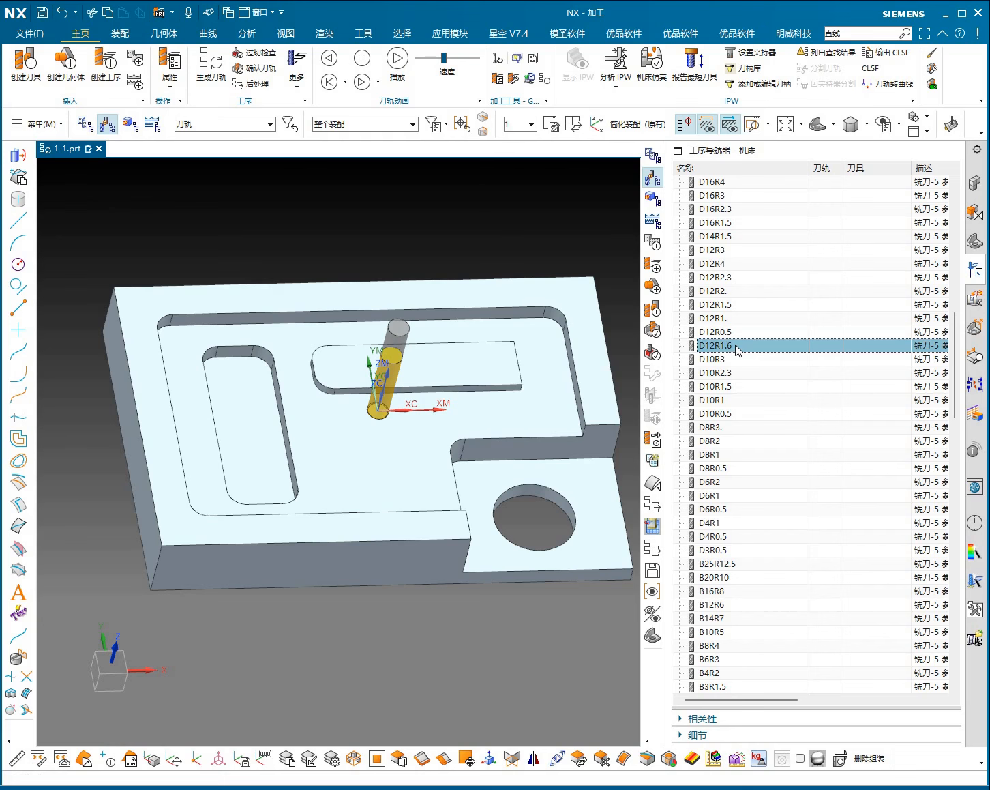
{"action": "double_click", "coordinate": [735, 345]}
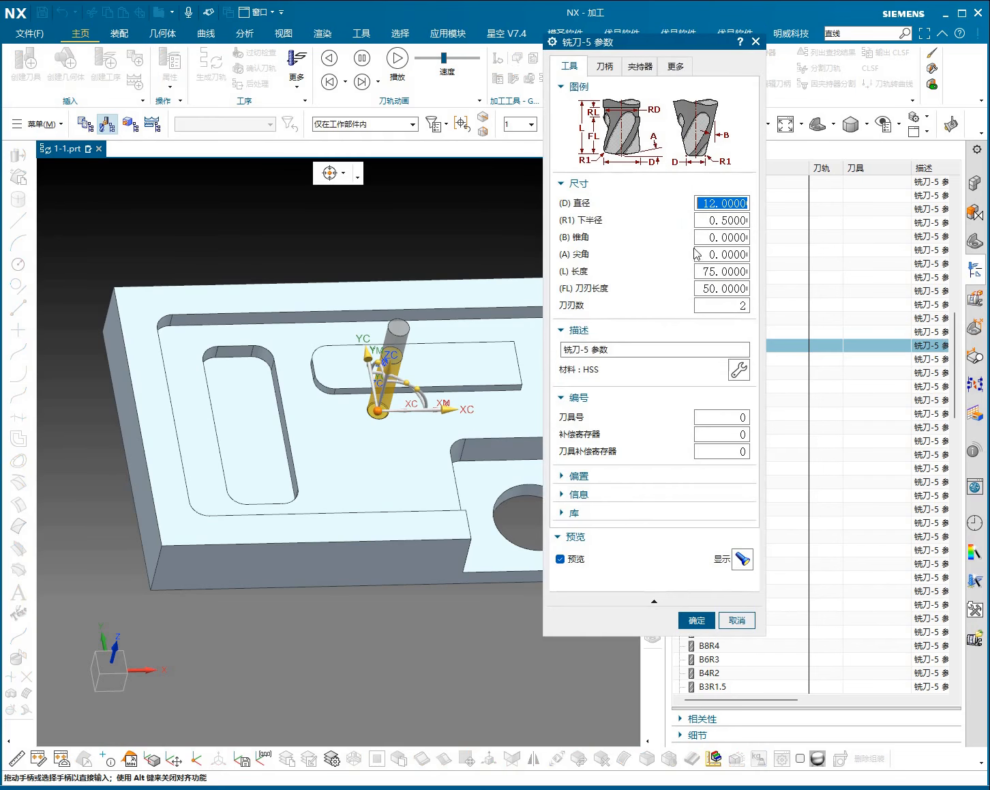
{"action": "left_click_drag", "start_coordinate": [711, 220], "coordinate": [748, 220]}
{"action": "type", "text": "1.6"}
{"action": "key", "text": "Return"}
{"action": "scroll", "coordinate": [402, 421], "scroll_direction": "up", "scroll_amount": 3}
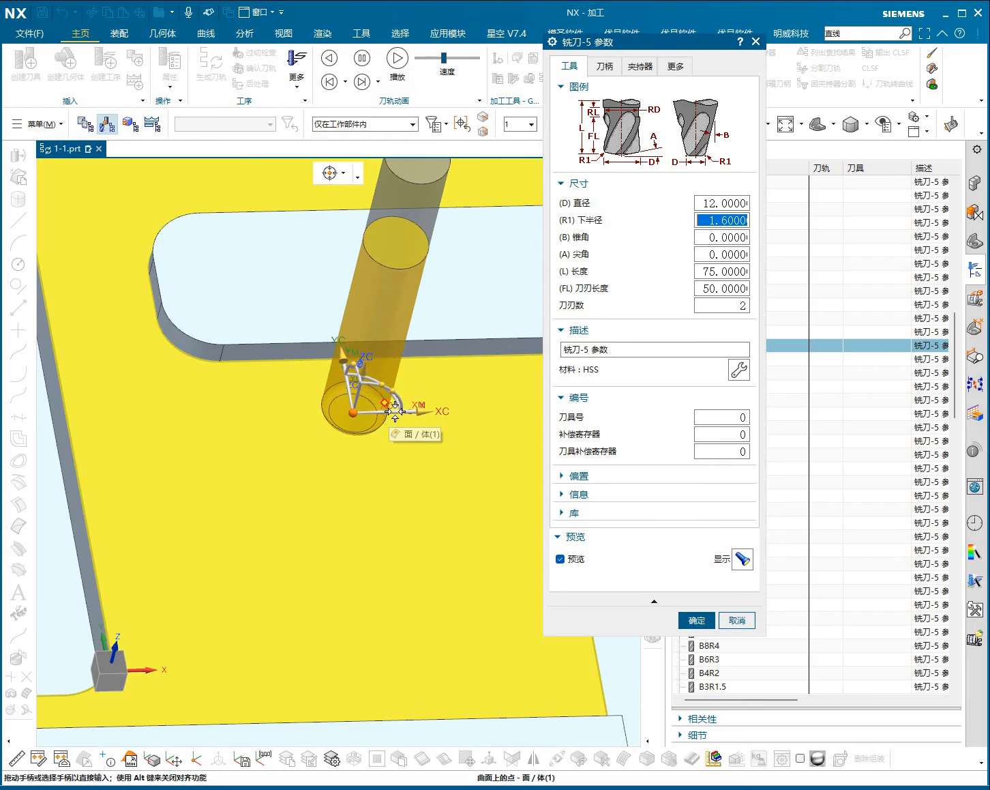
{"action": "scroll", "coordinate": [382, 409], "scroll_direction": "down", "scroll_amount": 5}
Step: Set the D12R1.6 tool's length to 100 mm and its flute length to 40 mm
{"action": "key", "text": "ctrl+alt+f"}
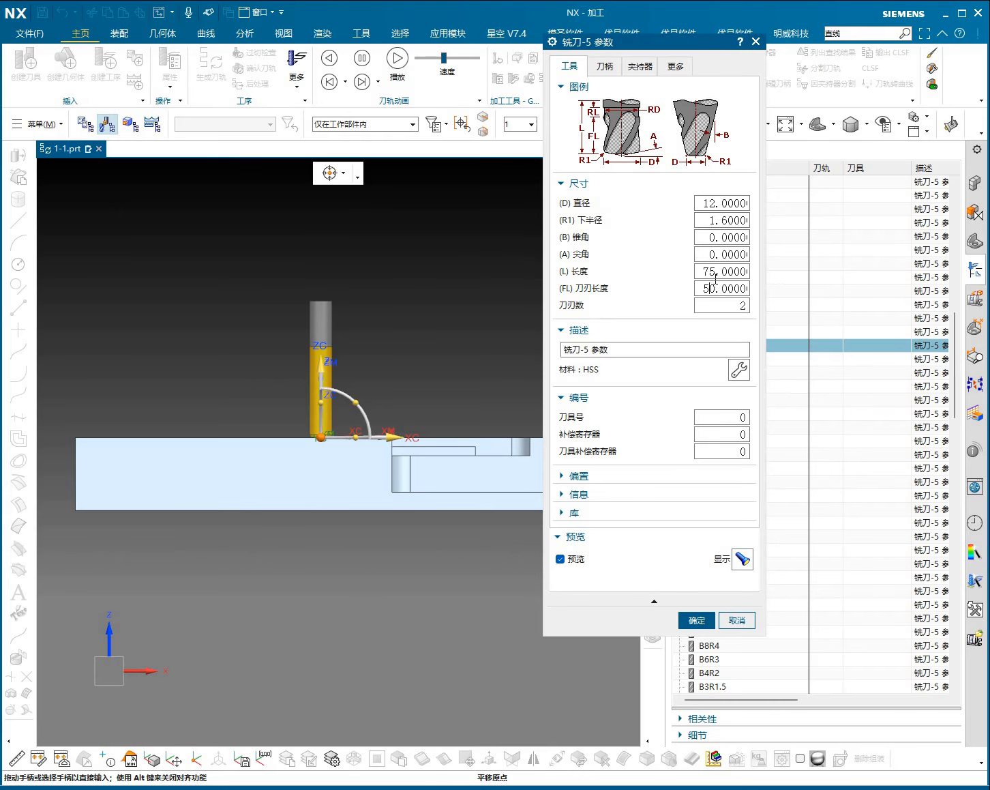
{"action": "scroll", "coordinate": [341, 356], "scroll_direction": "up", "scroll_amount": 5}
{"action": "scroll", "coordinate": [142, 410], "scroll_direction": "down", "scroll_amount": 5}
{"action": "middle_click_drag", "start_coordinate": [312, 398], "coordinate": [401, 397], "text": "shift"}
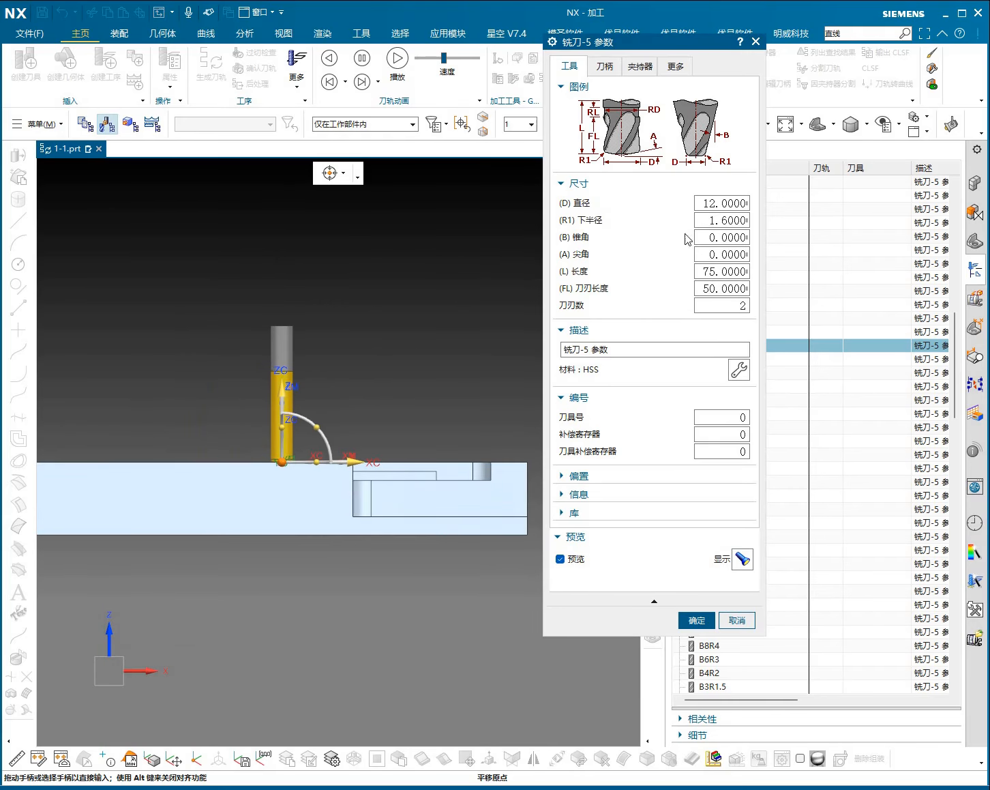
{"action": "double_click", "coordinate": [720, 271]}
{"action": "type", "text": "100"}
{"action": "key", "text": "Tab"}
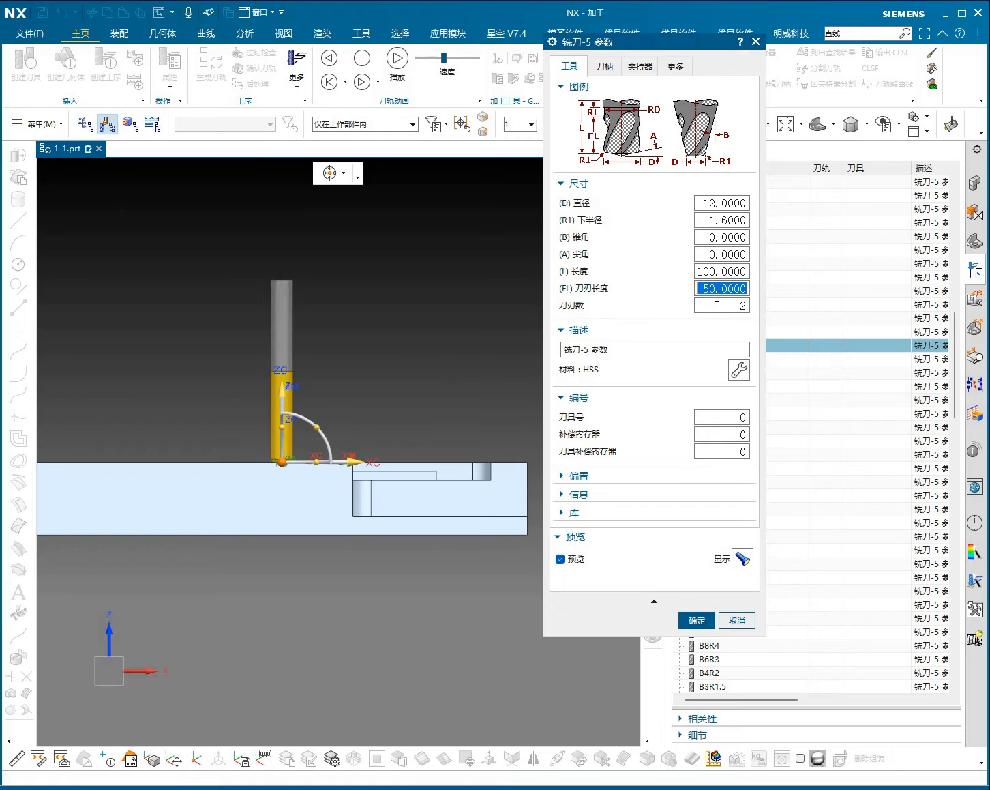
{"action": "type", "text": "40"}
Step: Place the D12R1.6 preview at the base of the part's end face and compare its flute length with the part's height
{"action": "middle_click_drag", "start_coordinate": [491, 404], "coordinate": [384, 438]}
{"action": "scroll", "coordinate": [458, 521], "scroll_direction": "up", "scroll_amount": 2}
{"action": "left_click", "coordinate": [439, 504]}
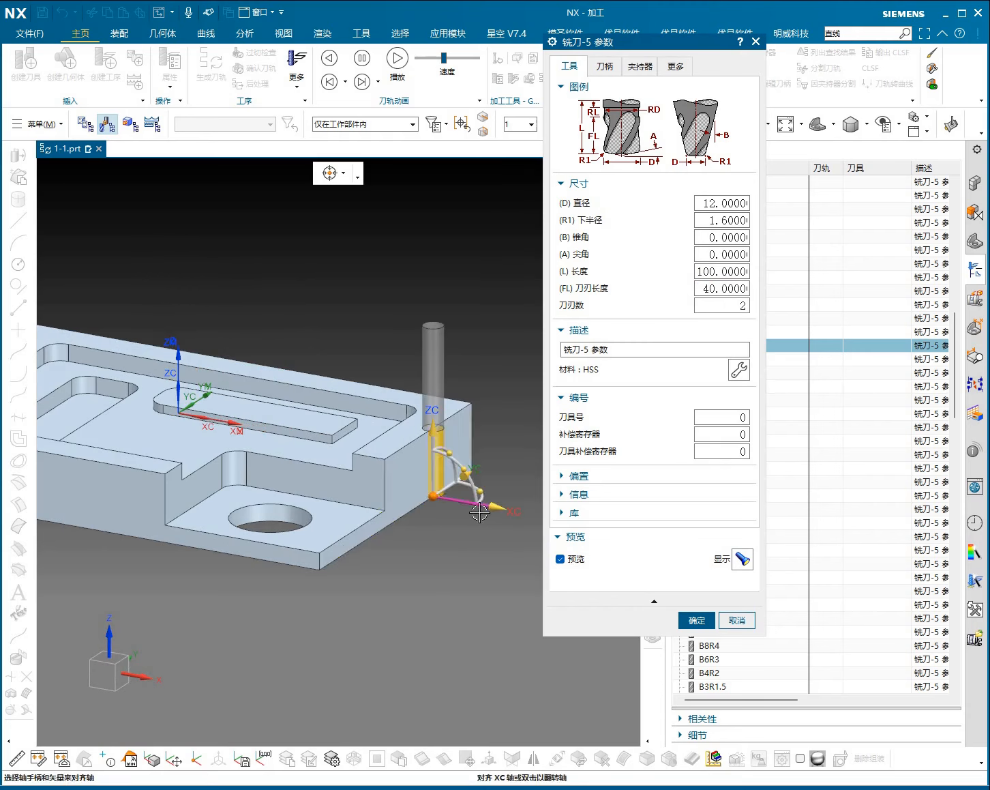
{"action": "scroll", "coordinate": [439, 474], "scroll_direction": "up", "scroll_amount": 1}
{"action": "scroll", "coordinate": [441, 447], "scroll_direction": "up", "scroll_amount": 4}
{"action": "scroll", "coordinate": [426, 406], "scroll_direction": "down", "scroll_amount": 4}
{"action": "middle_click_drag", "start_coordinate": [450, 435], "coordinate": [433, 383]}
{"action": "scroll", "coordinate": [395, 359], "scroll_direction": "up", "scroll_amount": 1}
{"action": "scroll", "coordinate": [395, 359], "scroll_direction": "up", "scroll_amount": 5}
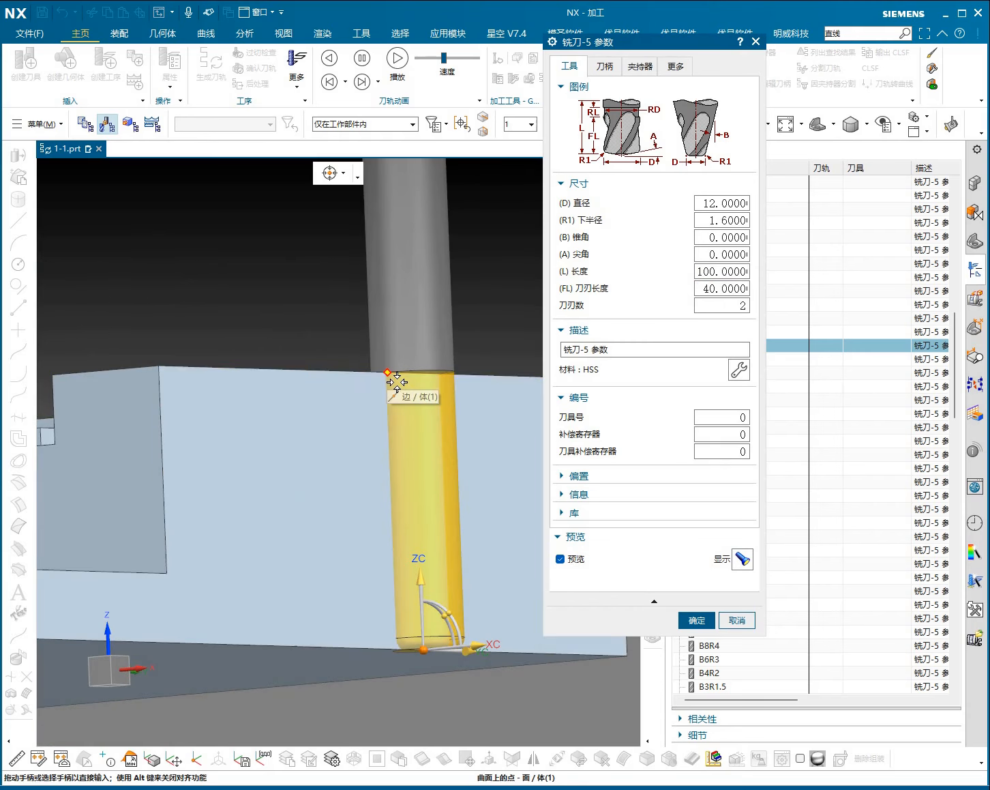
Step: Set the D12R1.6 tool's flute length to 50 mm and check the preview against the part's end face
{"action": "scroll", "coordinate": [387, 382], "scroll_direction": "down", "scroll_amount": 5}
{"action": "middle_click_drag", "start_coordinate": [441, 427], "coordinate": [466, 475]}
{"action": "middle_click_drag", "start_coordinate": [471, 398], "coordinate": [449, 397]}
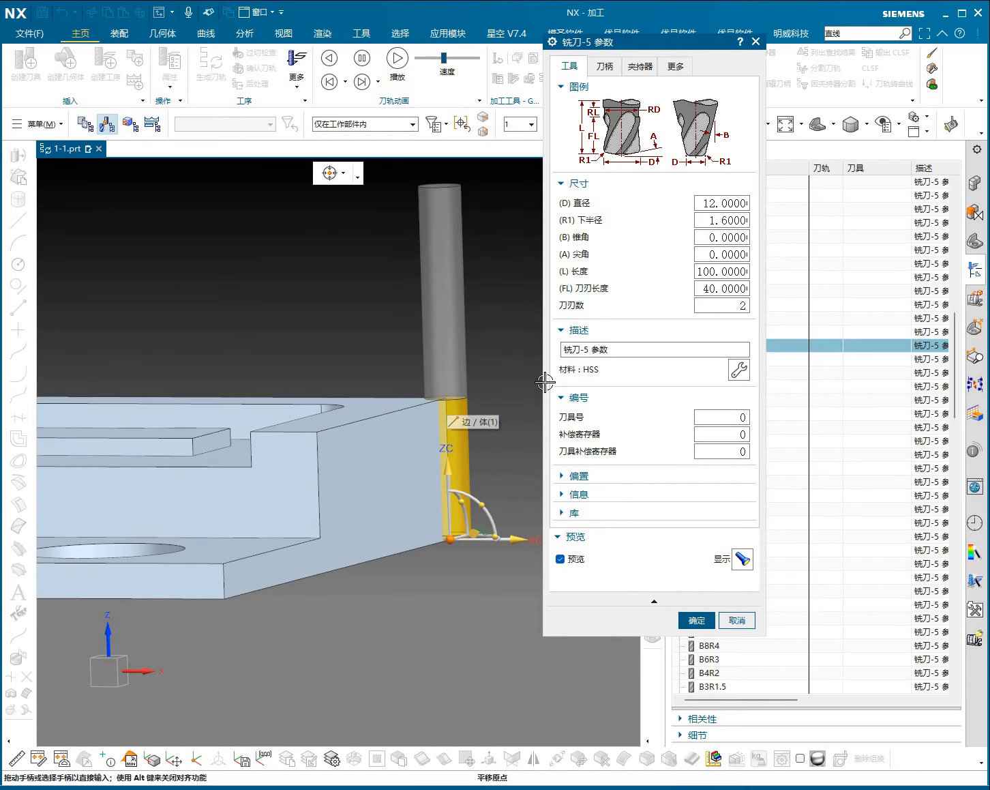
{"action": "double_click", "coordinate": [730, 293]}
{"action": "type", "text": "50"}
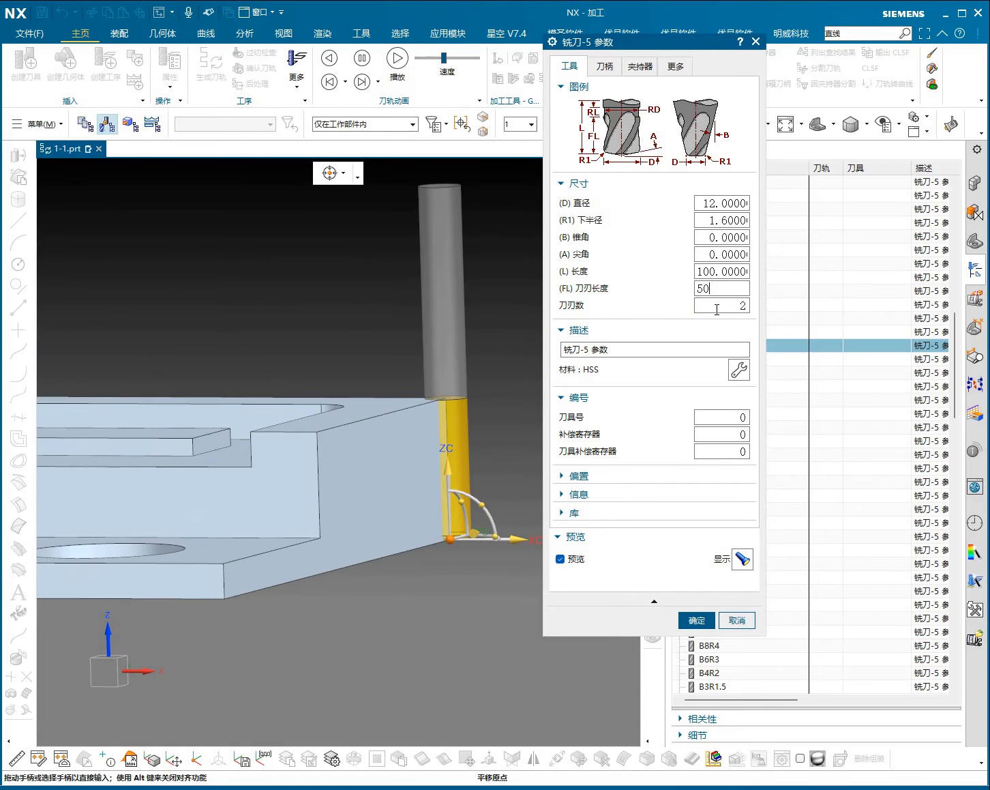
{"action": "key", "text": "Return"}
{"action": "middle_click_drag", "start_coordinate": [442, 438], "coordinate": [498, 437]}
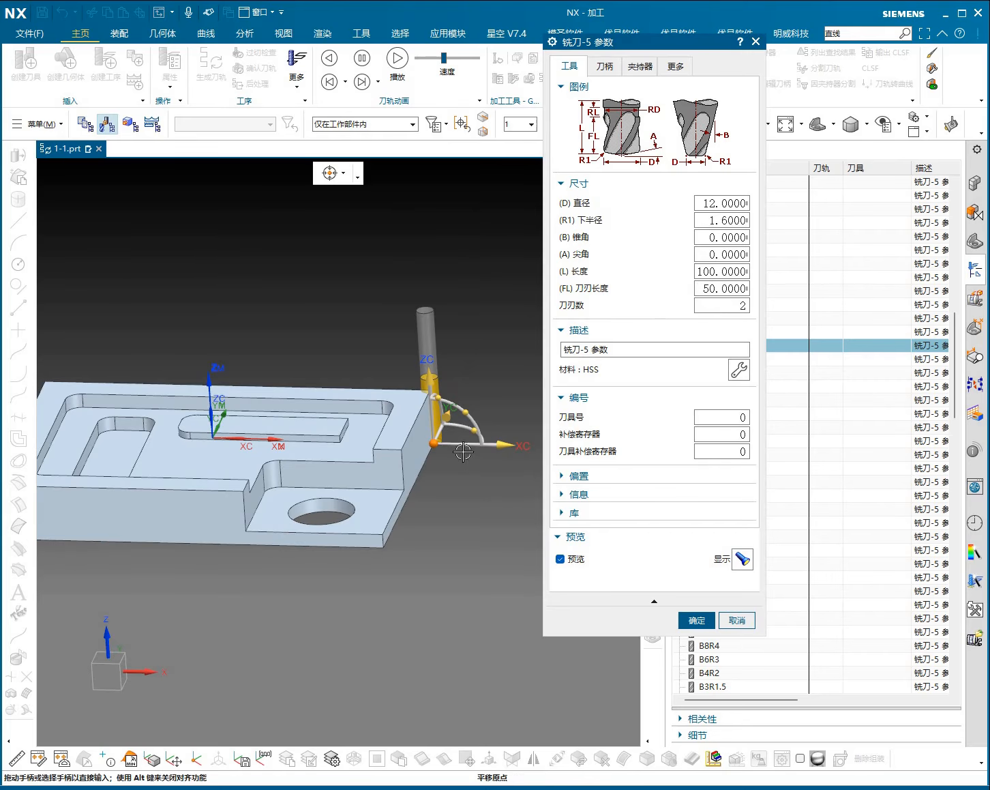
{"action": "middle_click_drag", "start_coordinate": [458, 447], "coordinate": [418, 453]}
{"action": "scroll", "coordinate": [442, 459], "scroll_direction": "up", "scroll_amount": 2}
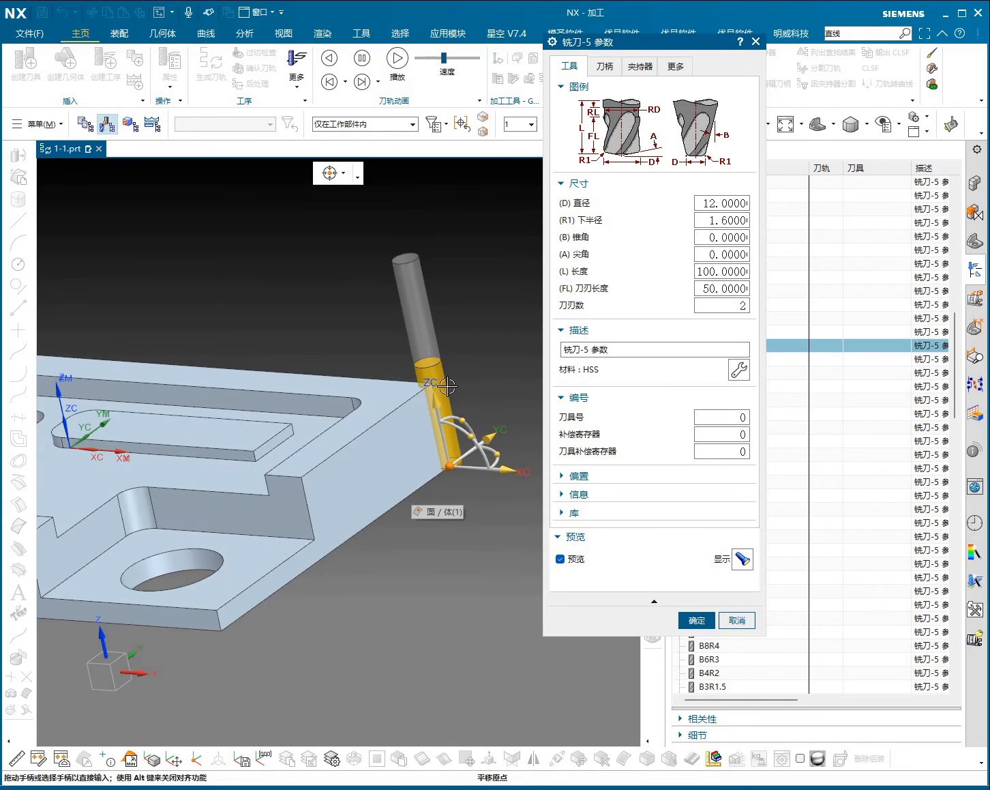
Step: Try a flute length of 1 mm and move the tool preview lower on the part's end face
{"action": "double_click", "coordinate": [729, 291]}
{"action": "type", "text": "1"}
{"action": "key", "text": "Return"}
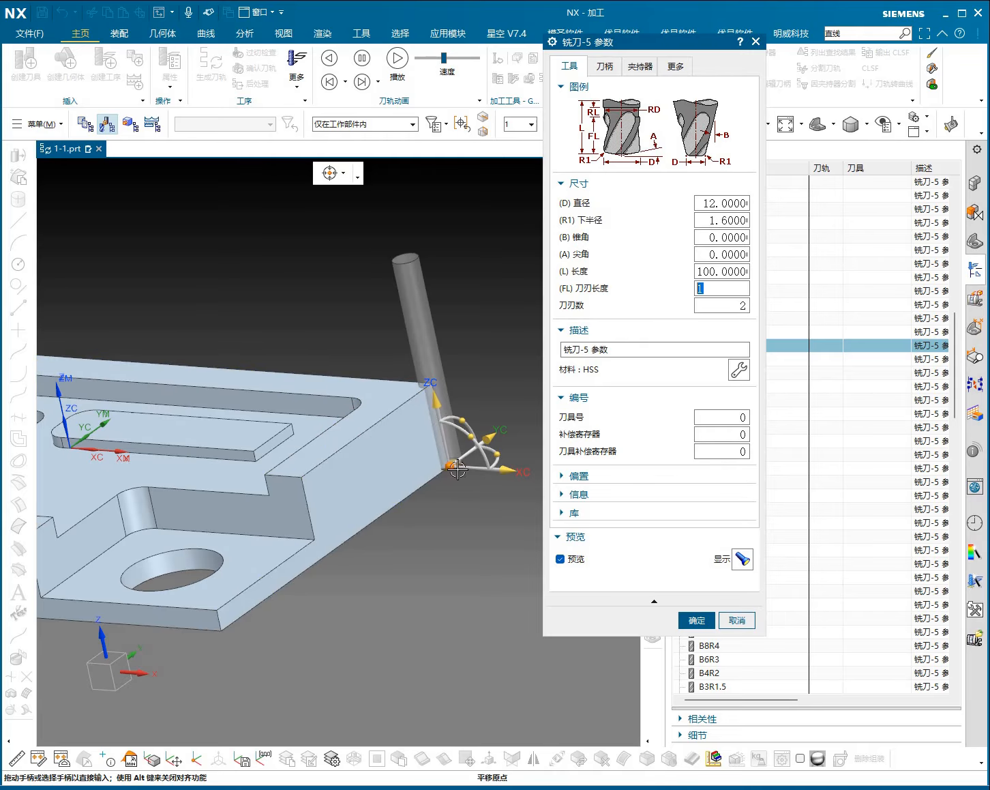
{"action": "middle_click", "coordinate": [404, 517]}
{"action": "left_click", "coordinate": [405, 517]}
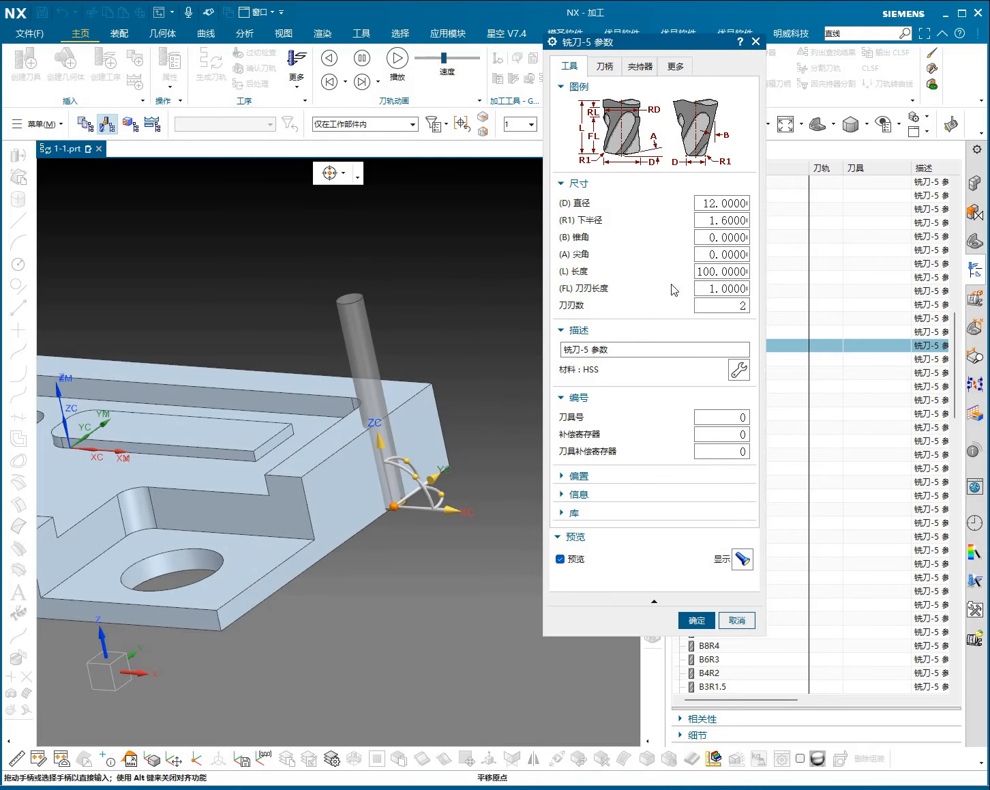
Step: Set the D12R1.6 tool's flute length to 50 mm and its length to 70 mm
{"action": "left_click", "coordinate": [730, 292]}
{"action": "type", "text": "5"}
{"action": "key", "text": "Return"}
{"action": "left_click", "coordinate": [736, 272]}
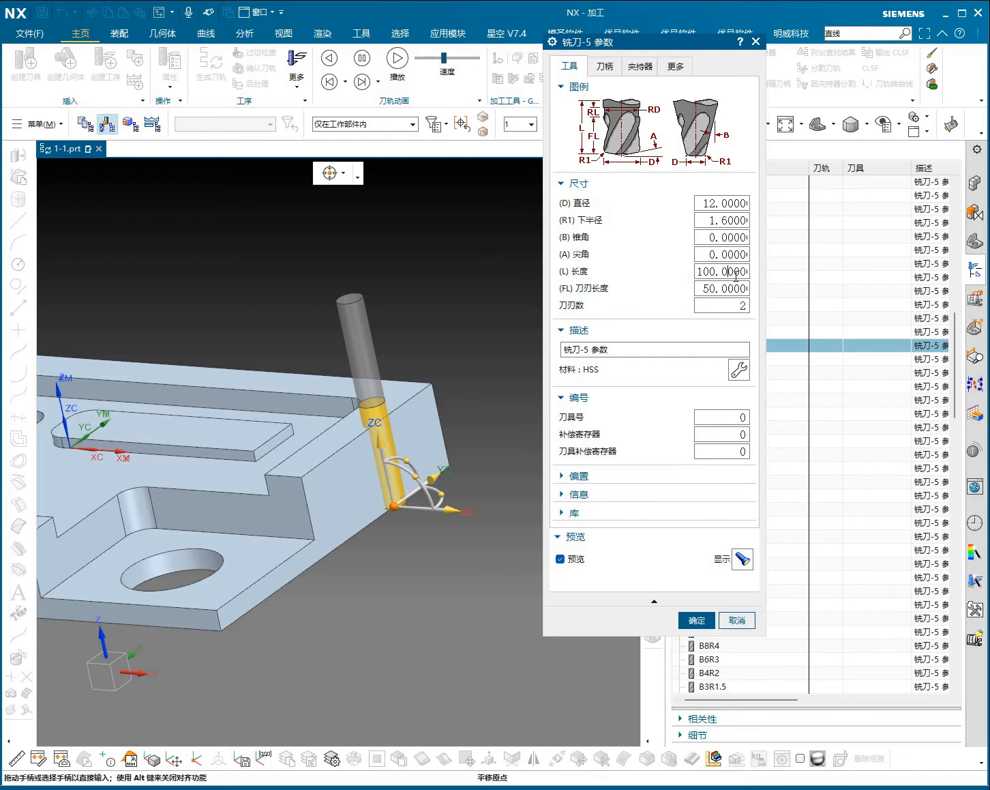
{"action": "double_click", "coordinate": [729, 277]}
{"action": "type", "text": "70"}
{"action": "key", "text": "Return"}
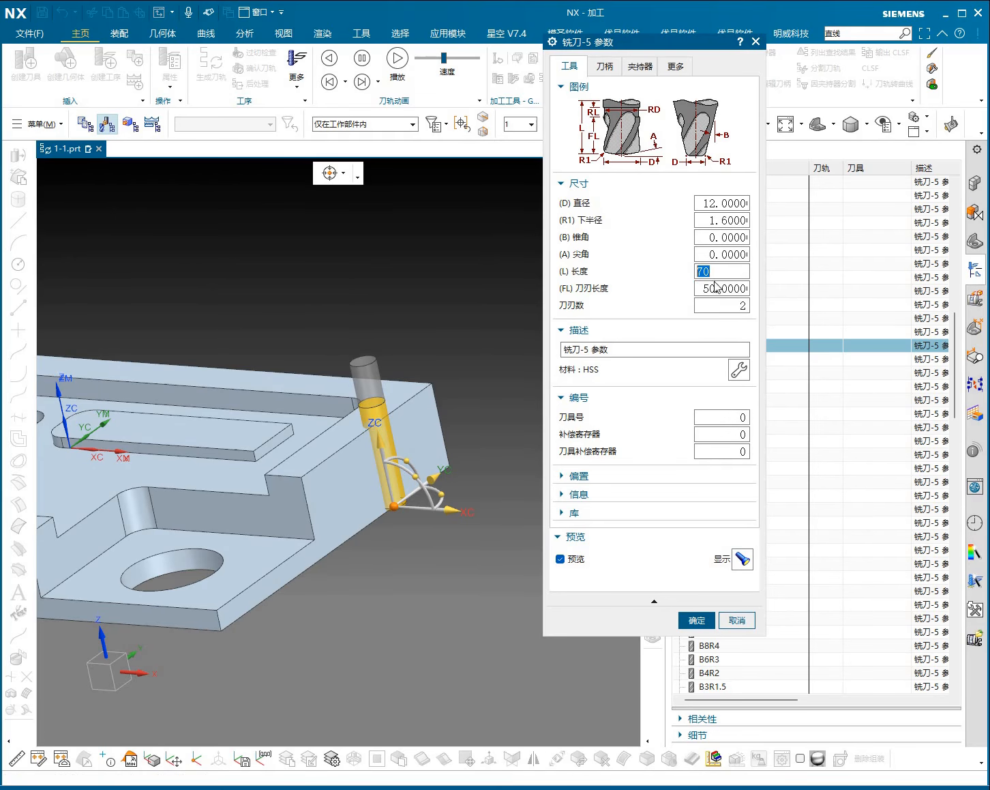
Step: Compare the D12R1.6 preview with the part's height in a side-on view and accept the tool parameters
{"action": "scroll", "coordinate": [437, 431], "scroll_direction": "down", "scroll_amount": 2}
{"action": "middle_click_drag", "start_coordinate": [437, 431], "coordinate": [488, 389]}
{"action": "scroll", "coordinate": [403, 478], "scroll_direction": "up", "scroll_amount": 3}
{"action": "scroll", "coordinate": [466, 386], "scroll_direction": "down", "scroll_amount": 1}
{"action": "key", "text": "F8"}
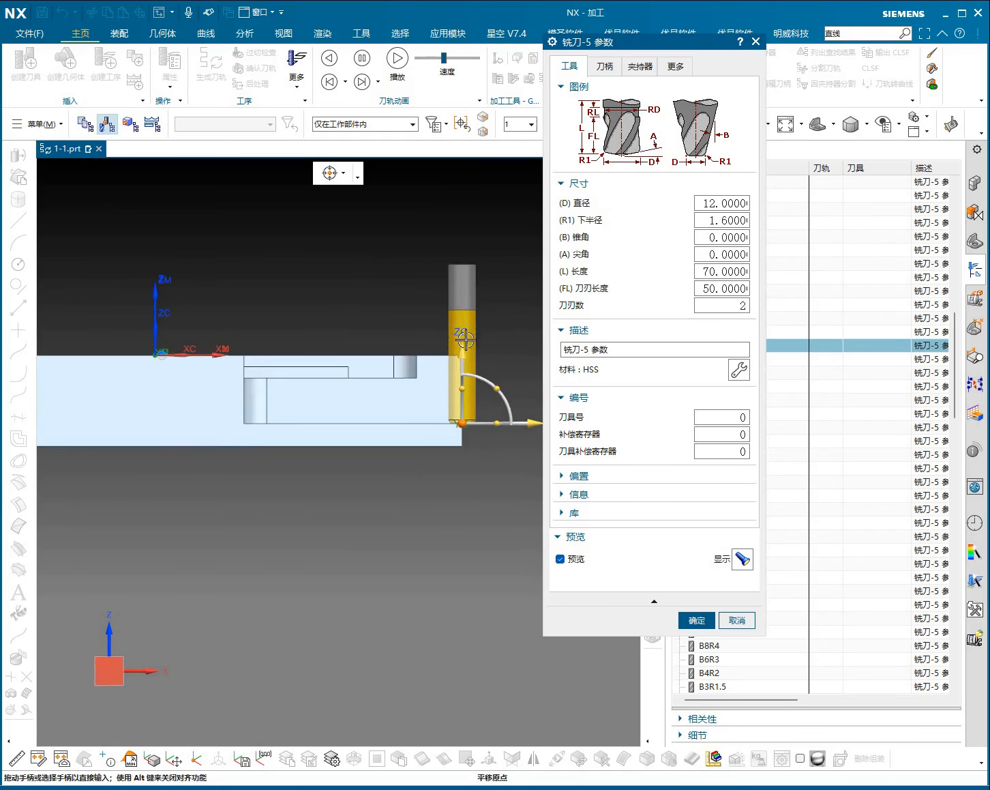
{"action": "scroll", "coordinate": [458, 357], "scroll_direction": "up", "scroll_amount": 2}
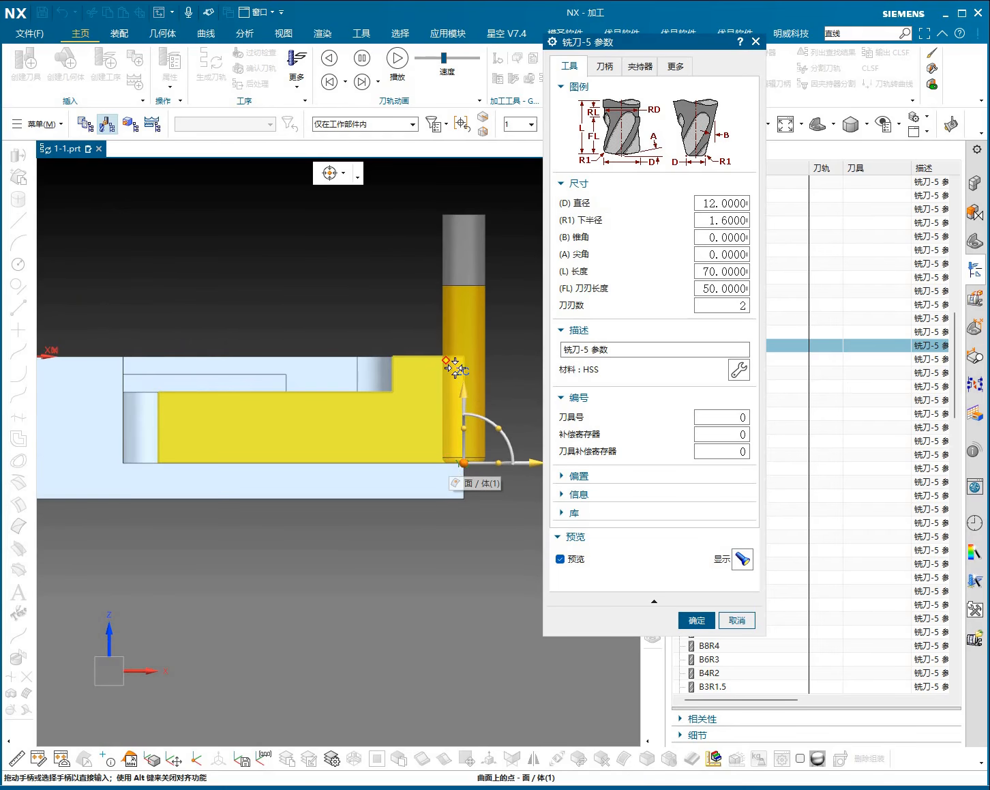
{"action": "middle_click_drag", "start_coordinate": [451, 427], "coordinate": [441, 526]}
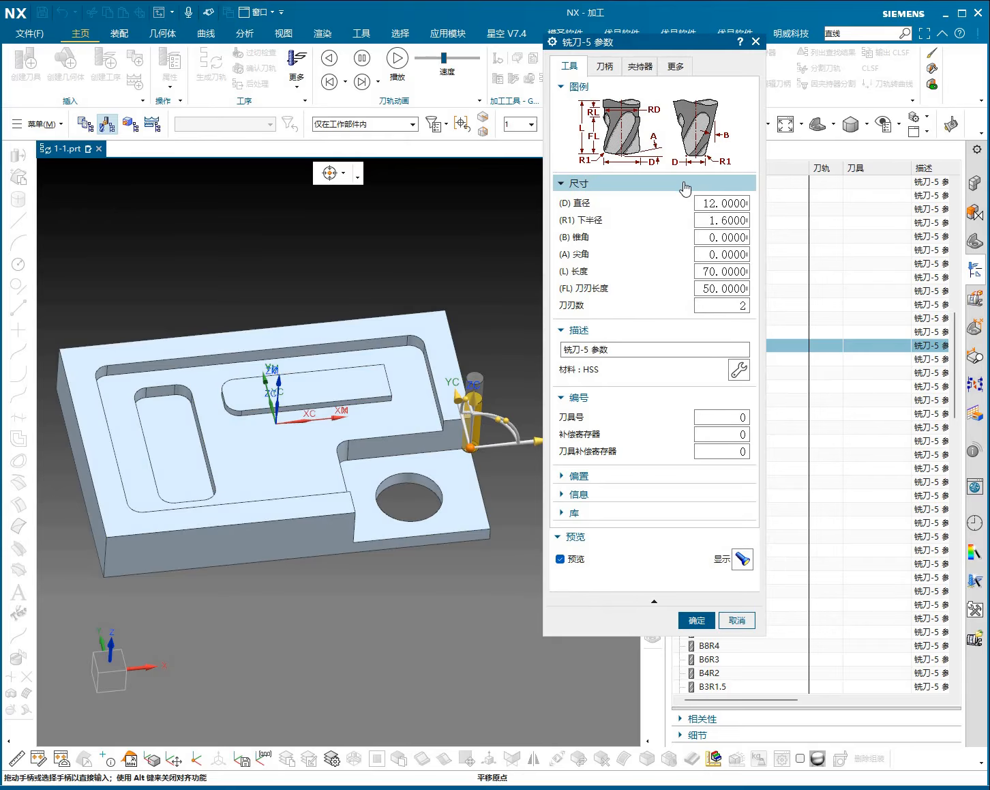
{"action": "mouse_move", "coordinate": [683, 198]}
{"action": "left_mouse_down"}
{"action": "mouse_move", "coordinate": [679, 273]}
{"action": "mouse_move", "coordinate": [774, 194]}
{"action": "mouse_move", "coordinate": [675, 196]}
{"action": "left_mouse_up"}
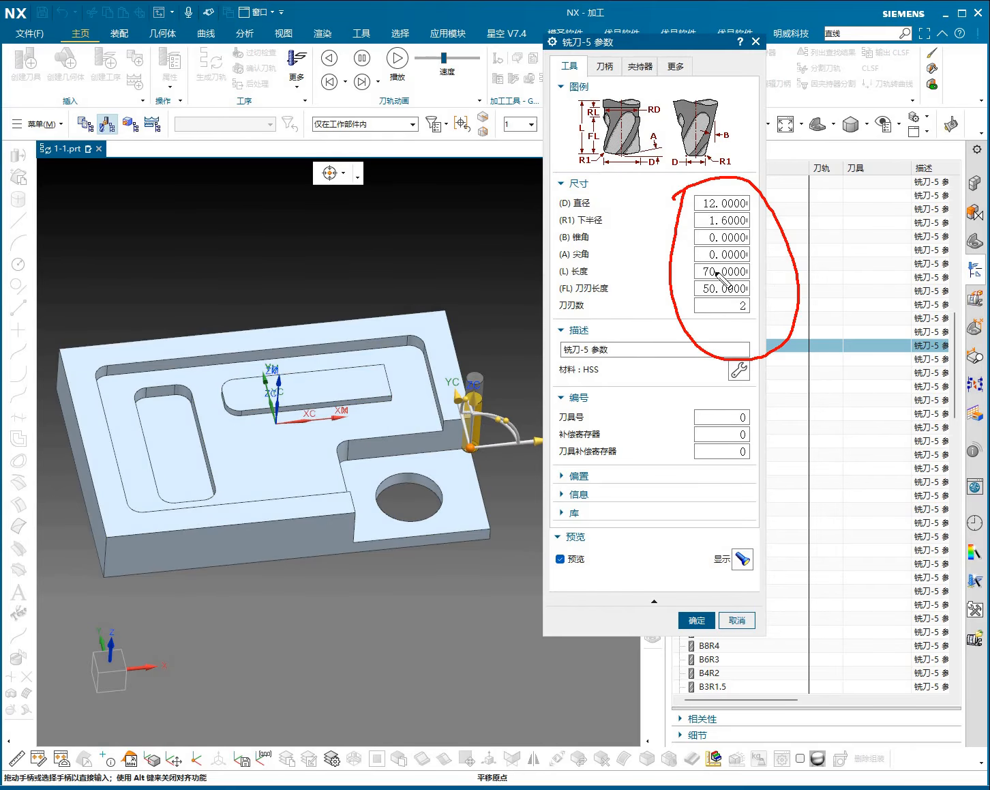
{"action": "key", "text": "Escape"}
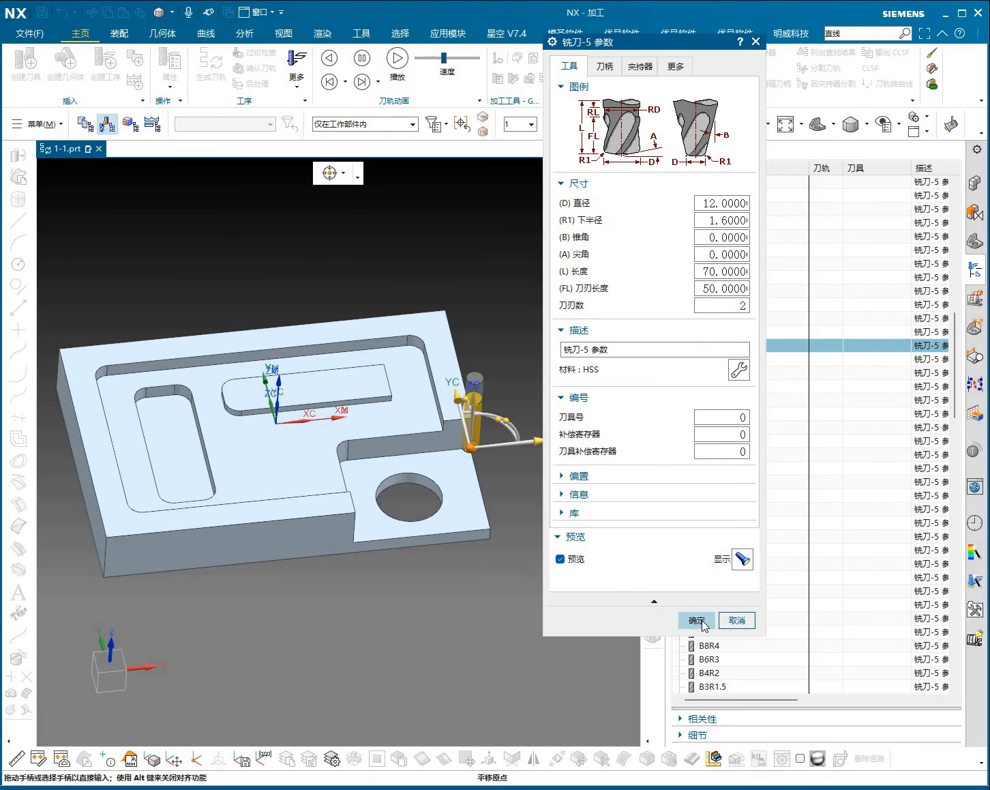
{"action": "left_click", "coordinate": [696, 620]}
Step: Preview the smaller corner-radius cutters on the part, from D10R0.5 down to D3R0.5
{"action": "left_click", "coordinate": [717, 413]}
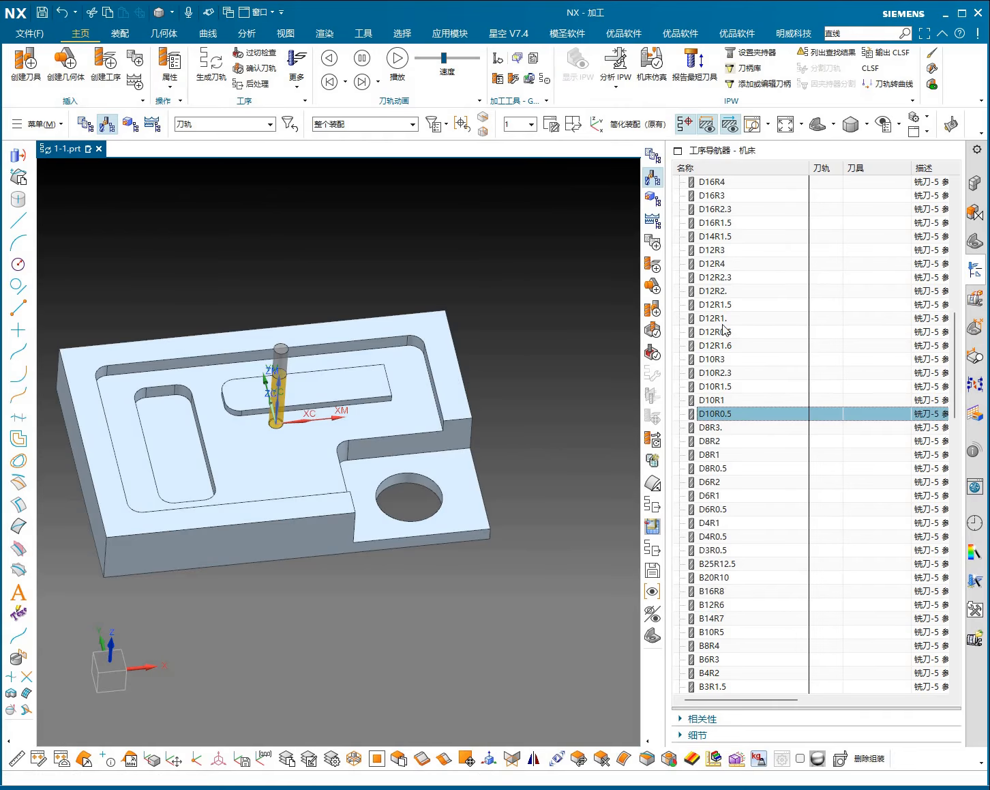
{"action": "left_click", "coordinate": [724, 385]}
{"action": "left_click", "coordinate": [722, 401]}
{"action": "left_click", "coordinate": [725, 469]}
{"action": "left_click", "coordinate": [727, 495]}
{"action": "scroll", "coordinate": [733, 410], "scroll_direction": "down", "scroll_amount": 4}
{"action": "scroll", "coordinate": [720, 403], "scroll_direction": "down", "scroll_amount": 1}
{"action": "left_click", "coordinate": [714, 318]}
{"action": "left_click", "coordinate": [715, 305]}
{"action": "left_click", "coordinate": [718, 292]}
{"action": "left_click", "coordinate": [718, 278]}
{"action": "left_click", "coordinate": [716, 264]}
{"action": "left_click", "coordinate": [720, 291]}
{"action": "left_click", "coordinate": [712, 345]}
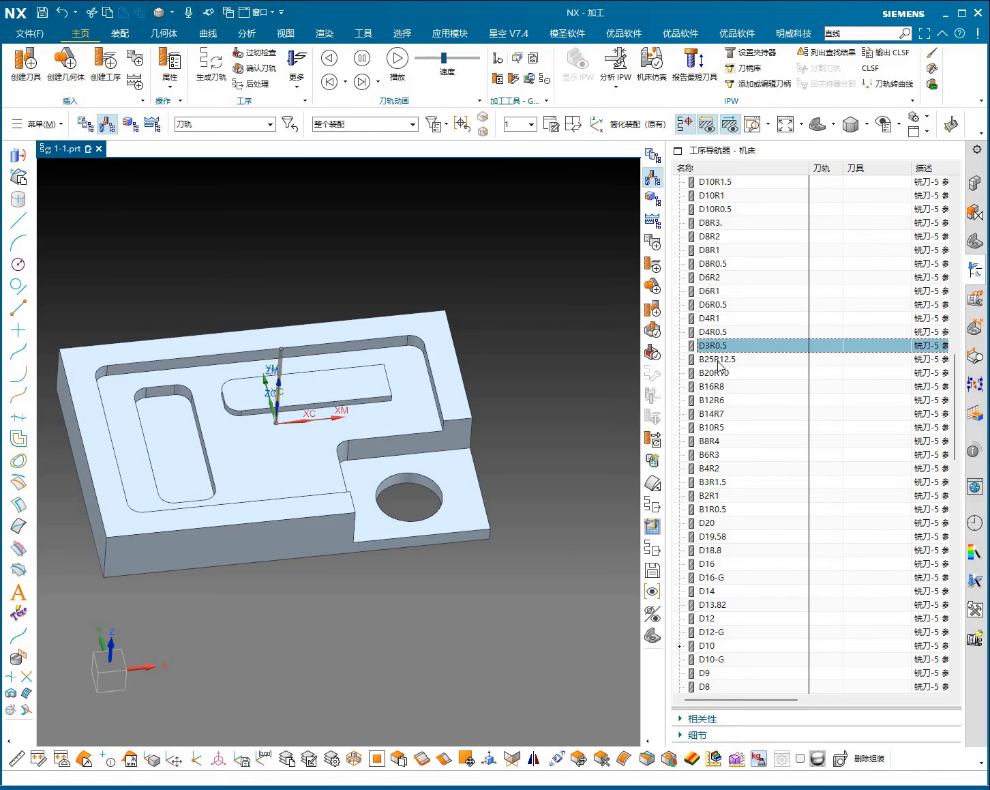
Step: Preview the large ball cutters on the part, including B25R12.5, B16R8, B14R7 and B12R6
{"action": "left_click", "coordinate": [701, 360]}
{"action": "left_click", "coordinate": [723, 388]}
{"action": "left_click", "coordinate": [724, 361]}
{"action": "left_click", "coordinate": [723, 373]}
{"action": "left_click", "coordinate": [727, 414]}
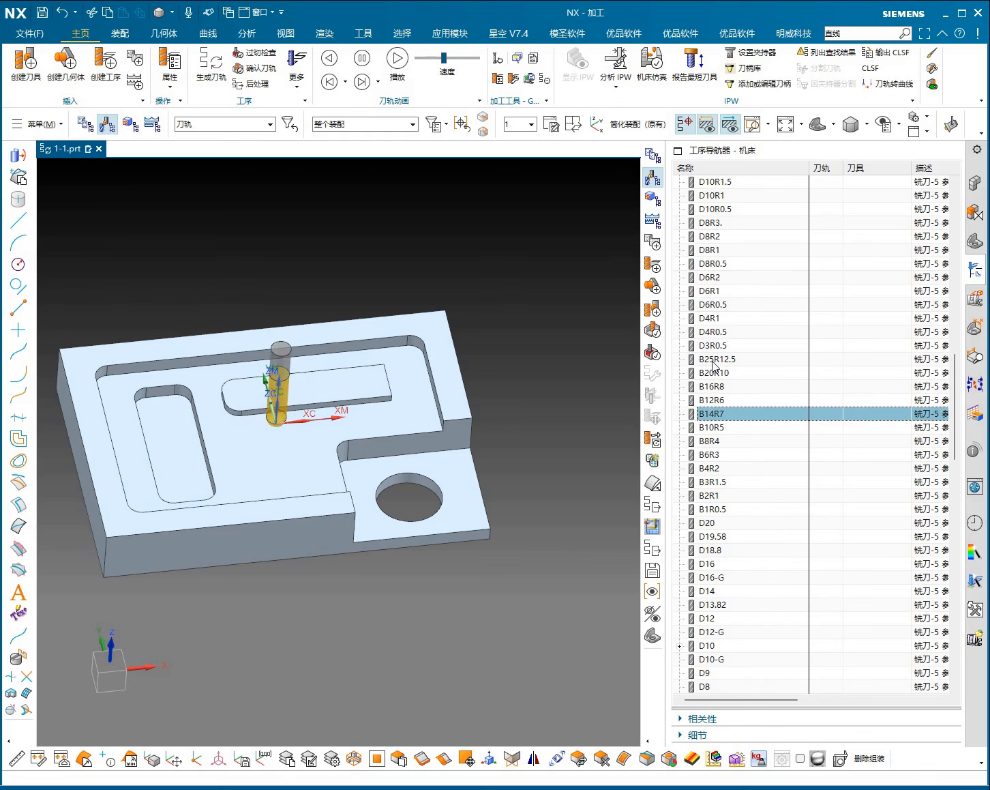
{"action": "key", "text": "Up"}
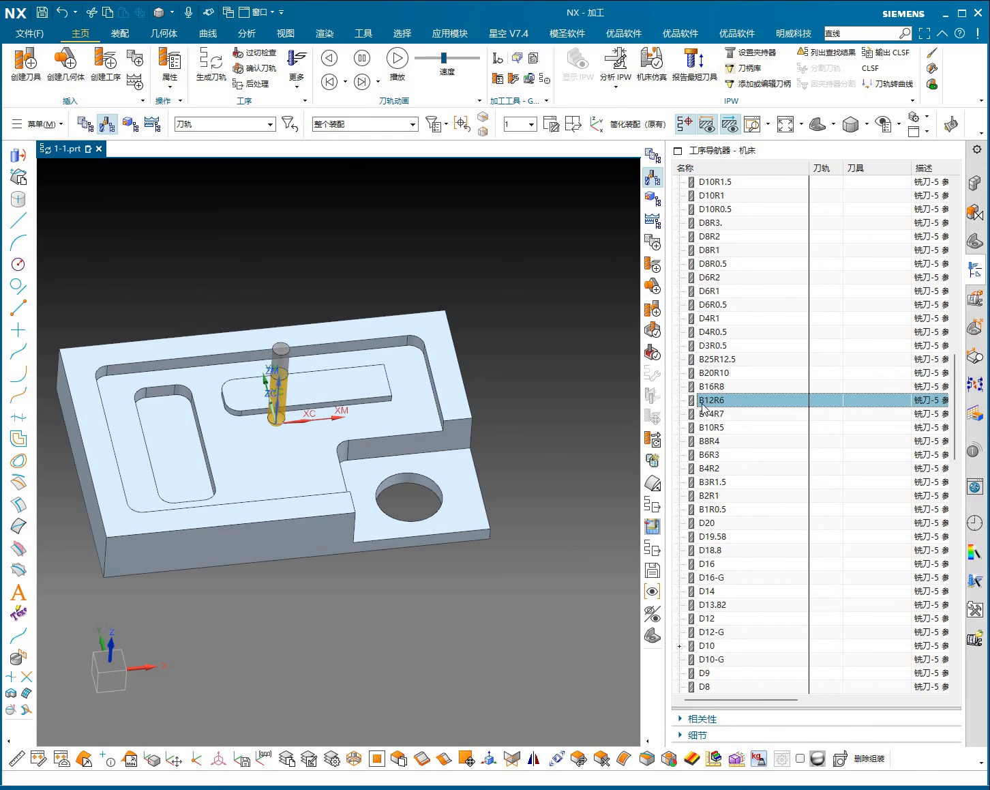
Step: Open the B12R6 tool's parameters, examine its diameter and lower radius, and close them without changes
{"action": "scroll", "coordinate": [293, 426], "scroll_direction": "up", "scroll_amount": 4}
{"action": "scroll", "coordinate": [304, 460], "scroll_direction": "down", "scroll_amount": 6}
{"action": "double_click", "coordinate": [734, 405]}
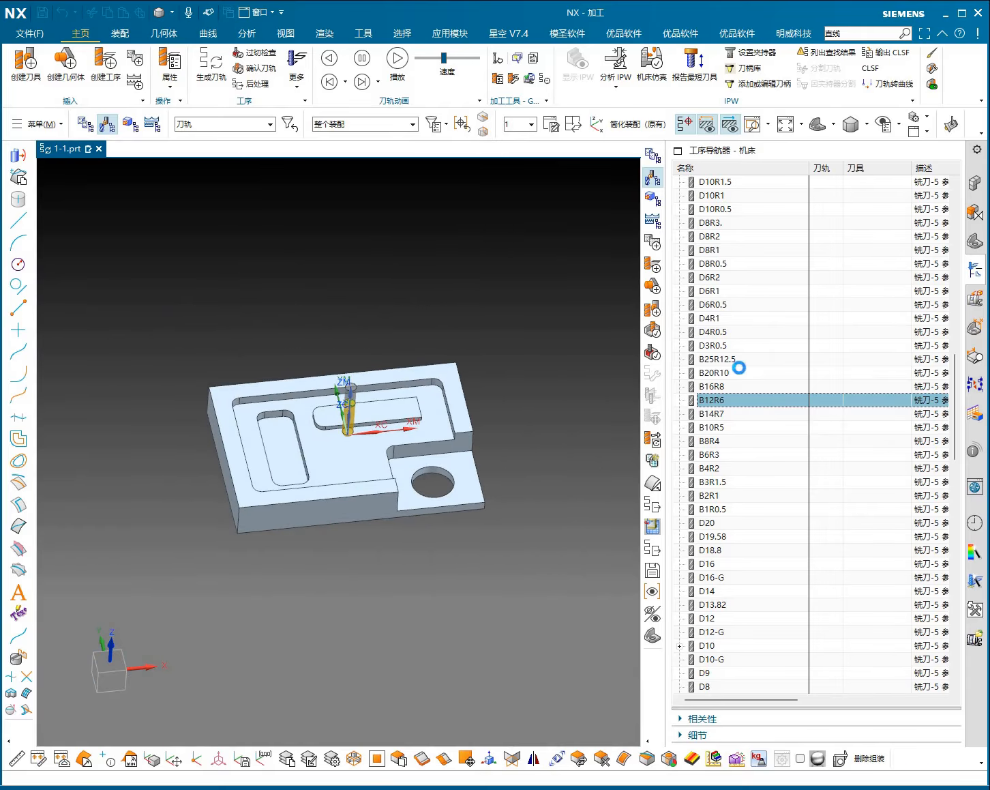
{"action": "mouse_move", "coordinate": [705, 209]}
{"action": "left_mouse_down"}
{"action": "mouse_move", "coordinate": [735, 211]}
{"action": "mouse_move", "coordinate": [710, 229]}
{"action": "left_mouse_up"}
{"action": "double_click", "coordinate": [712, 221]}
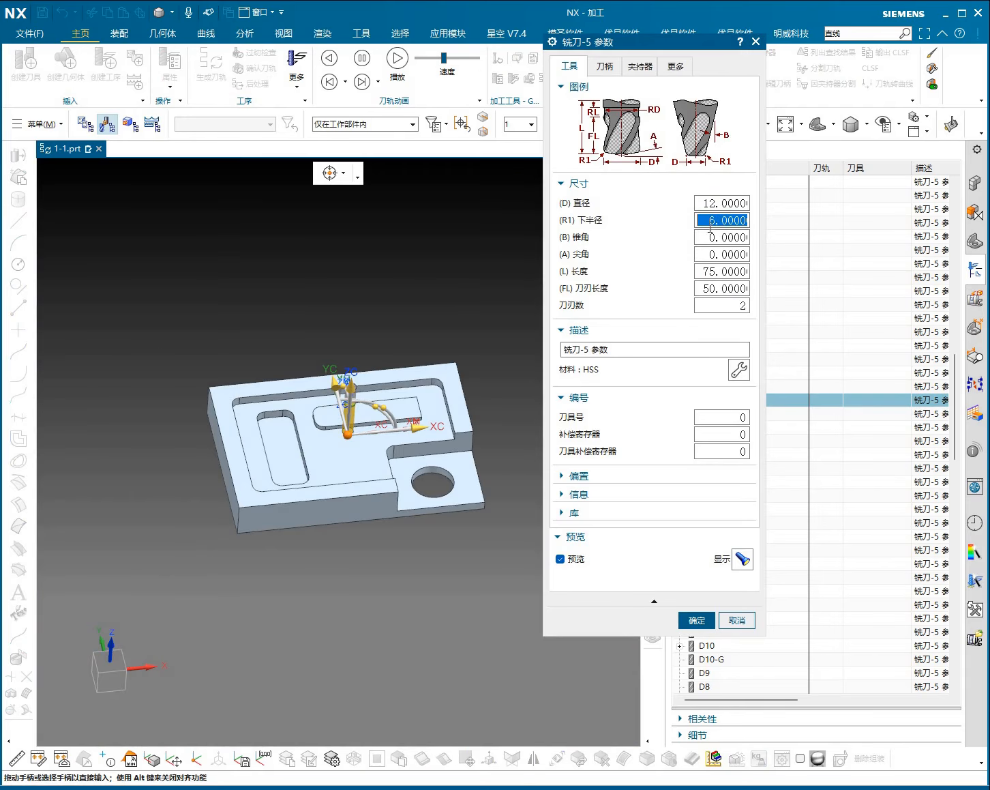
{"action": "left_click", "coordinate": [739, 619]}
Step: Preview the ball cutters from B10R5 down to B1R0.5 and back up to B25R12.5
{"action": "left_click", "coordinate": [735, 427]}
{"action": "left_click", "coordinate": [715, 457]}
{"action": "left_click", "coordinate": [716, 482]}
{"action": "left_click", "coordinate": [718, 496]}
{"action": "left_click", "coordinate": [716, 509]}
{"action": "left_click", "coordinate": [717, 482]}
{"action": "left_click", "coordinate": [715, 454]}
{"action": "left_click", "coordinate": [716, 400]}
{"action": "left_click", "coordinate": [718, 356]}
Step: Compare corner-radius cutters such as D4R0.5, D8R3. and D16R1.5 with the B6R3 ball cutter
{"action": "left_click", "coordinate": [716, 334]}
{"action": "left_click", "coordinate": [716, 319]}
{"action": "left_click", "coordinate": [714, 277]}
{"action": "left_click", "coordinate": [712, 250]}
{"action": "left_click", "coordinate": [711, 306]}
{"action": "scroll", "coordinate": [728, 404], "scroll_direction": "down", "scroll_amount": 4}
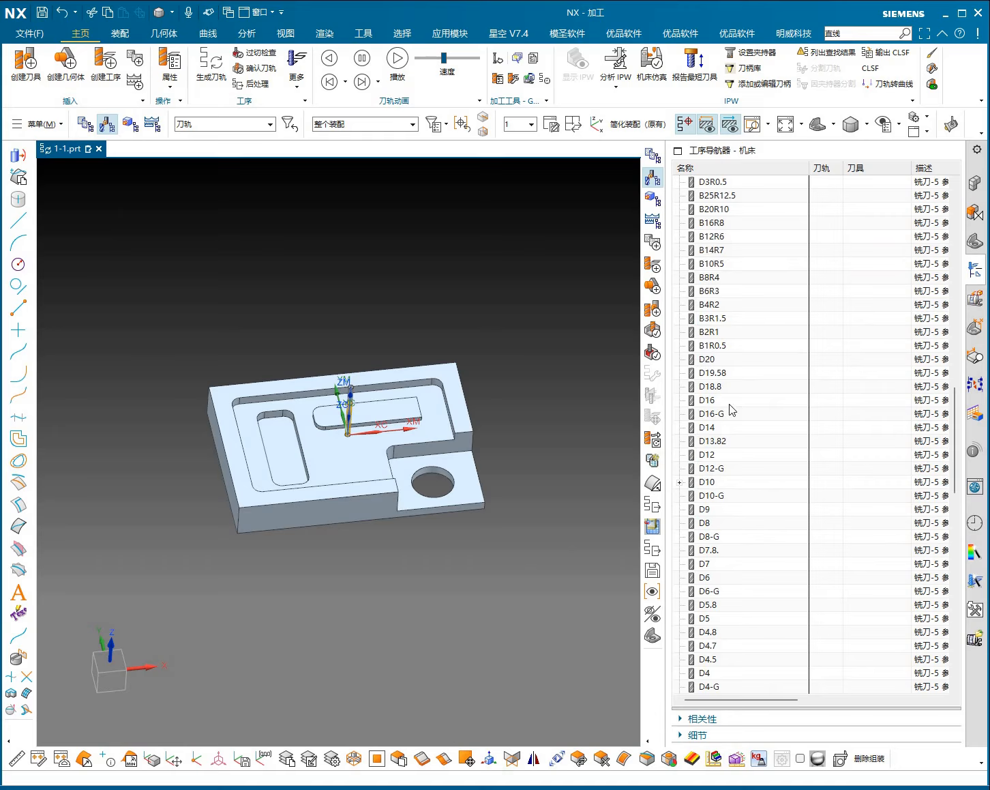
{"action": "left_click", "coordinate": [707, 296]}
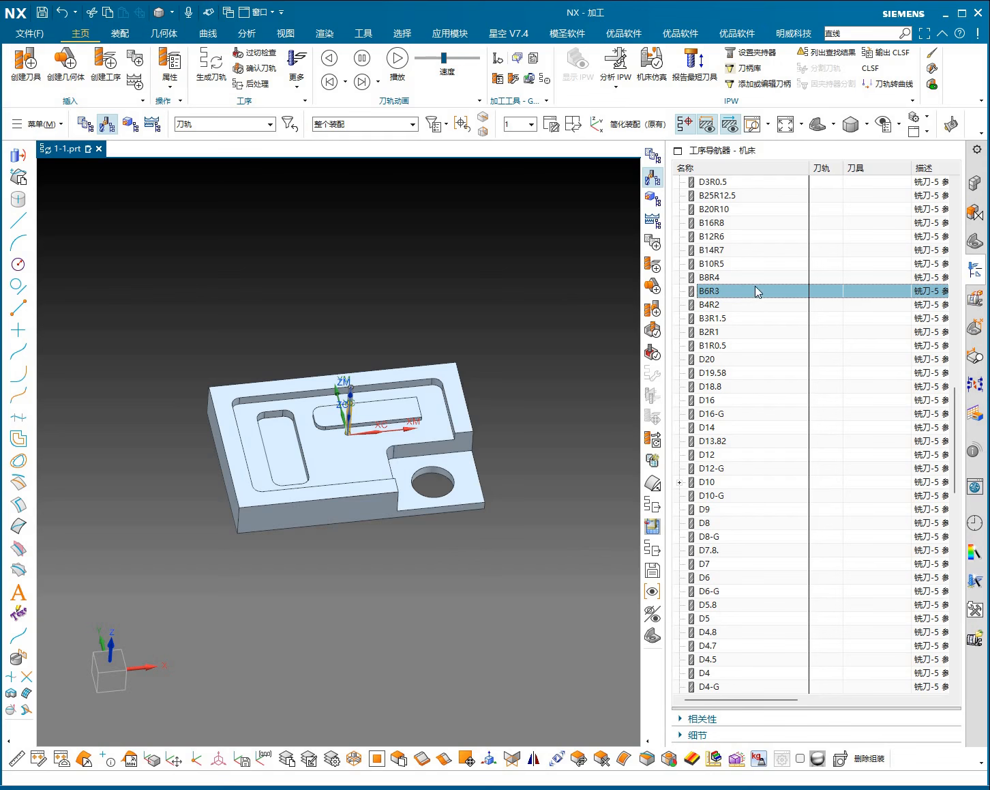
{"action": "scroll", "coordinate": [743, 327], "scroll_direction": "up", "scroll_amount": 8}
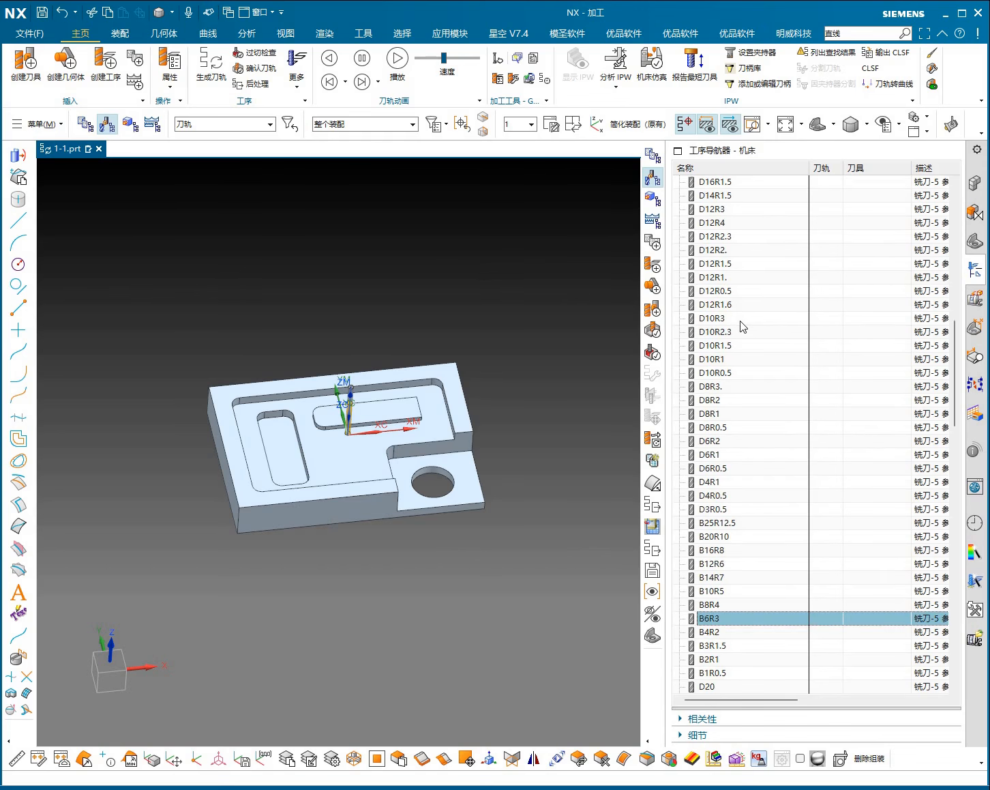
{"action": "left_click", "coordinate": [713, 387]}
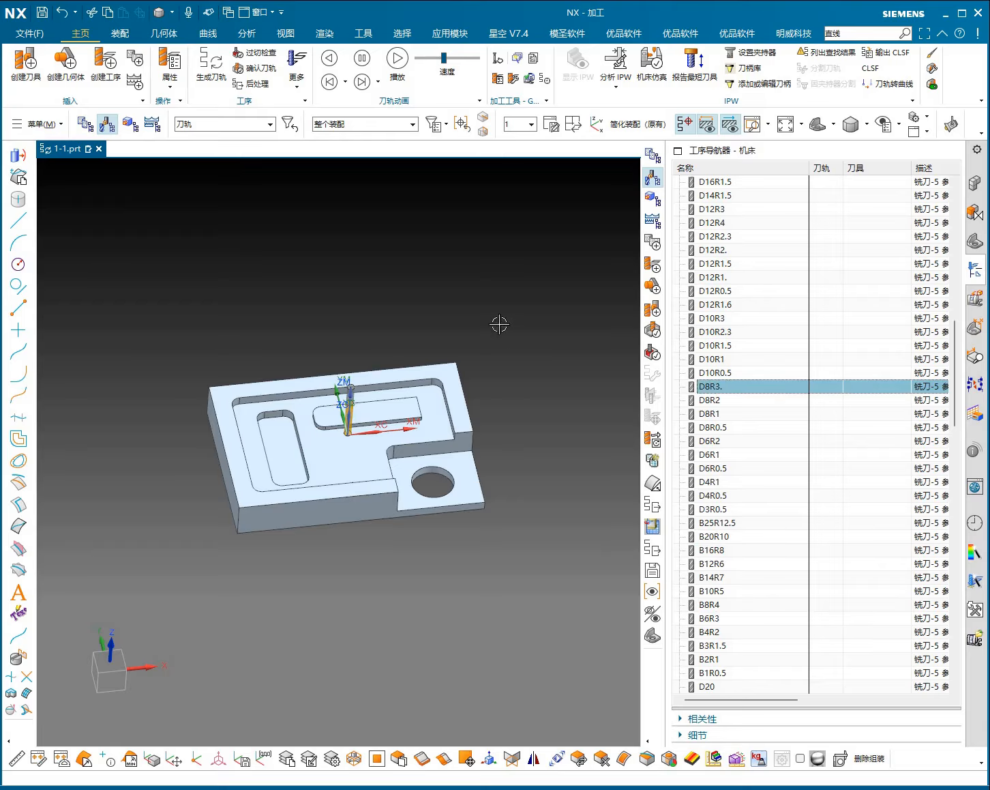
{"action": "scroll", "coordinate": [716, 314], "scroll_direction": "up", "scroll_amount": 2}
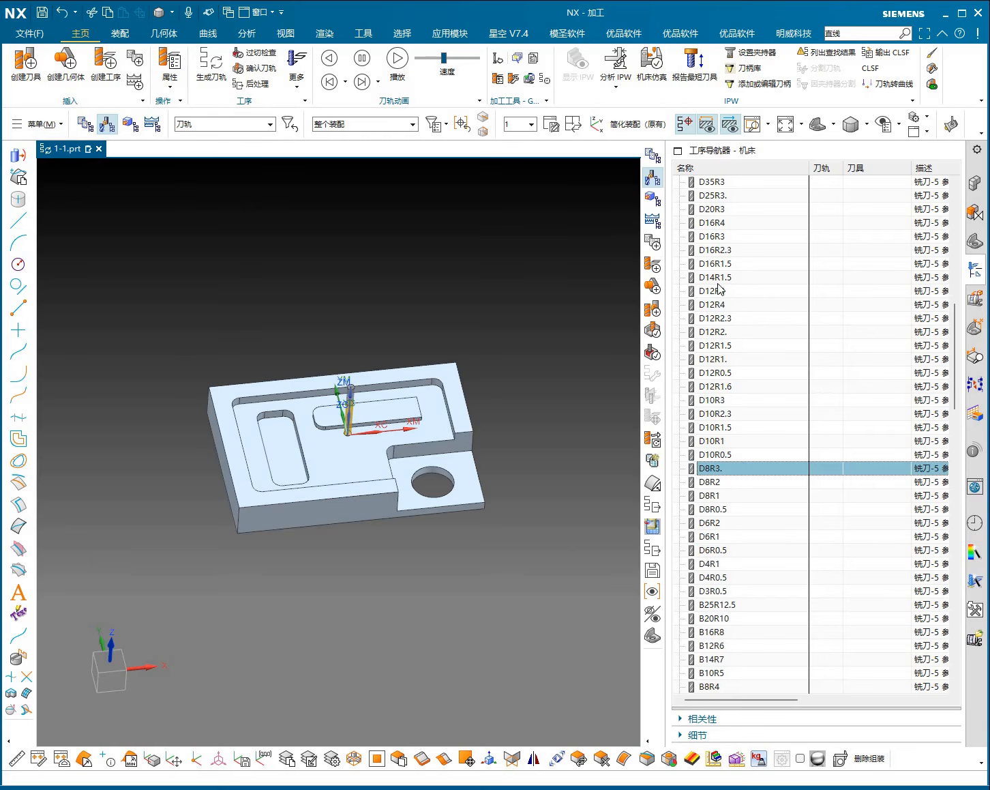
{"action": "left_click", "coordinate": [712, 264]}
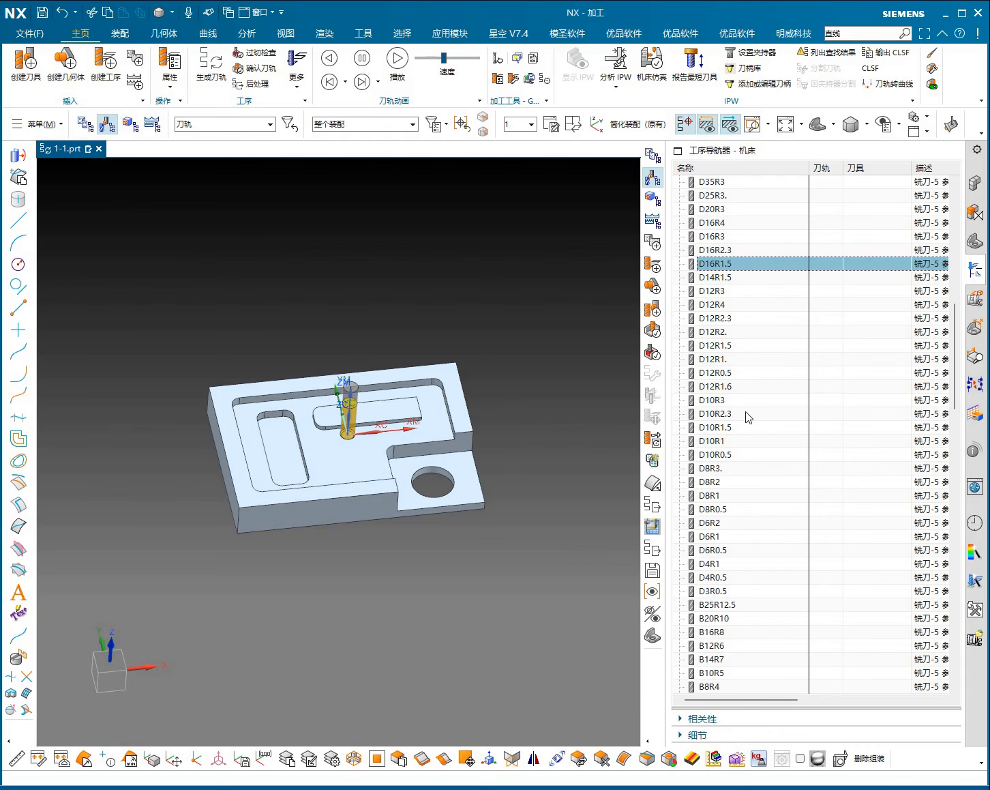
Step: Preview the B6R3 ball cutter and the flat end mills in the list, including D16-G and D8
{"action": "scroll", "coordinate": [750, 414], "scroll_direction": "down", "scroll_amount": 9}
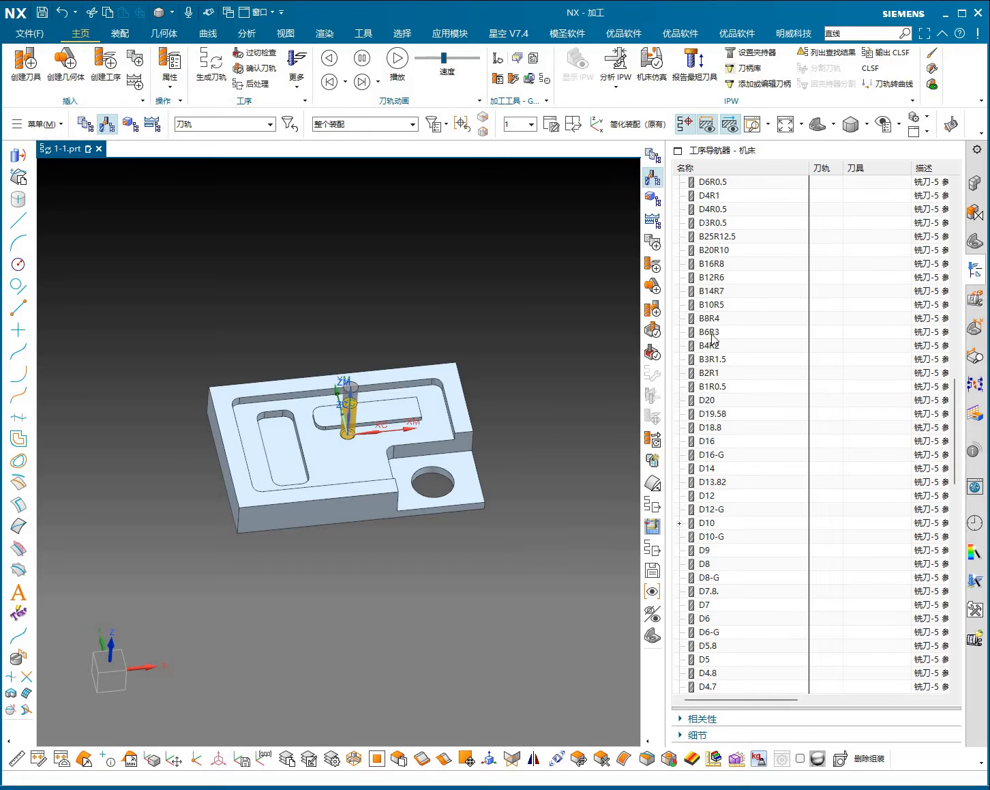
{"action": "left_click", "coordinate": [712, 332]}
{"action": "scroll", "coordinate": [723, 368], "scroll_direction": "down", "scroll_amount": 4}
{"action": "left_click", "coordinate": [715, 318]}
{"action": "left_click", "coordinate": [714, 261]}
{"action": "left_click", "coordinate": [720, 226]}
{"action": "scroll", "coordinate": [724, 254], "scroll_direction": "up", "scroll_amount": 2}
{"action": "left_click", "coordinate": [719, 414]}
{"action": "scroll", "coordinate": [720, 410], "scroll_direction": "down", "scroll_amount": 3}
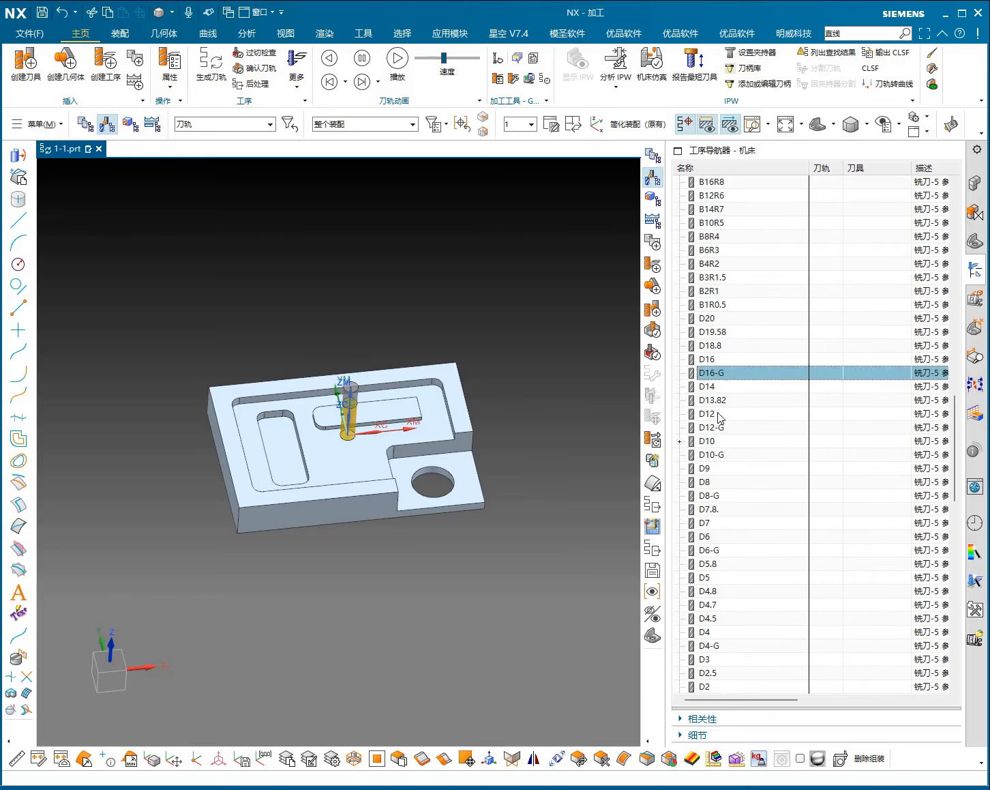
{"action": "left_click", "coordinate": [713, 362]}
{"action": "left_click", "coordinate": [707, 403]}
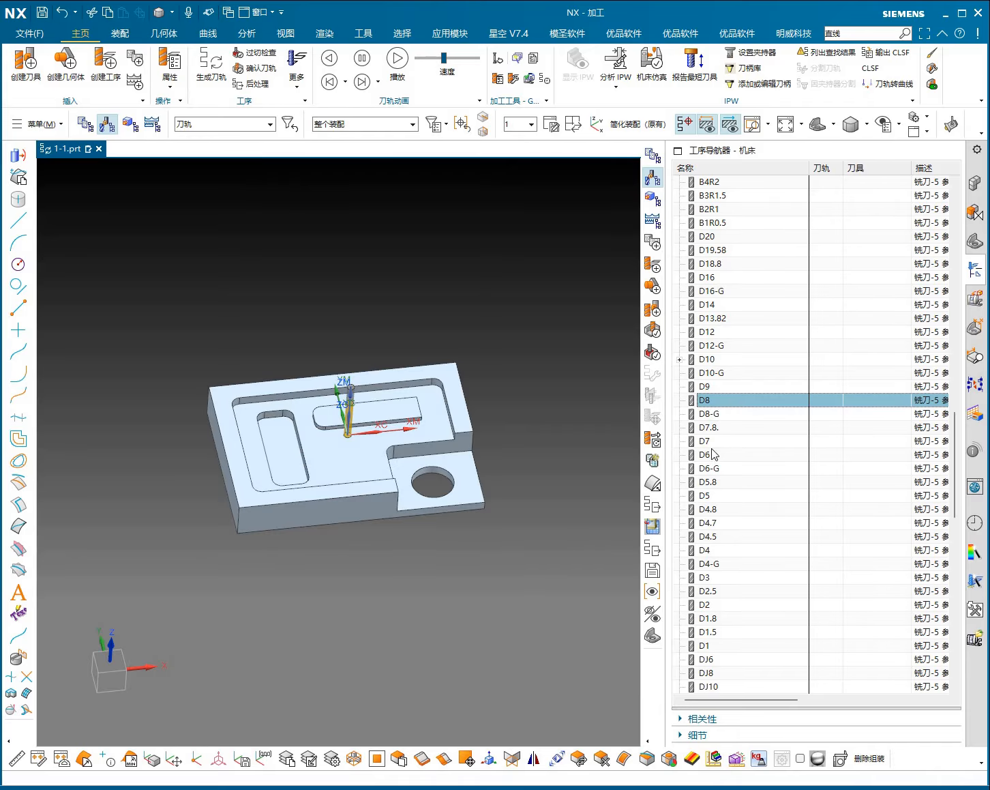
Step: Preview the flat end mills between D4.5 and D10 and examine the D10 tool's tip up close
{"action": "left_click", "coordinate": [713, 455]}
{"action": "left_click", "coordinate": [716, 481]}
{"action": "left_click", "coordinate": [719, 531]}
{"action": "left_click", "coordinate": [718, 440]}
{"action": "left_click", "coordinate": [715, 398]}
{"action": "left_click", "coordinate": [712, 391]}
{"action": "key", "text": "Escape"}
{"action": "scroll", "coordinate": [348, 426], "scroll_direction": "up", "scroll_amount": 2}
{"action": "left_click", "coordinate": [709, 363]}
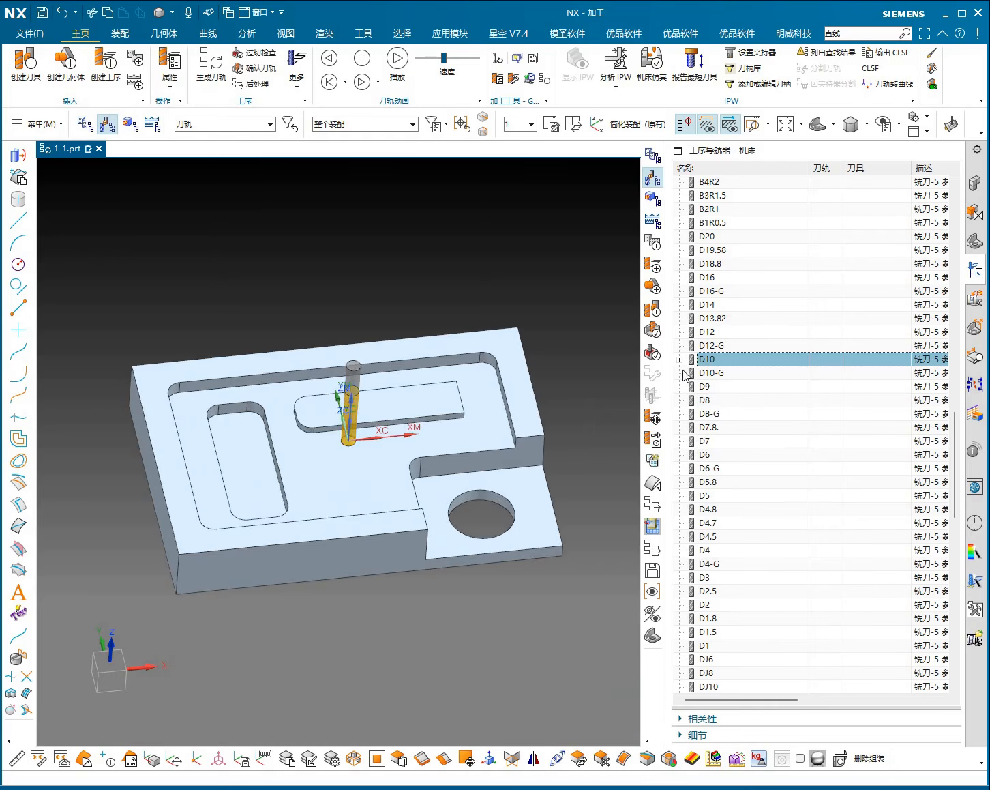
{"action": "scroll", "coordinate": [324, 448], "scroll_direction": "up", "scroll_amount": 5}
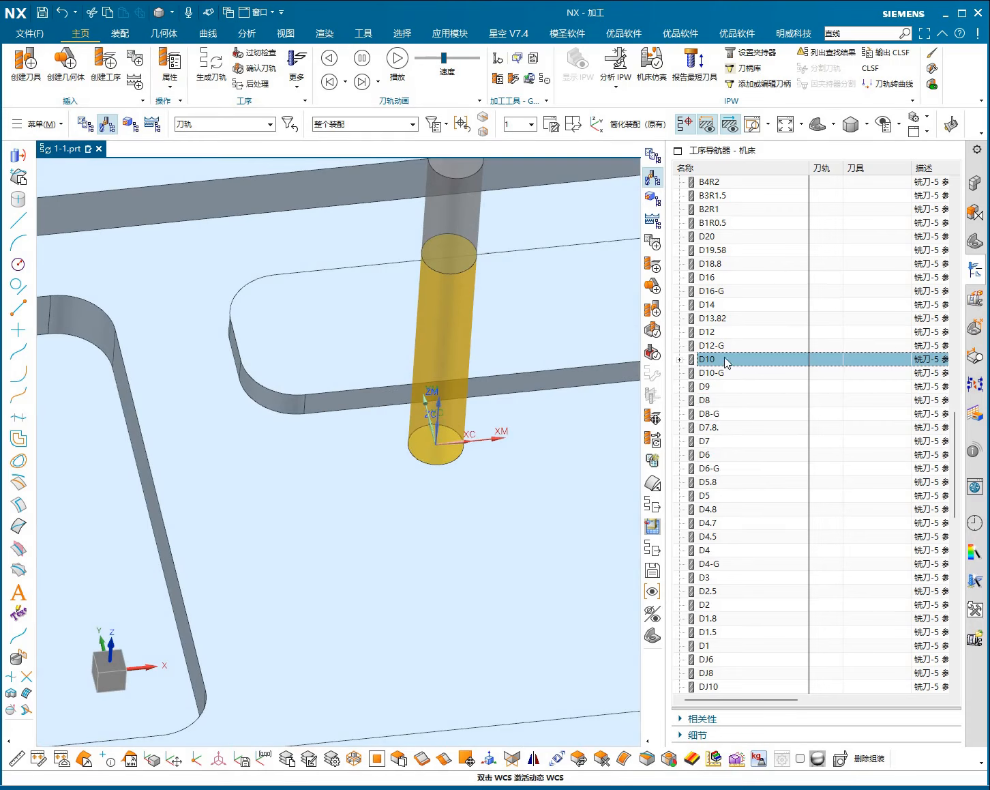
Step: Preview the larger flat end mills D14, D18.8, D16 and D13.82 on the part
{"action": "left_click", "coordinate": [723, 305]}
{"action": "left_click", "coordinate": [724, 264]}
{"action": "left_click", "coordinate": [722, 278]}
{"action": "left_click", "coordinate": [725, 319]}
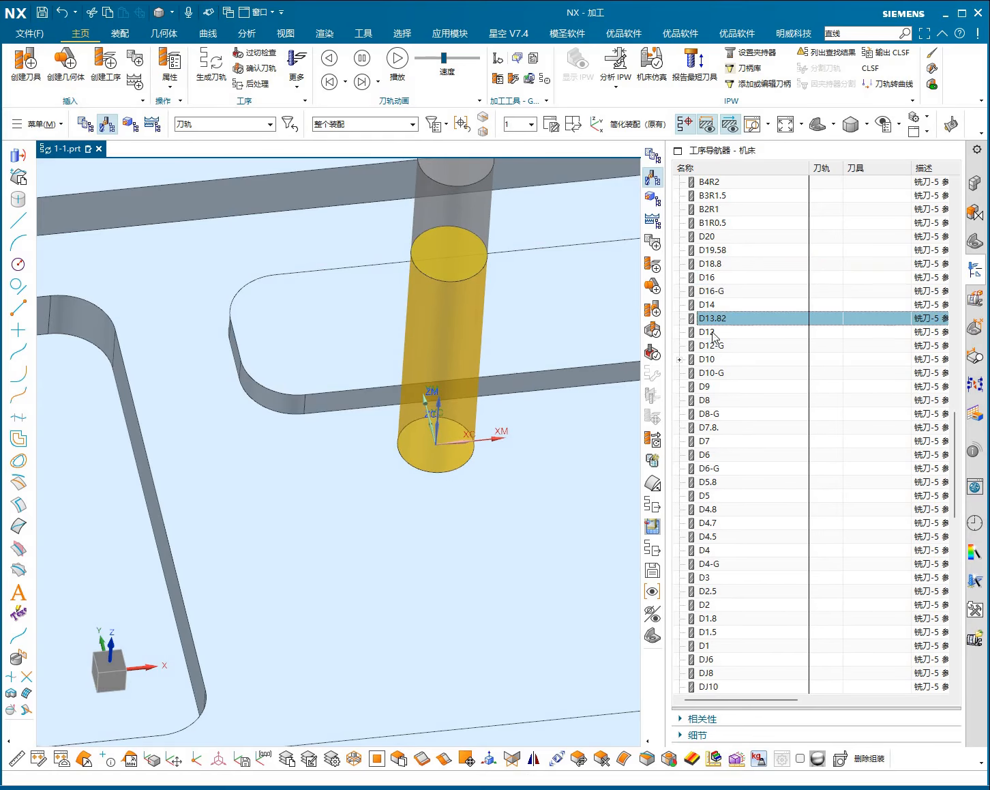
Step: Preview the D12 end mill, examine its diameter and lower radius in its parameters, and close them without changes
{"action": "left_click", "coordinate": [712, 332]}
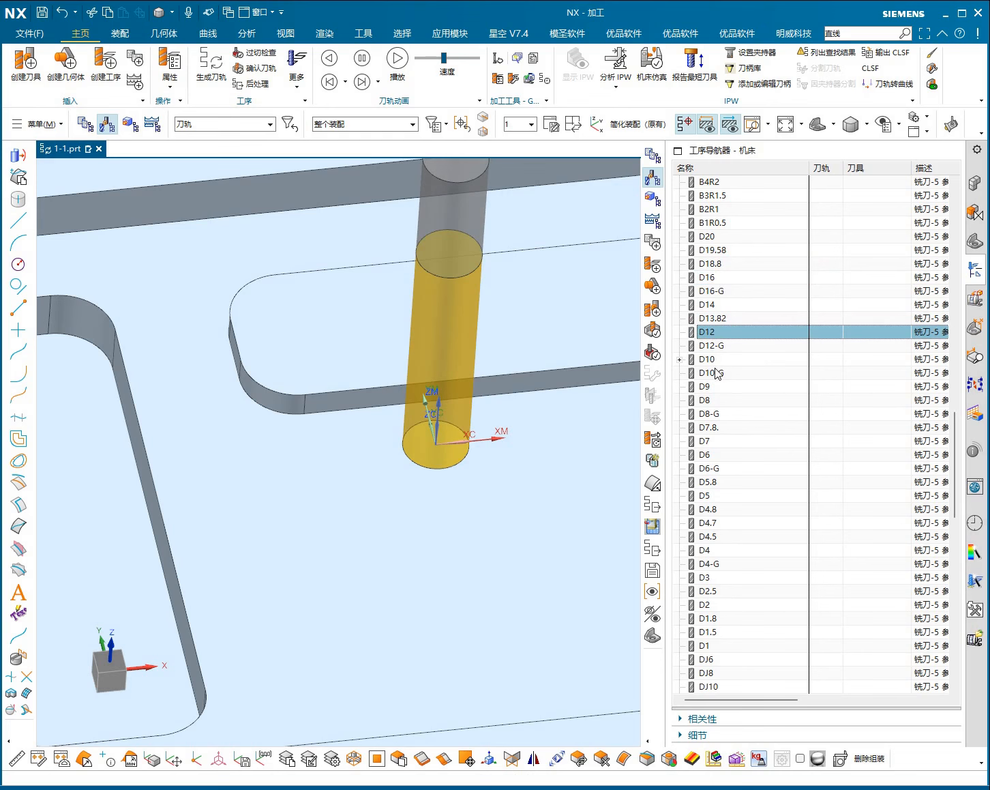
{"action": "left_click", "coordinate": [709, 320]}
{"action": "double_click", "coordinate": [713, 333]}
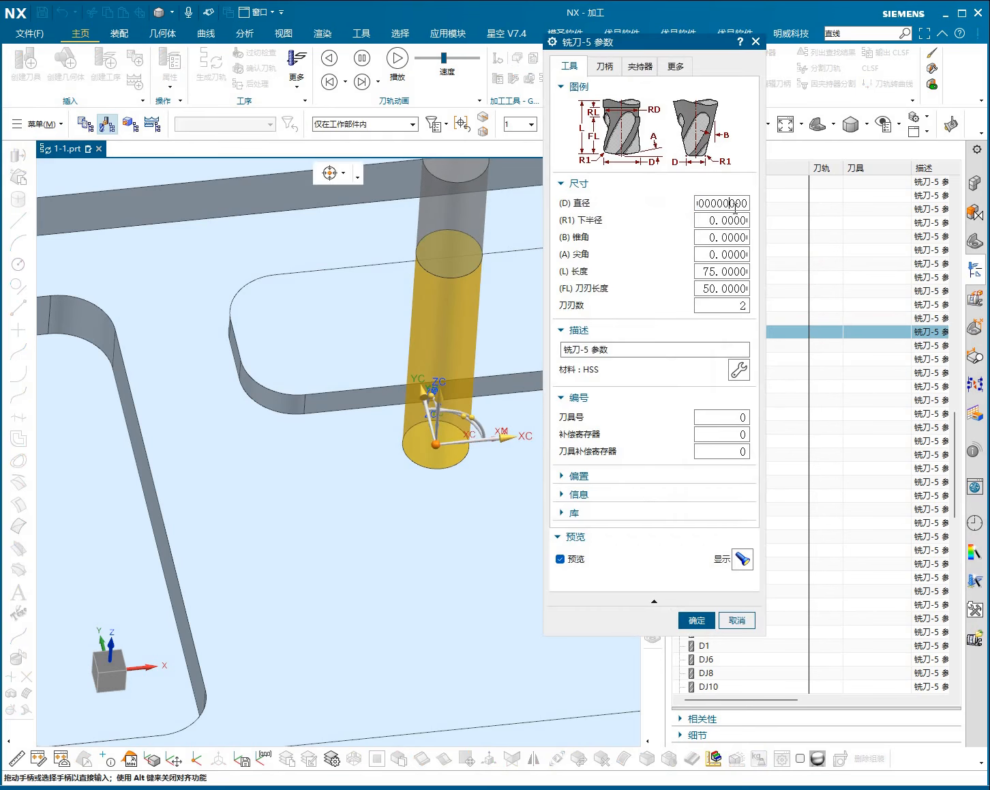
{"action": "left_click", "coordinate": [737, 620]}
Step: Compare the D12-G and D12 previews and open the D12-G tool's parameters to examine its diameter
{"action": "left_click", "coordinate": [708, 348]}
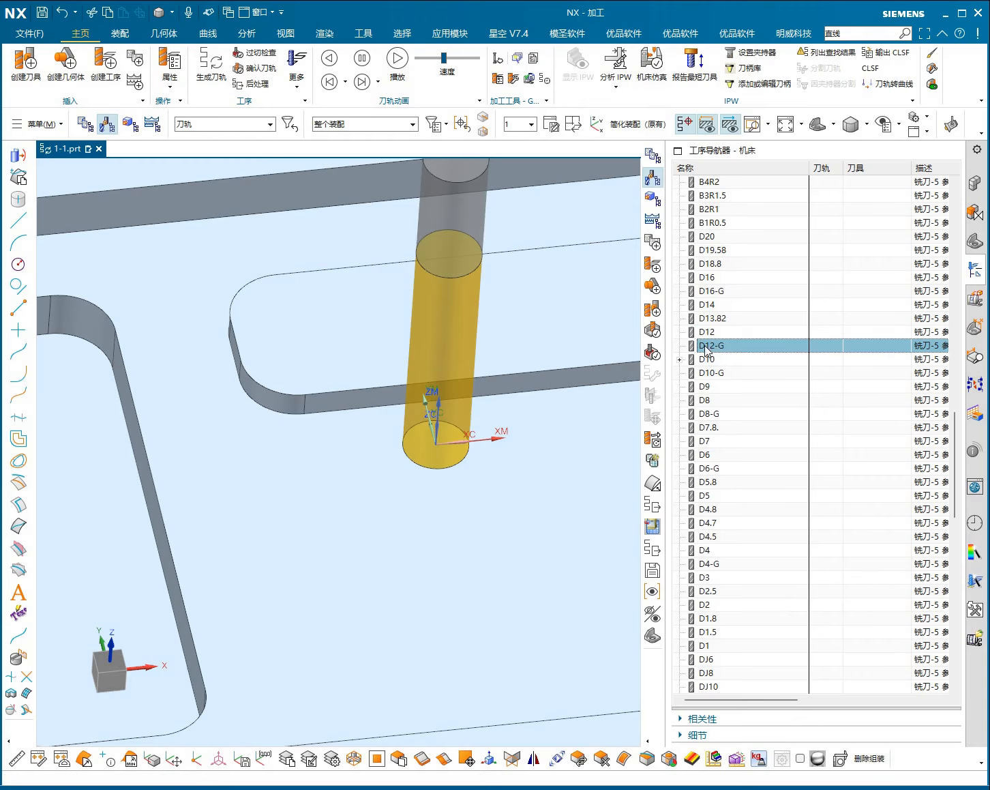
{"action": "left_click", "coordinate": [708, 333]}
{"action": "left_click", "coordinate": [706, 348]}
{"action": "double_click", "coordinate": [726, 353]}
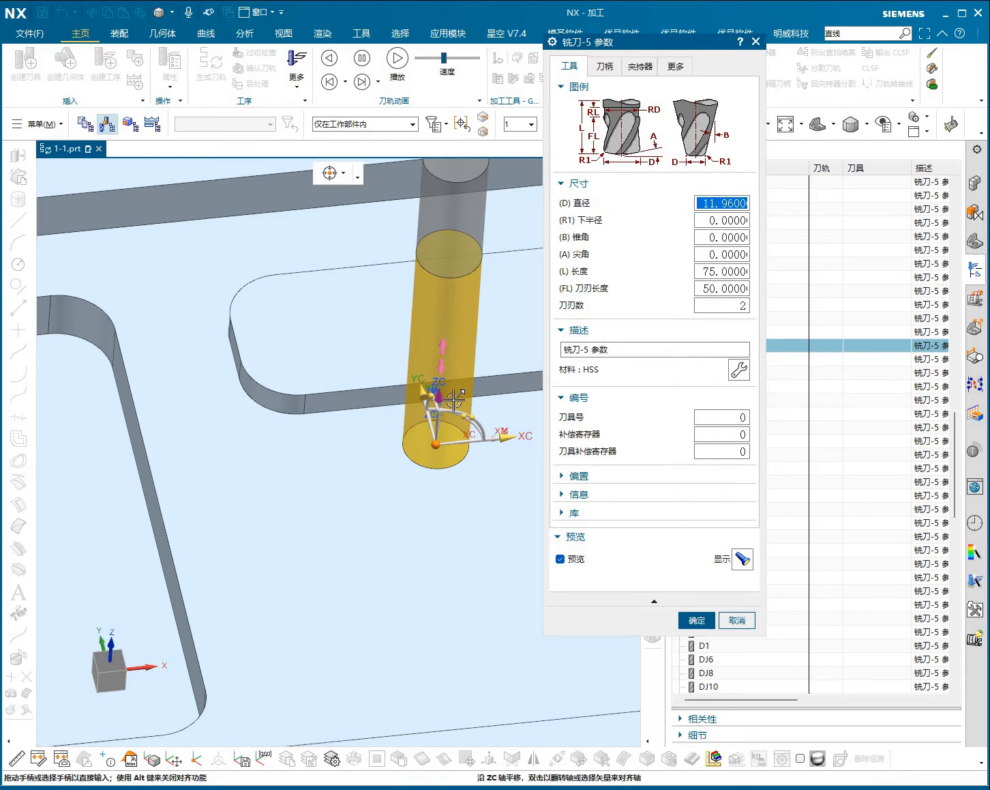
Step: Place the D12-G tool preview beside the large pocket's wall in top view, examine the fit and its diameter, and close the parameters unchanged
{"action": "scroll", "coordinate": [447, 402], "scroll_direction": "down", "scroll_amount": 6}
{"action": "middle_click_drag", "start_coordinate": [480, 452], "coordinate": [473, 498]}
{"action": "middle_click_drag", "start_coordinate": [473, 498], "coordinate": [431, 502], "text": "shift"}
{"action": "left_click", "coordinate": [420, 451]}
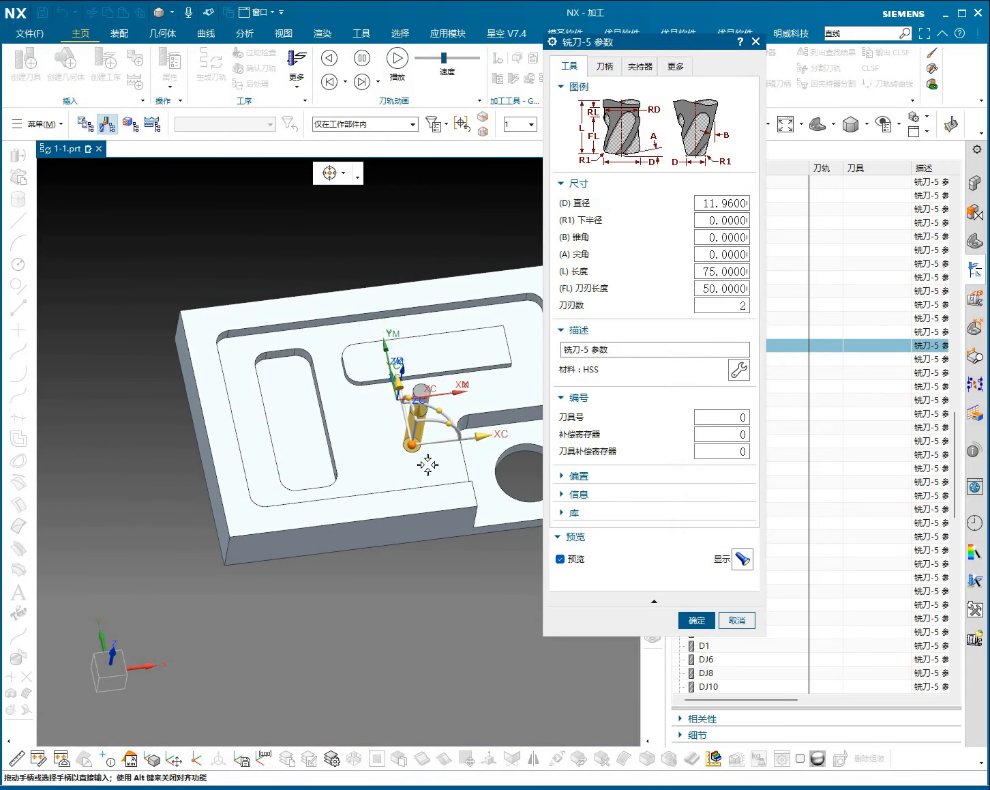
{"action": "key", "text": "F8"}
{"action": "scroll", "coordinate": [321, 313], "scroll_direction": "up", "scroll_amount": 4}
{"action": "left_click", "coordinate": [321, 286]}
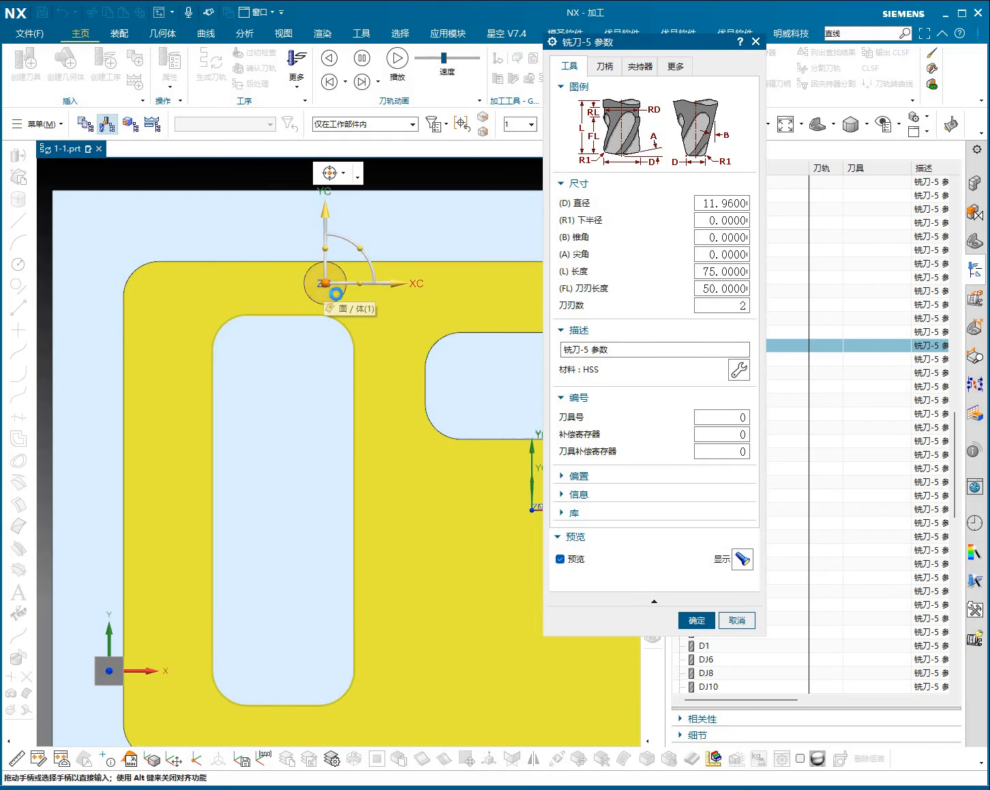
{"action": "scroll", "coordinate": [327, 268], "scroll_direction": "up", "scroll_amount": 5}
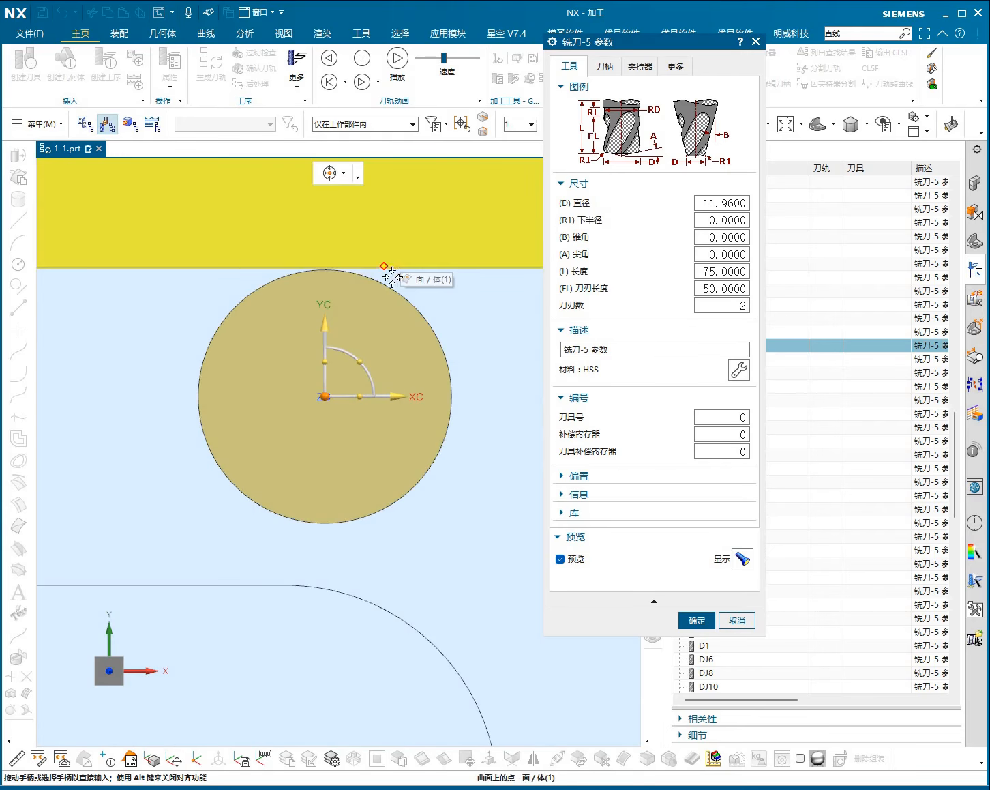
{"action": "scroll", "coordinate": [339, 277], "scroll_direction": "down", "scroll_amount": 6}
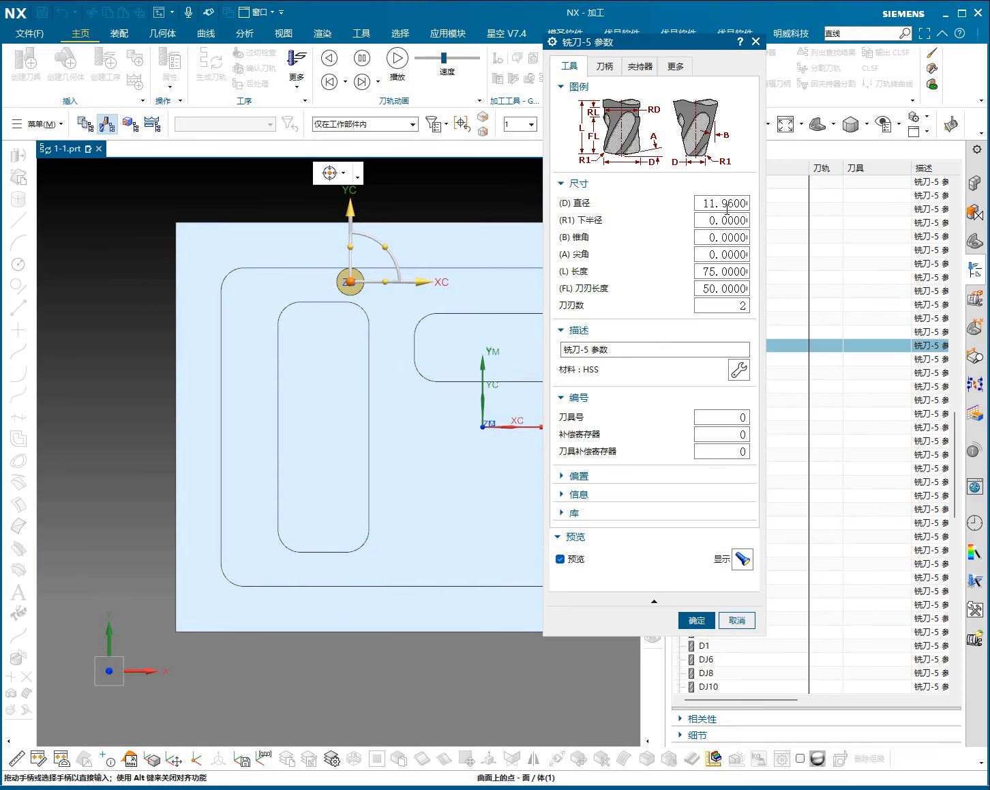
{"action": "left_click", "coordinate": [737, 620]}
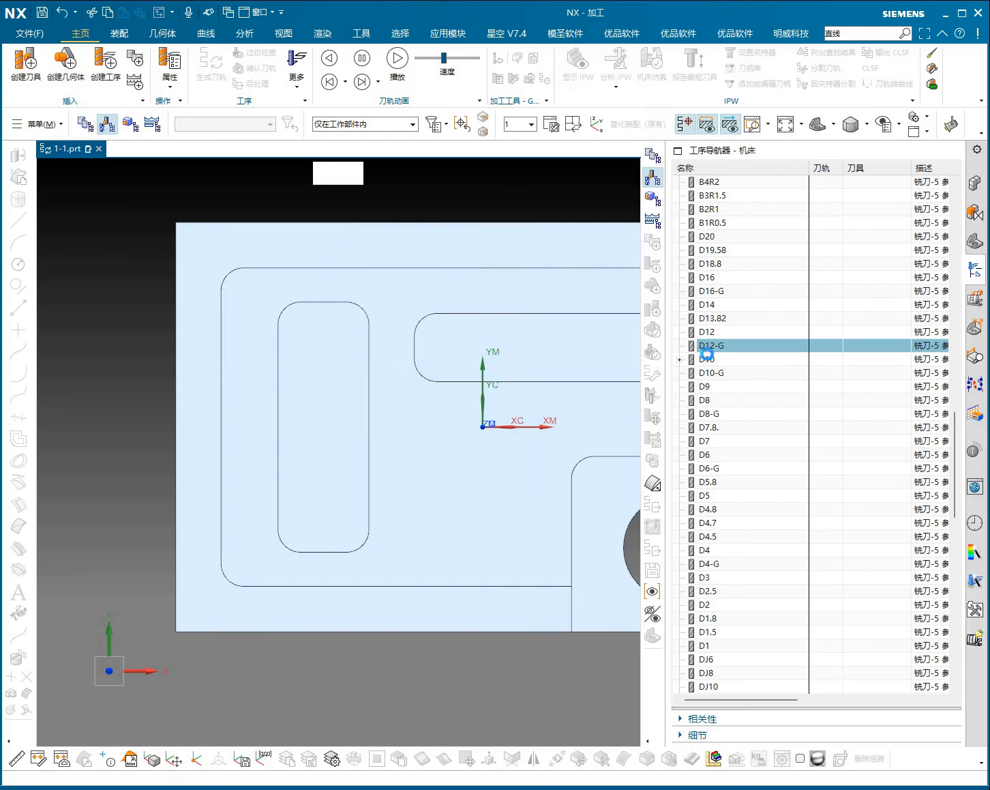
Step: Preview the D12 end mill at the part origin and examine it in a tilted view
{"action": "left_click", "coordinate": [716, 341]}
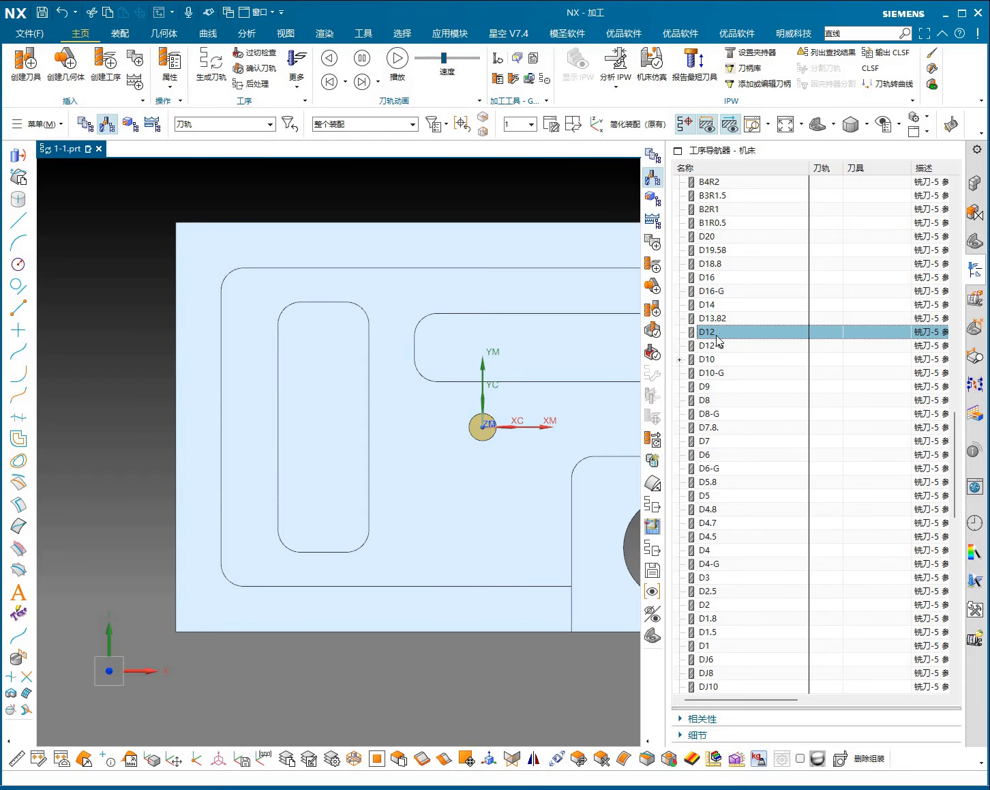
{"action": "middle_click_drag", "start_coordinate": [564, 430], "coordinate": [518, 406]}
{"action": "scroll", "coordinate": [498, 411], "scroll_direction": "down", "scroll_amount": 2}
{"action": "scroll", "coordinate": [529, 397], "scroll_direction": "up", "scroll_amount": 3}
{"action": "scroll", "coordinate": [506, 407], "scroll_direction": "down", "scroll_amount": 4}
{"action": "scroll", "coordinate": [513, 413], "scroll_direction": "up", "scroll_amount": 1}
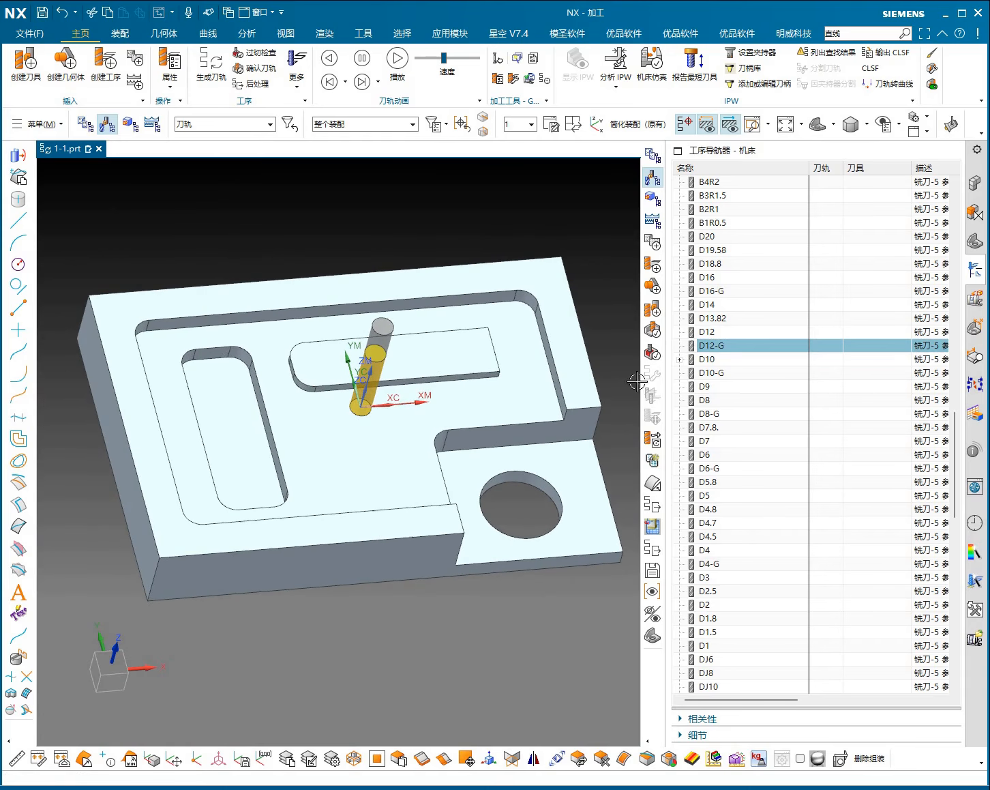
Step: Preview the flat end mills D10-G, D16, D14, D7, D6 and D5.8 on the part
{"action": "left_click", "coordinate": [721, 373]}
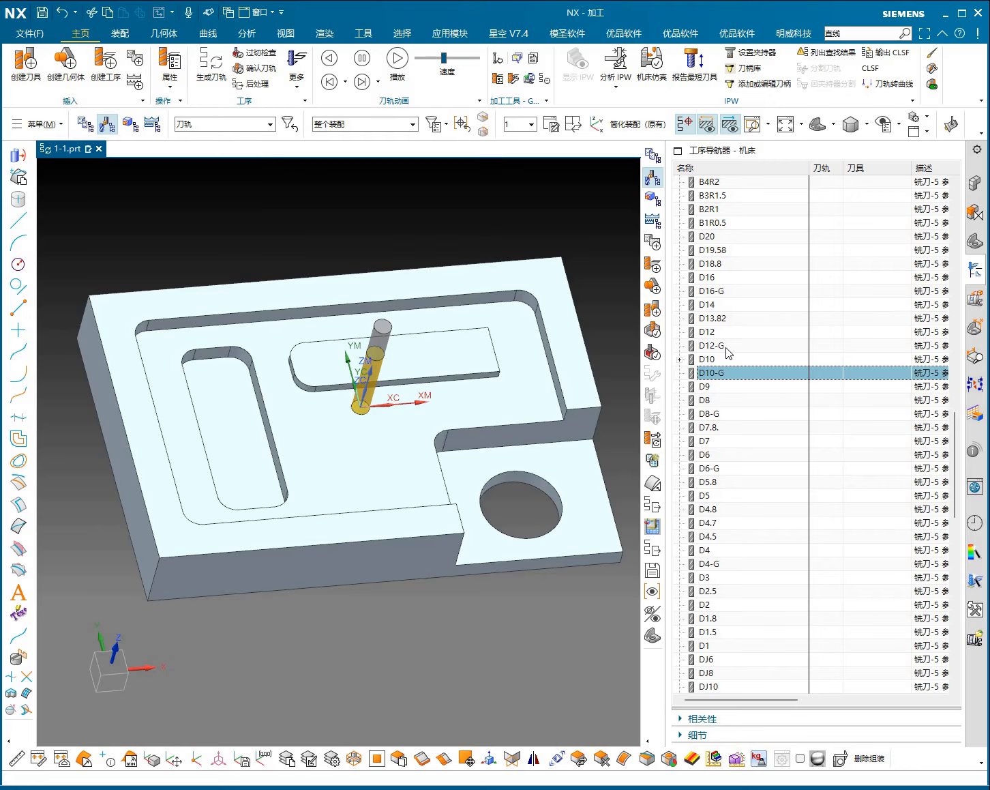
{"action": "left_click", "coordinate": [714, 278]}
{"action": "left_click", "coordinate": [714, 307]}
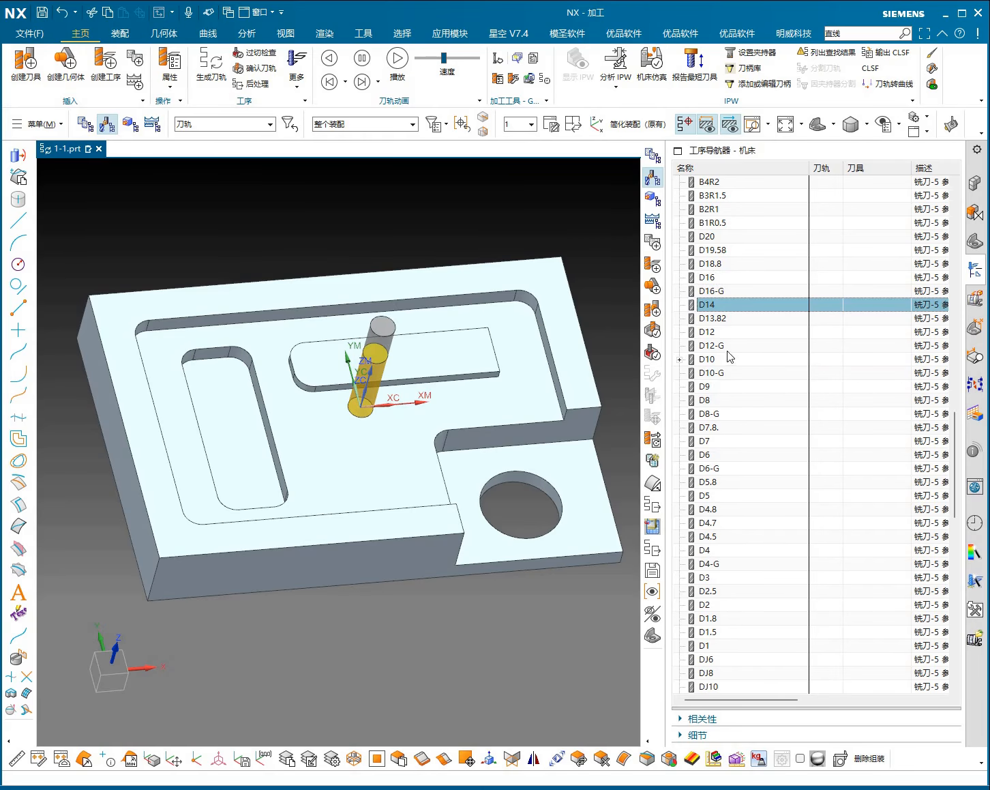
{"action": "left_click", "coordinate": [716, 443]}
{"action": "left_click", "coordinate": [717, 455]}
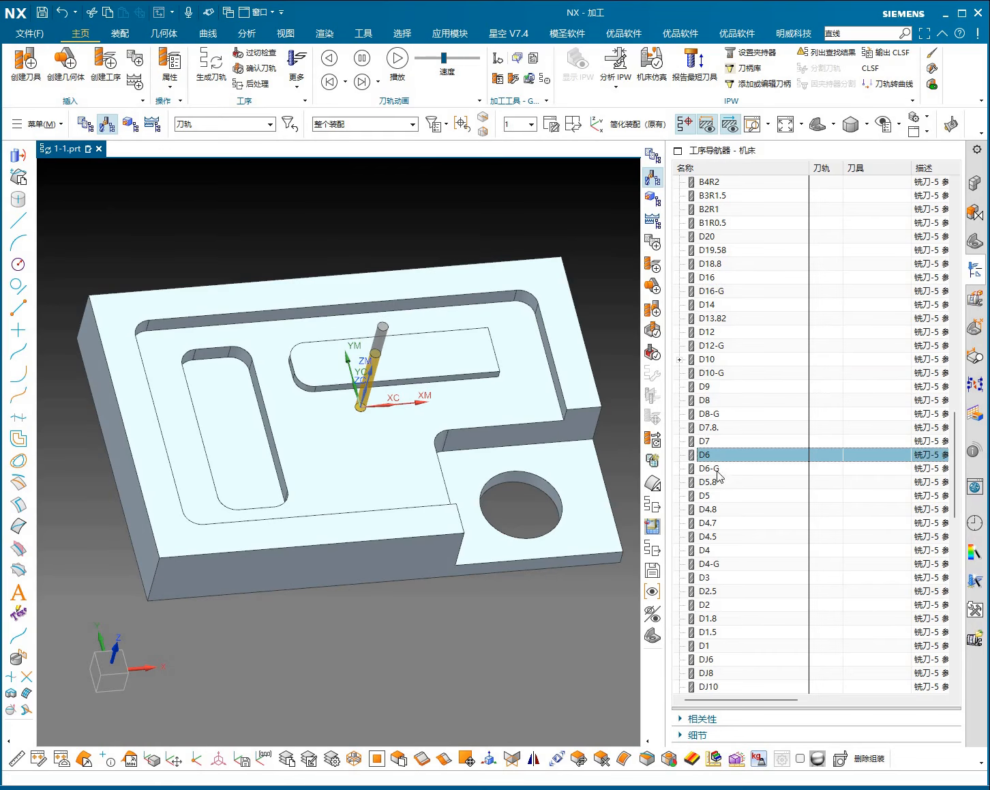
{"action": "left_click", "coordinate": [714, 485]}
Step: Preview the small flat end mills D2.5, D1, D1.5 and D2 on the part
{"action": "scroll", "coordinate": [728, 474], "scroll_direction": "down", "scroll_amount": 5}
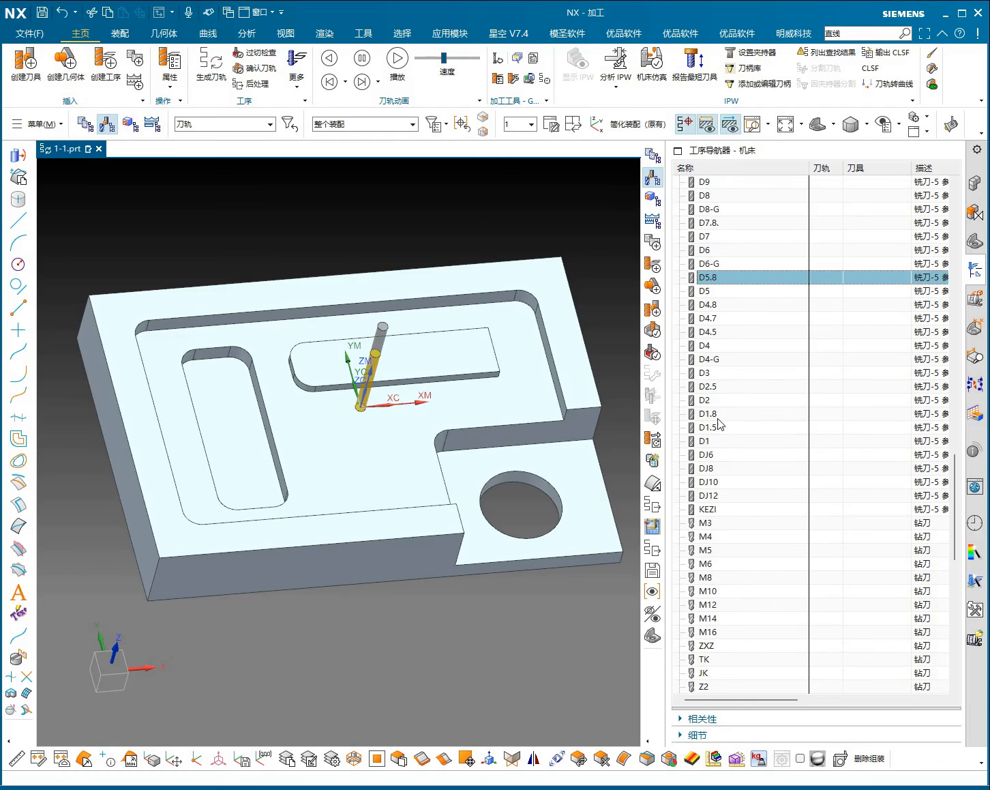
{"action": "scroll", "coordinate": [714, 363], "scroll_direction": "down", "scroll_amount": 2}
{"action": "left_click", "coordinate": [712, 306]}
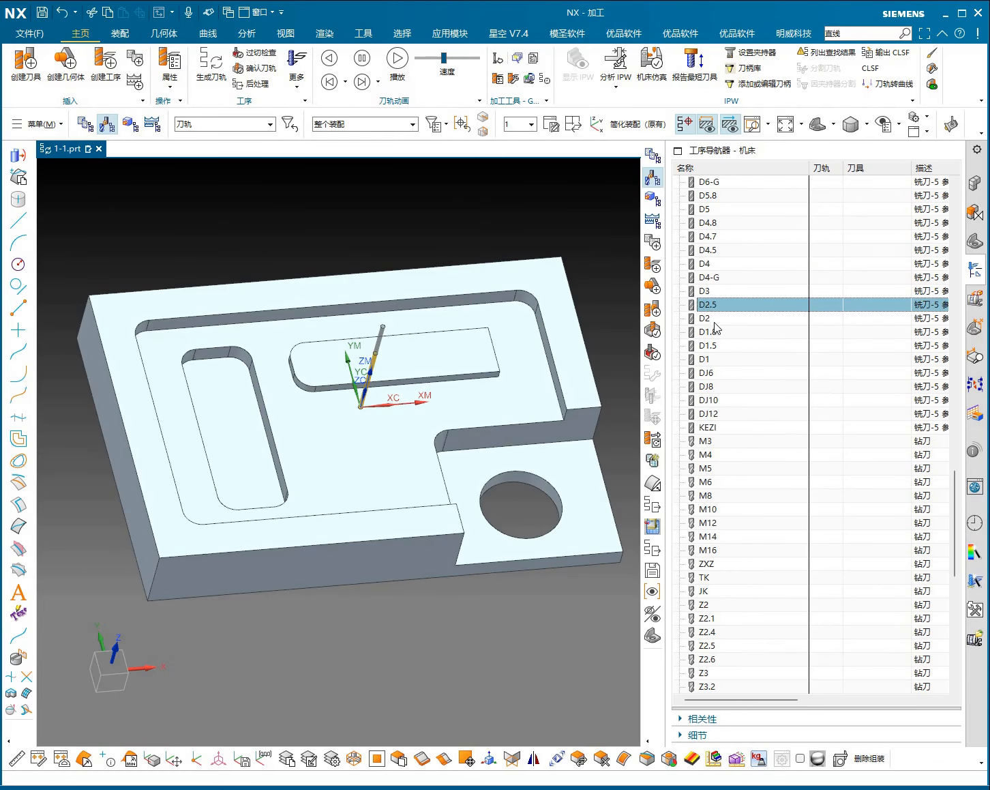
{"action": "left_click", "coordinate": [723, 361]}
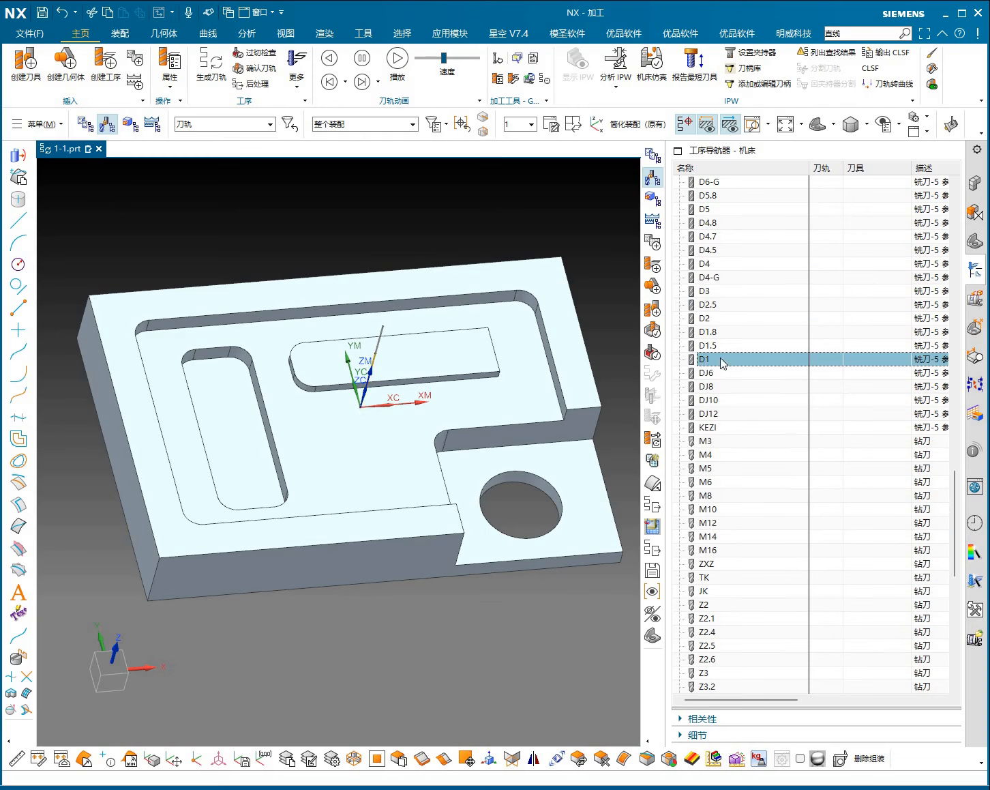
{"action": "left_click", "coordinate": [710, 345]}
{"action": "left_click", "coordinate": [710, 320]}
Step: Compare the previews of the chamfer mills DJ6, DJ8, DJ10 and DJ12
{"action": "left_click", "coordinate": [710, 374]}
{"action": "left_click", "coordinate": [711, 386]}
{"action": "left_click", "coordinate": [711, 400]}
{"action": "left_click", "coordinate": [709, 414]}
{"action": "left_click", "coordinate": [709, 373]}
{"action": "left_click", "coordinate": [712, 387]}
{"action": "left_click", "coordinate": [711, 402]}
{"action": "left_click", "coordinate": [712, 377]}
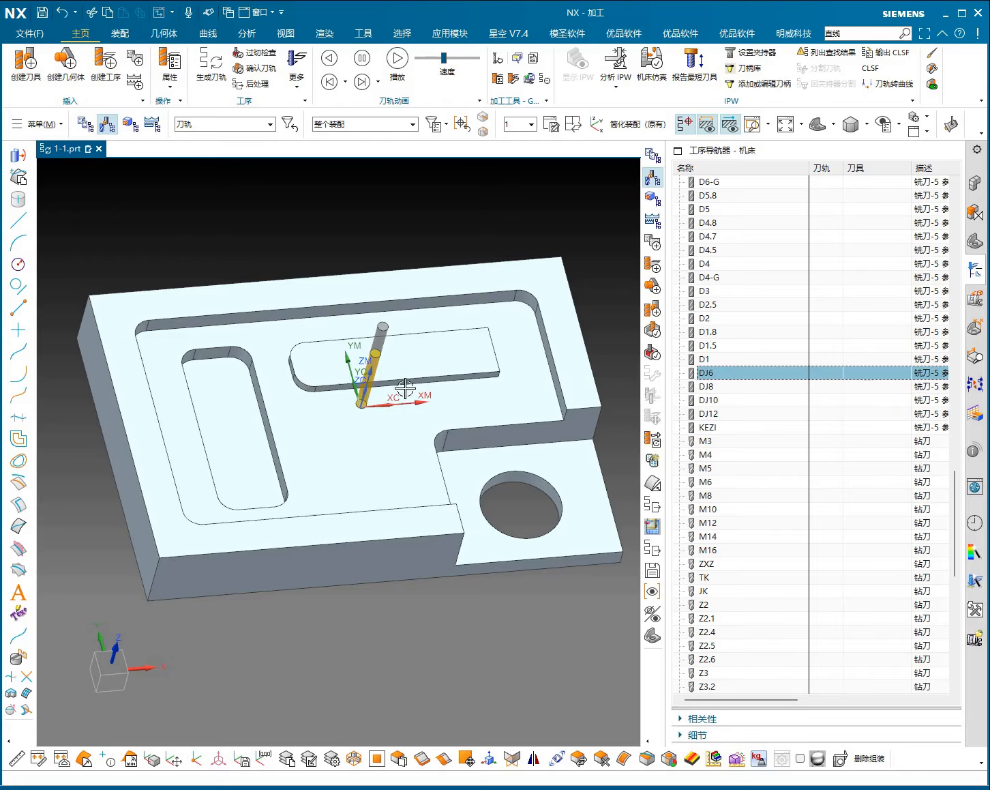
Step: Examine the DJ6 chamfer mill's diameter, tip angle and pointed tip in its parameters, and close them without changes
{"action": "scroll", "coordinate": [405, 388], "scroll_direction": "down", "scroll_amount": 2}
{"action": "scroll", "coordinate": [506, 340], "scroll_direction": "up", "scroll_amount": 5}
{"action": "double_click", "coordinate": [730, 380]}
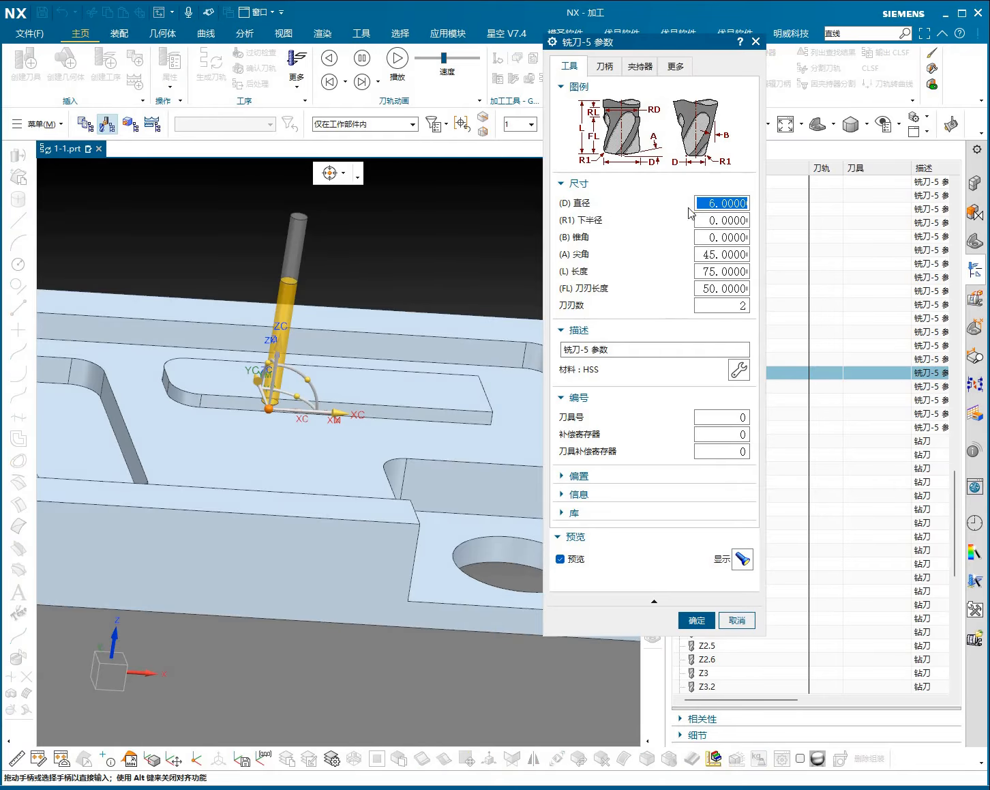
{"action": "left_click", "coordinate": [729, 204]}
{"action": "left_click_drag", "start_coordinate": [735, 261], "coordinate": [739, 258]}
{"action": "scroll", "coordinate": [280, 409], "scroll_direction": "up", "scroll_amount": 5}
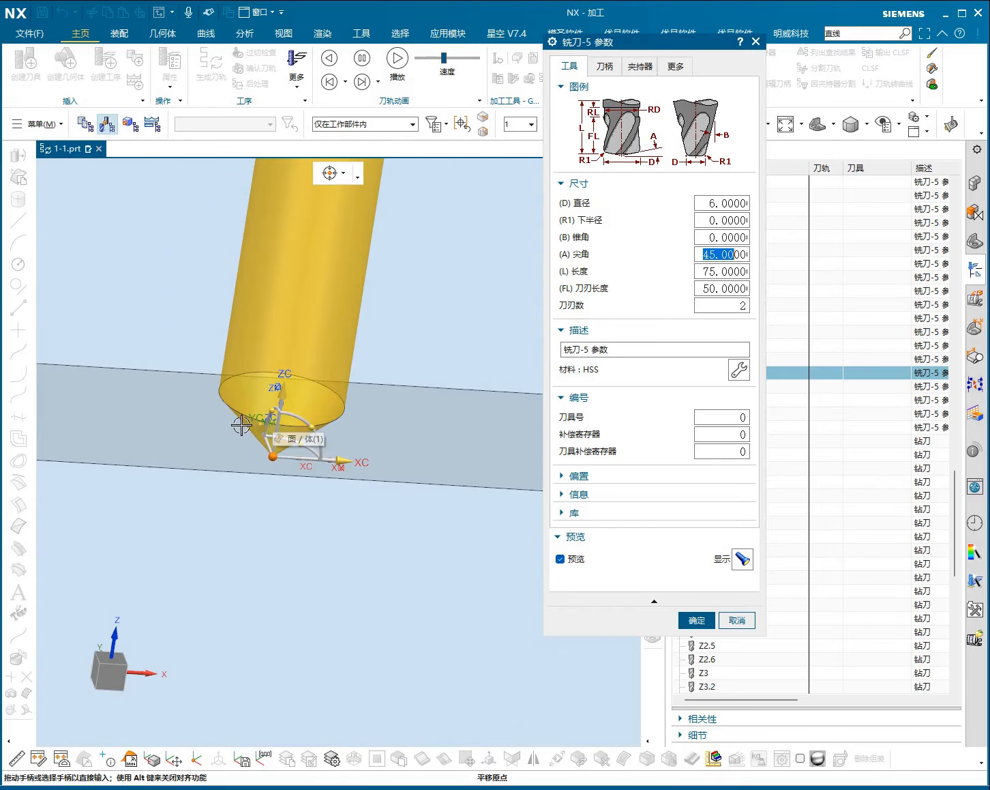
{"action": "scroll", "coordinate": [277, 469], "scroll_direction": "down", "scroll_amount": 5}
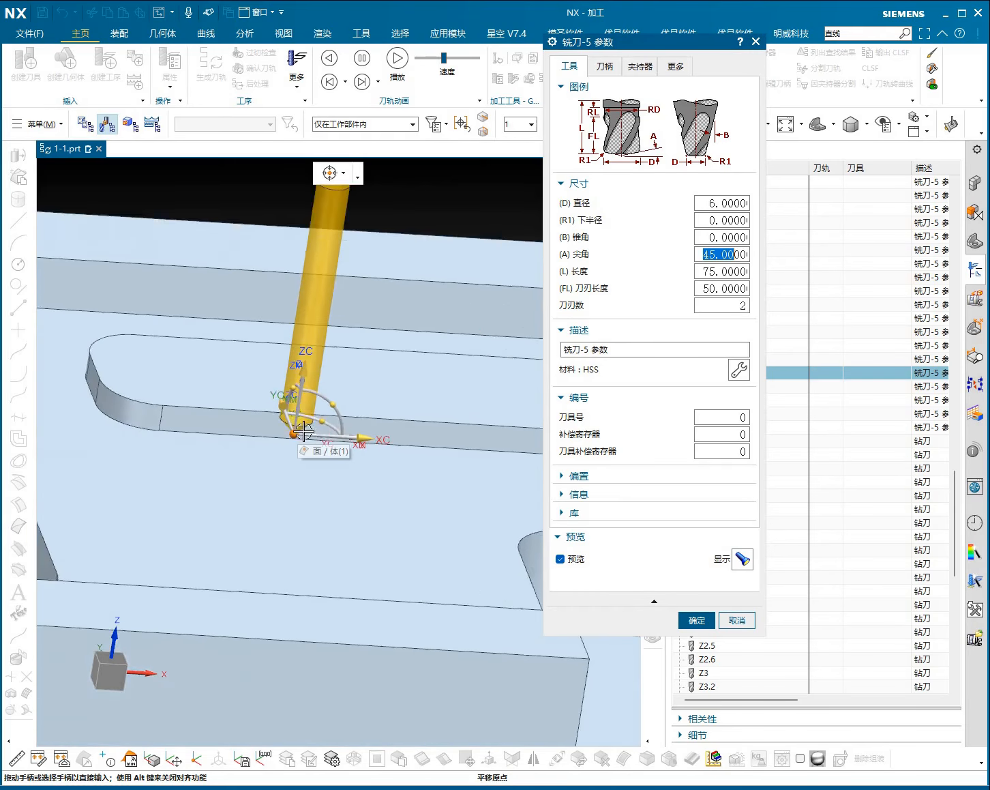
{"action": "middle_click_drag", "start_coordinate": [388, 407], "coordinate": [410, 484]}
{"action": "left_click", "coordinate": [737, 622]}
Step: Duplicate the DJ12 chamfer mill in the tool list
{"action": "double_click", "coordinate": [729, 405]}
{"action": "right_click", "coordinate": [711, 415]}
{"action": "left_click", "coordinate": [741, 458]}
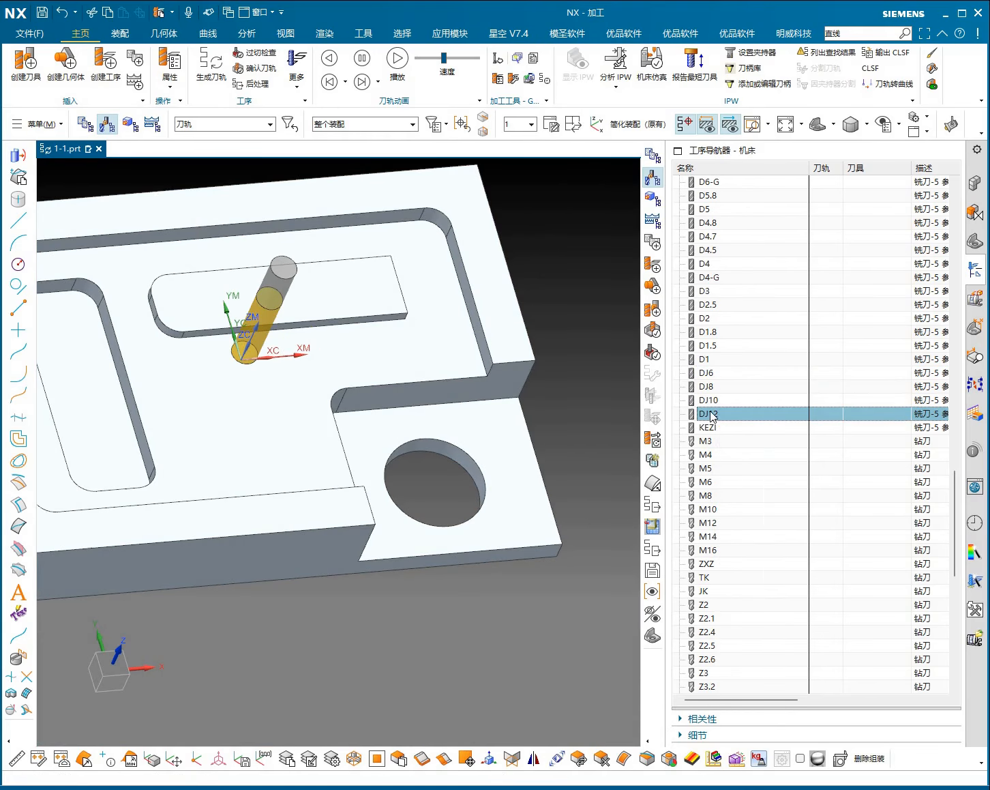
{"action": "right_click", "coordinate": [710, 412]}
{"action": "left_click", "coordinate": [743, 472]}
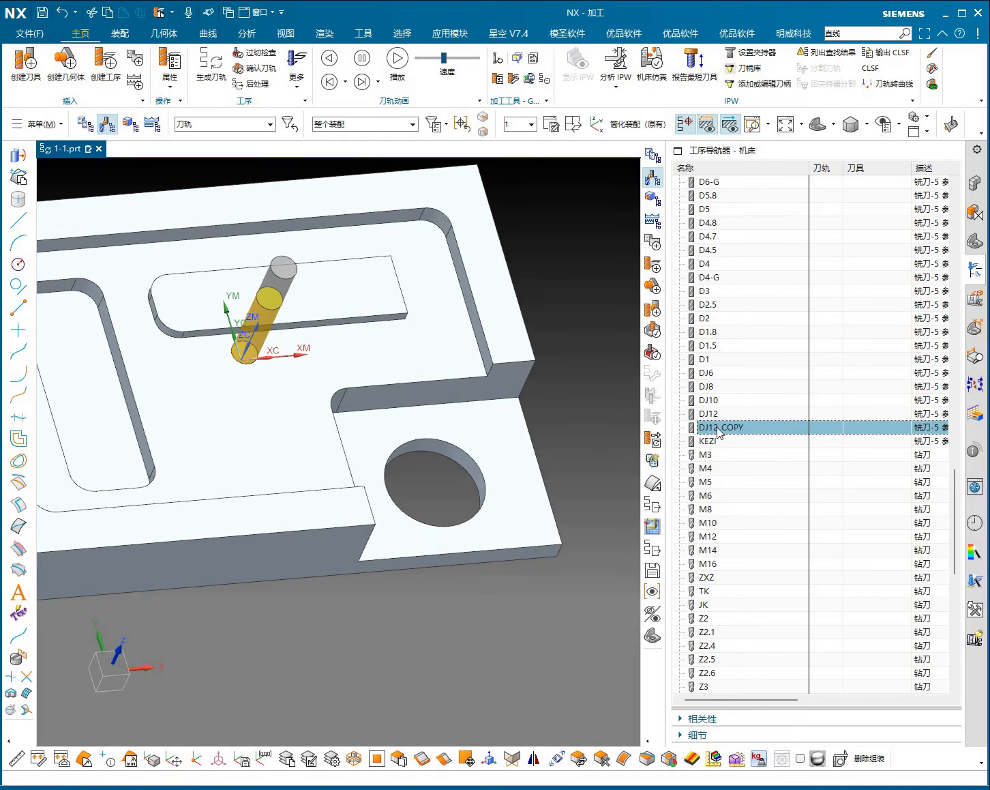
Step: Set the copied chamfer mill's diameter to 14 mm
{"action": "left_click_drag", "start_coordinate": [710, 204], "coordinate": [720, 207]}
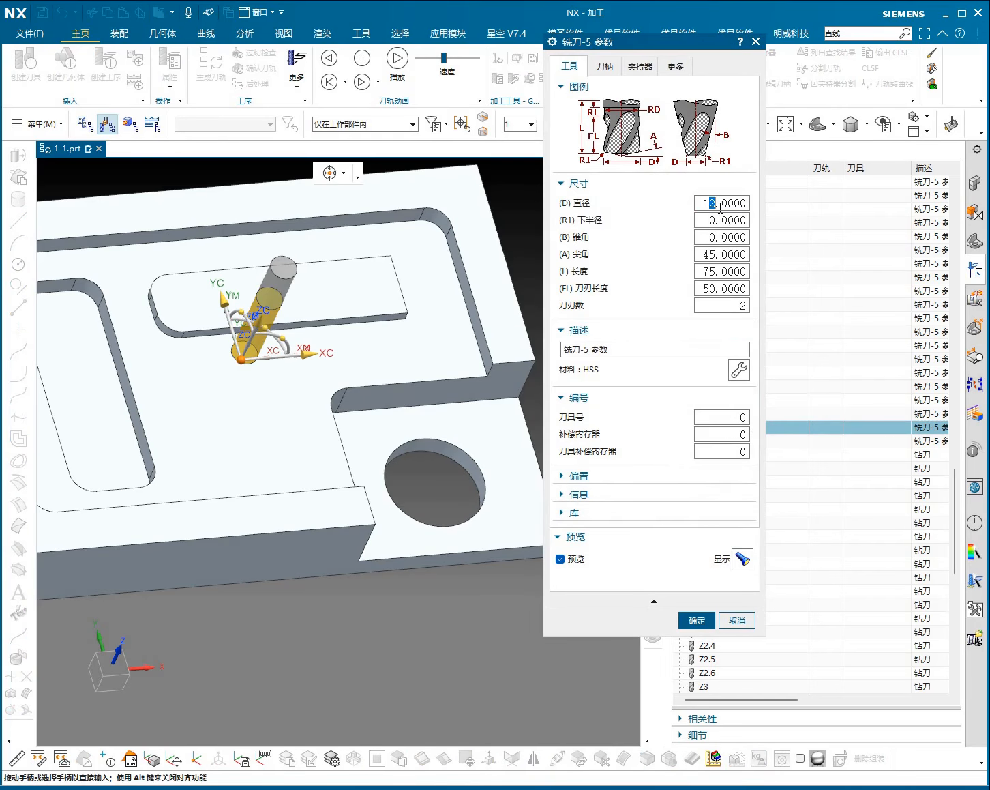
{"action": "type", "text": "4"}
{"action": "key", "text": "Return"}
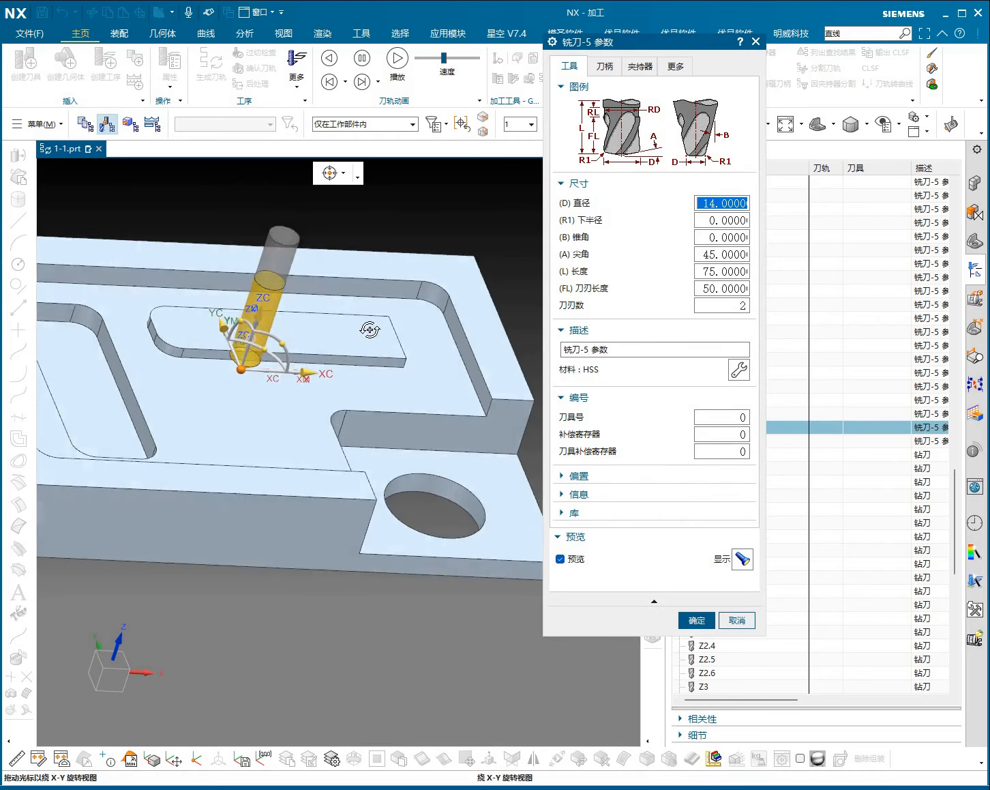
{"action": "left_click", "coordinate": [696, 619]}
Step: Rename the copied chamfer mill as DJ14
{"action": "right_click", "coordinate": [711, 434]}
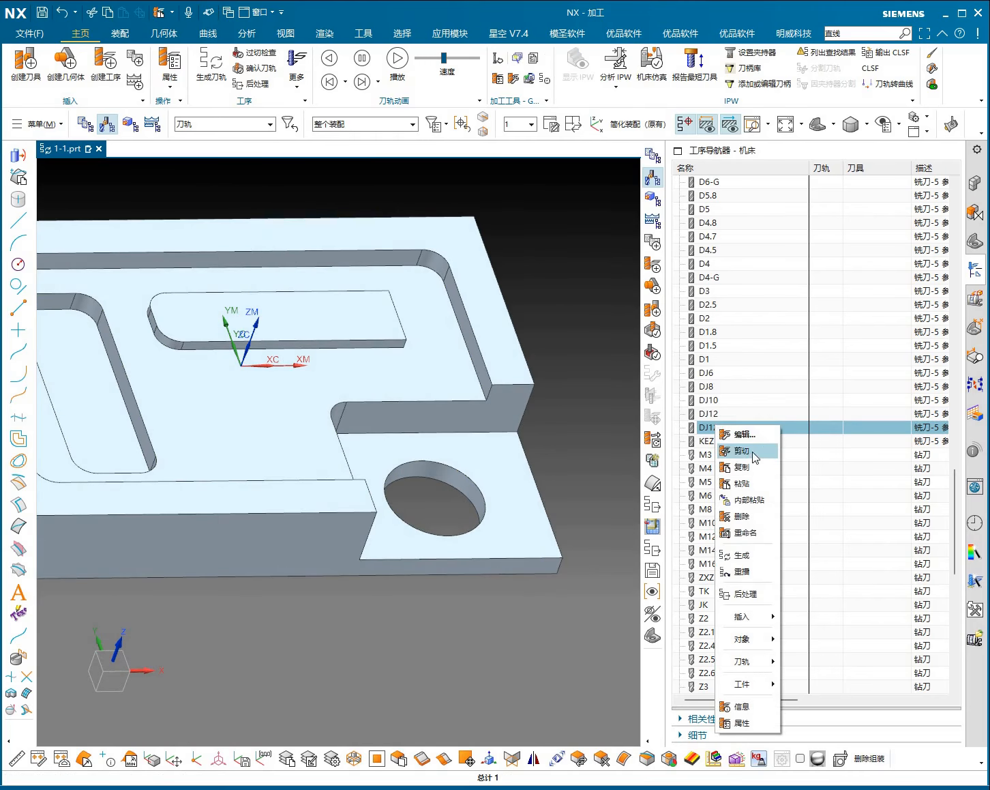
{"action": "left_click", "coordinate": [746, 532]}
{"action": "left_click_drag", "start_coordinate": [716, 427], "coordinate": [793, 441]}
{"action": "type", "text": "4"}
{"action": "key", "text": "Return"}
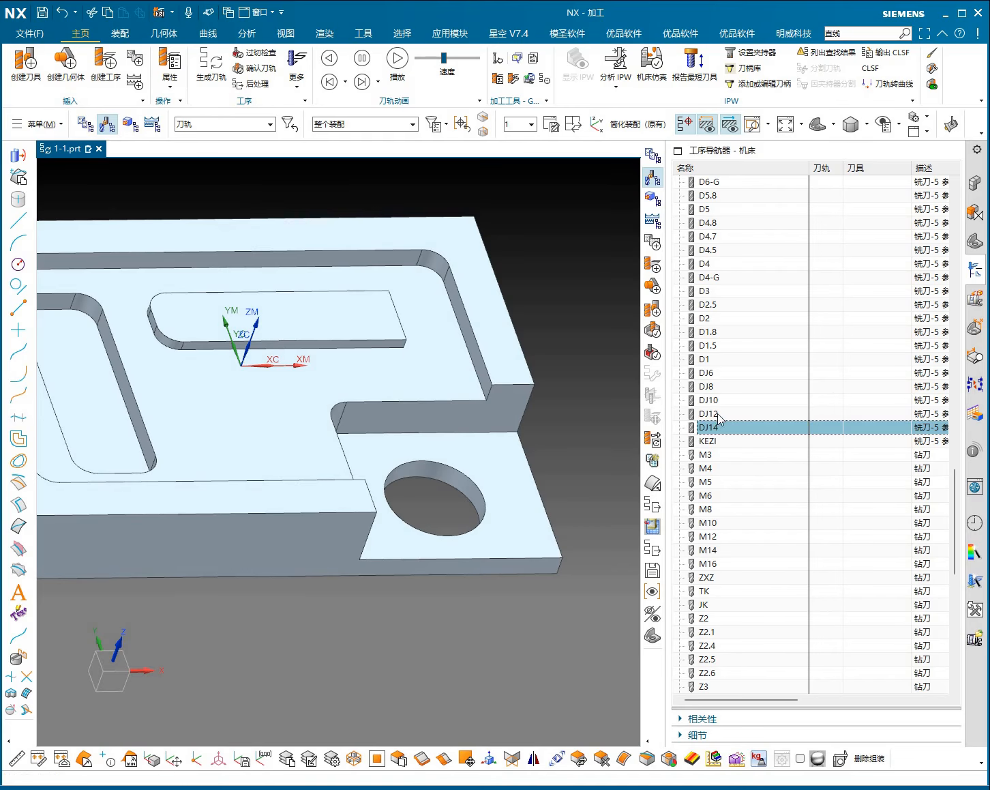
Step: Compare the DJ12 and DJ14 previews, examine DJ14's parameters, and close them without changes
{"action": "left_click", "coordinate": [717, 415]}
{"action": "left_click", "coordinate": [717, 429]}
{"action": "left_click", "coordinate": [717, 415]}
{"action": "left_click", "coordinate": [715, 428]}
{"action": "double_click", "coordinate": [709, 427]}
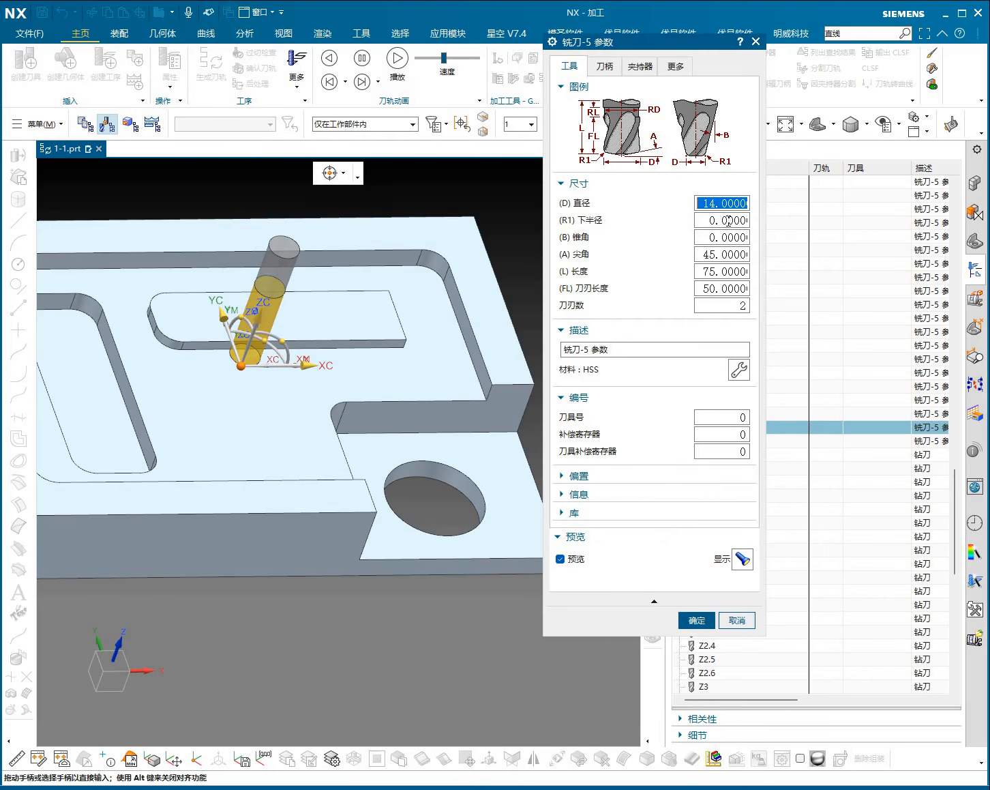
{"action": "left_click", "coordinate": [742, 622]}
Step: Place the KEZI engraving tool preview on the part's corner, examine its diameter, lower radius and fine tip, and accept the parameters
{"action": "left_click", "coordinate": [715, 442]}
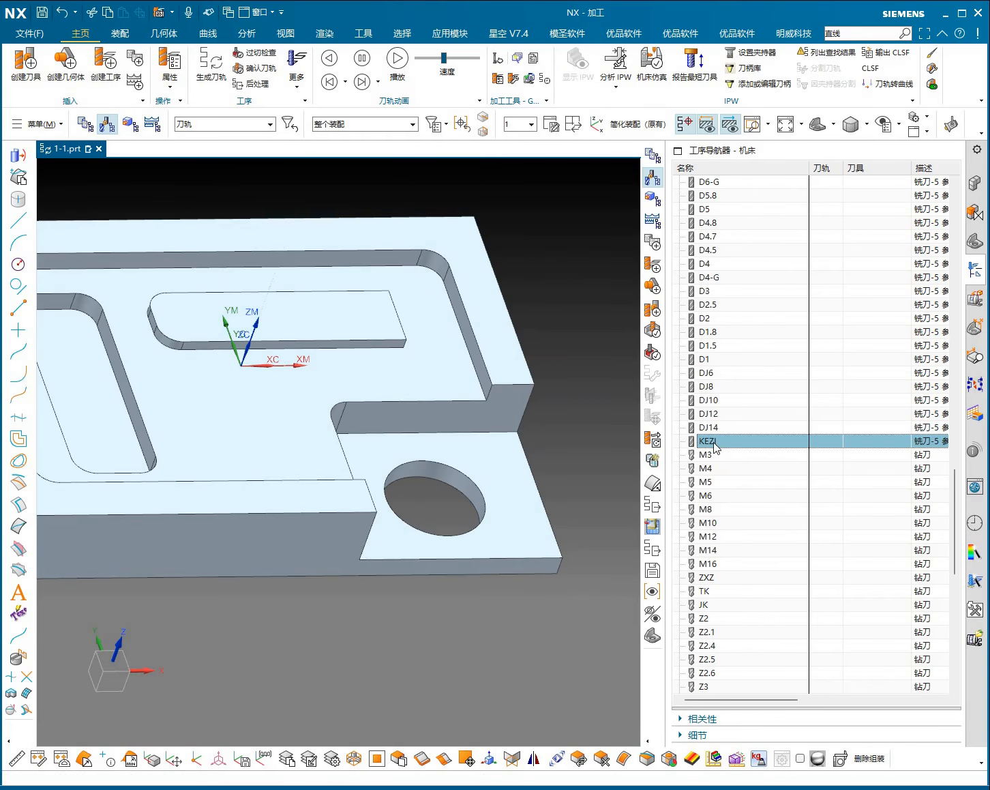
{"action": "double_click", "coordinate": [714, 441]}
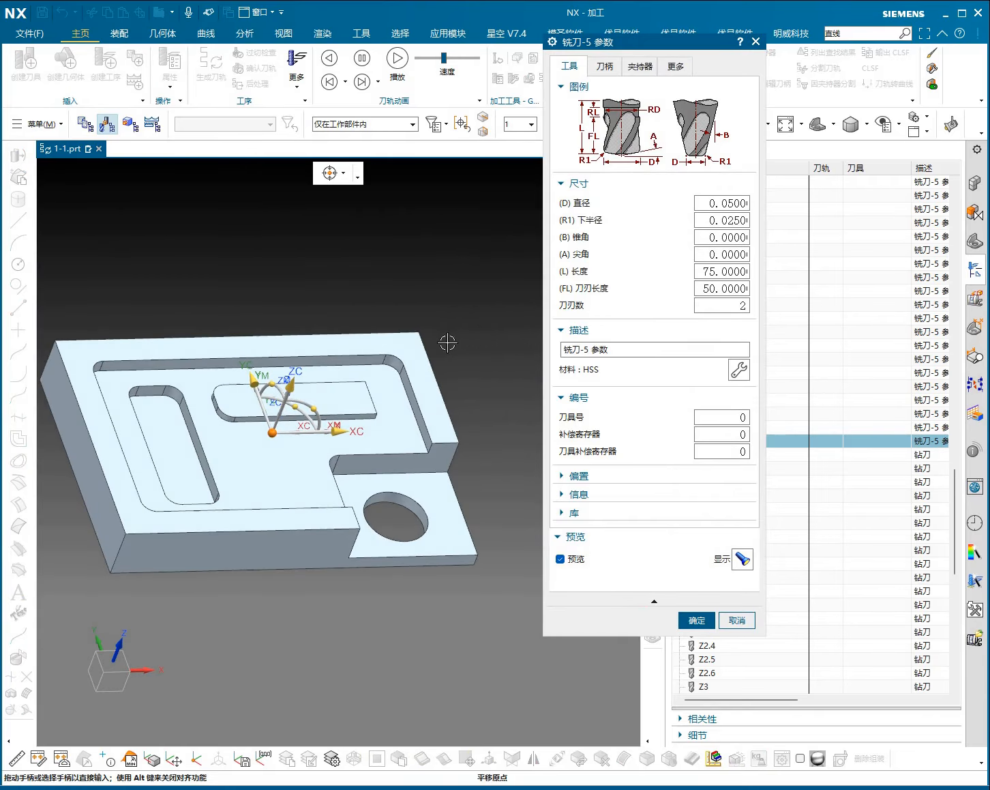
{"action": "left_click", "coordinate": [428, 340]}
{"action": "scroll", "coordinate": [433, 327], "scroll_direction": "up", "scroll_amount": 13}
{"action": "scroll", "coordinate": [374, 375], "scroll_direction": "down", "scroll_amount": 5}
{"action": "scroll", "coordinate": [387, 390], "scroll_direction": "down", "scroll_amount": 5}
{"action": "scroll", "coordinate": [421, 286], "scroll_direction": "up", "scroll_amount": 12}
{"action": "scroll", "coordinate": [449, 305], "scroll_direction": "down", "scroll_amount": 8}
{"action": "scroll", "coordinate": [453, 345], "scroll_direction": "up", "scroll_amount": 6}
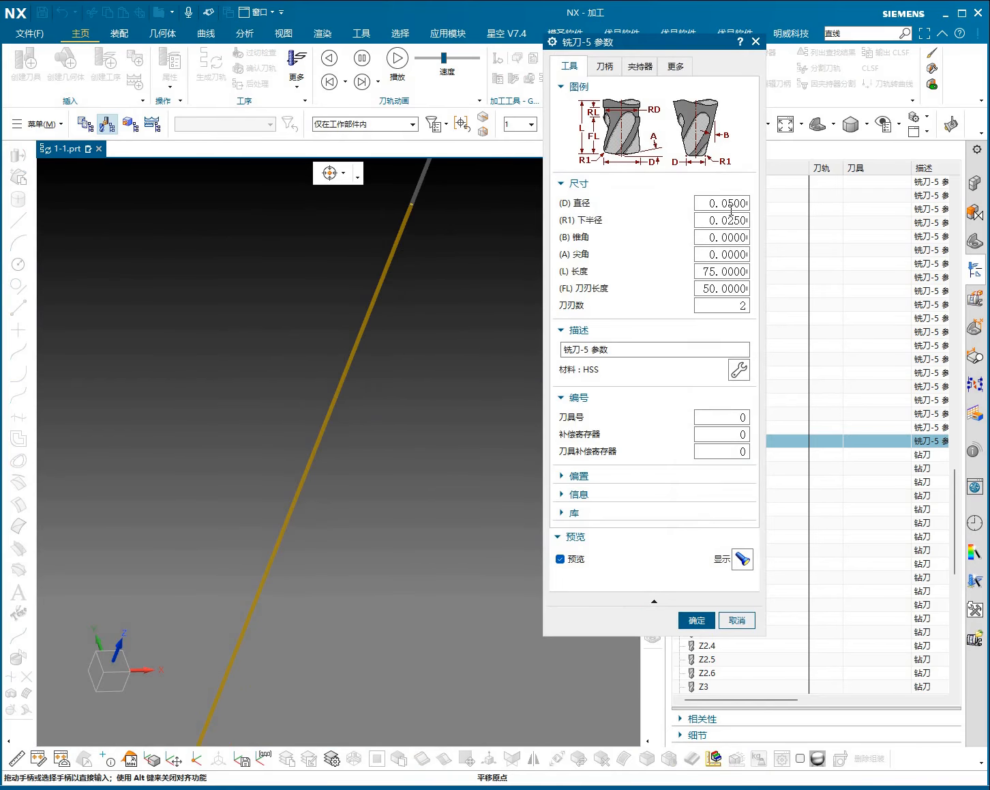
{"action": "scroll", "coordinate": [422, 237], "scroll_direction": "down", "scroll_amount": 5}
{"action": "scroll", "coordinate": [336, 467], "scroll_direction": "down", "scroll_amount": 2}
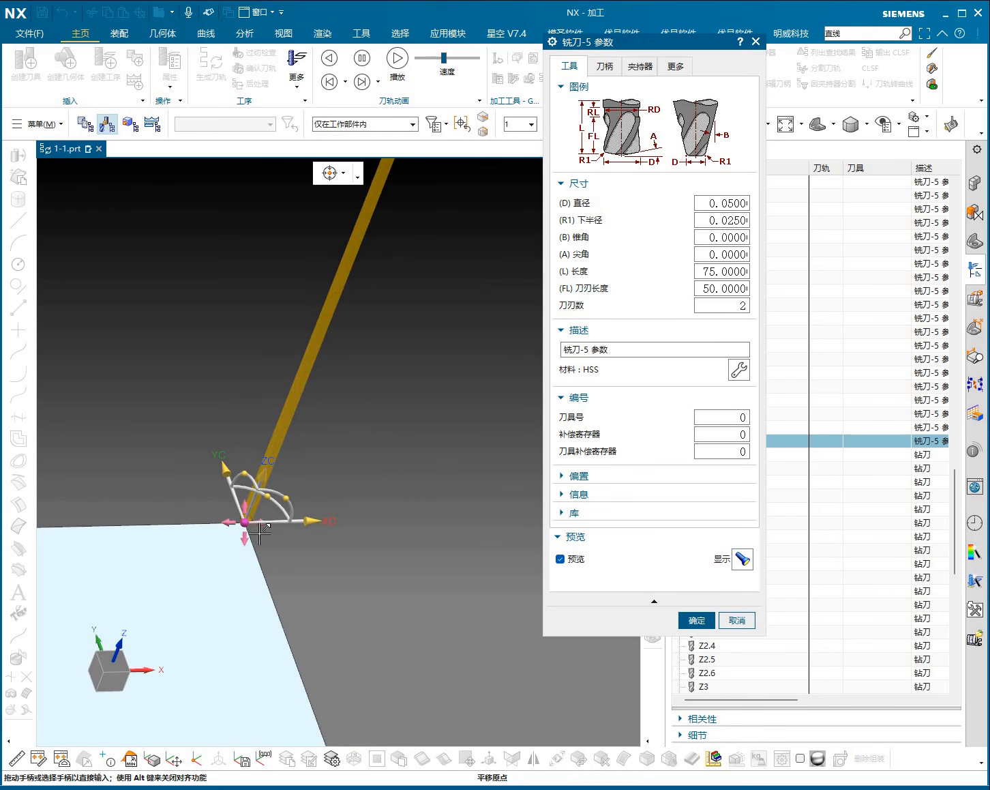
{"action": "scroll", "coordinate": [275, 498], "scroll_direction": "down", "scroll_amount": 3}
{"action": "left_click", "coordinate": [696, 620]}
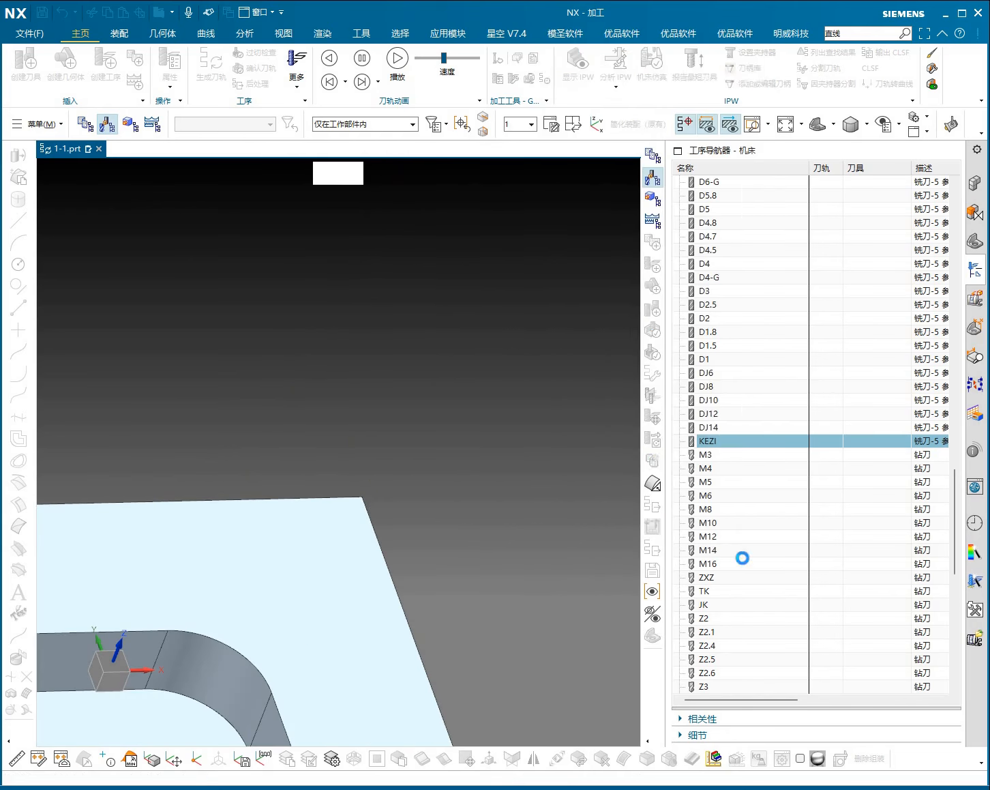
Step: Preview the M3 drill on the part with the corner and pockets in view
{"action": "left_click", "coordinate": [714, 457]}
{"action": "scroll", "coordinate": [475, 450], "scroll_direction": "down", "scroll_amount": 6}
{"action": "middle_click_drag", "start_coordinate": [544, 447], "coordinate": [484, 426], "text": "shift"}
{"action": "scroll", "coordinate": [486, 428], "scroll_direction": "down", "scroll_amount": 5}
{"action": "scroll", "coordinate": [478, 447], "scroll_direction": "up", "scroll_amount": 1}
{"action": "scroll", "coordinate": [452, 455], "scroll_direction": "up", "scroll_amount": 3}
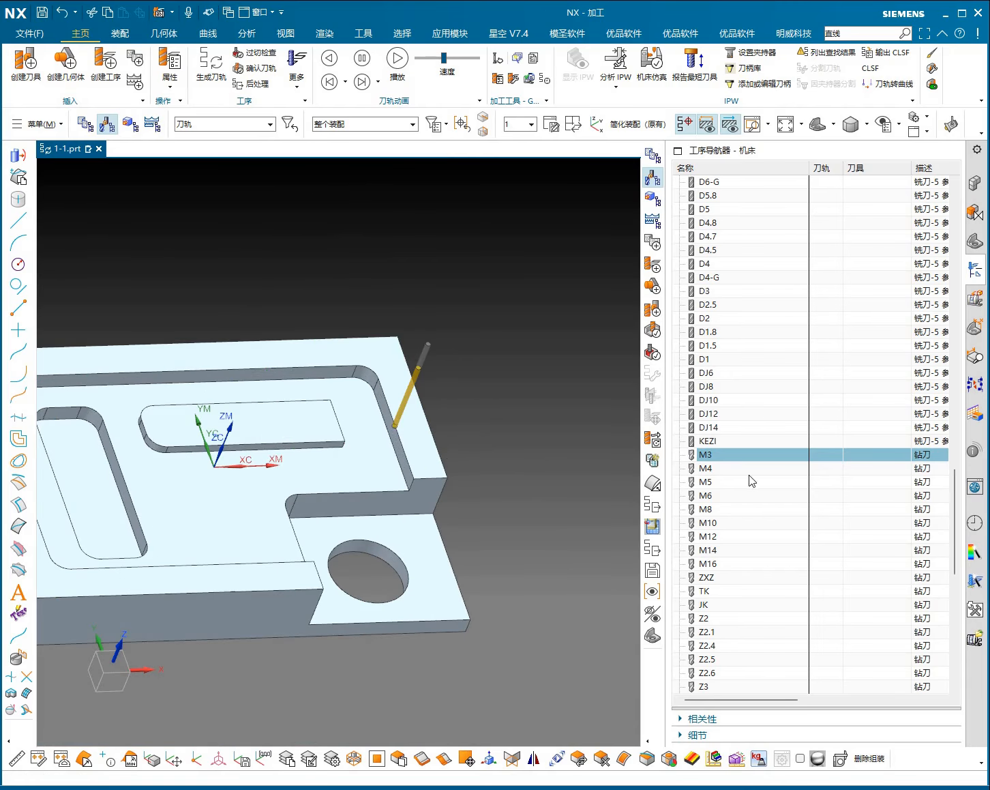
Step: Compare the previews of the M-series drills, including M4, M16, M10, M5, M3 and M8
{"action": "left_click", "coordinate": [714, 469]}
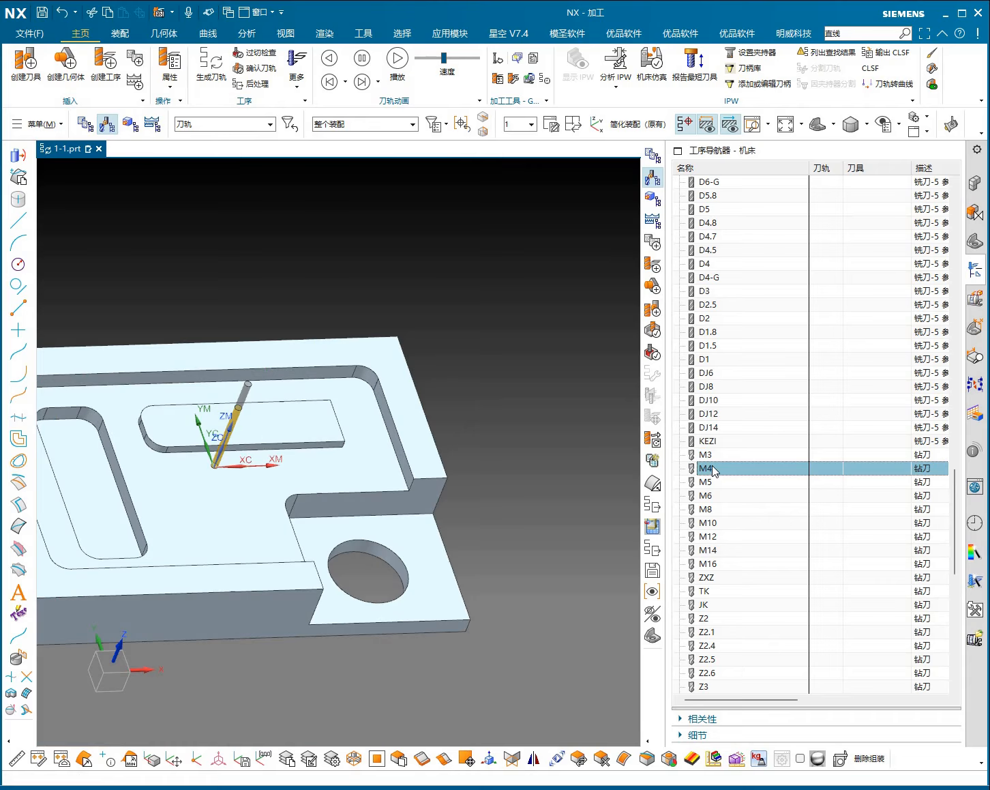
{"action": "scroll", "coordinate": [747, 536], "scroll_direction": "down", "scroll_amount": 2}
{"action": "left_click", "coordinate": [713, 482]}
{"action": "left_click", "coordinate": [711, 441]}
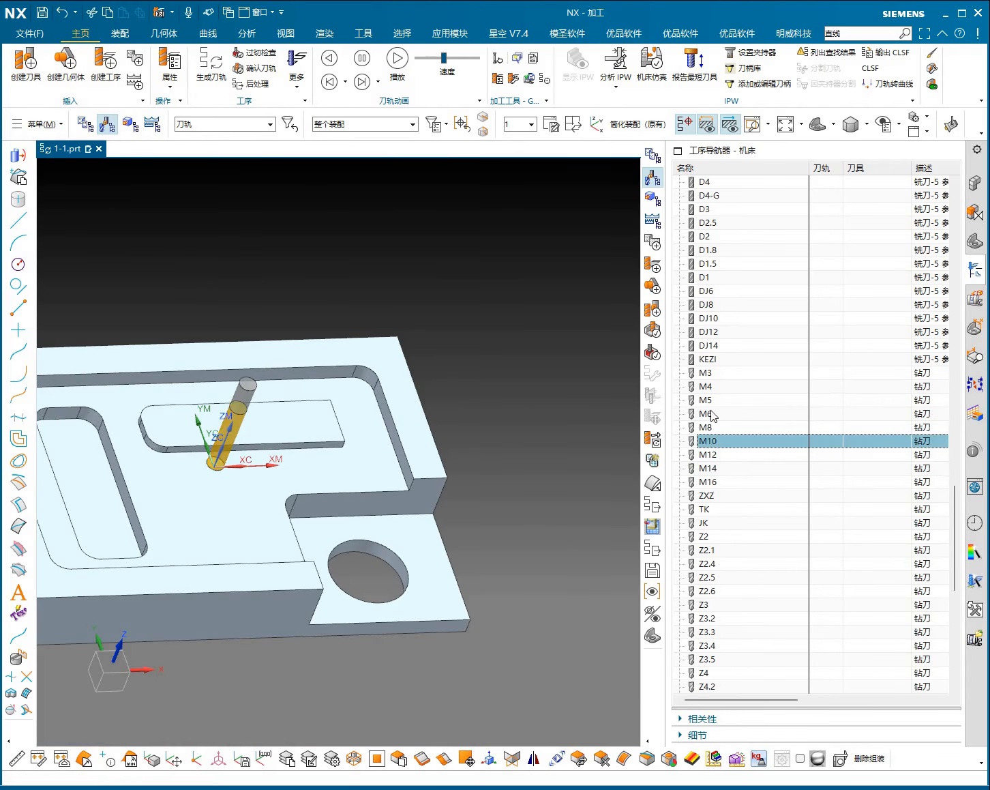
{"action": "left_click", "coordinate": [709, 402]}
{"action": "left_click", "coordinate": [710, 378]}
{"action": "left_click", "coordinate": [716, 429]}
{"action": "left_click", "coordinate": [719, 443]}
Step: Examine the M6 drill's diameter in its parameters and close them without changes
{"action": "double_click", "coordinate": [713, 415]}
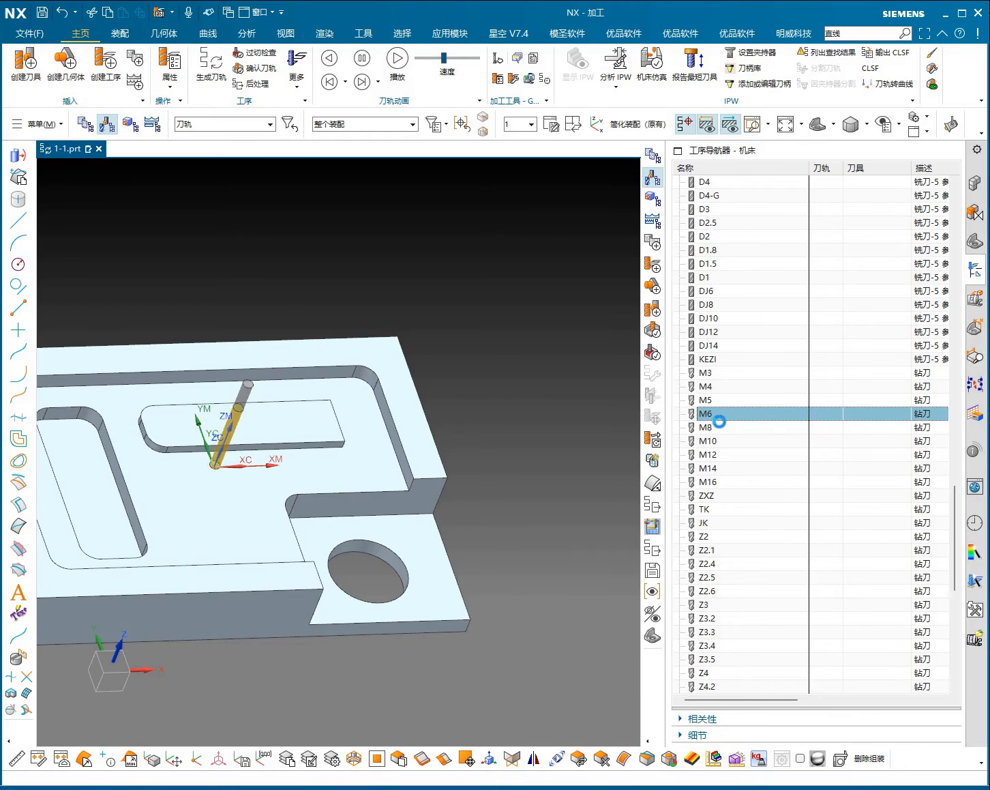
{"action": "left_click", "coordinate": [713, 204]}
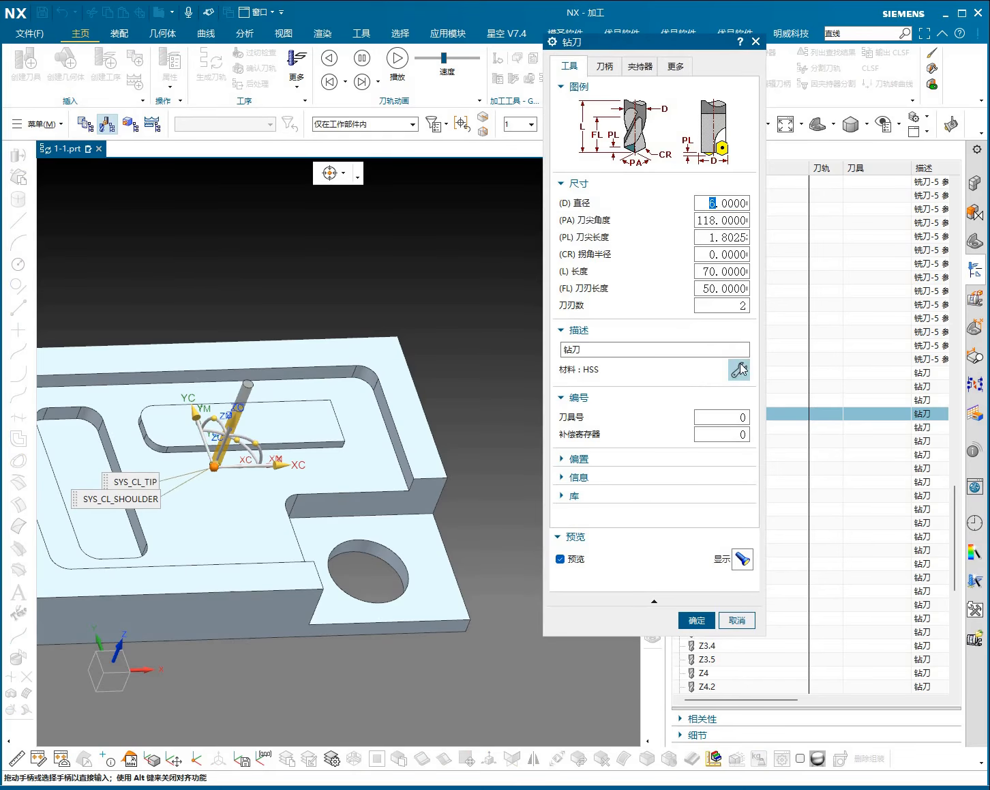
{"action": "left_click", "coordinate": [737, 620]}
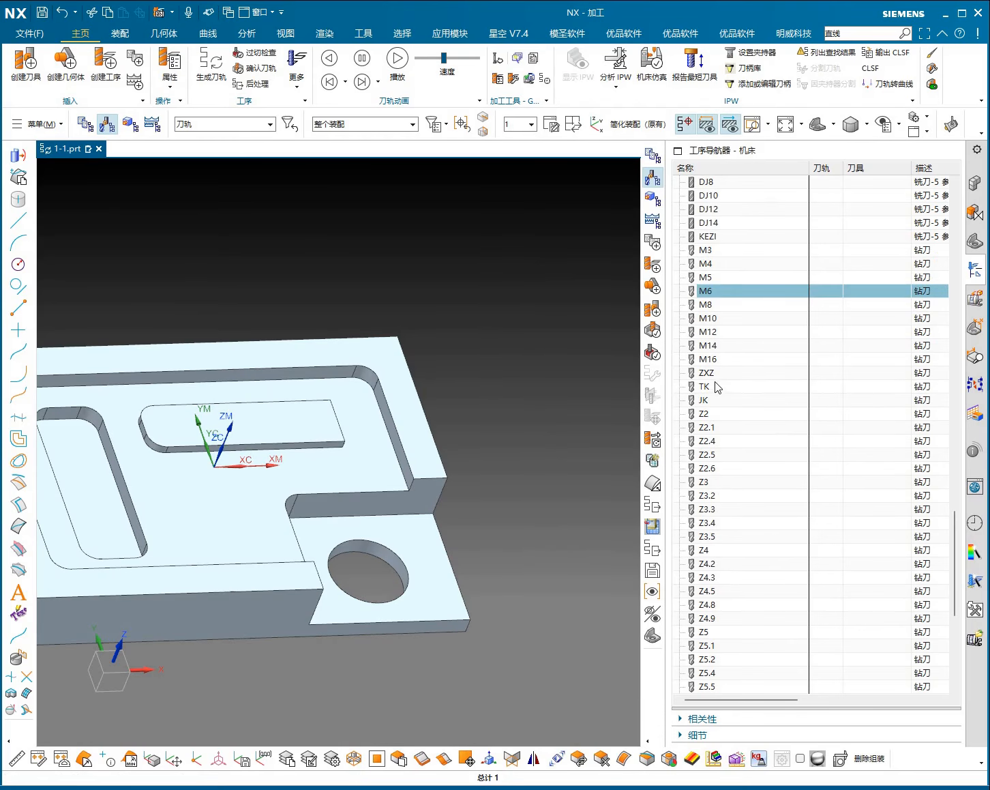
Step: Preview the ZXZ centre drill on the part and examine its pointed tip close up
{"action": "left_click", "coordinate": [710, 373]}
{"action": "scroll", "coordinate": [426, 463], "scroll_direction": "up", "scroll_amount": 2}
{"action": "scroll", "coordinate": [543, 442], "scroll_direction": "down", "scroll_amount": 4}
{"action": "mouse_move", "coordinate": [362, 468]}
{"action": "middle_mouse_down"}
{"action": "mouse_move", "coordinate": [383, 436]}
{"action": "mouse_move", "coordinate": [371, 443]}
{"action": "middle_mouse_up"}
{"action": "scroll", "coordinate": [369, 446], "scroll_direction": "up", "scroll_amount": 4}
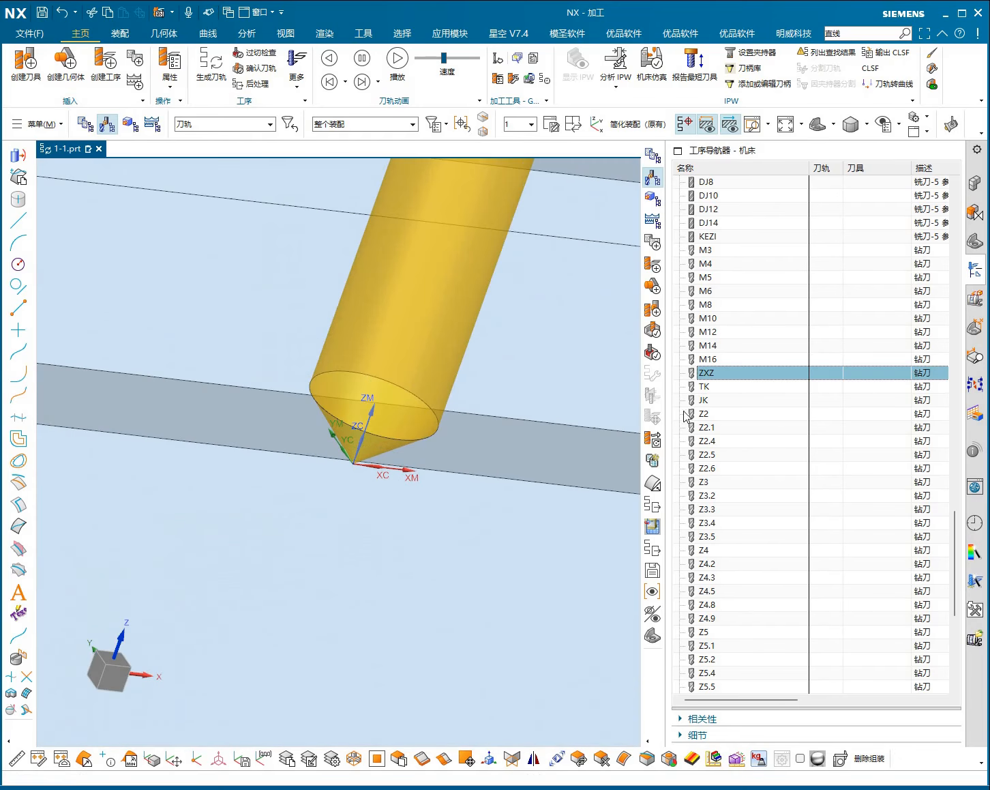
Step: Preview the TK and JK tools and examine the large round hole in the part's corner from above and at an angle
{"action": "left_click", "coordinate": [709, 387]}
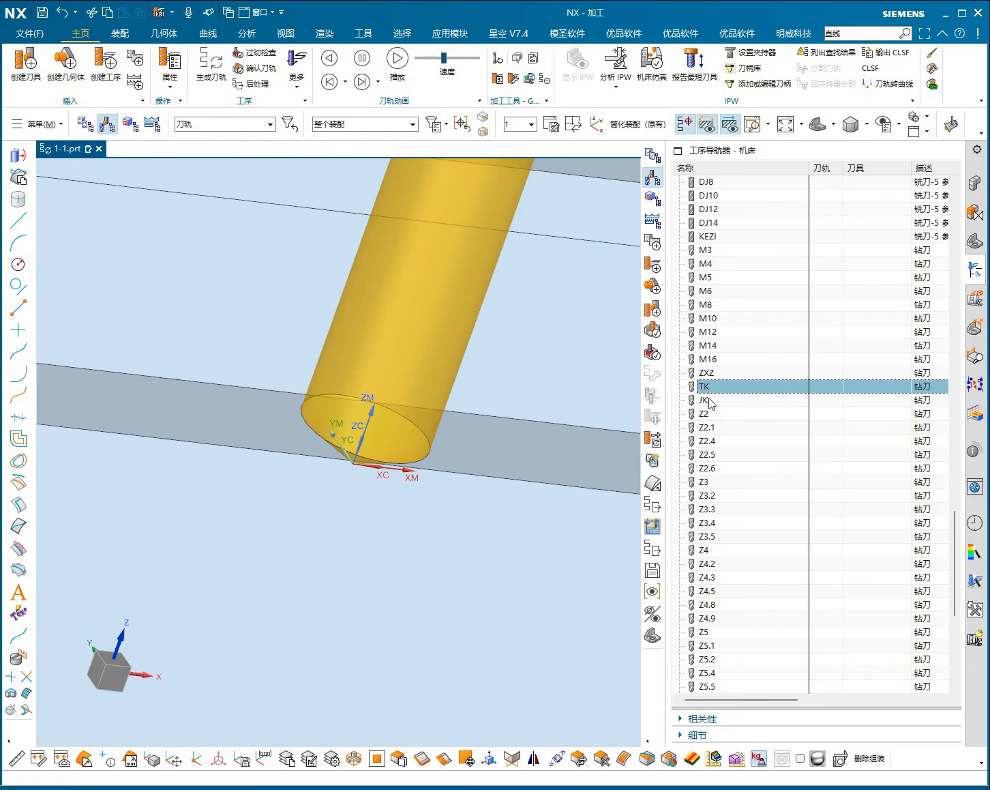
{"action": "left_click", "coordinate": [704, 399]}
{"action": "scroll", "coordinate": [312, 429], "scroll_direction": "down", "scroll_amount": 5}
{"action": "middle_click_drag", "start_coordinate": [320, 436], "coordinate": [411, 486]}
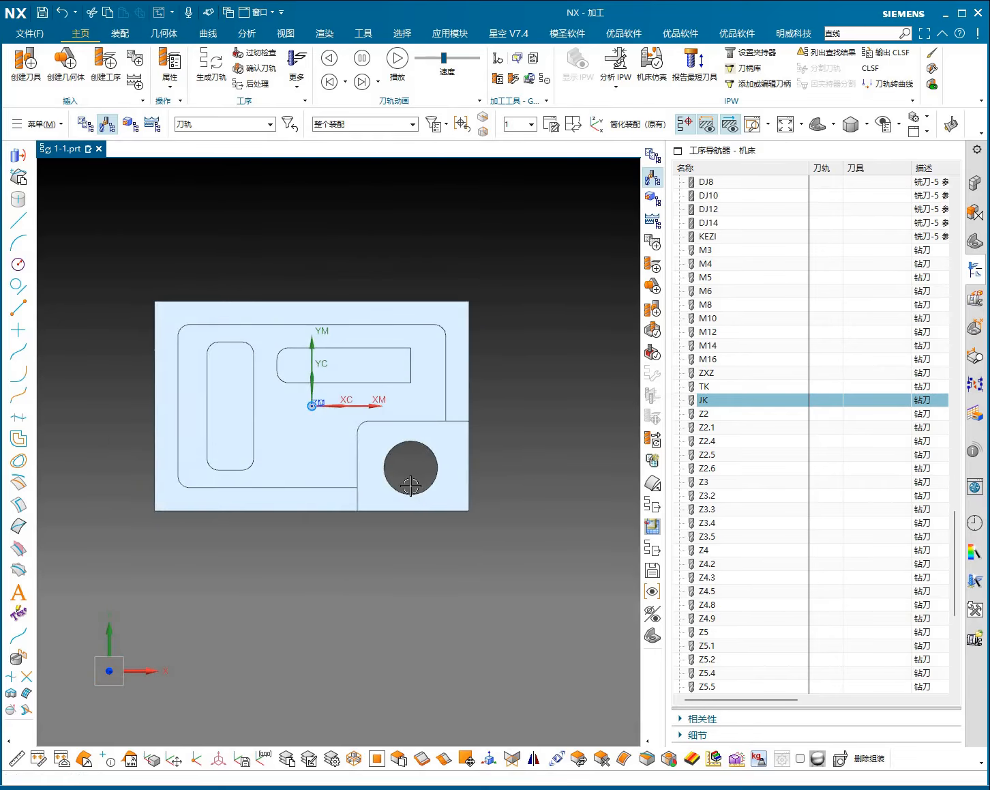
{"action": "scroll", "coordinate": [421, 476], "scroll_direction": "up", "scroll_amount": 3}
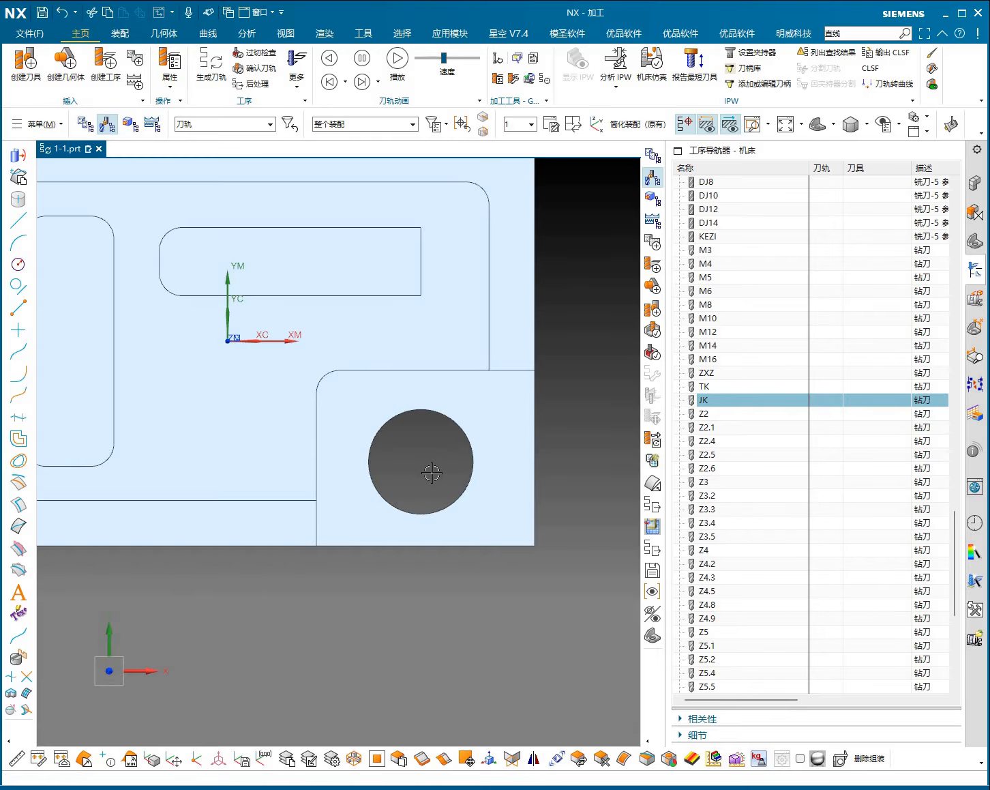
{"action": "middle_click_drag", "start_coordinate": [429, 473], "coordinate": [518, 520]}
{"action": "scroll", "coordinate": [496, 473], "scroll_direction": "down", "scroll_amount": 3}
{"action": "scroll", "coordinate": [476, 502], "scroll_direction": "up", "scroll_amount": 1}
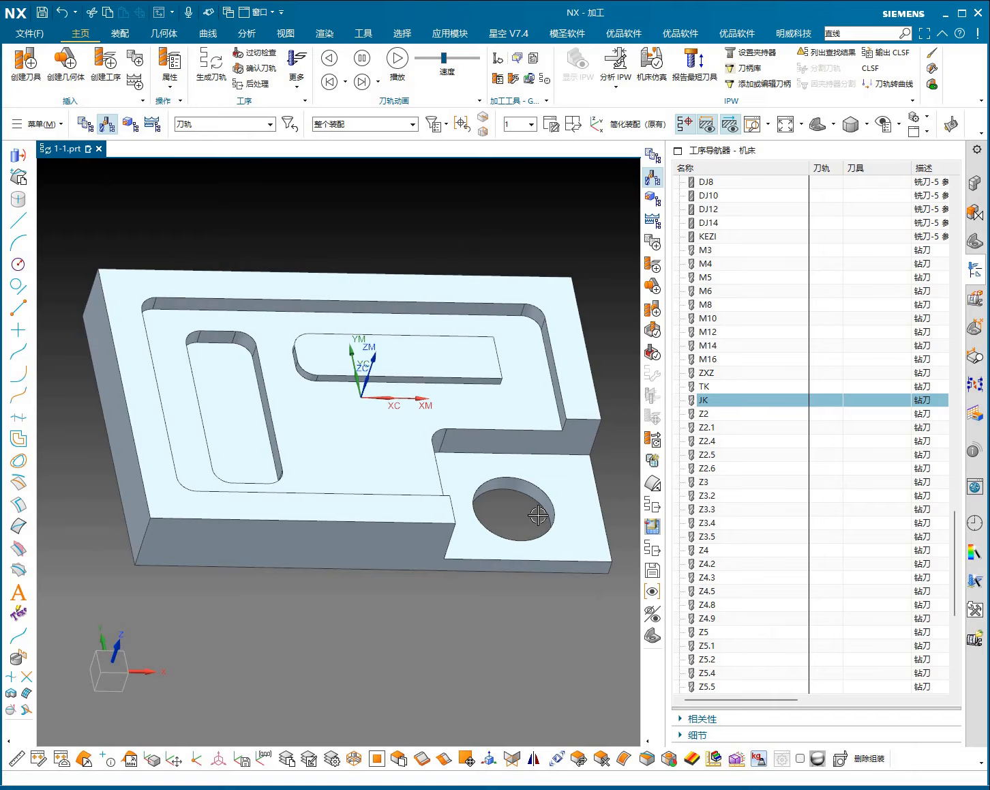
Step: Compare the previews of the smallest and largest Z-series drills, such as Z2 and Z14
{"action": "left_click", "coordinate": [717, 414]}
{"action": "scroll", "coordinate": [736, 471], "scroll_direction": "down", "scroll_amount": 8}
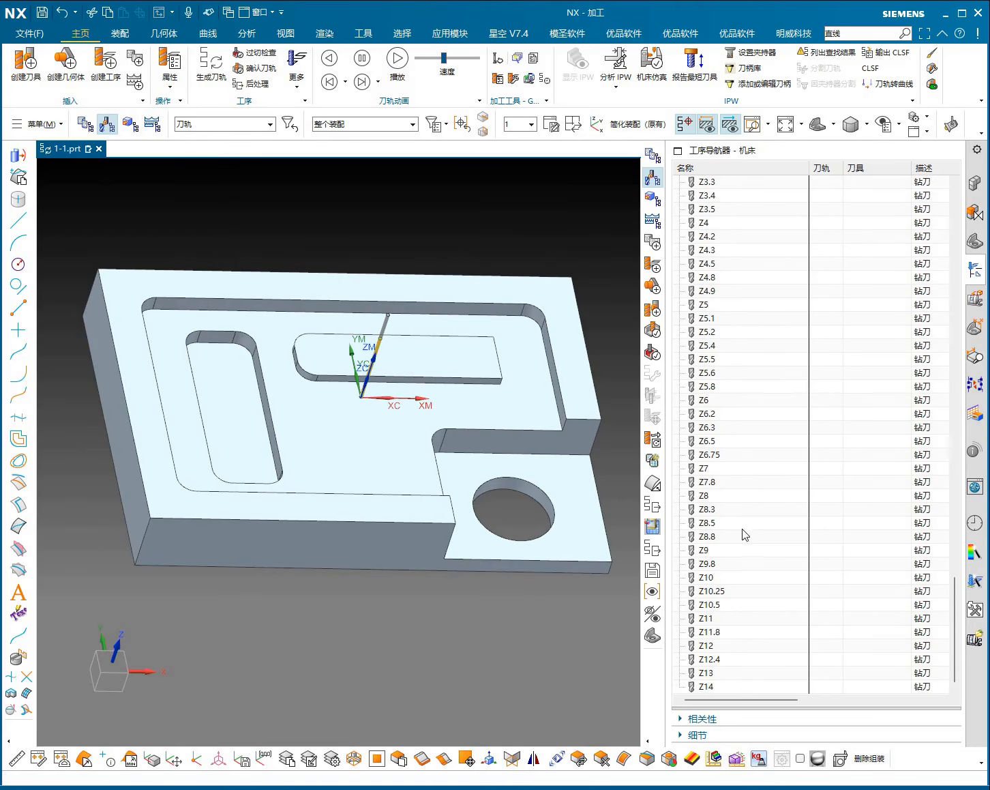
{"action": "left_click", "coordinate": [706, 688]}
{"action": "scroll", "coordinate": [712, 651], "scroll_direction": "up", "scroll_amount": 8}
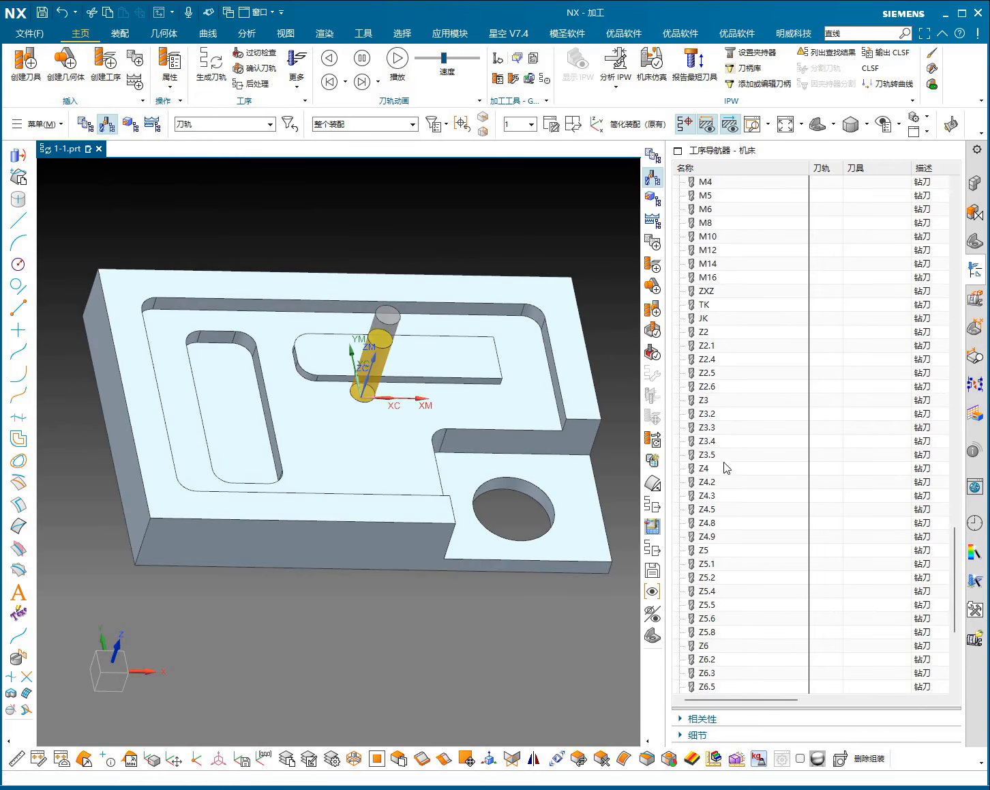
{"action": "left_click", "coordinate": [712, 413]}
{"action": "scroll", "coordinate": [713, 423], "scroll_direction": "down", "scroll_amount": 8}
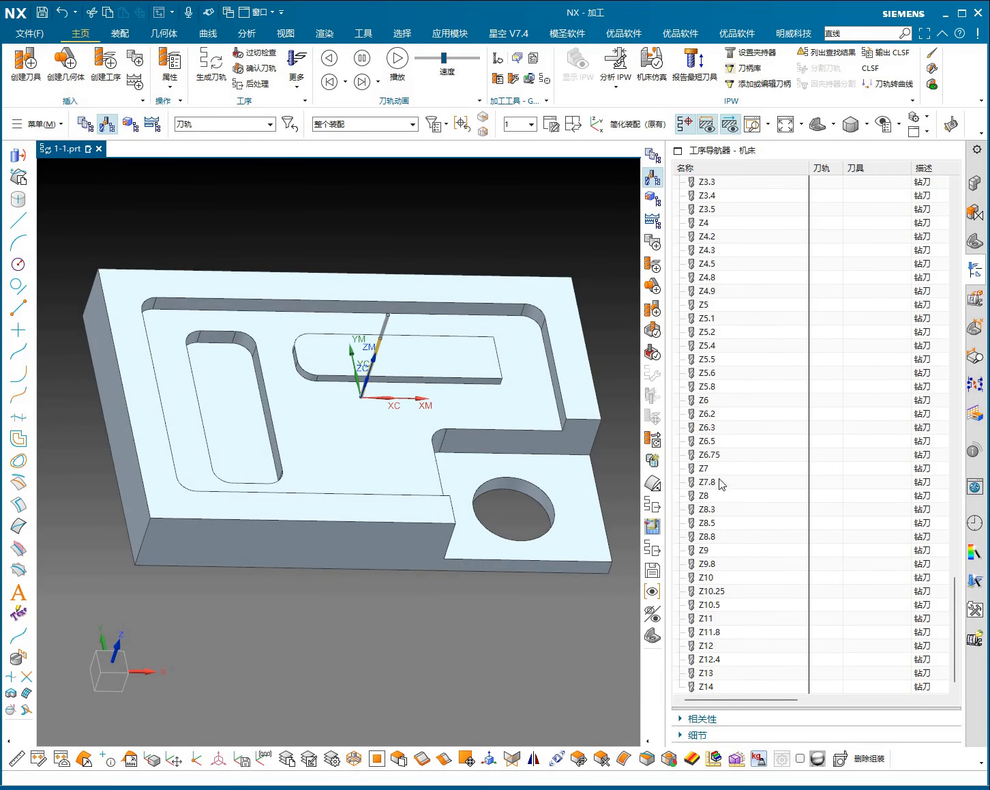
Step: Preview intermediate Z-series drills, including Z7.8, Z8.8, Z10, Z5.8, Z4.9, Z4.5 and Z4.2
{"action": "left_click", "coordinate": [722, 428]}
{"action": "left_click", "coordinate": [715, 483]}
{"action": "left_click", "coordinate": [724, 511]}
{"action": "left_click", "coordinate": [723, 537]}
{"action": "left_click", "coordinate": [723, 577]}
{"action": "left_click", "coordinate": [723, 389]}
{"action": "left_click", "coordinate": [722, 317]}
{"action": "left_click", "coordinate": [717, 291]}
{"action": "left_click", "coordinate": [716, 263]}
{"action": "left_click", "coordinate": [713, 250]}
{"action": "left_click", "coordinate": [711, 238]}
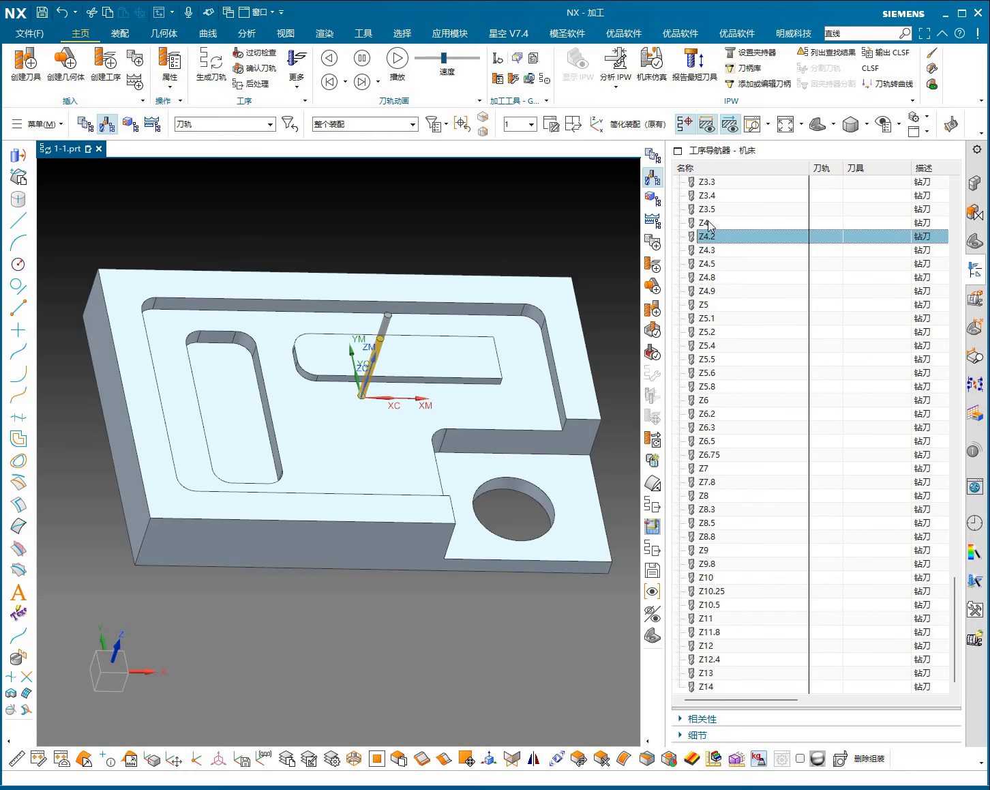
Step: Duplicate the Z4 drill, rename the copy Z4.1 and open its parameters
{"action": "left_click", "coordinate": [707, 223]}
{"action": "right_click", "coordinate": [713, 227]}
{"action": "left_click", "coordinate": [737, 263]}
{"action": "right_click", "coordinate": [713, 223]}
{"action": "left_click", "coordinate": [746, 287]}
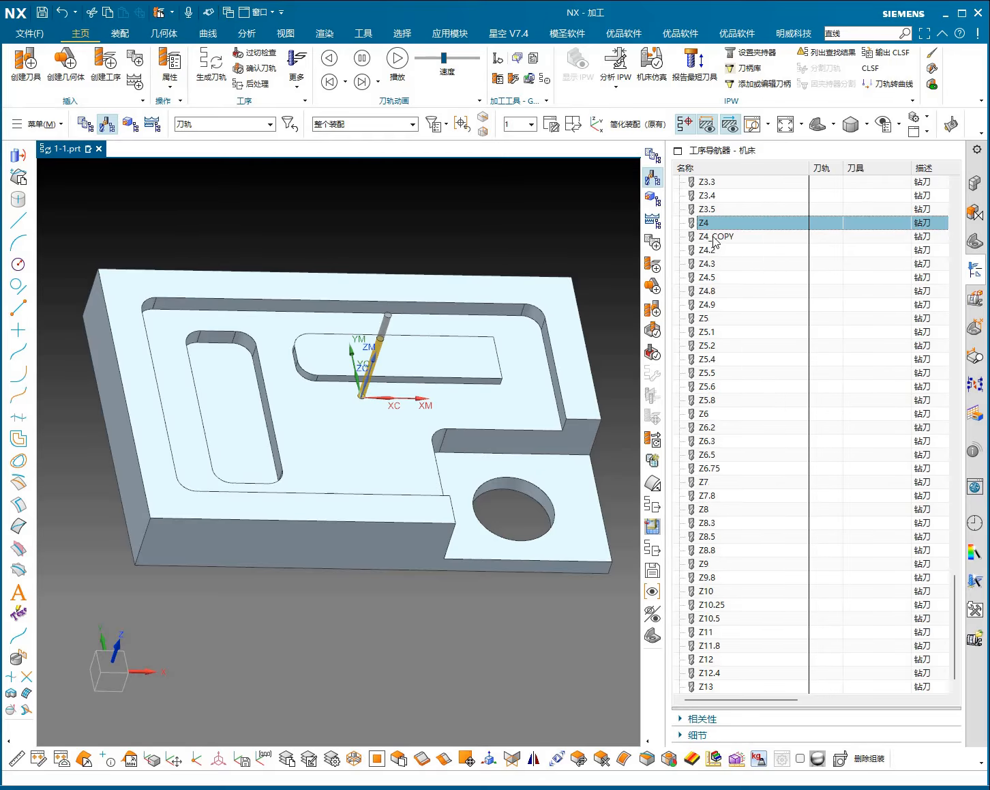
{"action": "left_click", "coordinate": [711, 237]}
{"action": "left_click", "coordinate": [711, 239]}
{"action": "left_click_drag", "start_coordinate": [712, 237], "coordinate": [757, 244]}
{"action": "type", "text": ".1"}
{"action": "key", "text": "Return"}
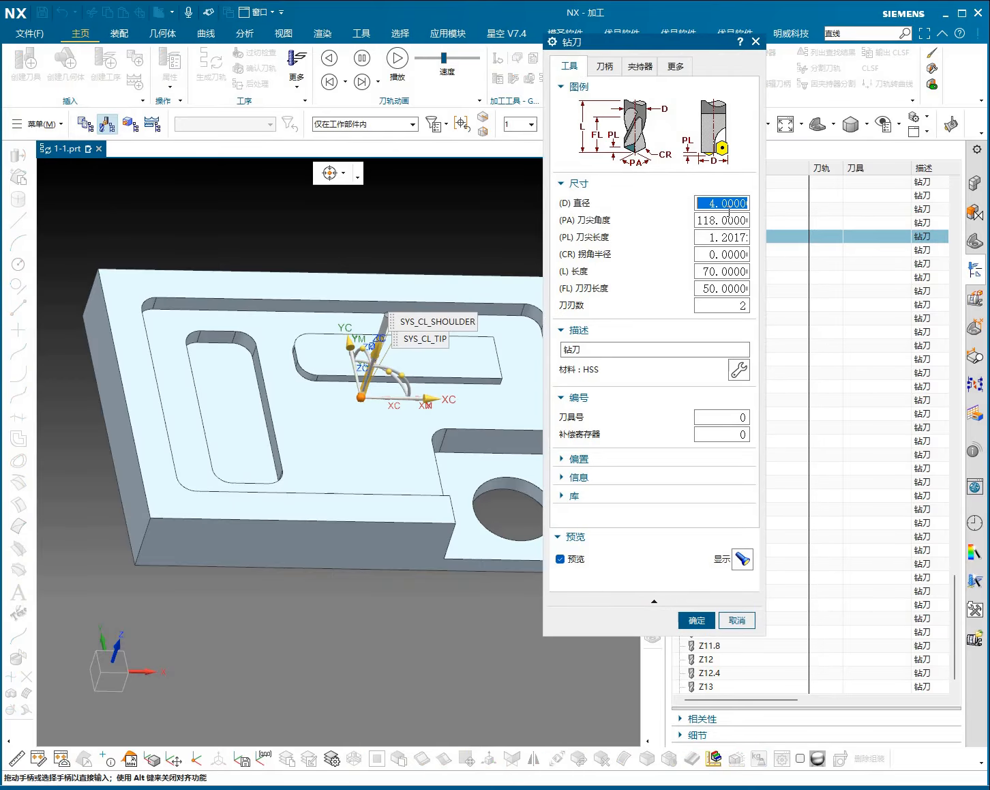
Step: Set the Z4.1 drill's diameter to 4.1 and accept the parameters
{"action": "type", "text": "4.1"}
{"action": "key", "text": "Return"}
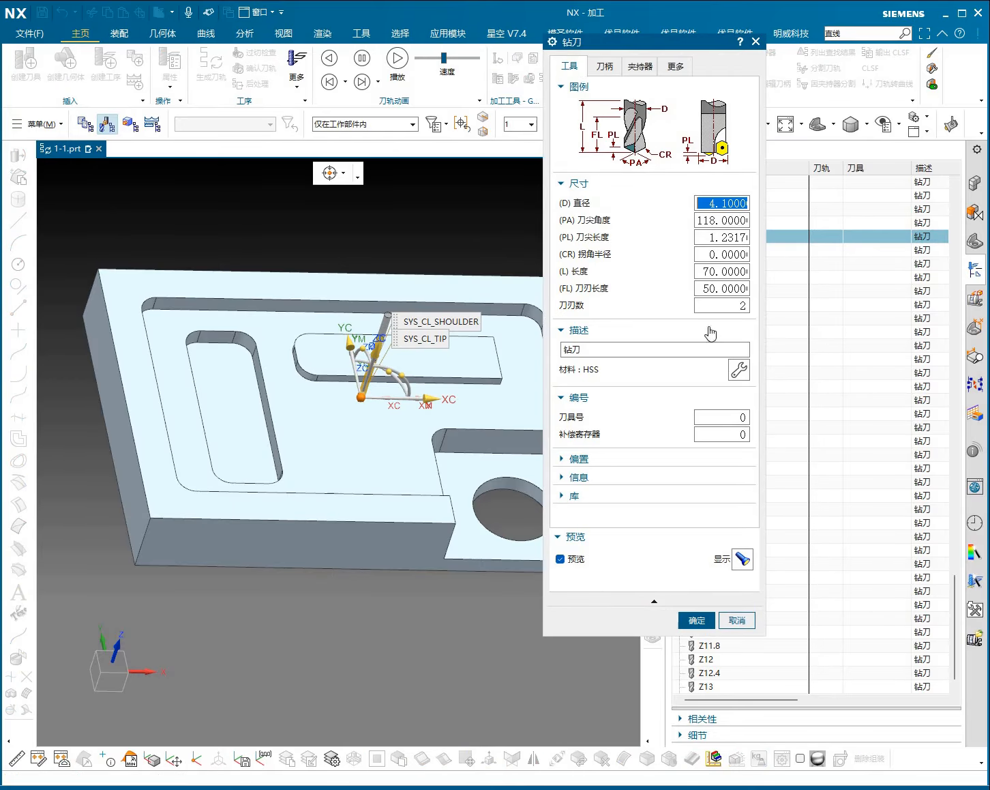
{"action": "left_click", "coordinate": [696, 620]}
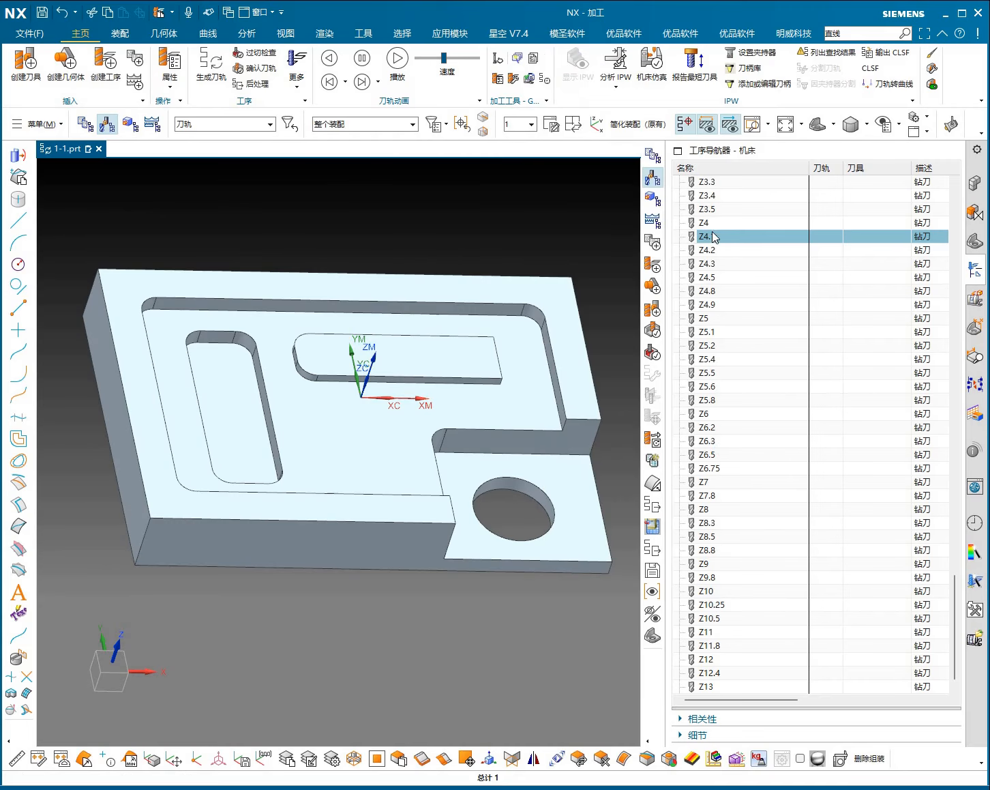
{"action": "double_click", "coordinate": [713, 232]}
{"action": "scroll", "coordinate": [752, 375], "scroll_direction": "down", "scroll_amount": 1}
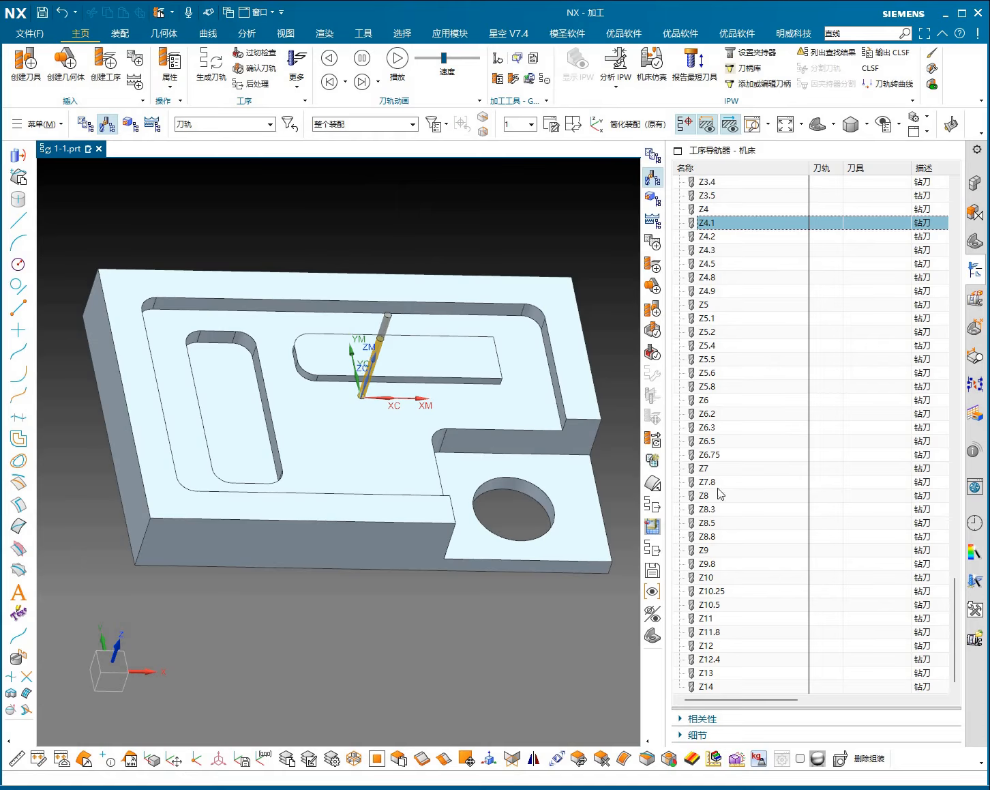
Step: Preview the Z6.5 and Z4.9 drills on the part
{"action": "left_click", "coordinate": [723, 442]}
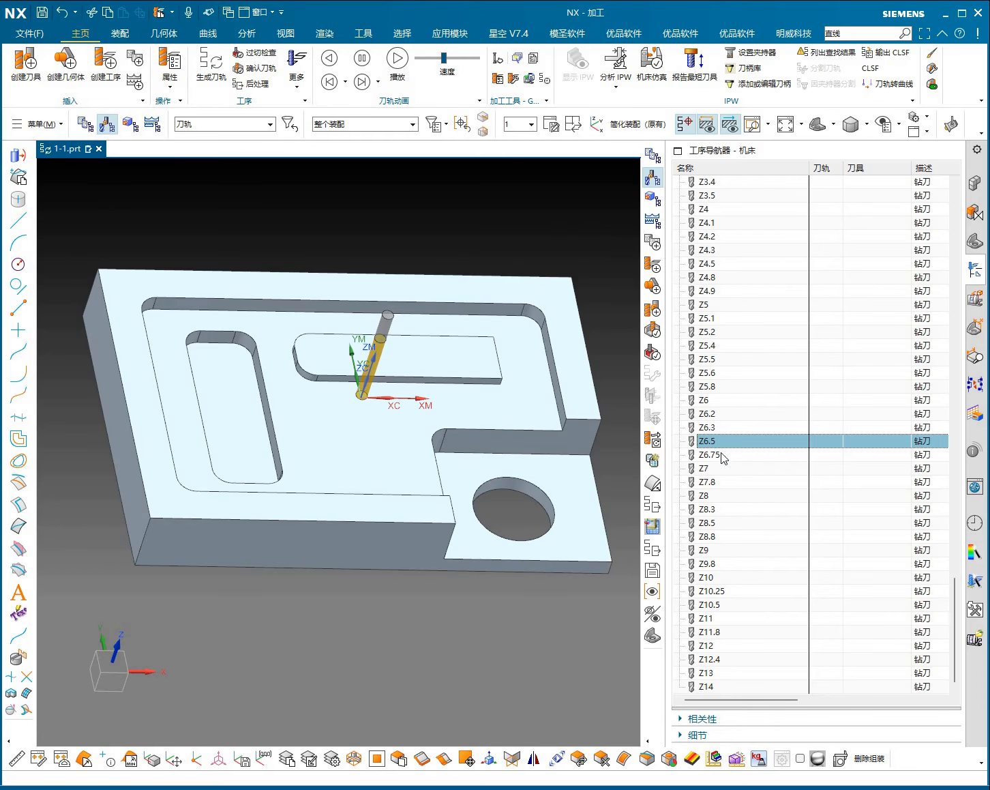
{"action": "scroll", "coordinate": [714, 517], "scroll_direction": "up", "scroll_amount": 6}
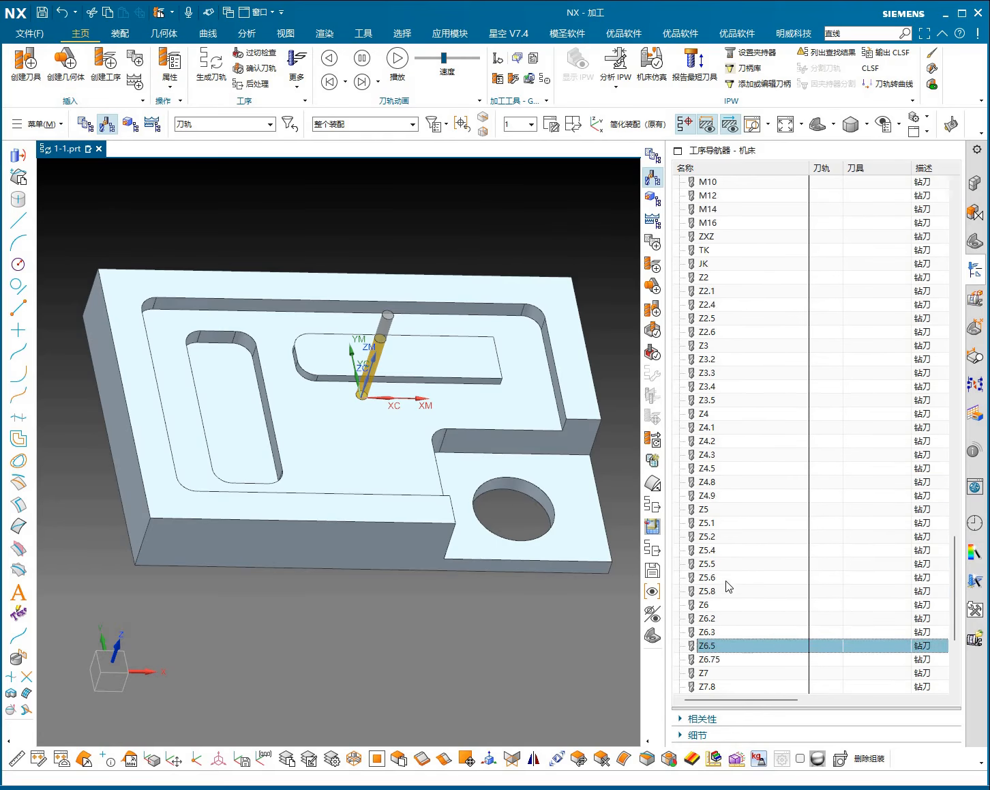
{"action": "left_click", "coordinate": [714, 539]}
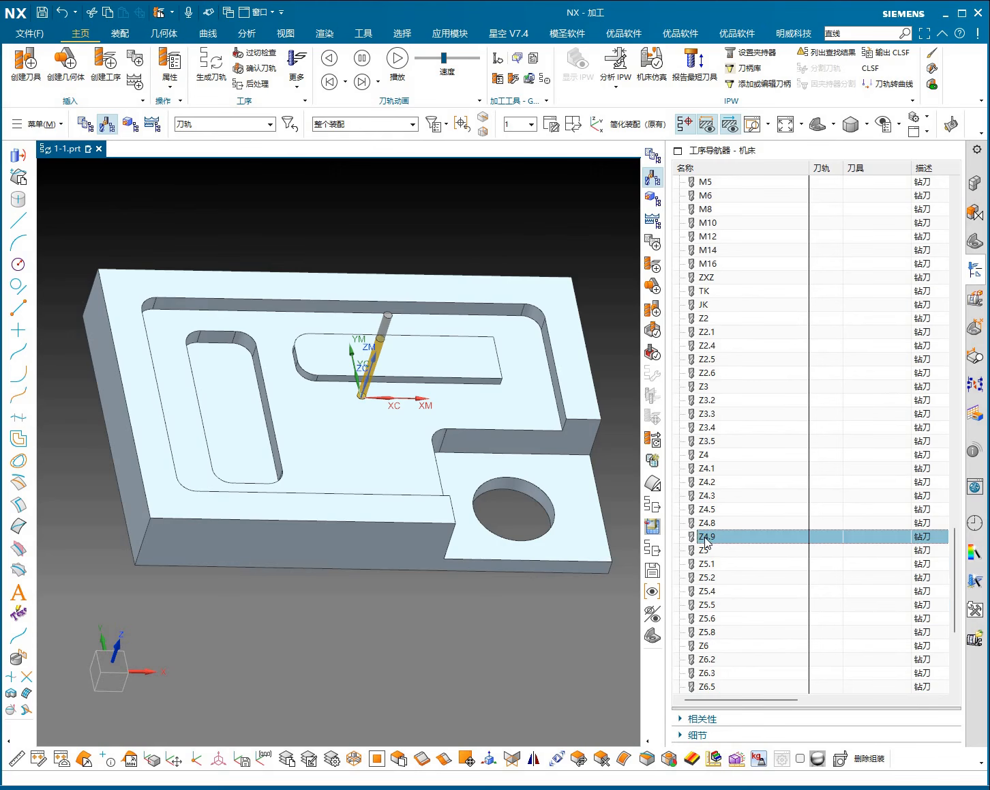
Step: Review the M-series drill previews from M16 down to M5, returning to M8 and M10
{"action": "scroll", "coordinate": [705, 540], "scroll_direction": "up", "scroll_amount": 5}
{"action": "left_click", "coordinate": [712, 469]}
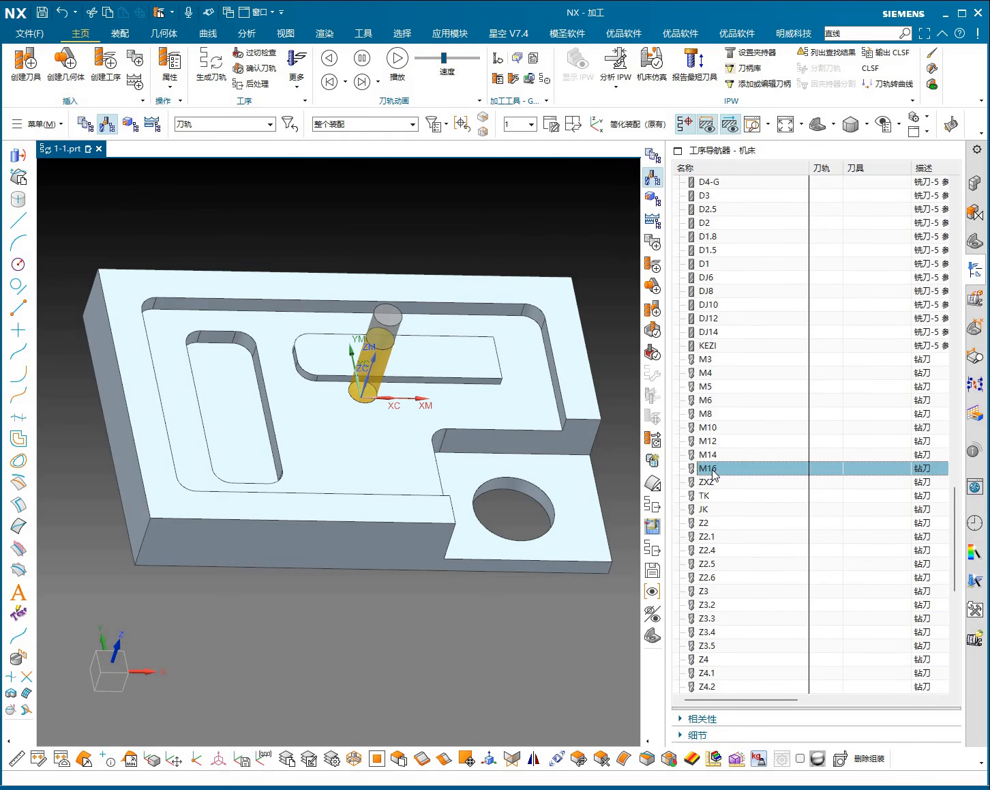
{"action": "left_click", "coordinate": [718, 455]}
{"action": "left_click", "coordinate": [716, 440]}
{"action": "left_click", "coordinate": [714, 427]}
{"action": "left_click", "coordinate": [712, 413]}
{"action": "left_click", "coordinate": [710, 400]}
{"action": "left_click", "coordinate": [710, 390]}
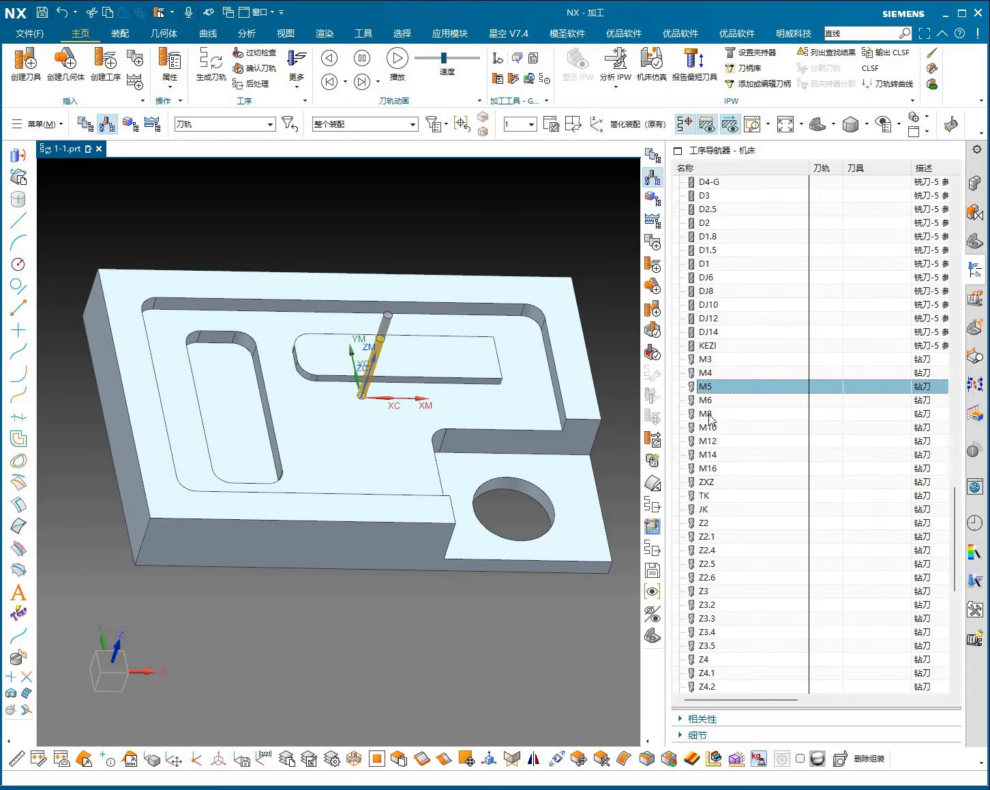
{"action": "left_click", "coordinate": [712, 415]}
{"action": "left_click", "coordinate": [714, 430]}
Step: Review the previews of the ZXZ, TK and JK tools in succession
{"action": "left_click", "coordinate": [707, 486]}
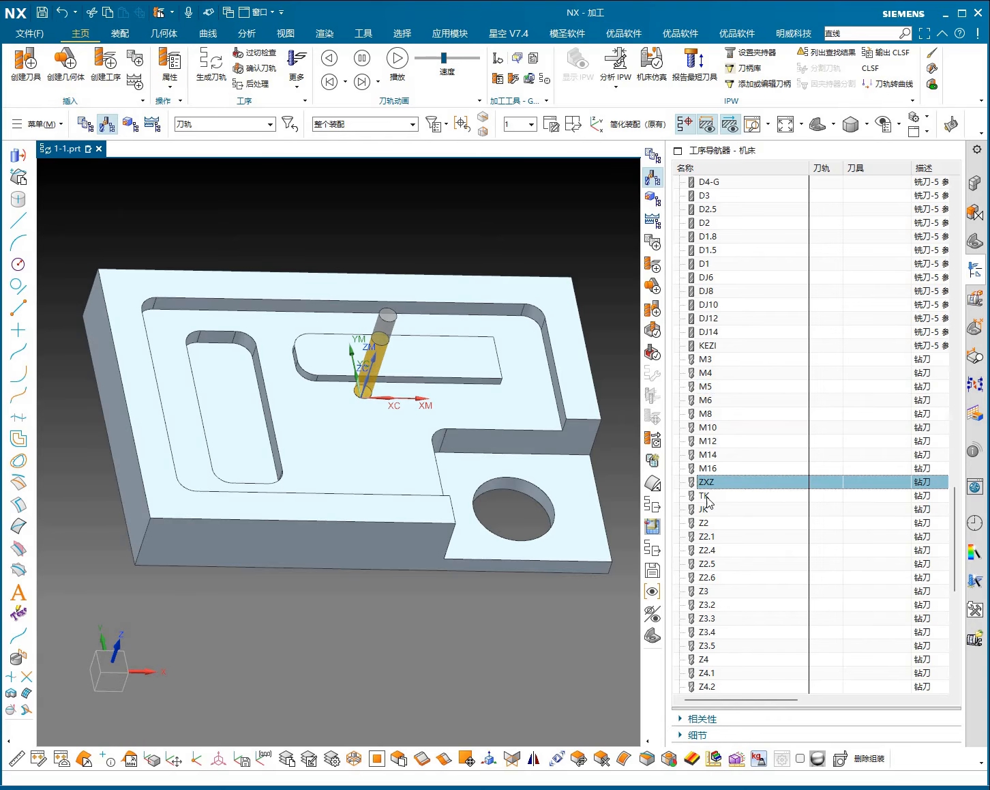
{"action": "left_click", "coordinate": [708, 498]}
{"action": "left_click", "coordinate": [710, 510]}
Step: Review the KEZI engraving tool and the DJ-series chamfer tools DJ6, DJ8, DJ10, DJ12 and DJ14
{"action": "scroll", "coordinate": [721, 489], "scroll_direction": "up", "scroll_amount": 4}
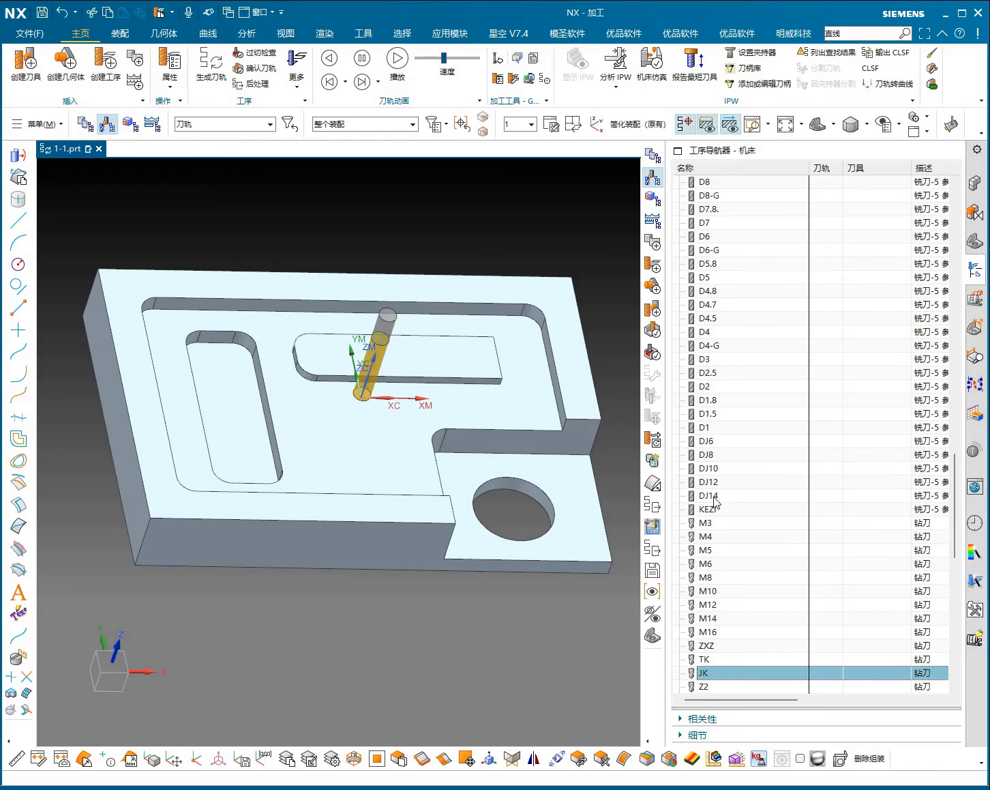
{"action": "left_click", "coordinate": [713, 511]}
{"action": "left_click", "coordinate": [705, 456]}
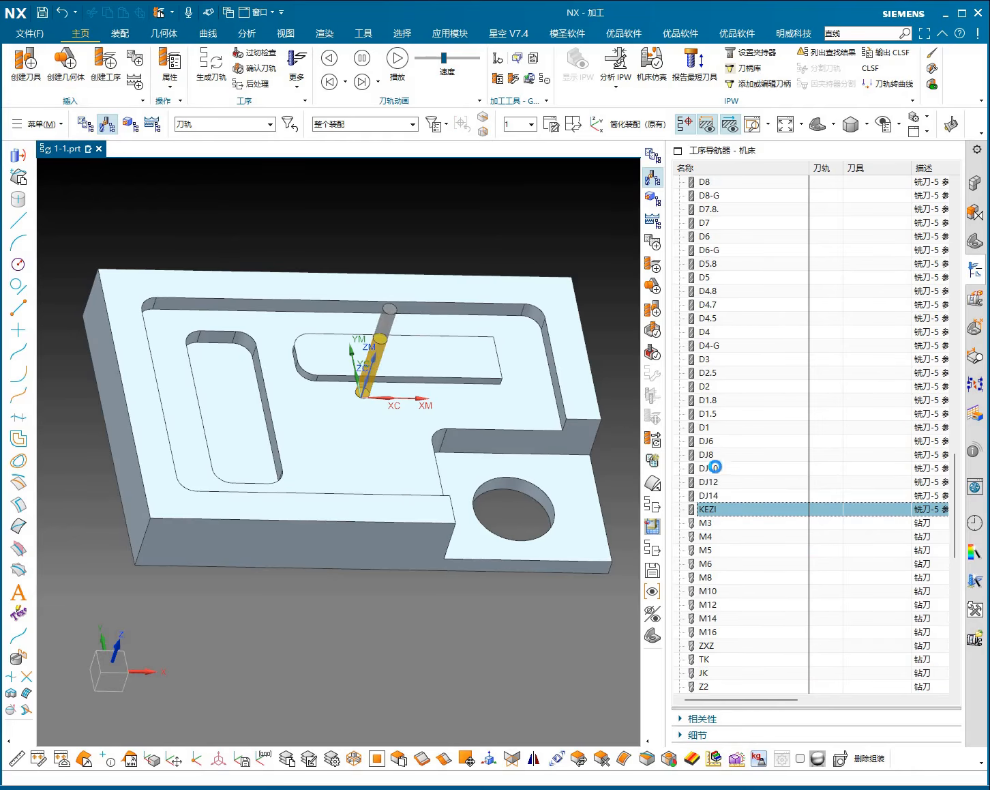
{"action": "left_click", "coordinate": [707, 442]}
{"action": "left_click", "coordinate": [710, 466]}
{"action": "left_click", "coordinate": [713, 483]}
{"action": "left_click", "coordinate": [709, 496]}
{"action": "left_click", "coordinate": [717, 454]}
Step: Compare the previews of flat end mills, including D5, D4.7, D12-G and D16-G
{"action": "scroll", "coordinate": [723, 433], "scroll_direction": "up", "scroll_amount": 3}
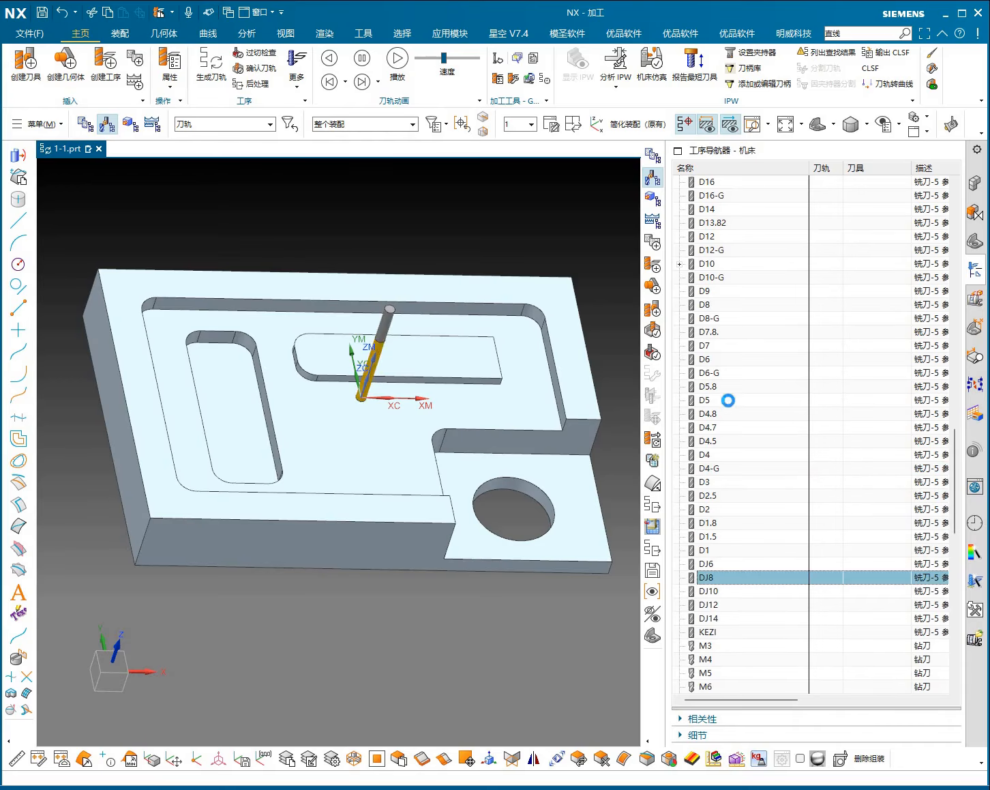
{"action": "left_click", "coordinate": [733, 401]}
{"action": "left_click", "coordinate": [718, 428]}
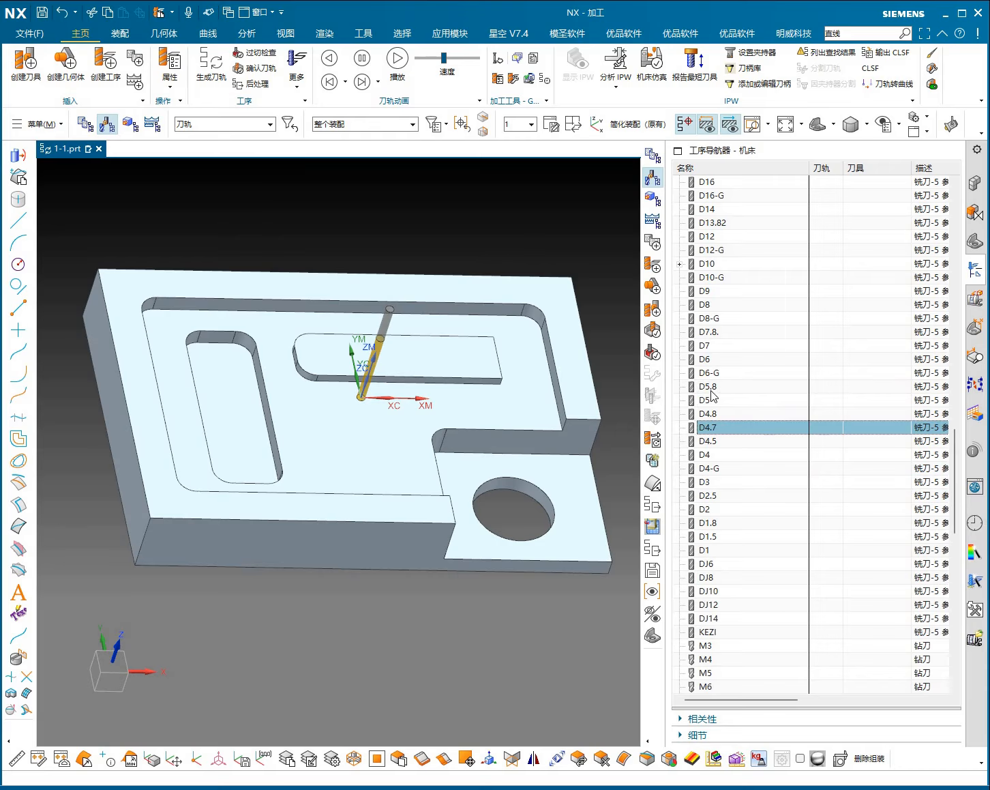
{"action": "left_click", "coordinate": [707, 403]}
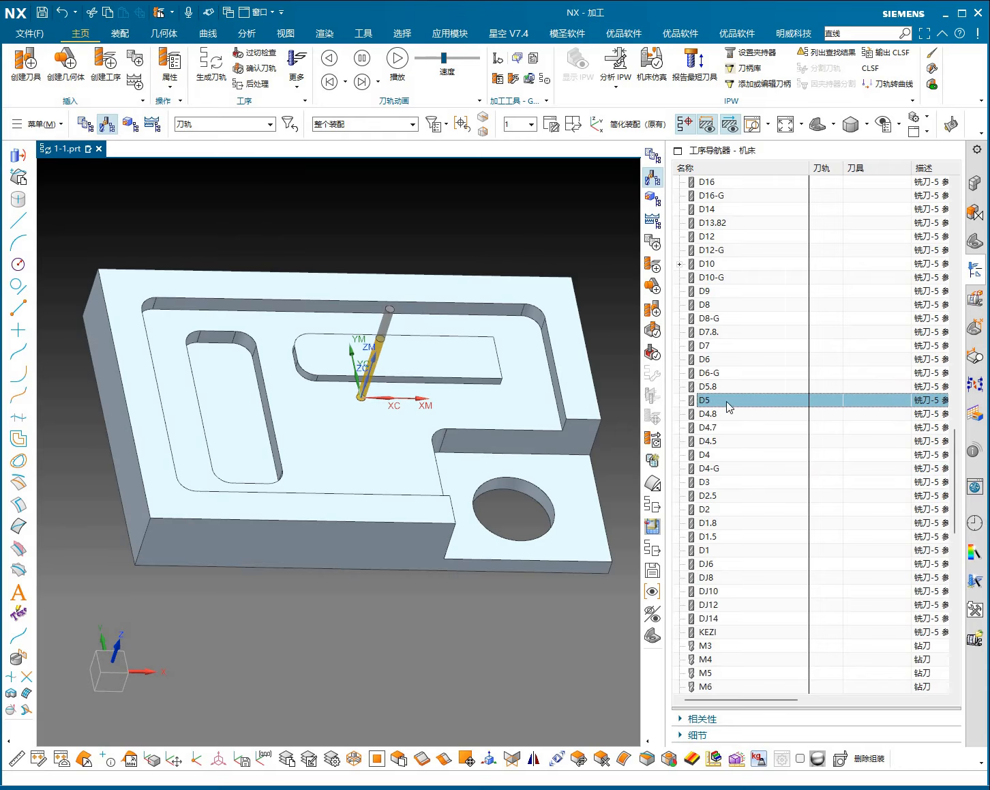
{"action": "scroll", "coordinate": [723, 407], "scroll_direction": "up", "scroll_amount": 4}
{"action": "left_click", "coordinate": [719, 413]}
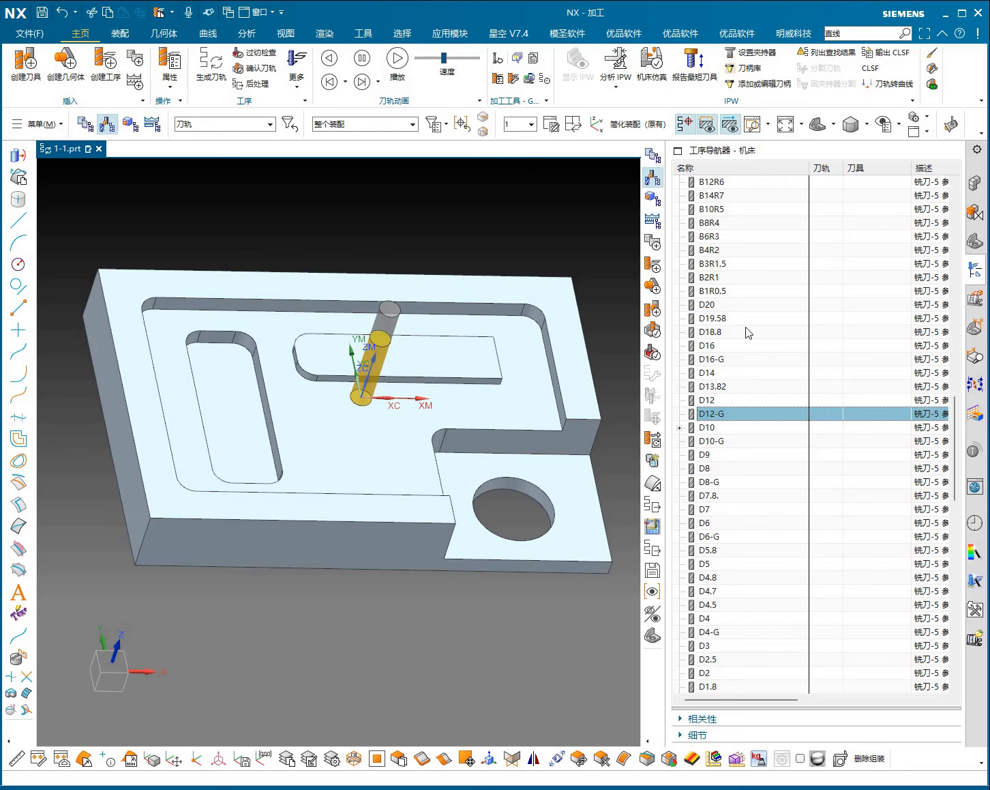
{"action": "left_click", "coordinate": [718, 359]}
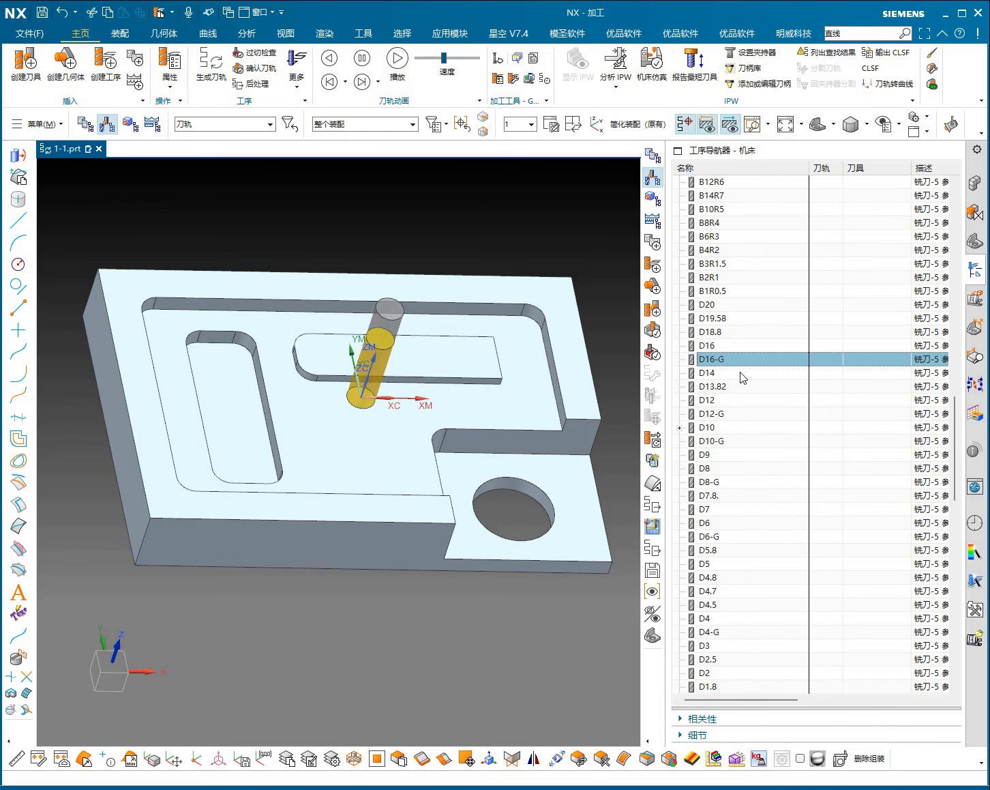
Step: Preview the B12R6 ball-nose cutter and the D6R2 and D8R2 corner-radius end mills
{"action": "scroll", "coordinate": [743, 378], "scroll_direction": "up", "scroll_amount": 3}
{"action": "scroll", "coordinate": [721, 423], "scroll_direction": "up", "scroll_amount": 2}
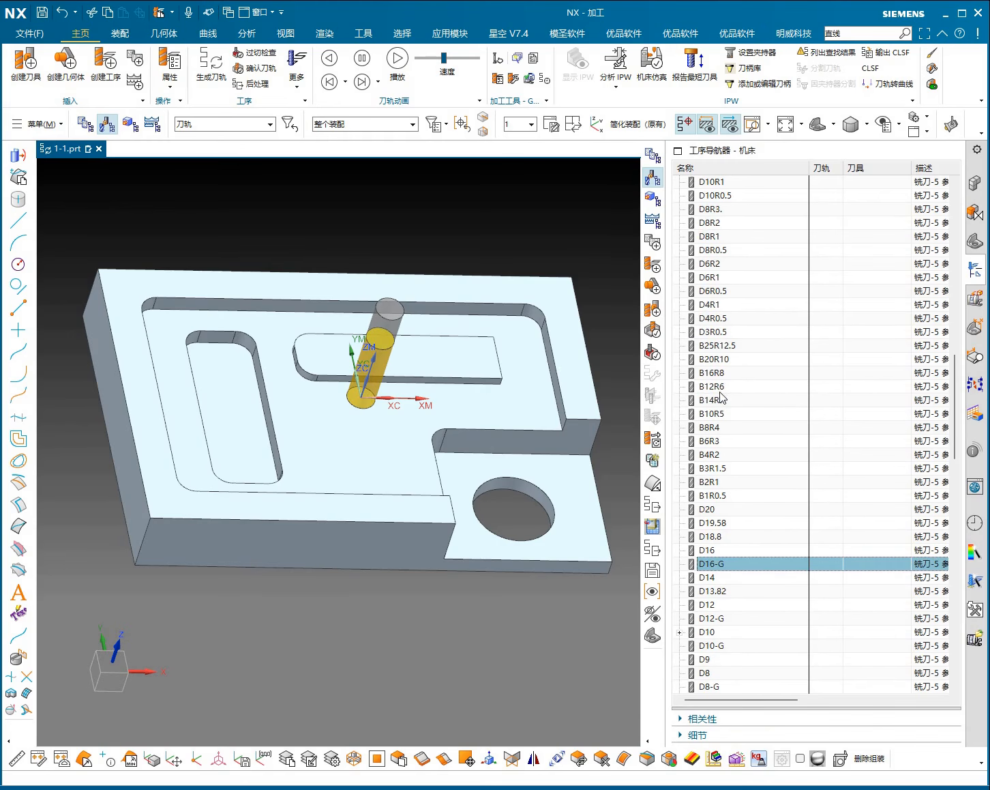
{"action": "left_click", "coordinate": [719, 387]}
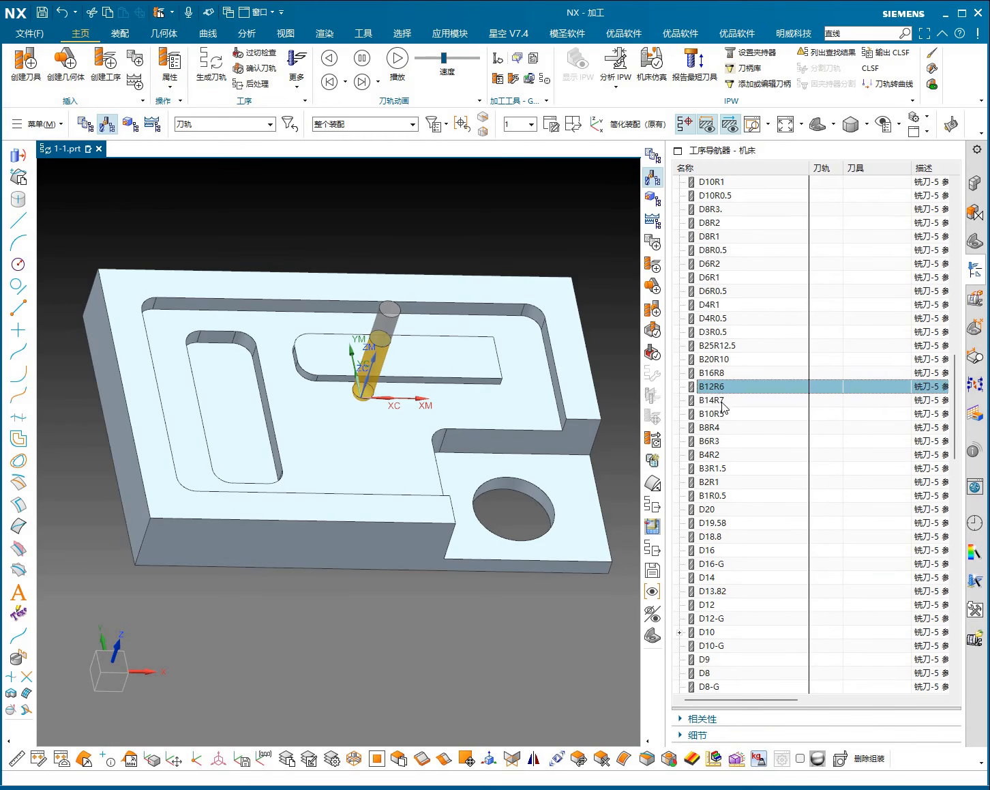
{"action": "scroll", "coordinate": [724, 408], "scroll_direction": "up", "scroll_amount": 3}
{"action": "left_click", "coordinate": [716, 390]}
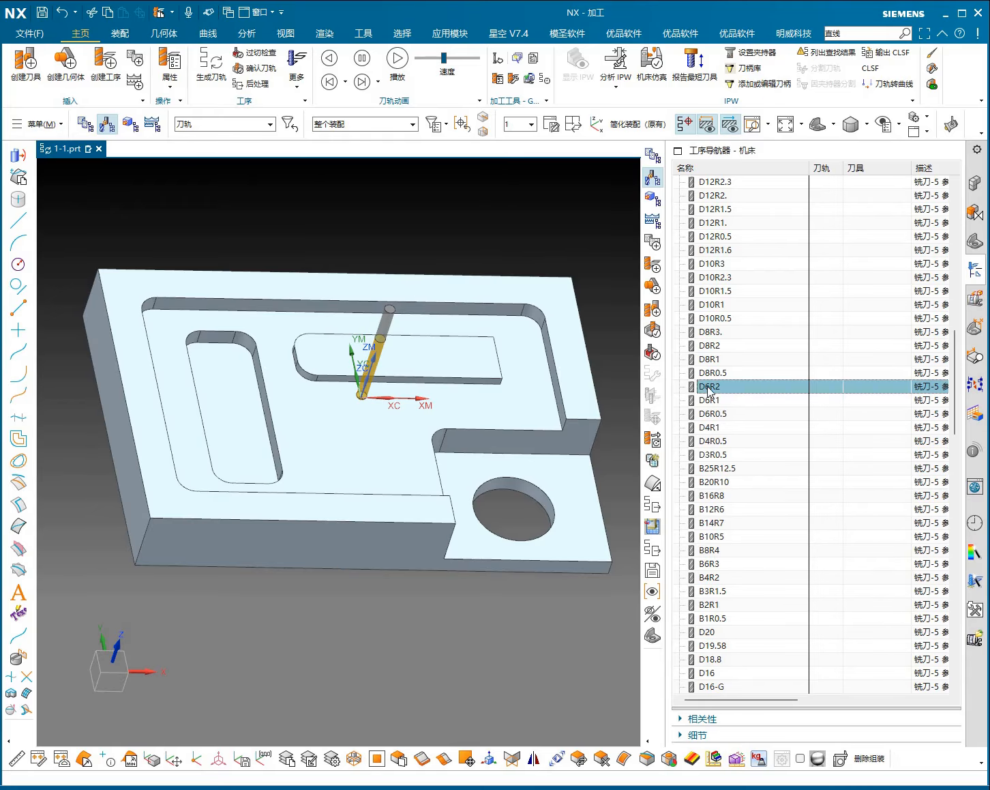
{"action": "left_click", "coordinate": [718, 348]}
Step: Compare the previews of E-series corner-radius cutters, including E12R0.8, E35R3, E25R3 and E20R4
{"action": "scroll", "coordinate": [722, 355], "scroll_direction": "up", "scroll_amount": 4}
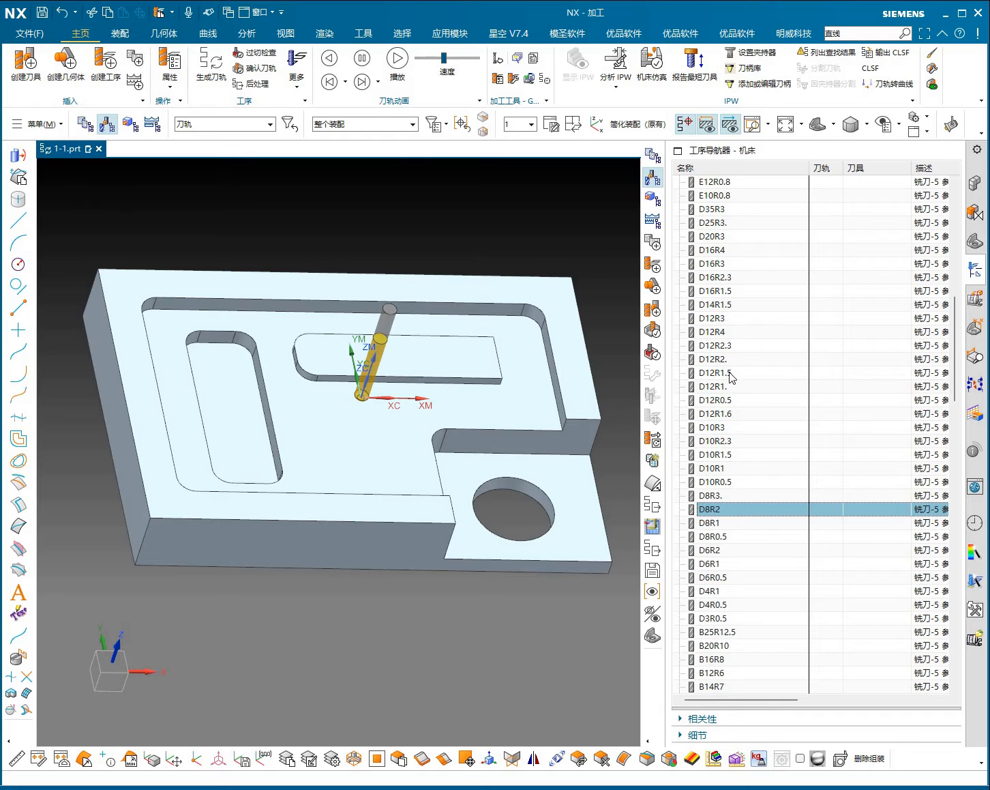
{"action": "scroll", "coordinate": [729, 376], "scroll_direction": "up", "scroll_amount": 5}
{"action": "left_click", "coordinate": [721, 388]}
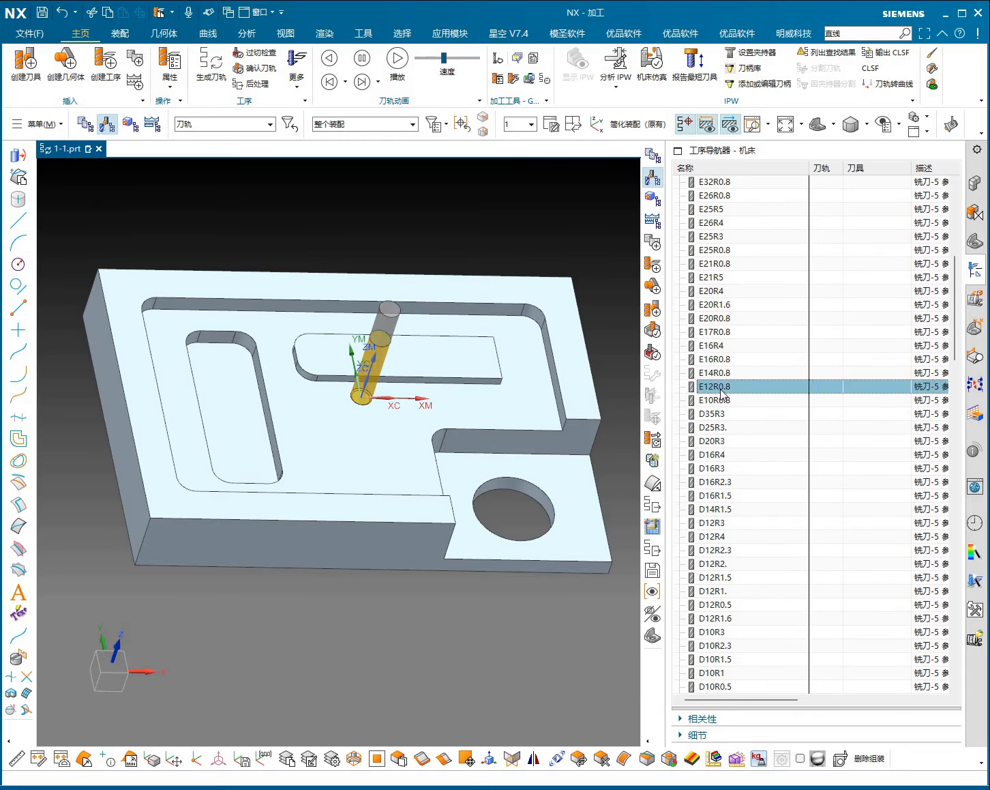
{"action": "scroll", "coordinate": [747, 347], "scroll_direction": "up", "scroll_amount": 4}
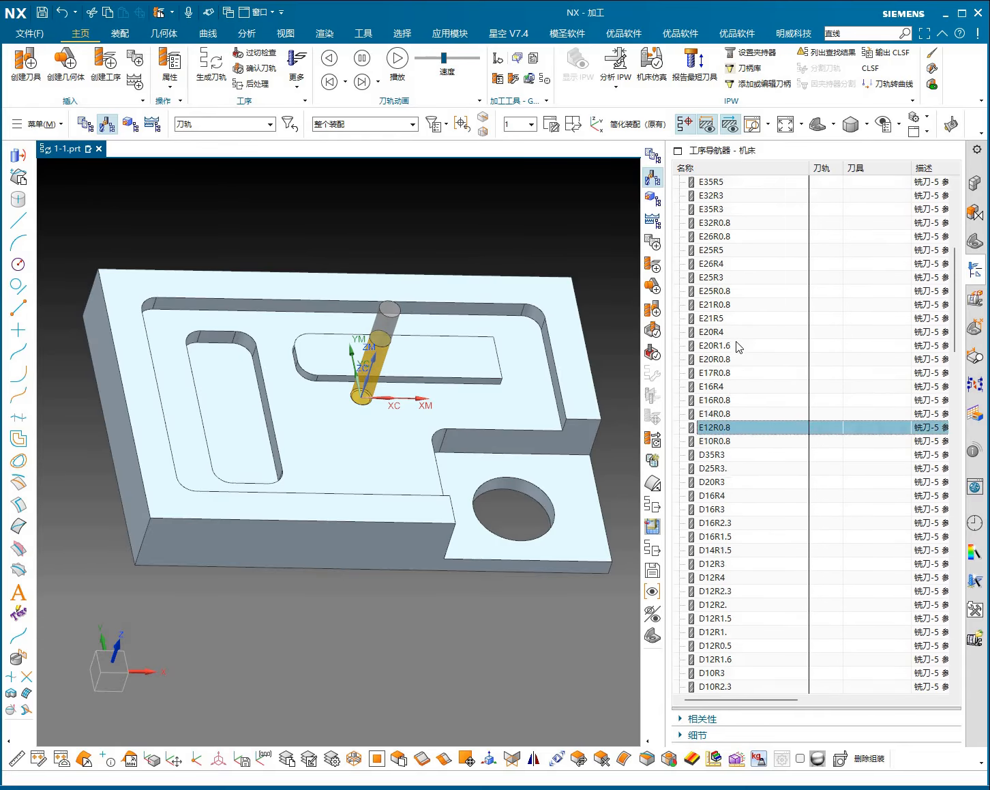
{"action": "left_click", "coordinate": [742, 400]}
{"action": "left_click", "coordinate": [710, 347]}
{"action": "left_click", "coordinate": [706, 428]}
{"action": "left_click", "coordinate": [722, 347]}
{"action": "left_click", "coordinate": [730, 293]}
{"action": "left_click", "coordinate": [712, 332]}
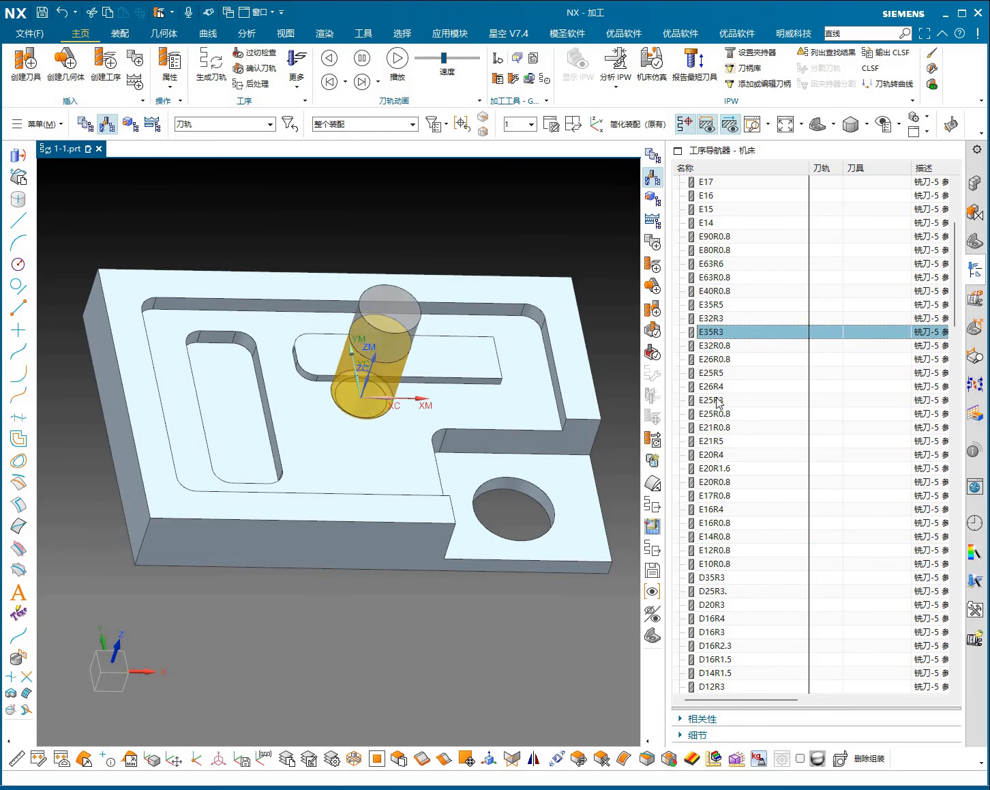
{"action": "left_click", "coordinate": [716, 400]}
{"action": "left_click", "coordinate": [722, 454]}
{"action": "scroll", "coordinate": [727, 379], "scroll_direction": "up", "scroll_amount": 4}
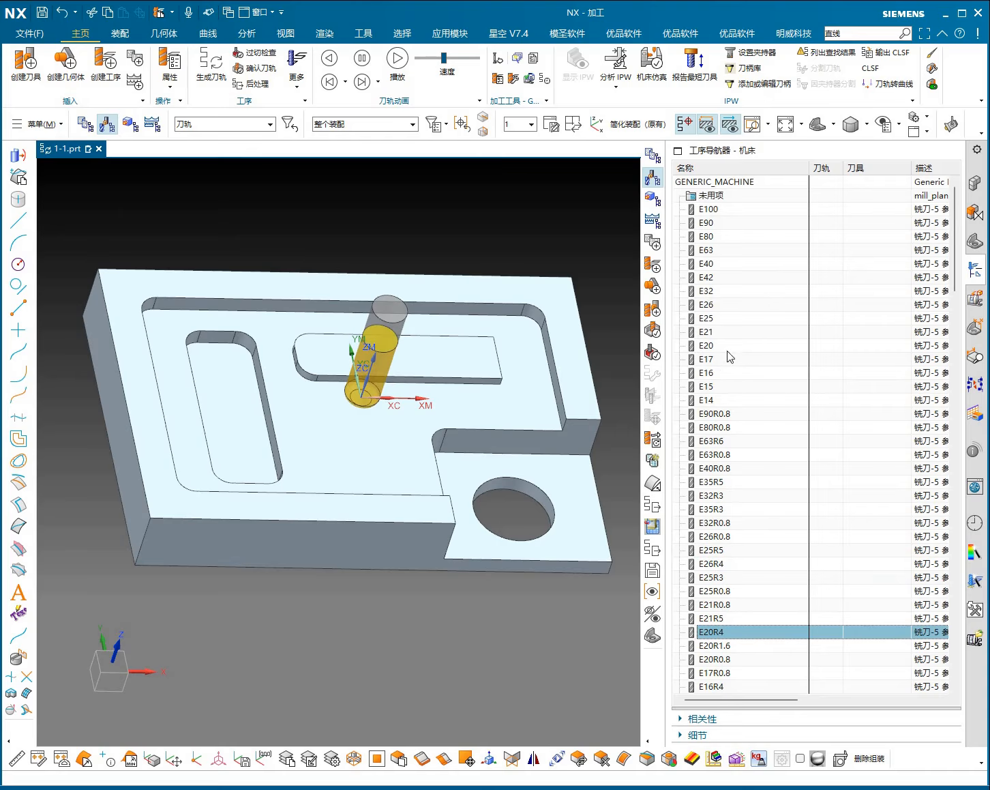
Step: Compare the previews of the flat E-series cutters E26, E90, E63, E32 and E20
{"action": "left_click", "coordinate": [719, 317]}
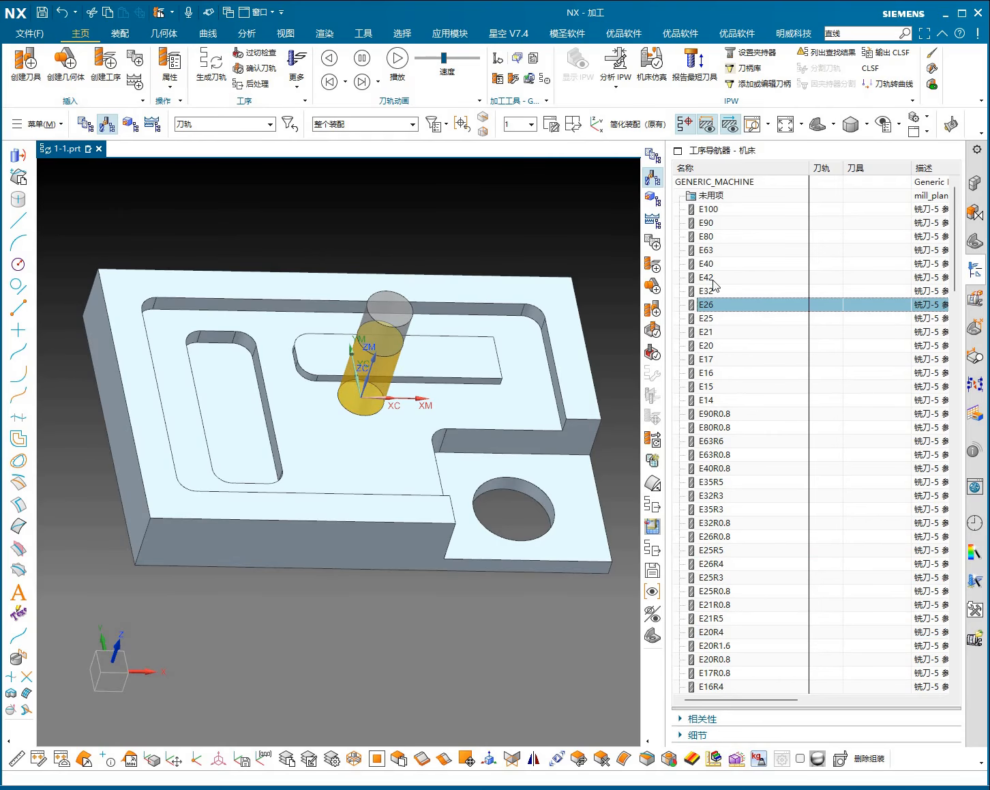
{"action": "left_click", "coordinate": [716, 222]}
{"action": "left_click", "coordinate": [716, 250]}
{"action": "left_click", "coordinate": [722, 292]}
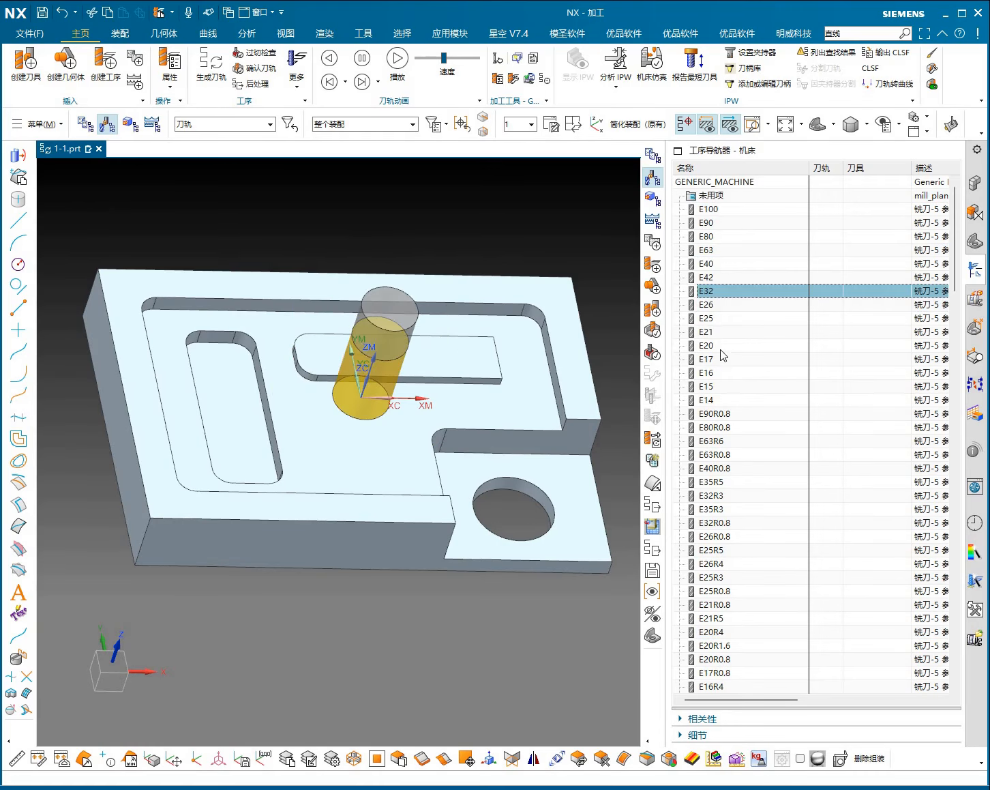
{"action": "left_click", "coordinate": [723, 345]}
Step: Compare the previews of the corner-radius cutters E80R0.8 and E40R0.8 with the flat cutters E40, E26 and E25
{"action": "scroll", "coordinate": [740, 418], "scroll_direction": "down", "scroll_amount": 3}
{"action": "left_click", "coordinate": [720, 306]}
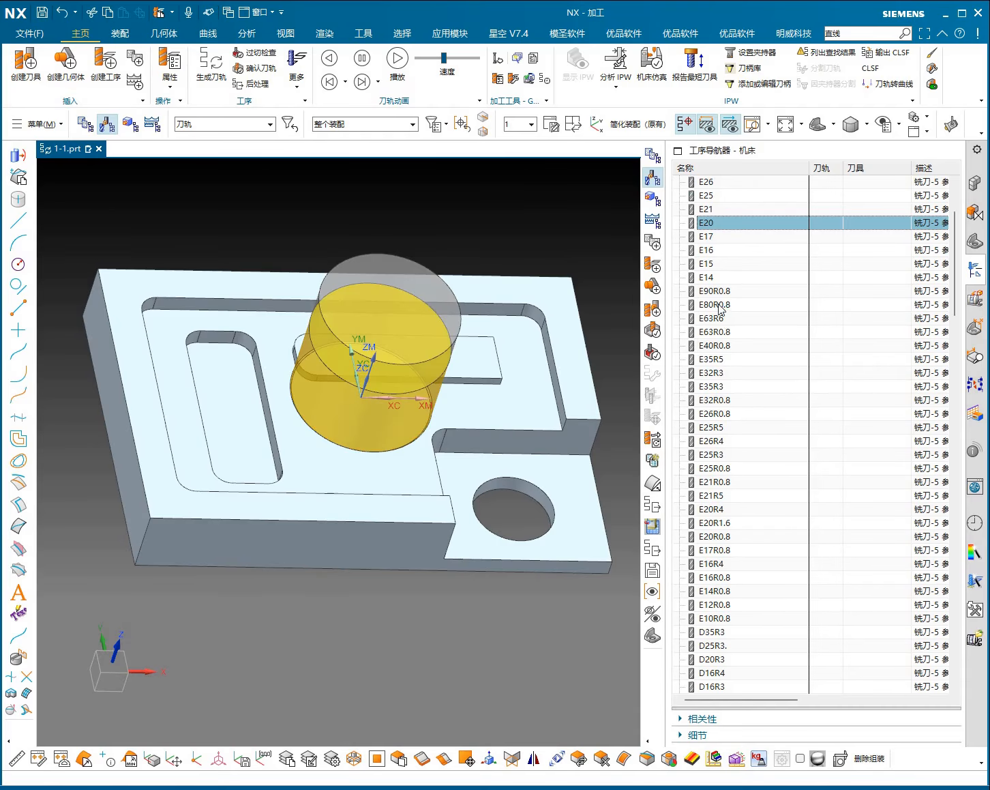
{"action": "left_click", "coordinate": [722, 346]}
{"action": "scroll", "coordinate": [724, 356], "scroll_direction": "up", "scroll_amount": 3}
{"action": "left_click", "coordinate": [714, 264]}
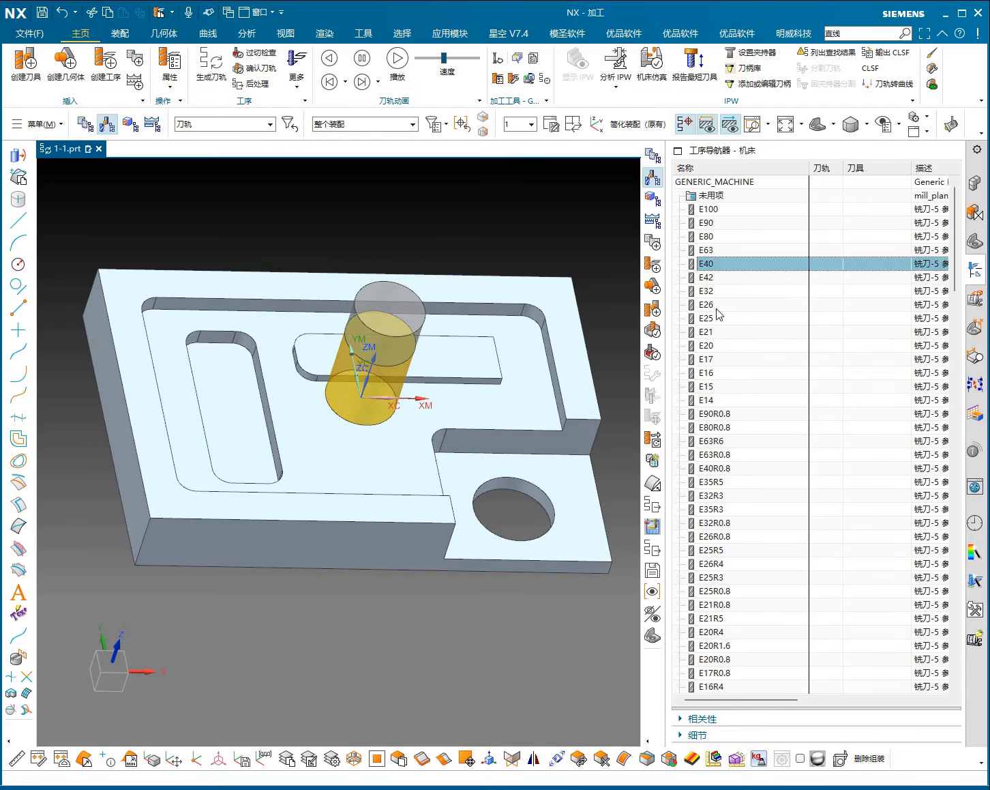
{"action": "left_click", "coordinate": [717, 304]}
{"action": "left_click", "coordinate": [722, 318]}
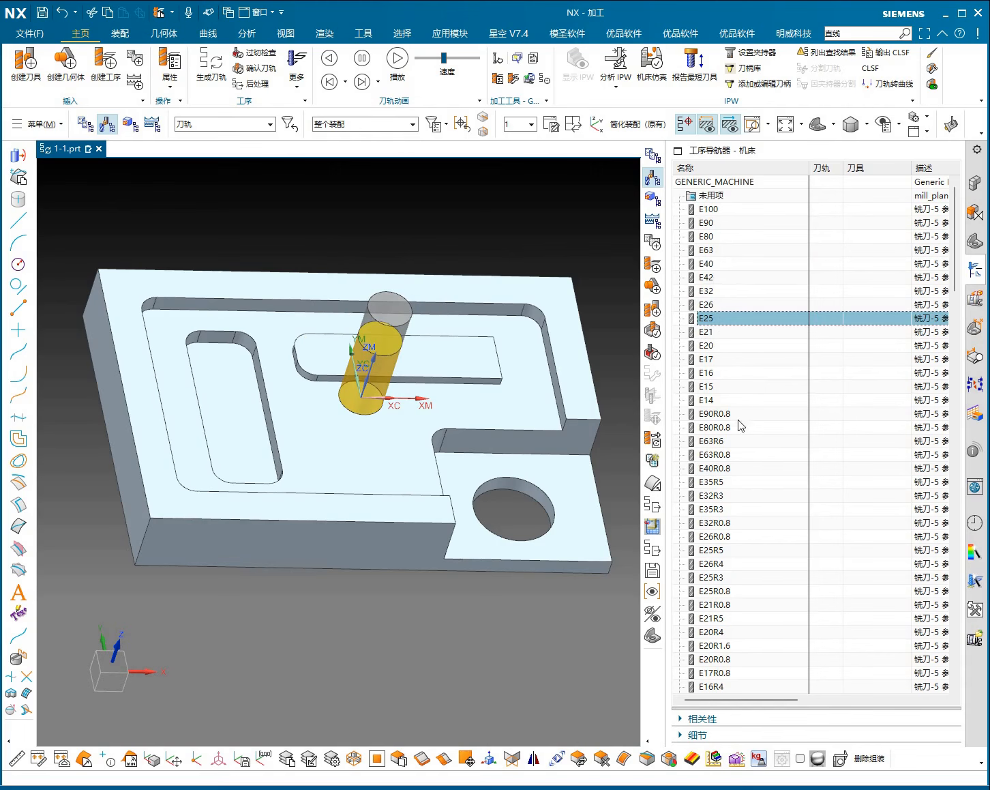
Step: Compare the flat E80 and E90 cutters with E90R0.8, and look through the tool list down to the drills
{"action": "left_click", "coordinate": [709, 240]}
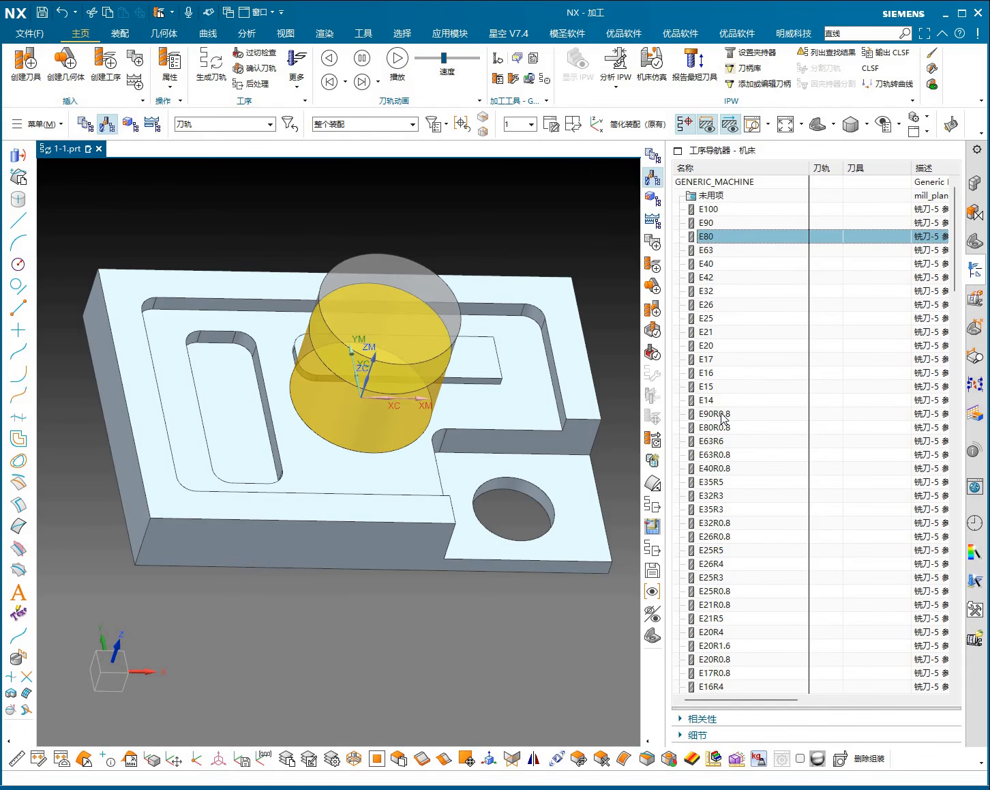
{"action": "left_click", "coordinate": [724, 413]}
{"action": "left_click", "coordinate": [720, 223]}
{"action": "left_click", "coordinate": [727, 412]}
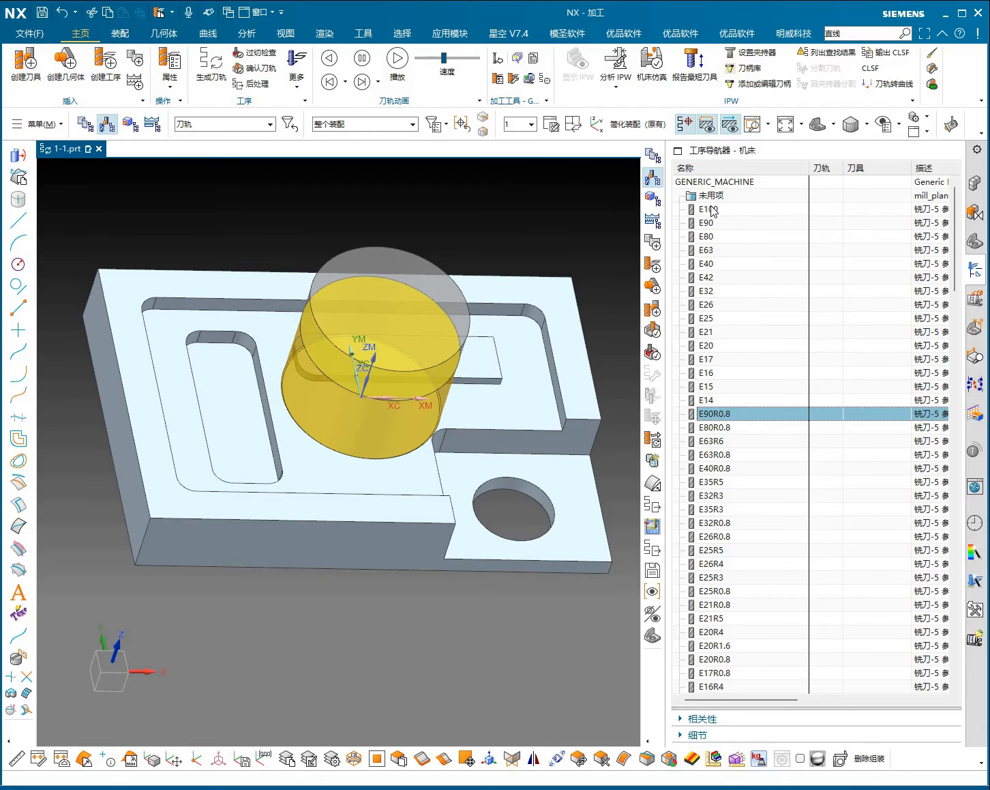
{"action": "scroll", "coordinate": [784, 498], "scroll_direction": "down", "scroll_amount": 12}
{"action": "scroll", "coordinate": [781, 470], "scroll_direction": "down", "scroll_amount": 20}
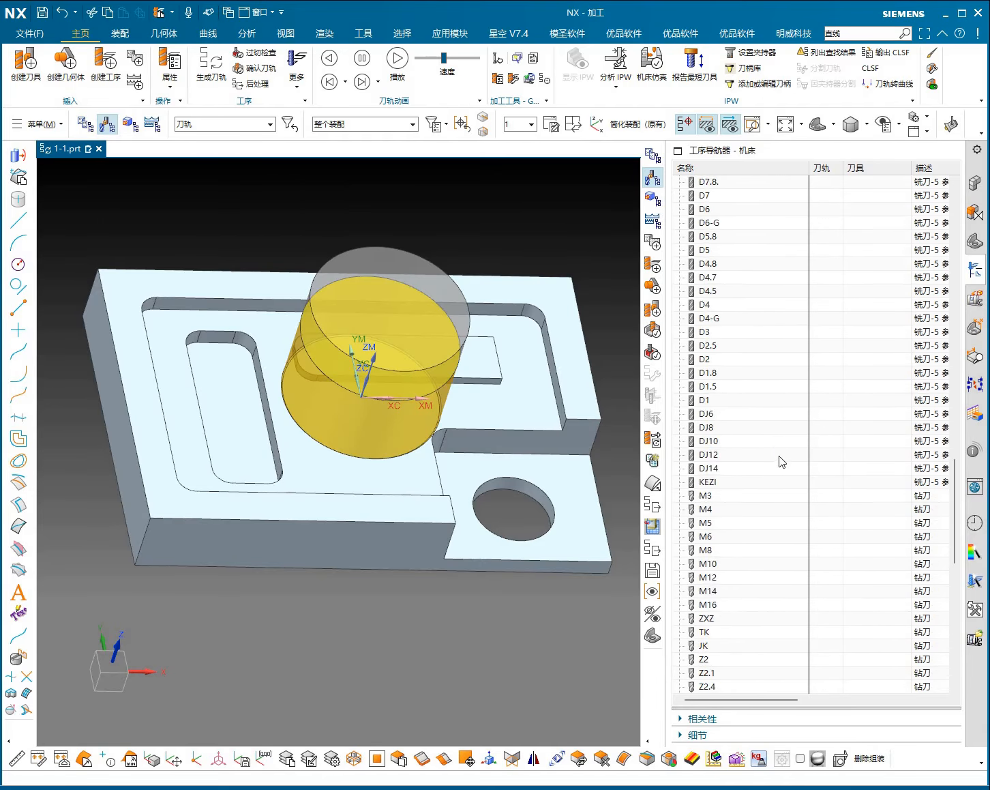
{"action": "scroll", "coordinate": [750, 491], "scroll_direction": "up", "scroll_amount": 20}
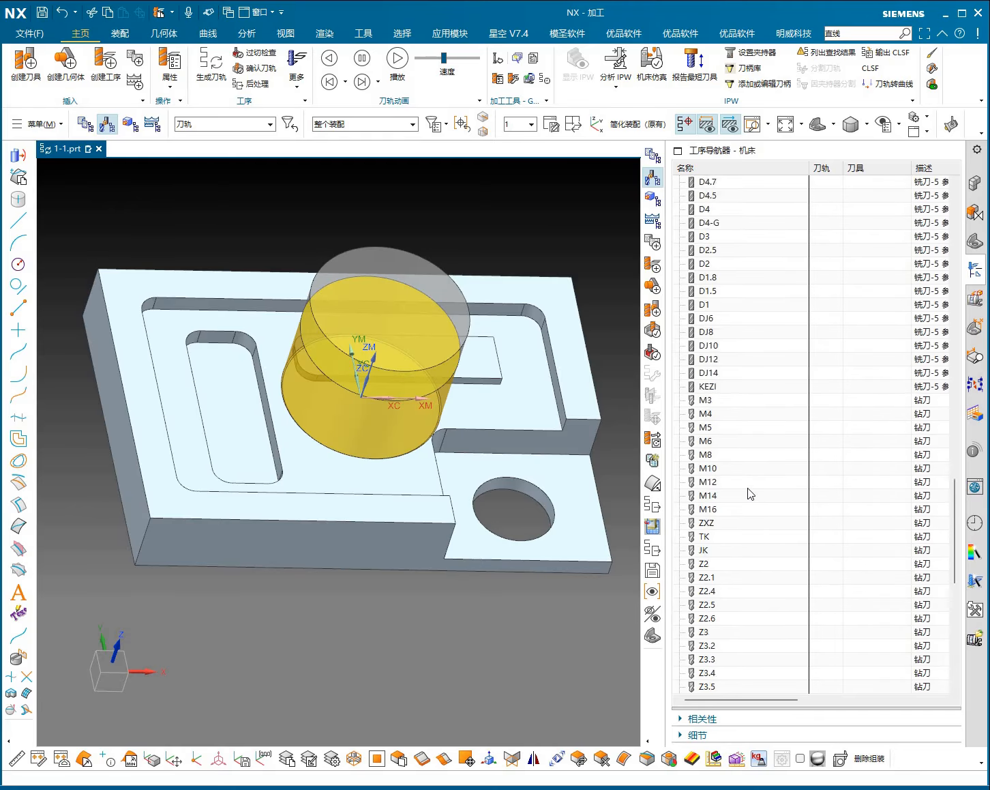
{"action": "scroll", "coordinate": [754, 490], "scroll_direction": "up", "scroll_amount": 12}
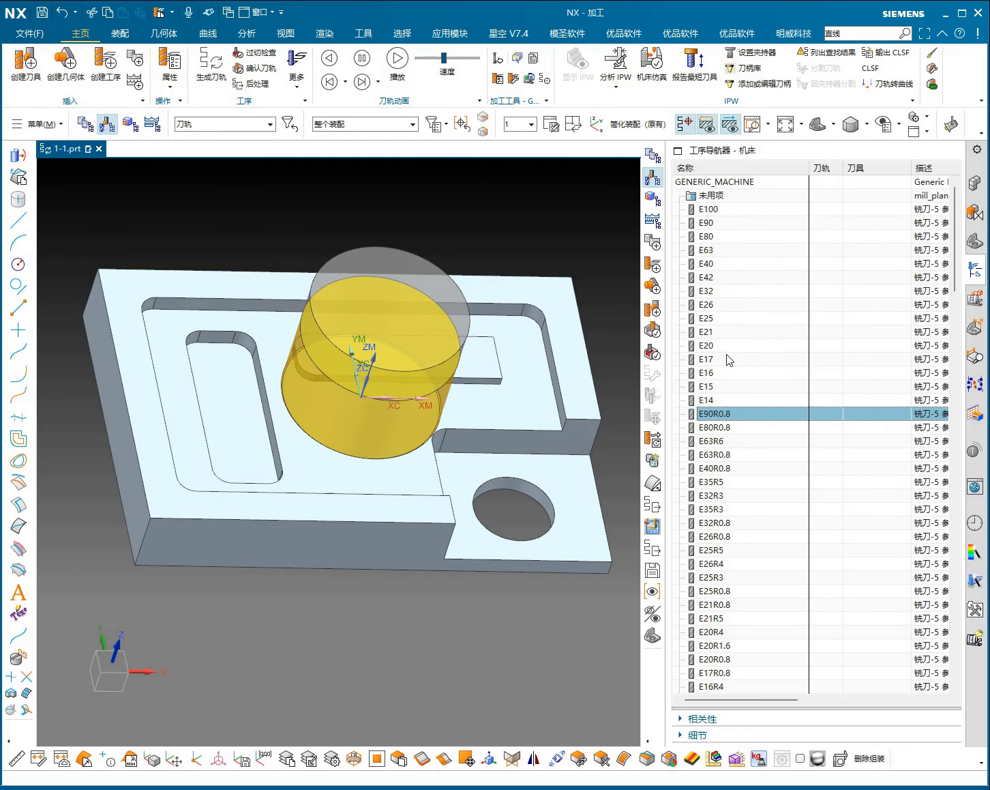
Step: Review the E25 cutter's tool, shank, holder and additional parameters without changing them
{"action": "double_click", "coordinate": [735, 319]}
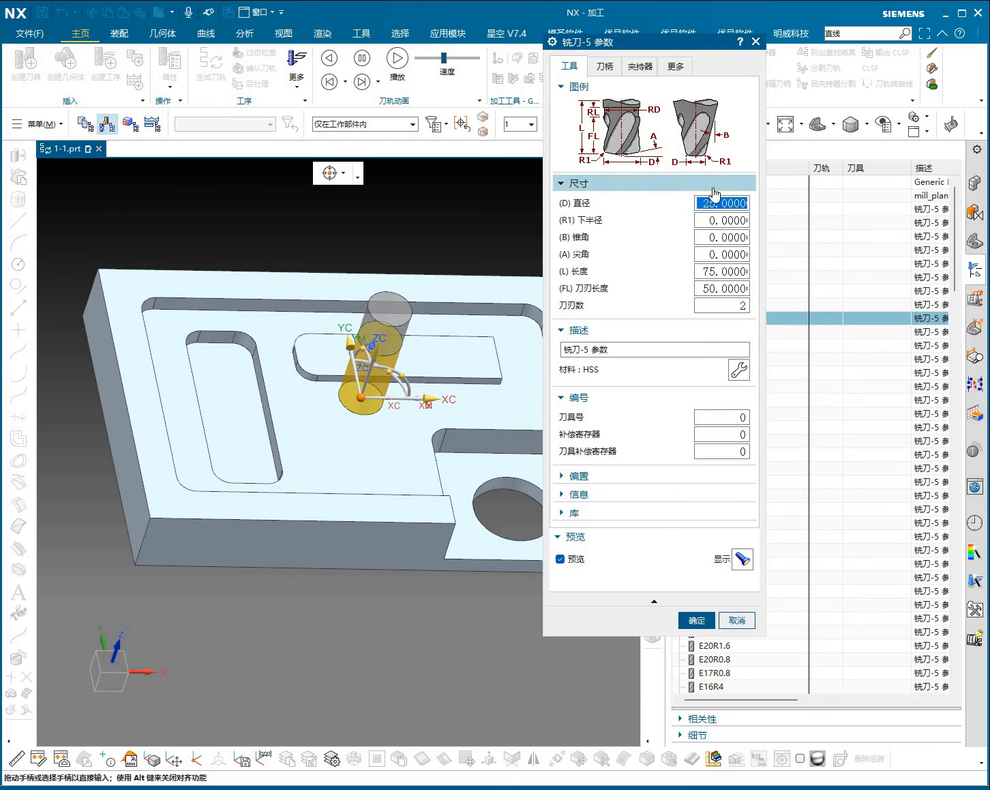
{"action": "left_click", "coordinate": [605, 67]}
{"action": "left_click", "coordinate": [658, 68]}
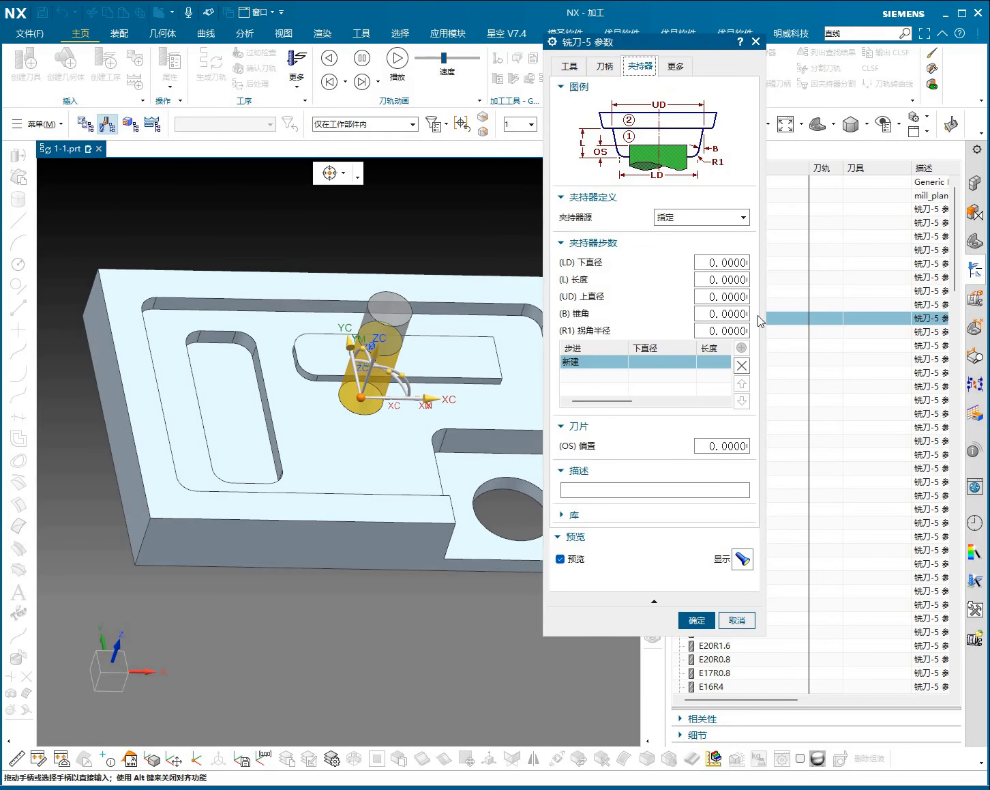
{"action": "left_click", "coordinate": [682, 66]}
{"action": "left_click", "coordinate": [570, 70]}
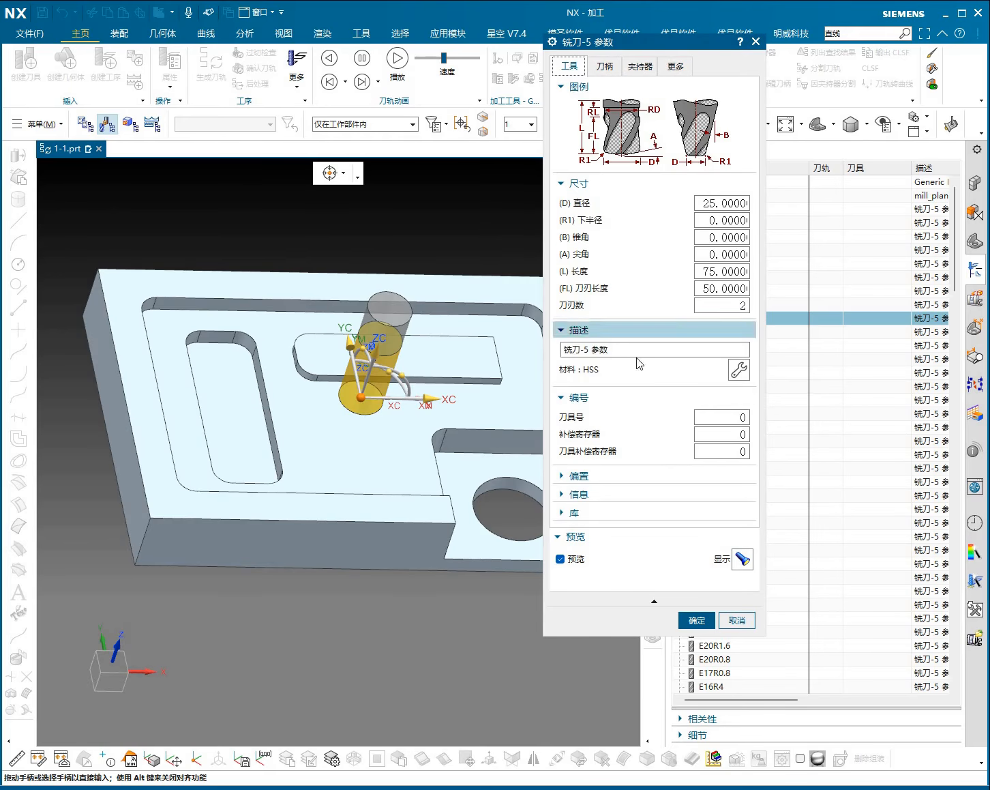
{"action": "left_click", "coordinate": [736, 623]}
Step: Preview the flat E20 and D19.58 cutters and review the whole tool list through to the Z-series drills
{"action": "left_click", "coordinate": [744, 346]}
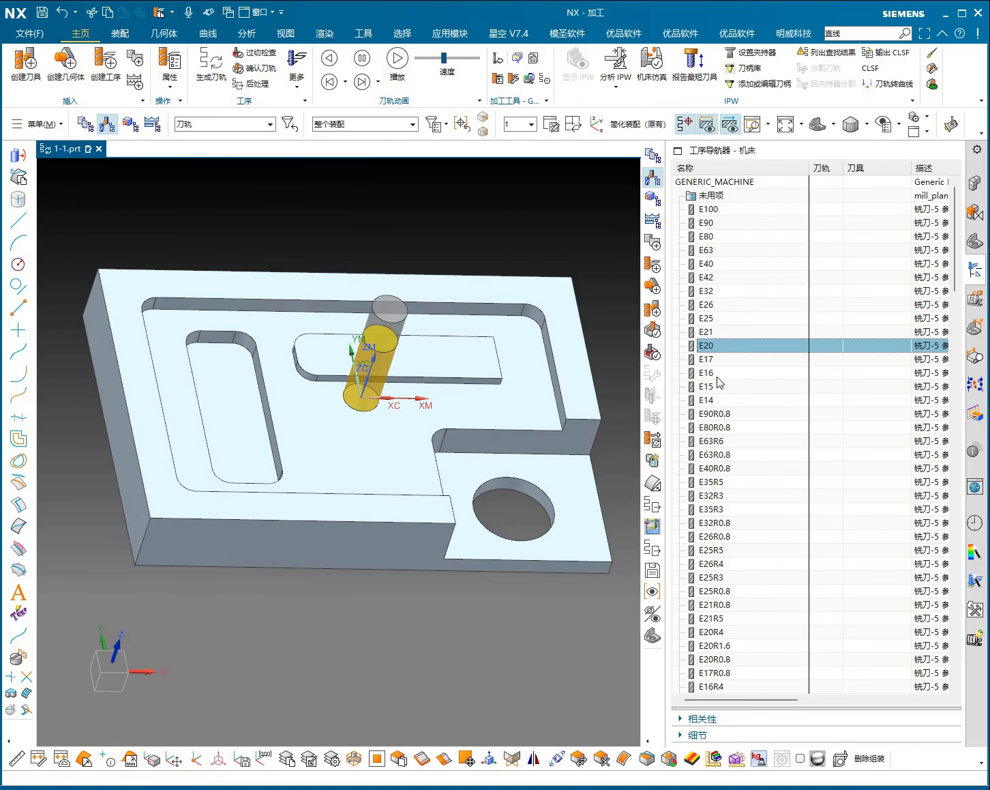
{"action": "scroll", "coordinate": [773, 373], "scroll_direction": "down", "scroll_amount": 15}
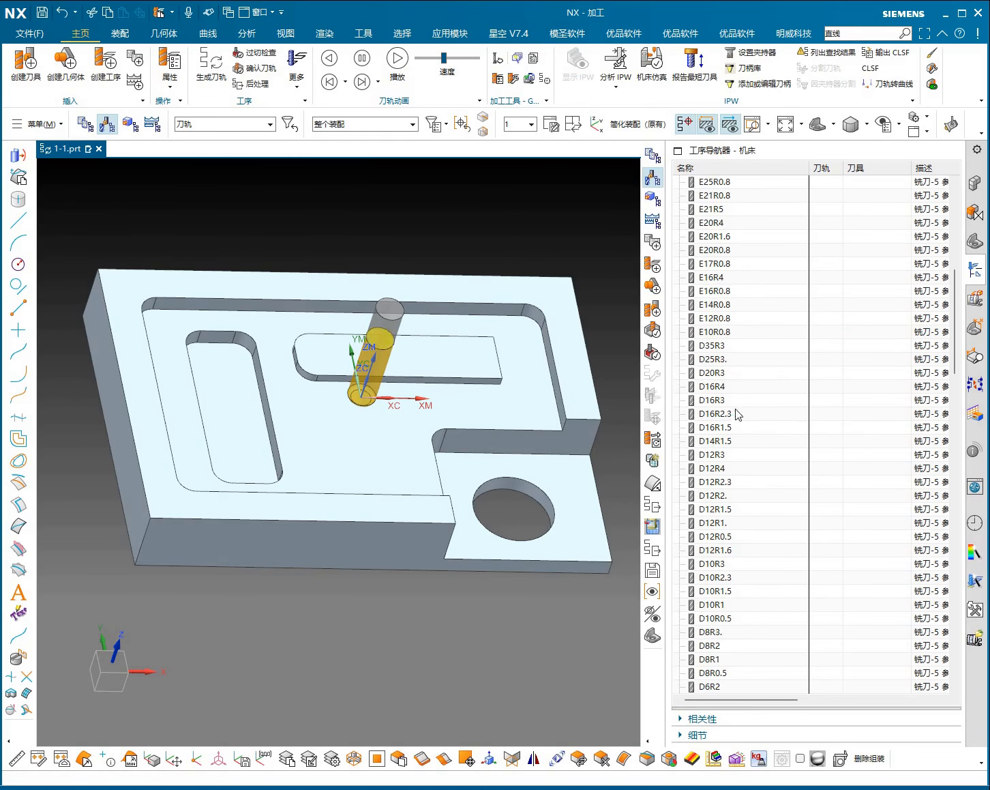
{"action": "left_click", "coordinate": [773, 442]}
{"action": "scroll", "coordinate": [750, 437], "scroll_direction": "down", "scroll_amount": 8}
{"action": "left_click", "coordinate": [743, 426]}
{"action": "scroll", "coordinate": [750, 450], "scroll_direction": "down", "scroll_amount": 12}
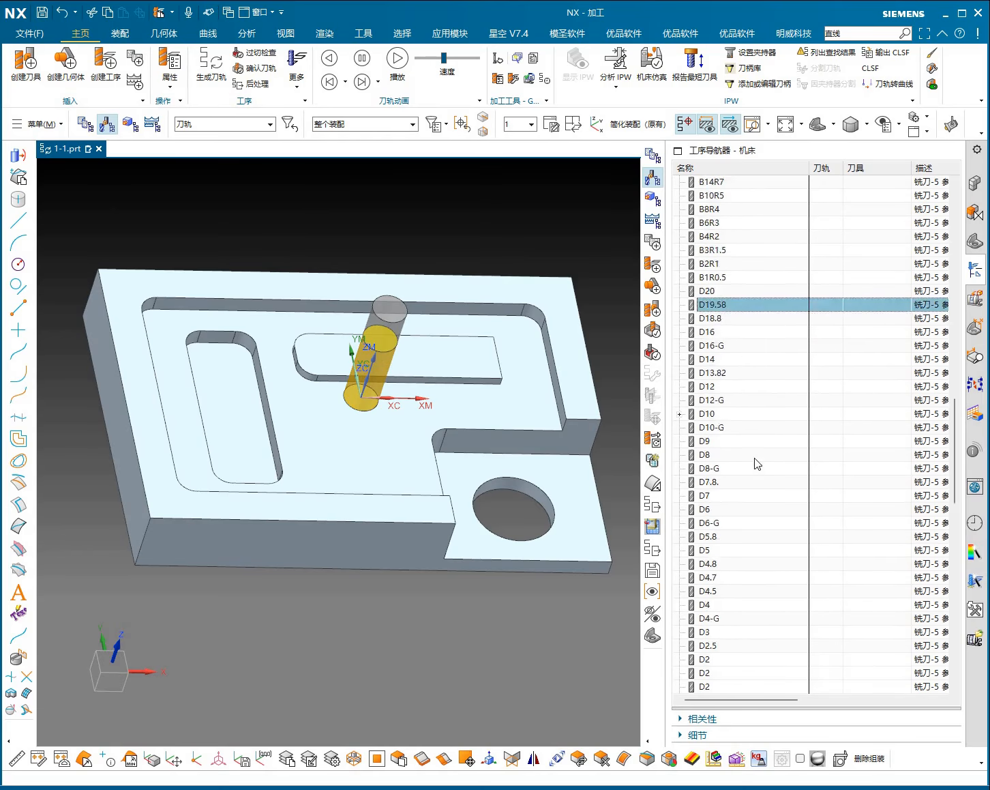
{"action": "scroll", "coordinate": [750, 450], "scroll_direction": "down", "scroll_amount": 5}
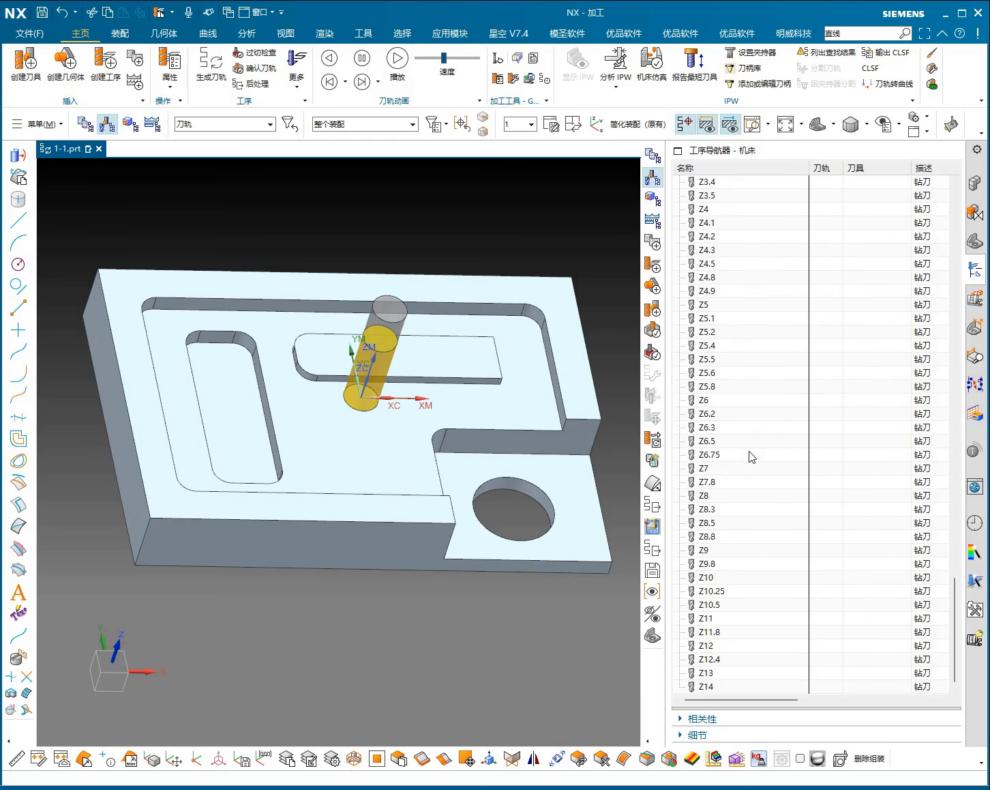
{"action": "scroll", "coordinate": [752, 457], "scroll_direction": "up", "scroll_amount": 15}
{"action": "scroll", "coordinate": [751, 459], "scroll_direction": "up", "scroll_amount": 20}
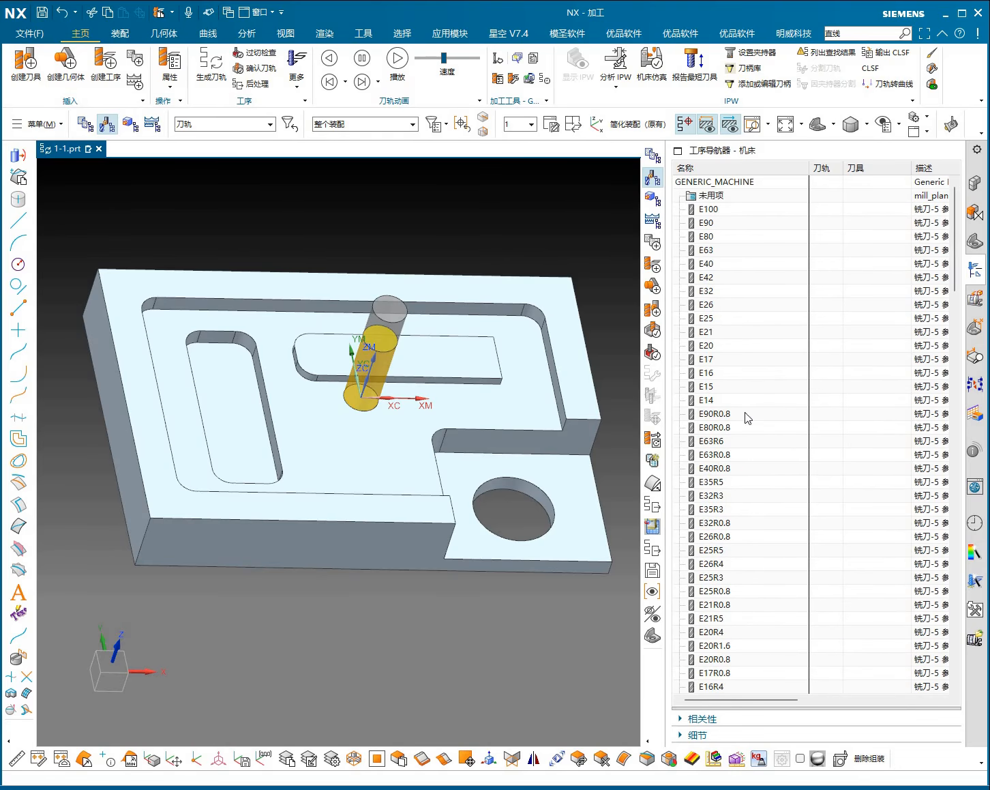
{"action": "middle_click_drag", "start_coordinate": [531, 469], "coordinate": [520, 427]}
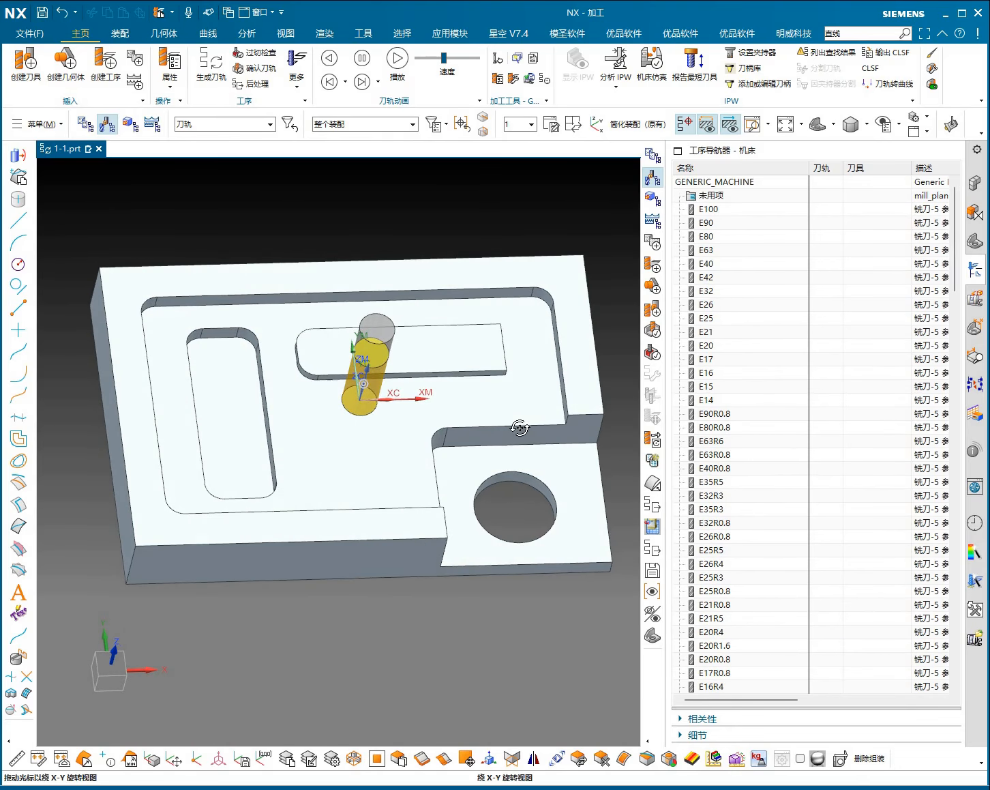